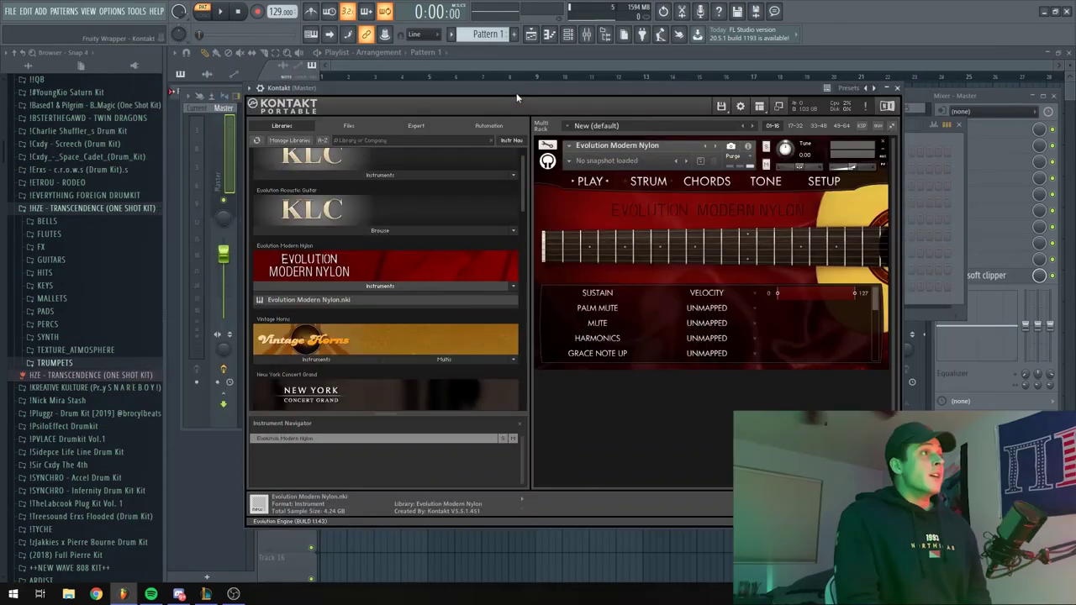
Close the Kontakt plugin window and open the piano roll of the Kontakt channel
drag(516, 93, 520, 71)
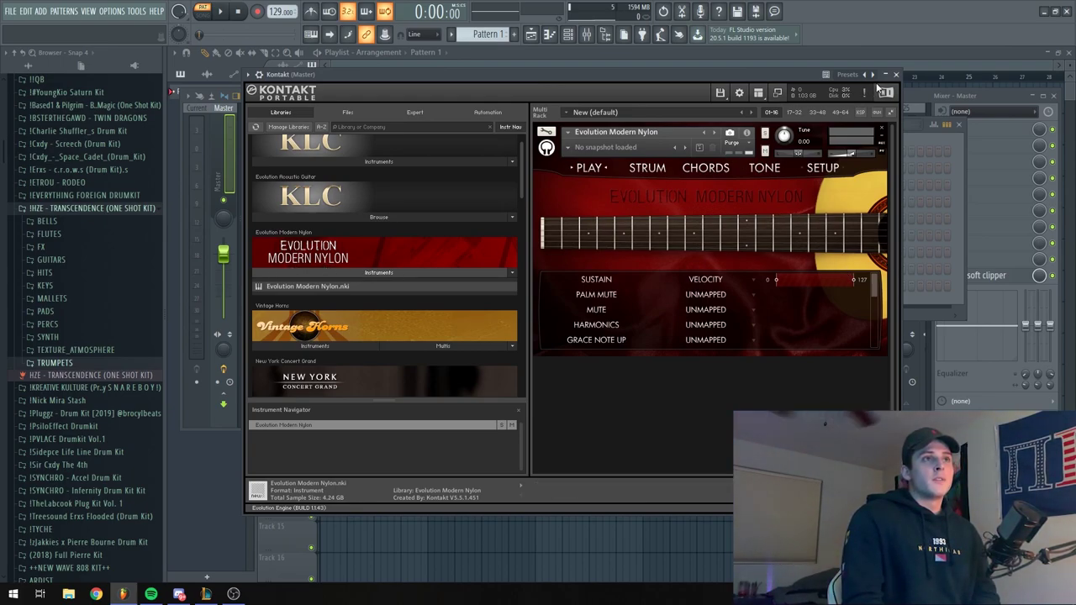
click(898, 75)
click(341, 313)
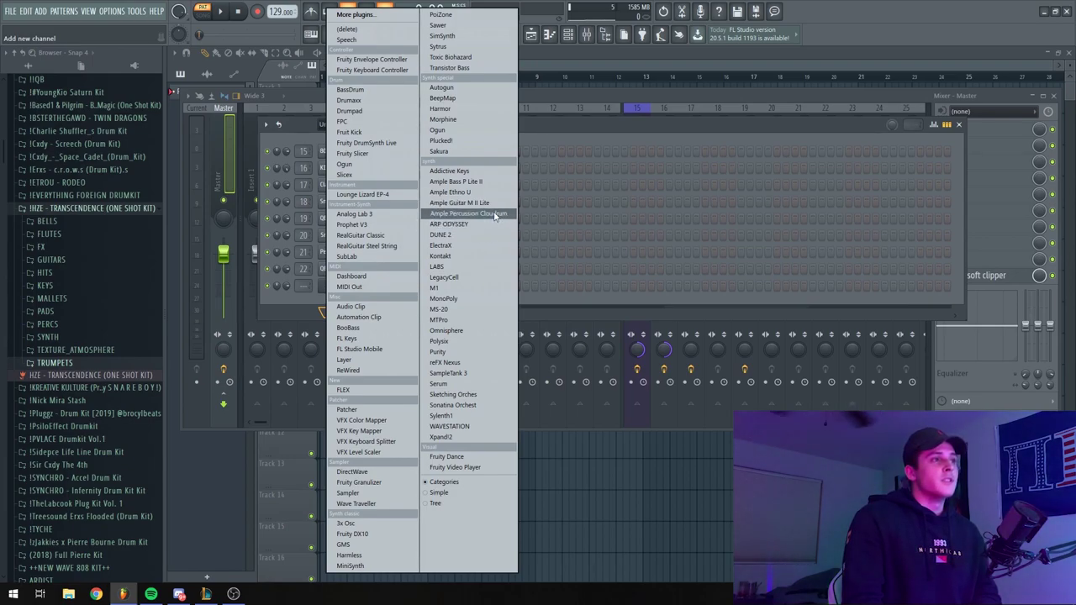
click(318, 313)
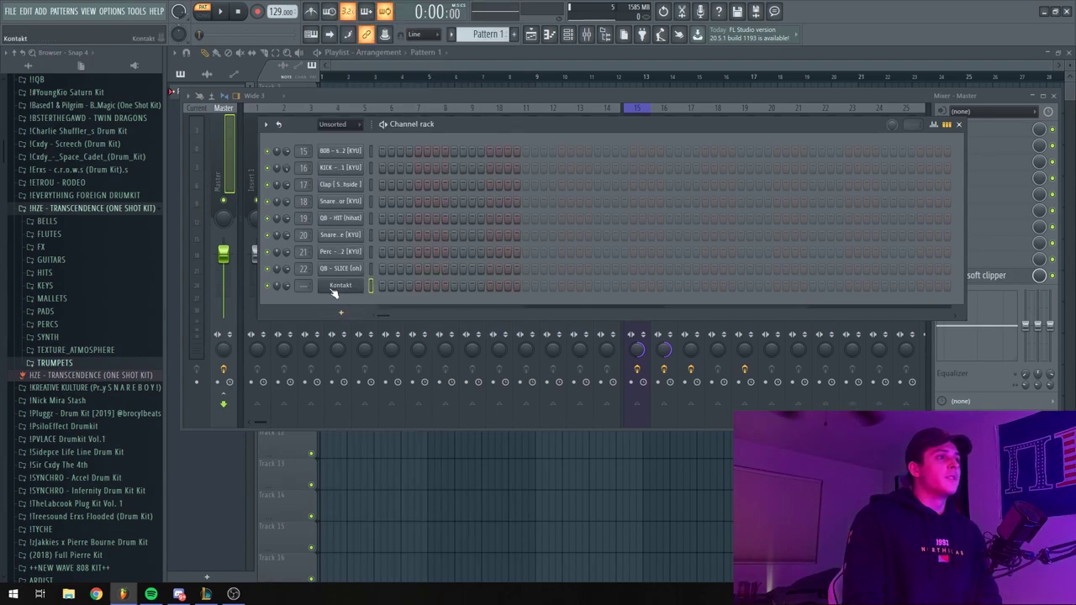
right_click(337, 294)
click(396, 285)
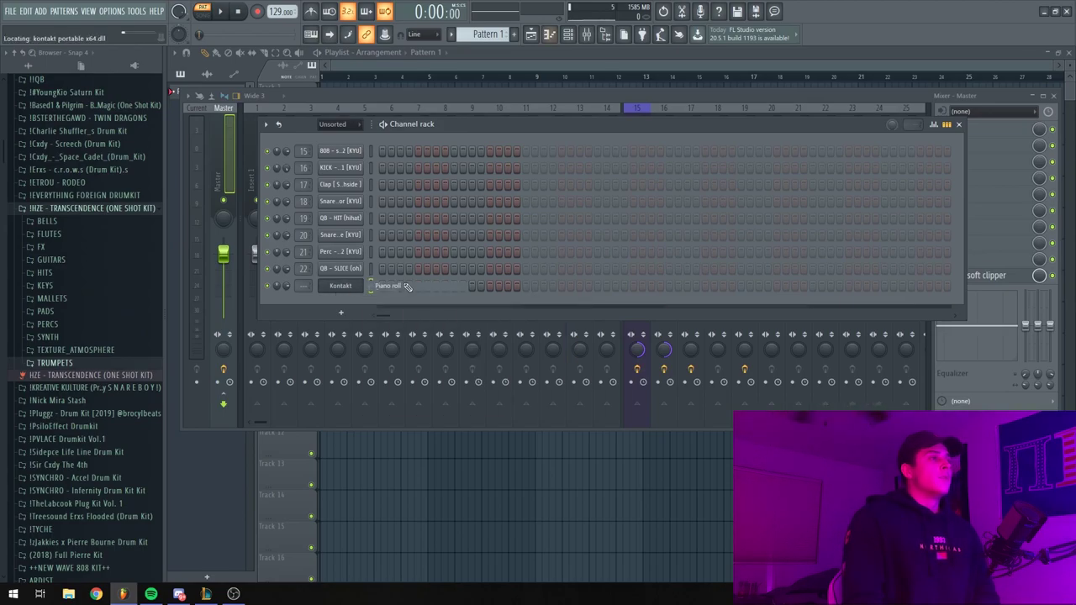
Set the piano roll's scale highlighting to root note D, keeping the Minor Natural (Aeolian) scale
click(175, 53)
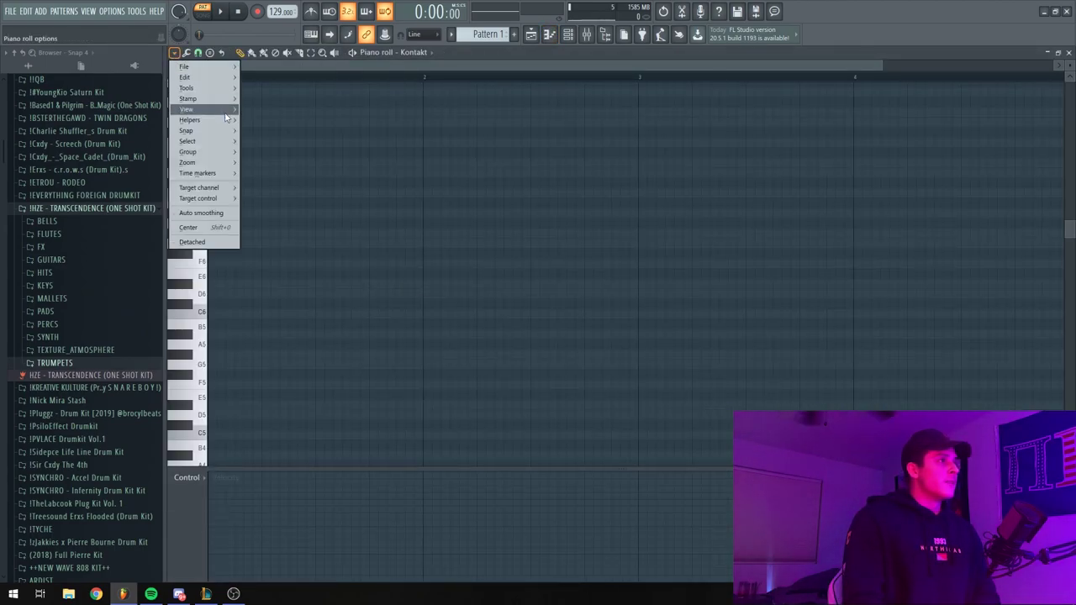
mouse_move(230, 121)
mouse_move(294, 133)
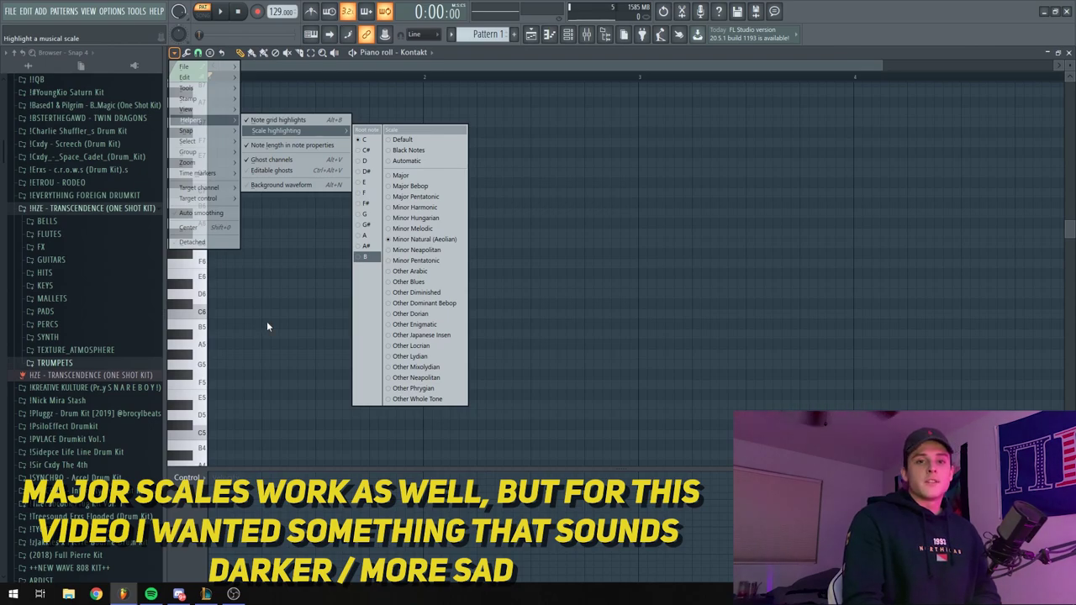
click(364, 161)
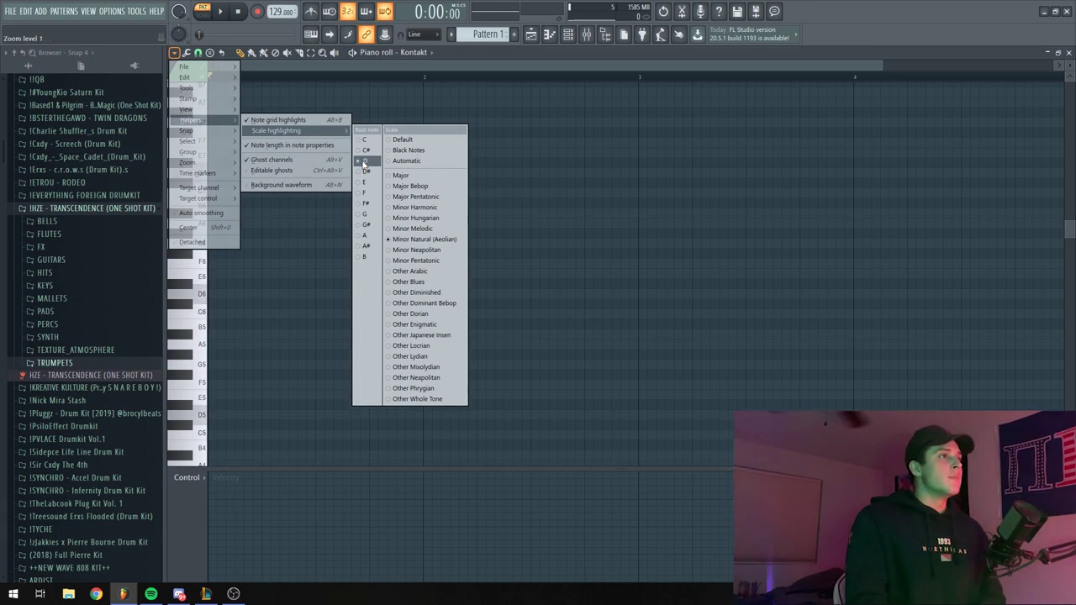
click(257, 318)
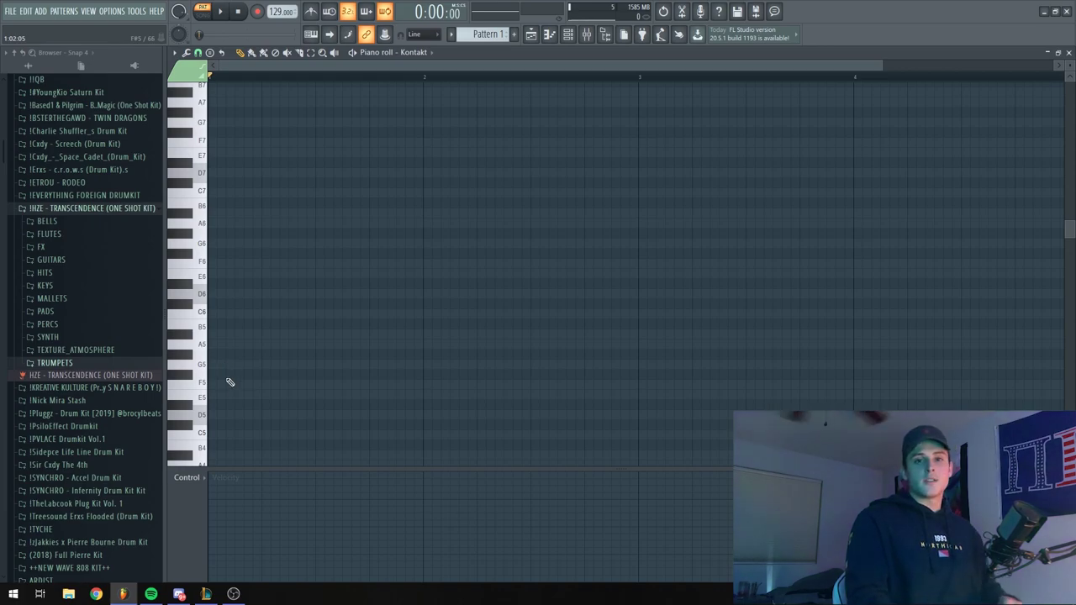
Draw a D4 note one bar long at the start of the pattern
scroll(283, 210, down, 3)
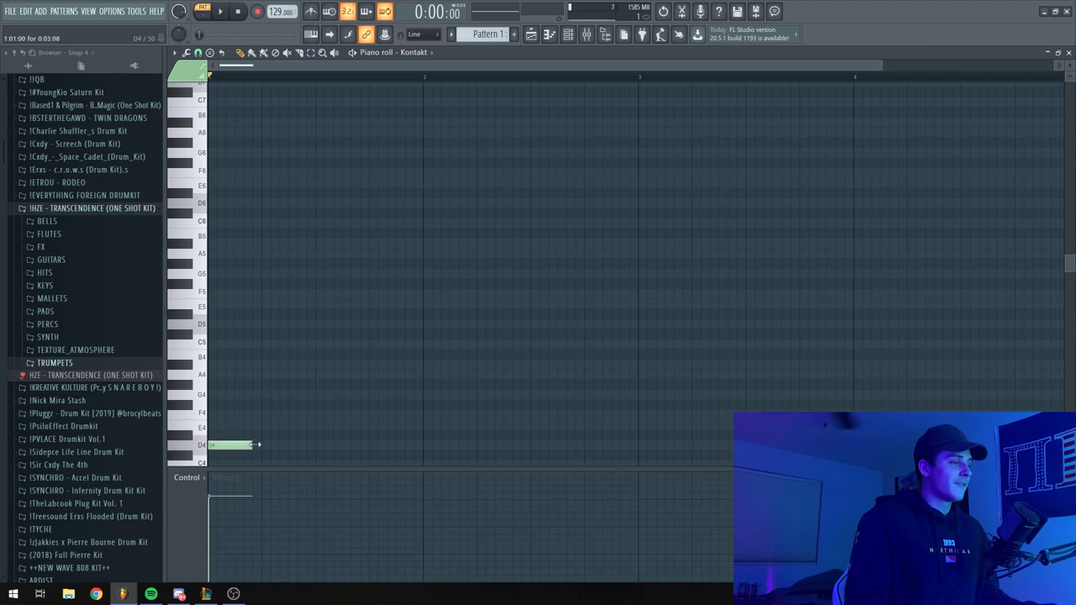
scroll(190, 384, down, 3)
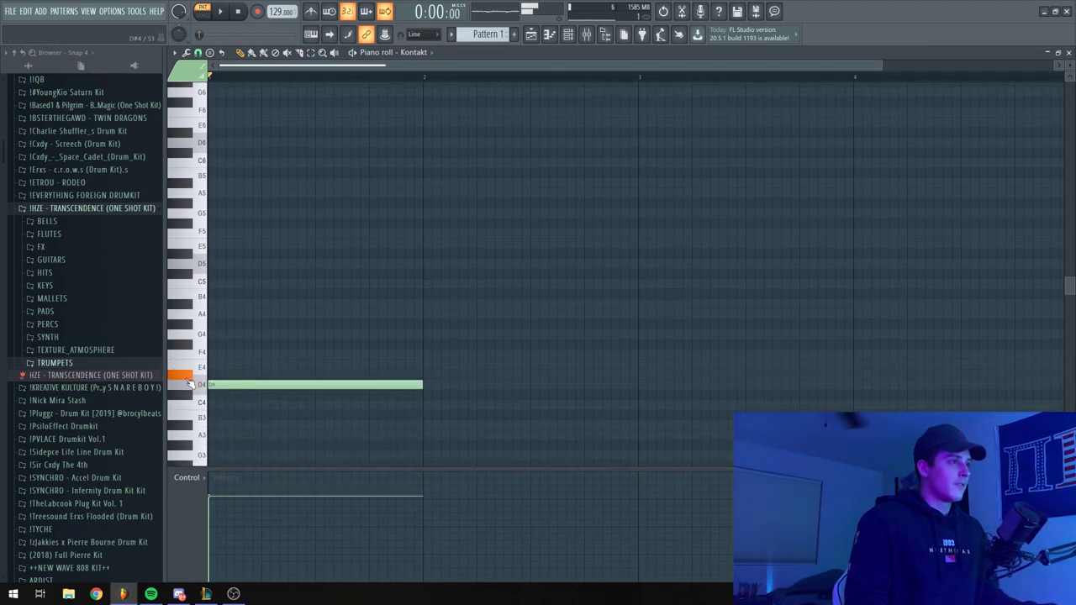
click(214, 383)
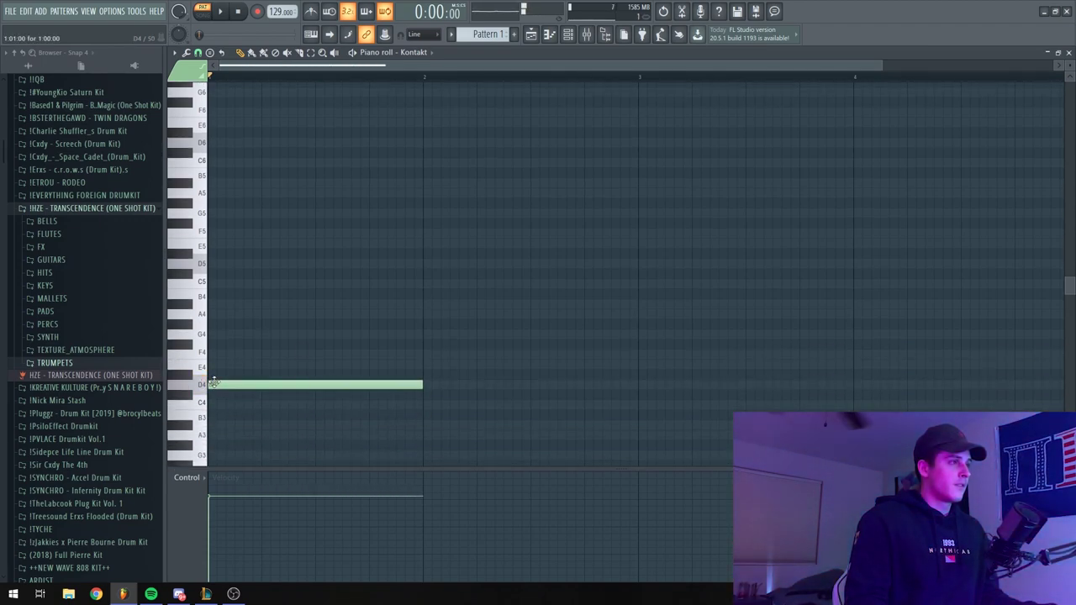
Change the root note of the scale highlighting to D#
click(174, 52)
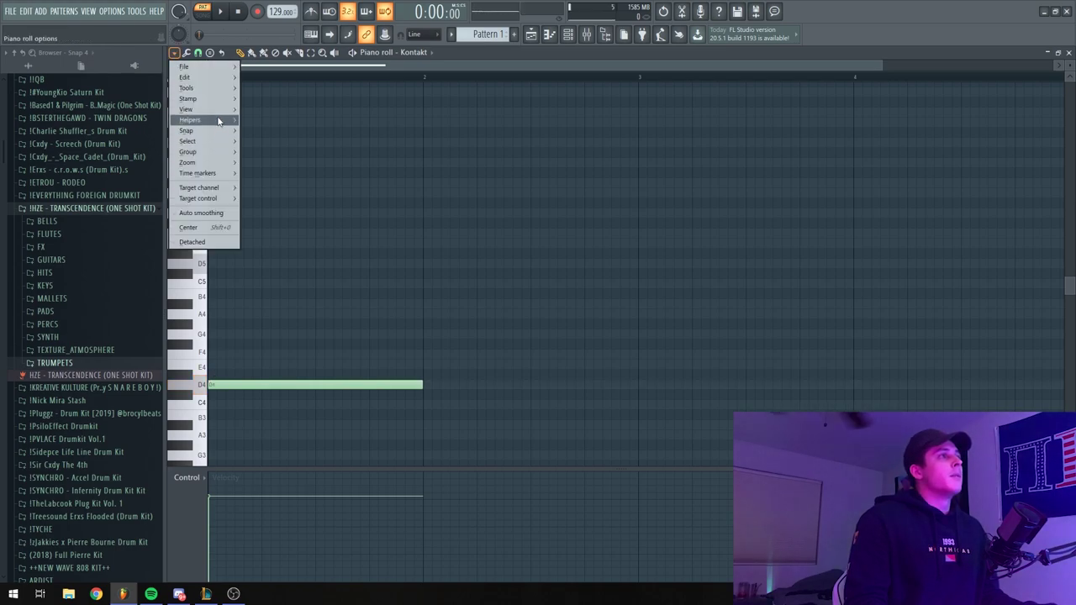
mouse_move(281, 131)
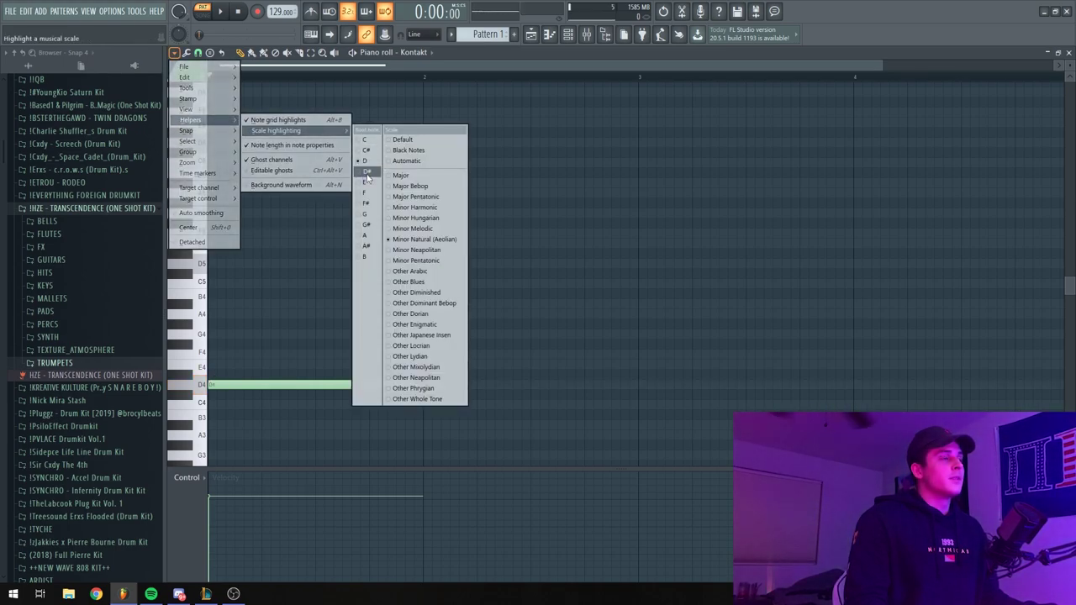
click(367, 173)
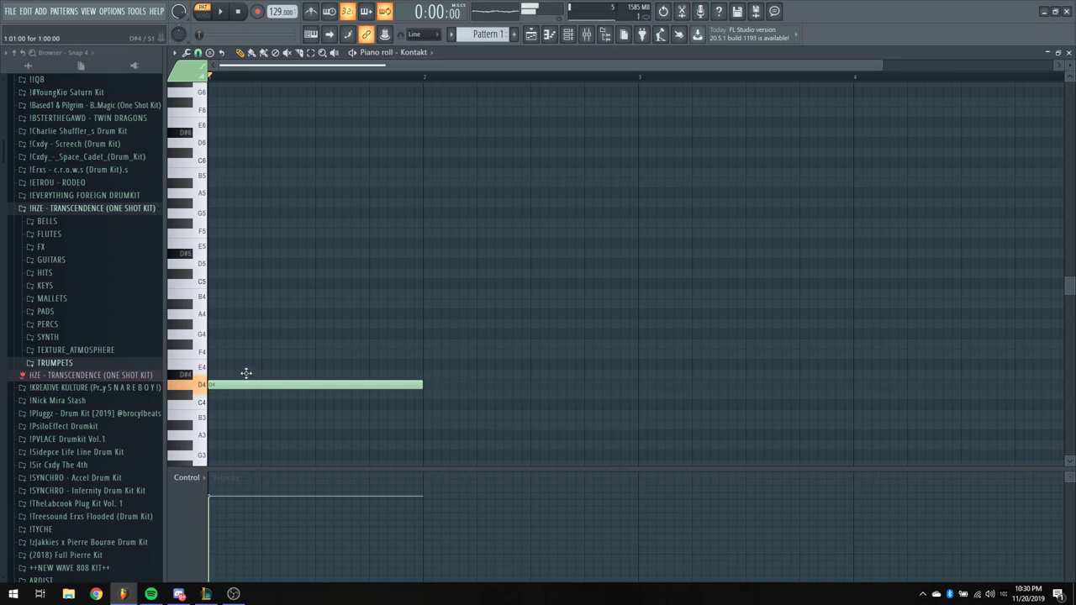
Raise the D4 note to D#4 and stack one-bar F#4, A#4 and C#5 notes above it to form a chord
drag(246, 373, 243, 367)
click(219, 345)
click(220, 304)
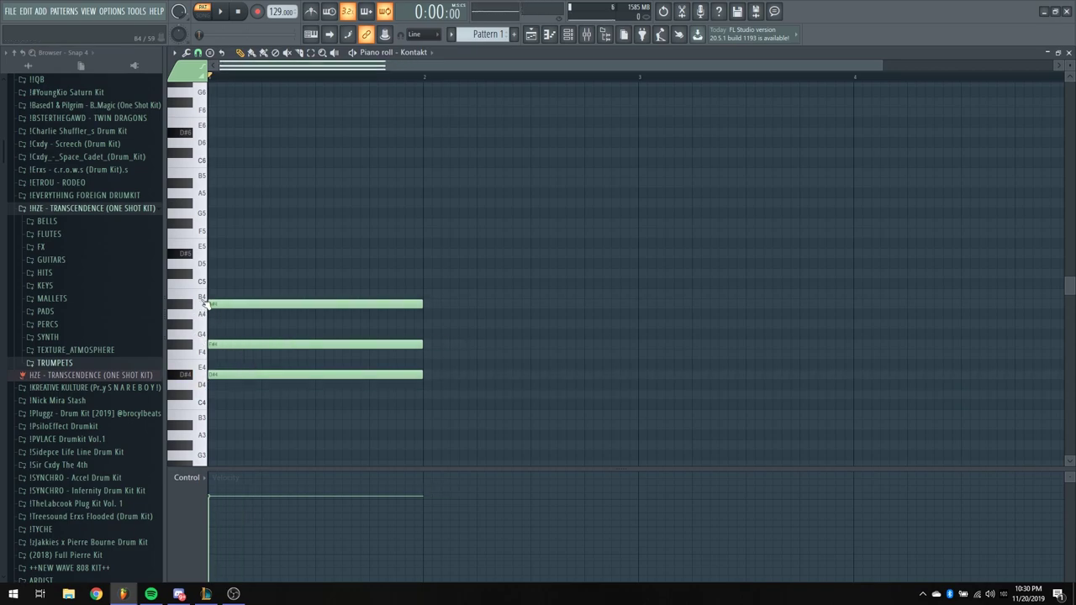
click(217, 233)
key(space)
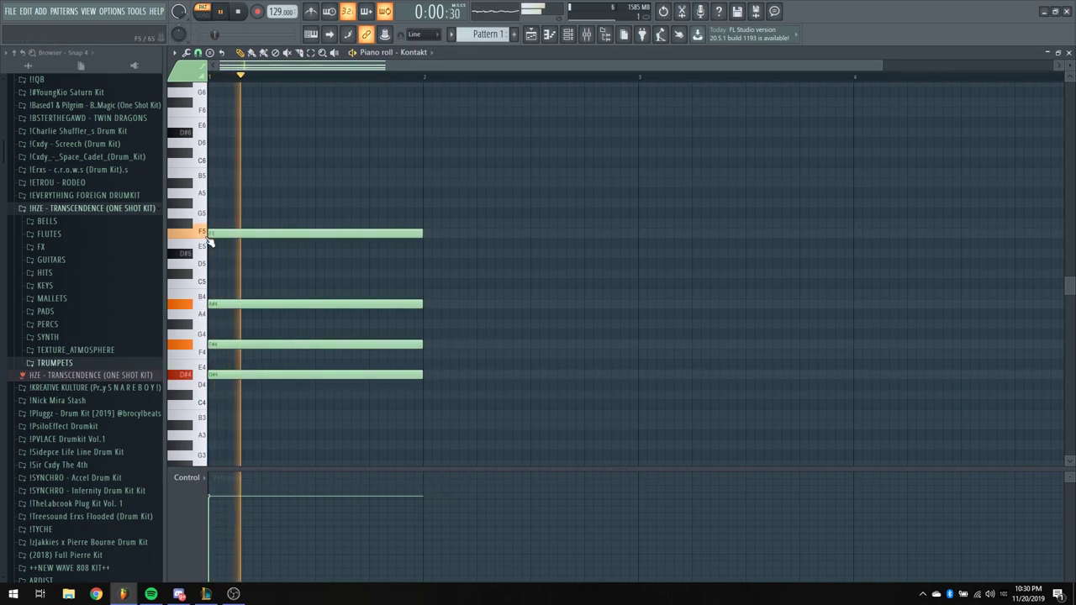
key(space)
drag(213, 233, 221, 275)
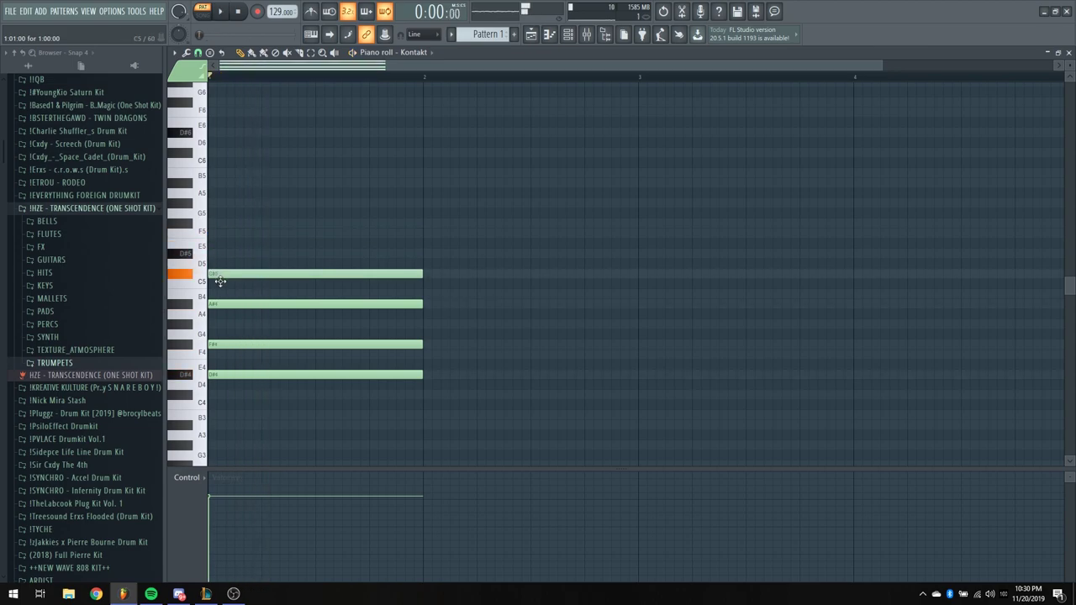
key(space)
Strum the four-note chord with the strumizer's initial settings and play it back
key(alt+s)
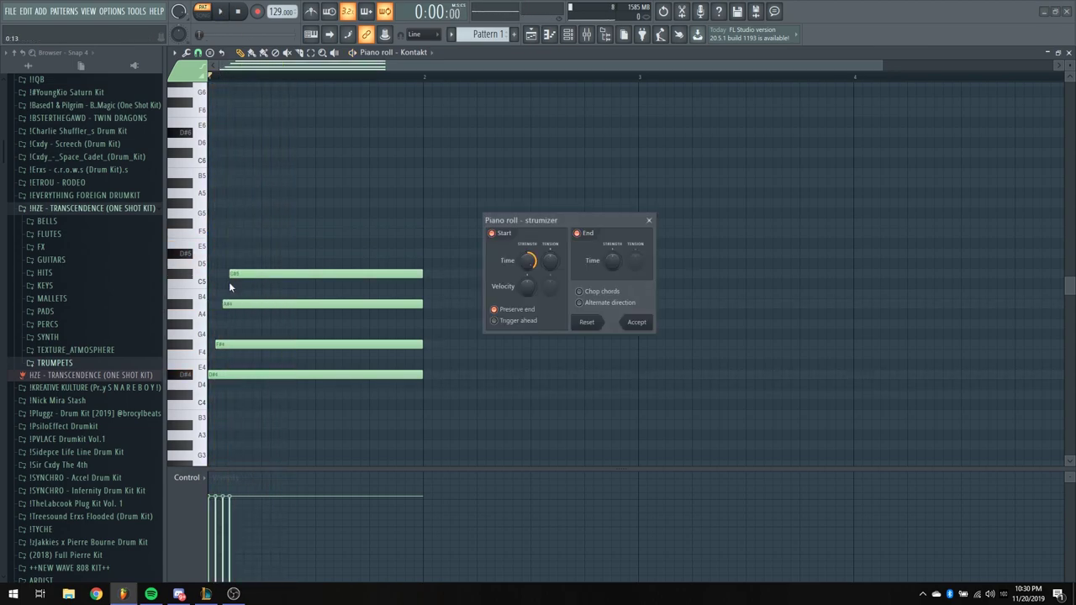
key(Return)
key(space)
scroll(264, 87, up, 3)
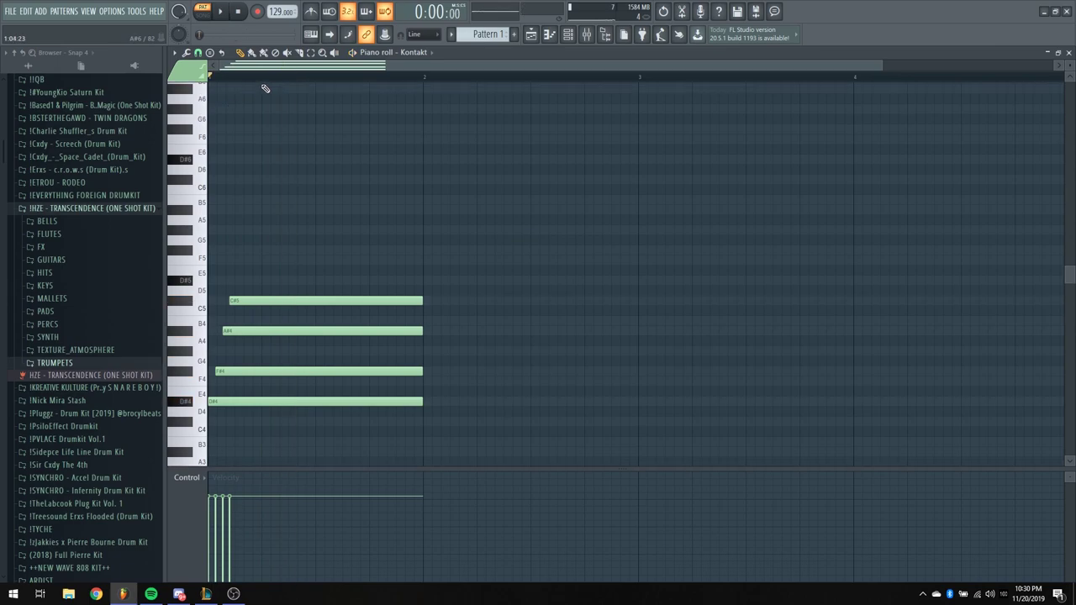
scroll(264, 73, up, 3)
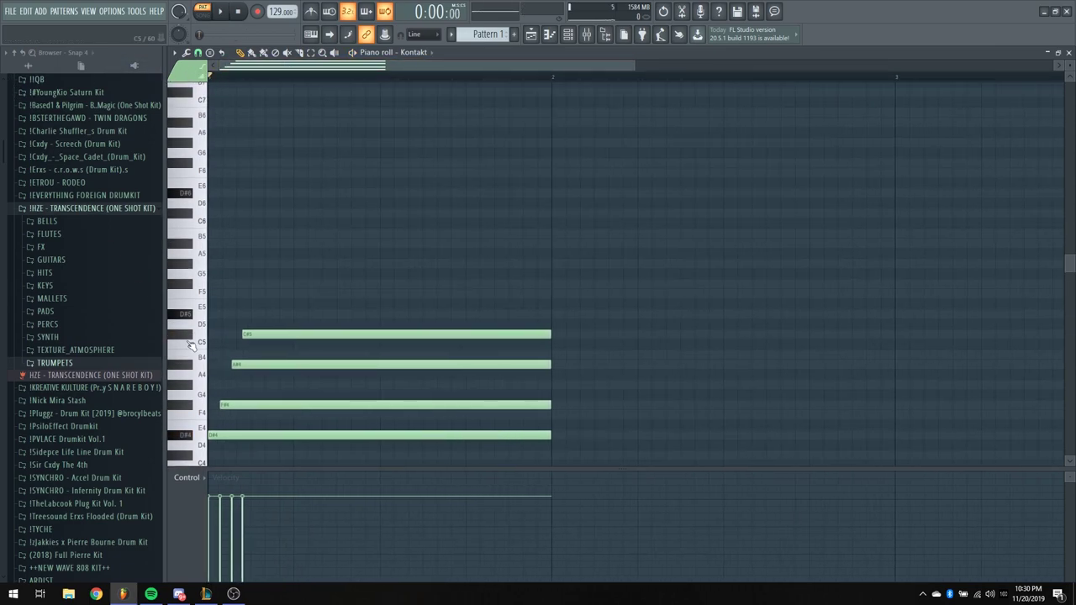
scroll(246, 272, down, 4)
key(space)
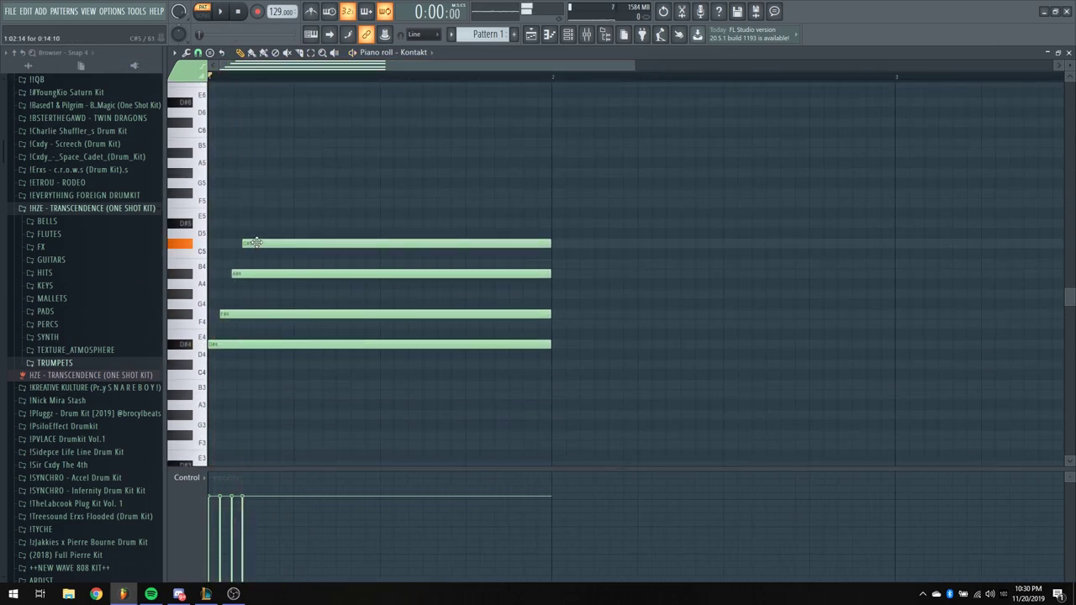
Try a G#4 melody note just after the strummed chord, around step 3, and listen to it
click(267, 295)
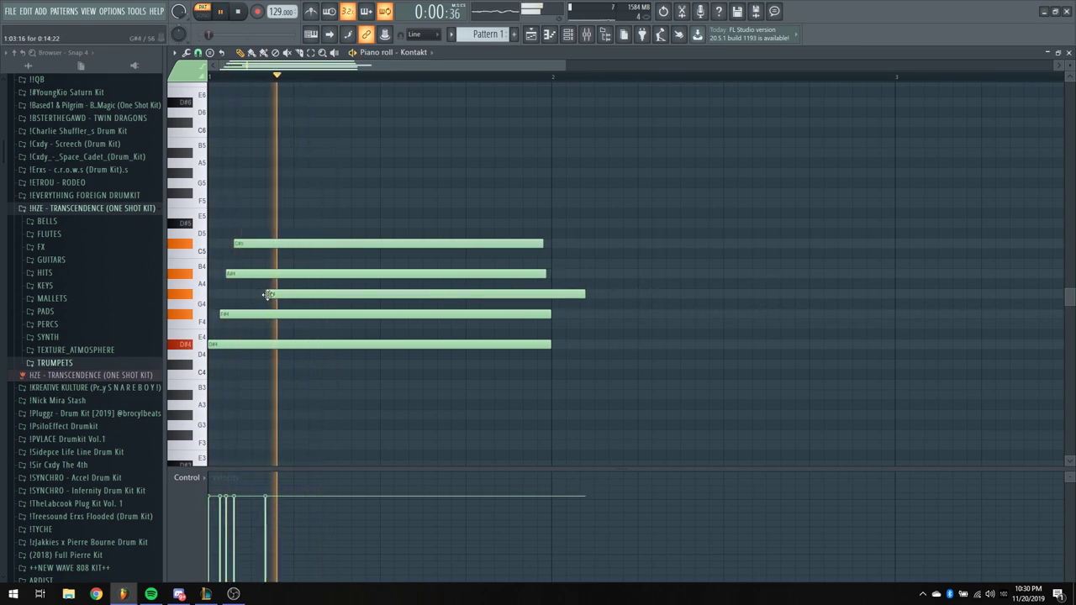
drag(324, 260, 326, 269)
right_click(326, 269)
key(space)
Change the piano roll's snap setting and try the G#4 note at step 4 of the bar
click(198, 52)
click(208, 149)
right_click(271, 295)
click(277, 295)
key(space)
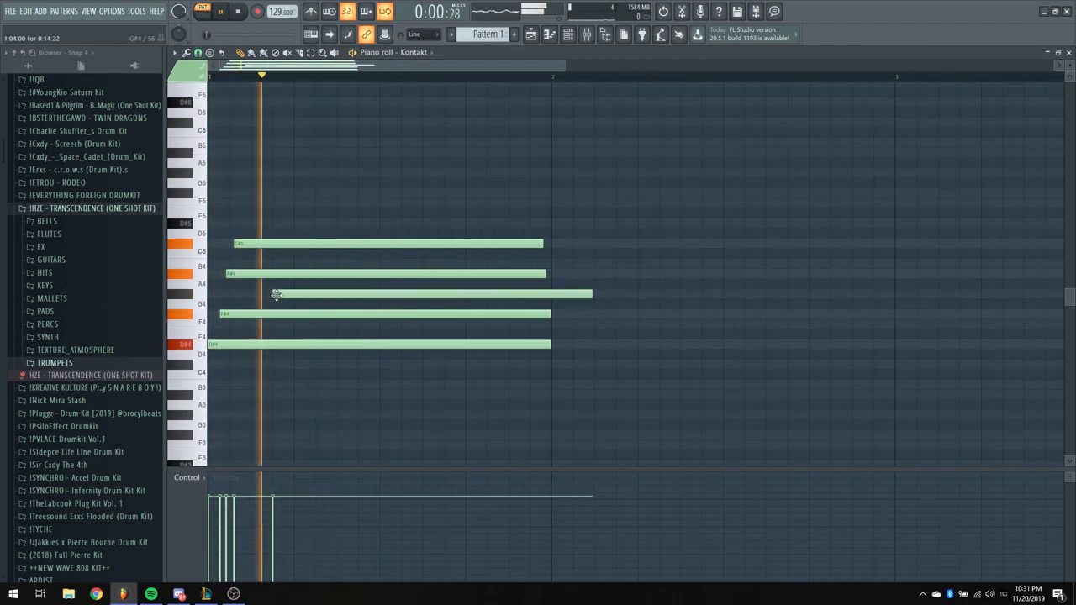
right_click(277, 296)
Add a B4 melody note at step 7 and a G#4 note at step 9, and audition the phrase
click(339, 264)
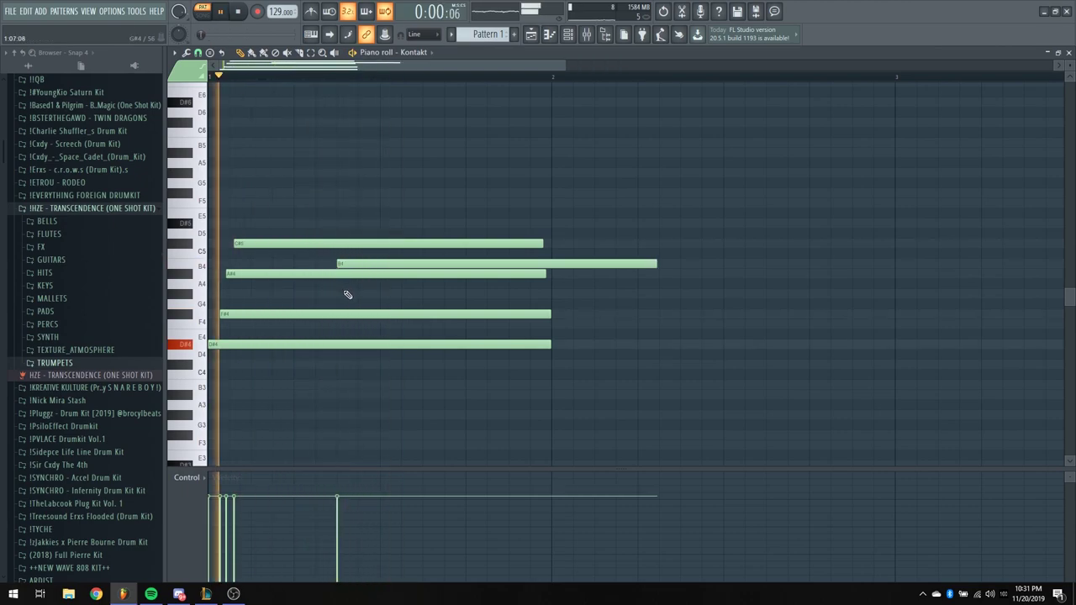
click(361, 295)
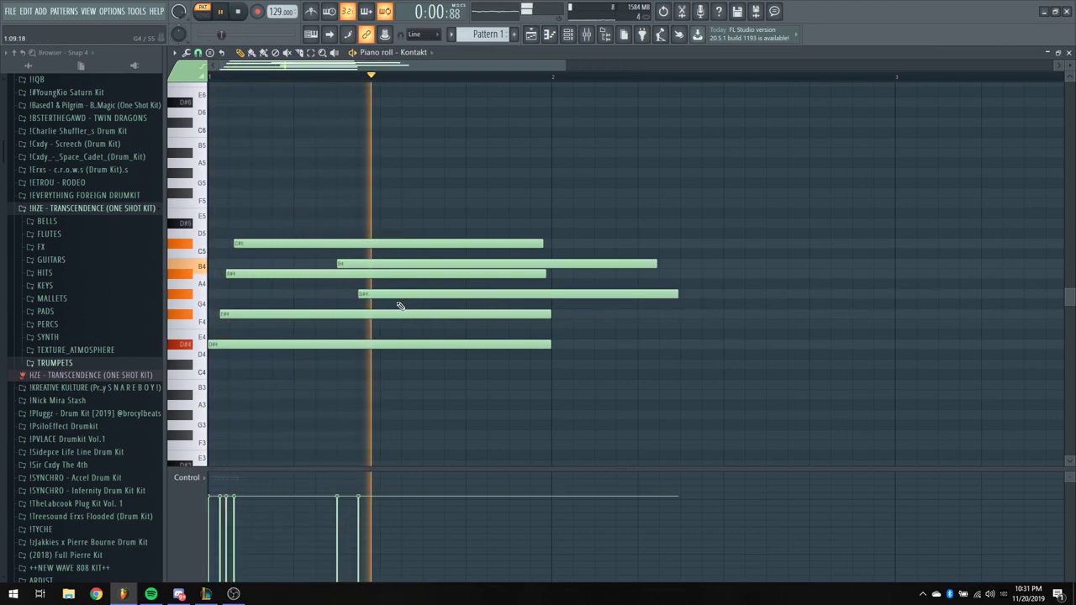
right_click(380, 295)
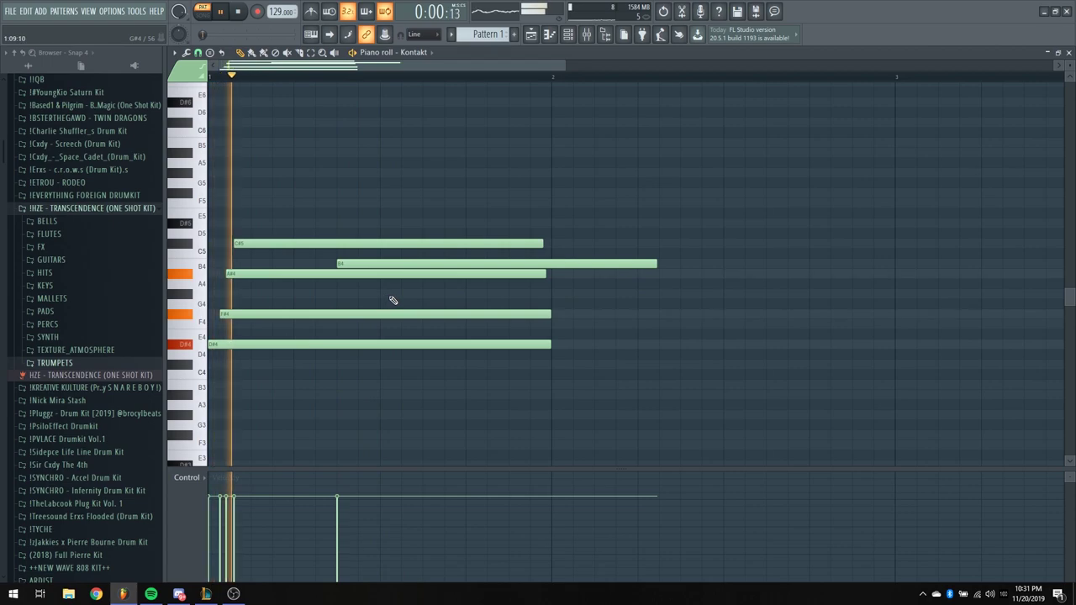
click(382, 295)
key(space)
key(space)
key(space)
key(space)
Trim C#5 and A#4 to end around the start of B4, and trim F#4 and B4 to end where G#4 starts
key(space)
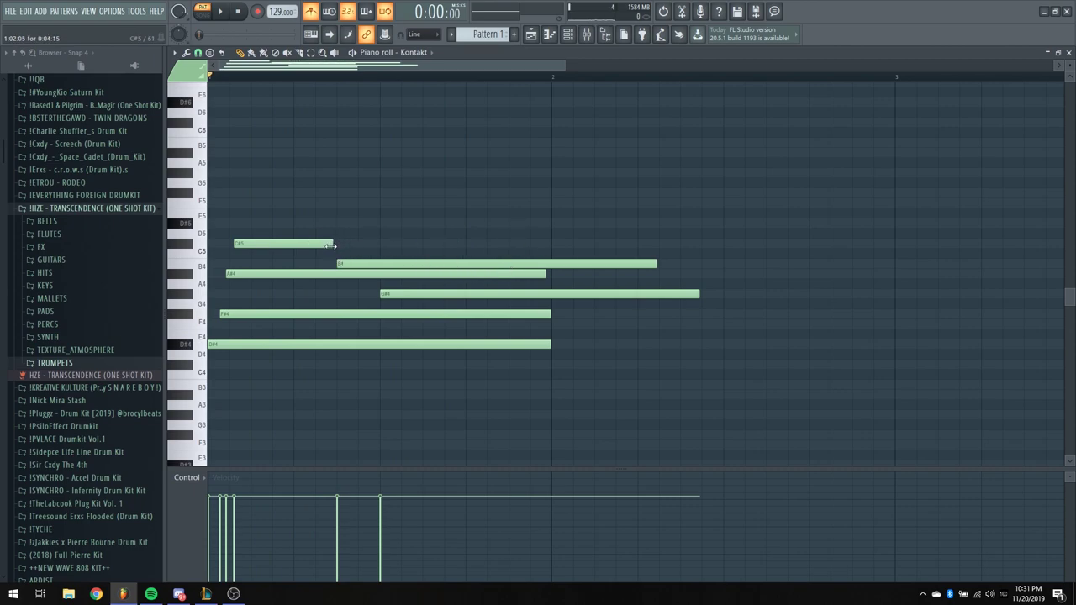
key(space)
key(space)
key(space)
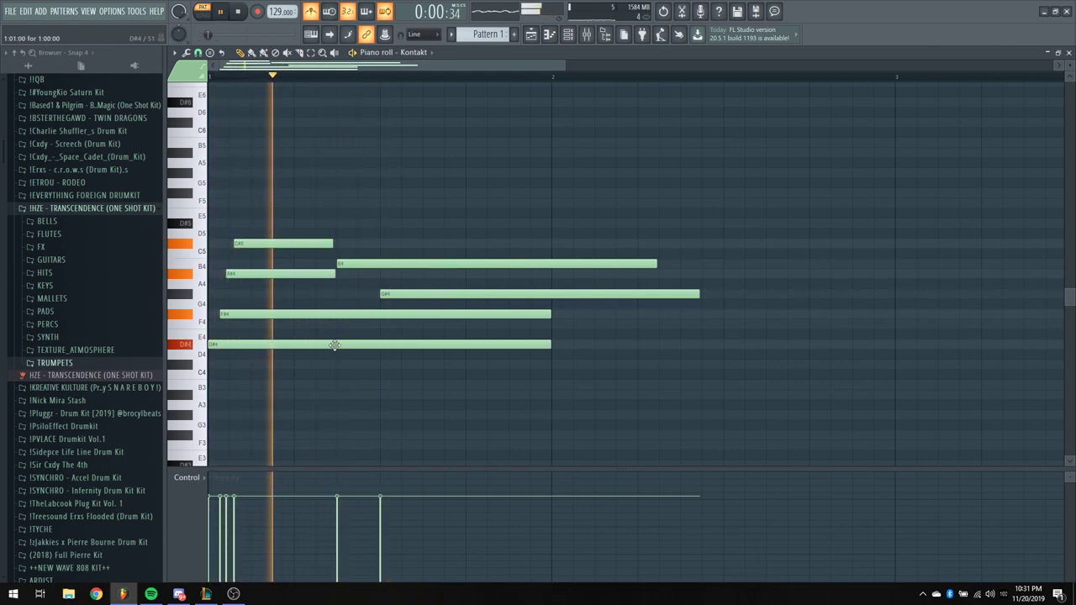
drag(555, 317, 381, 328)
drag(657, 263, 379, 265)
key(space)
key(space)
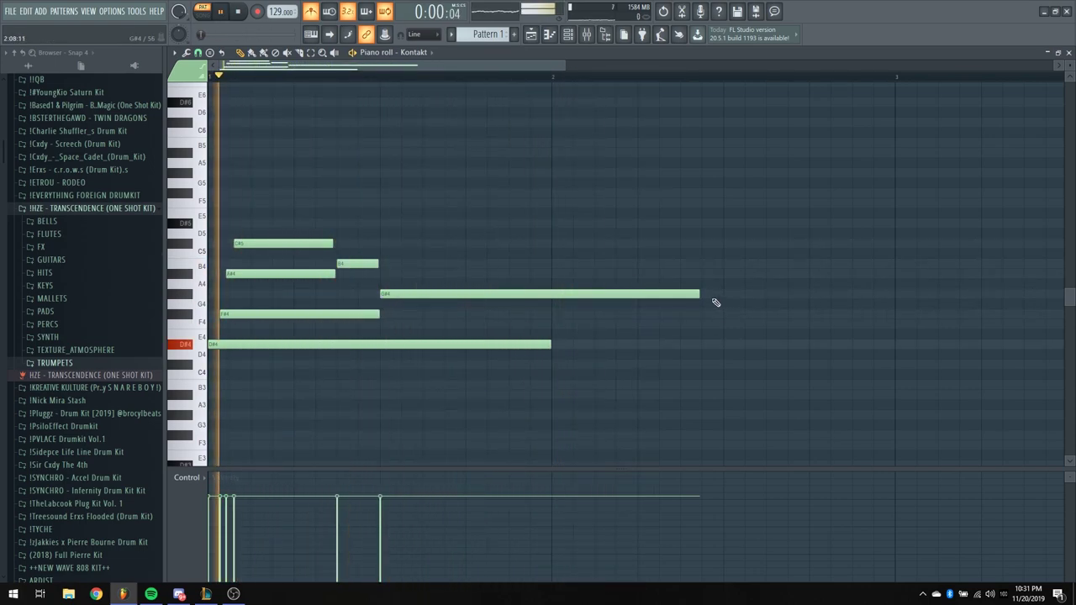
Shorten the G#4 note to eight steps so it ends at the end of the first bar
drag(694, 294, 572, 314)
key(ctrl+z)
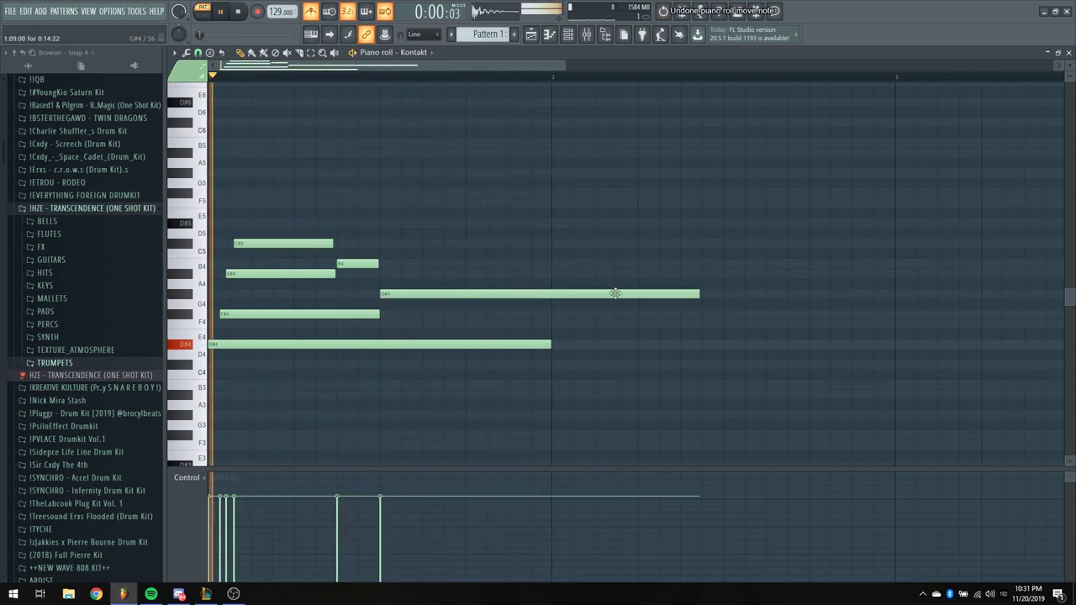
drag(704, 296, 552, 310)
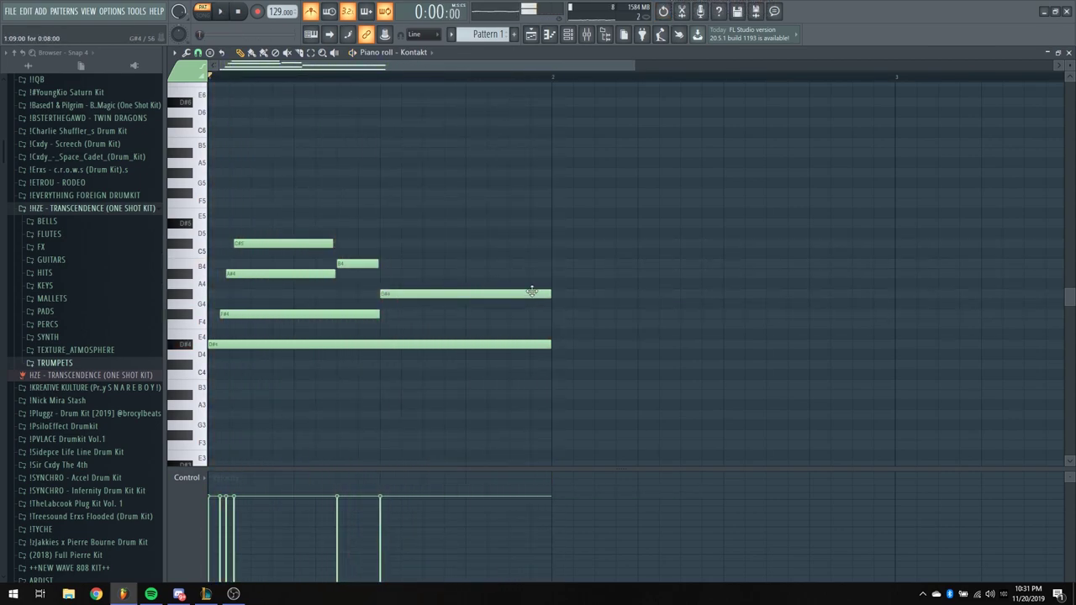
Add rising B4, C#5 and D#5 notes at steps 11, 13 and 15, with B4 two steps long and C#5 ending at the bar's end
click(425, 264)
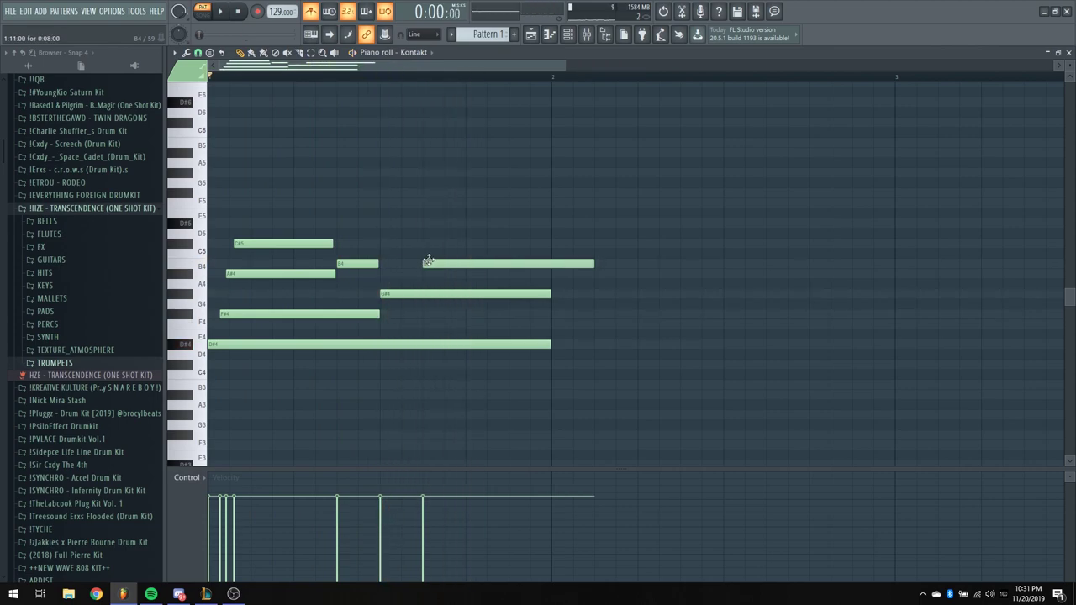
click(468, 244)
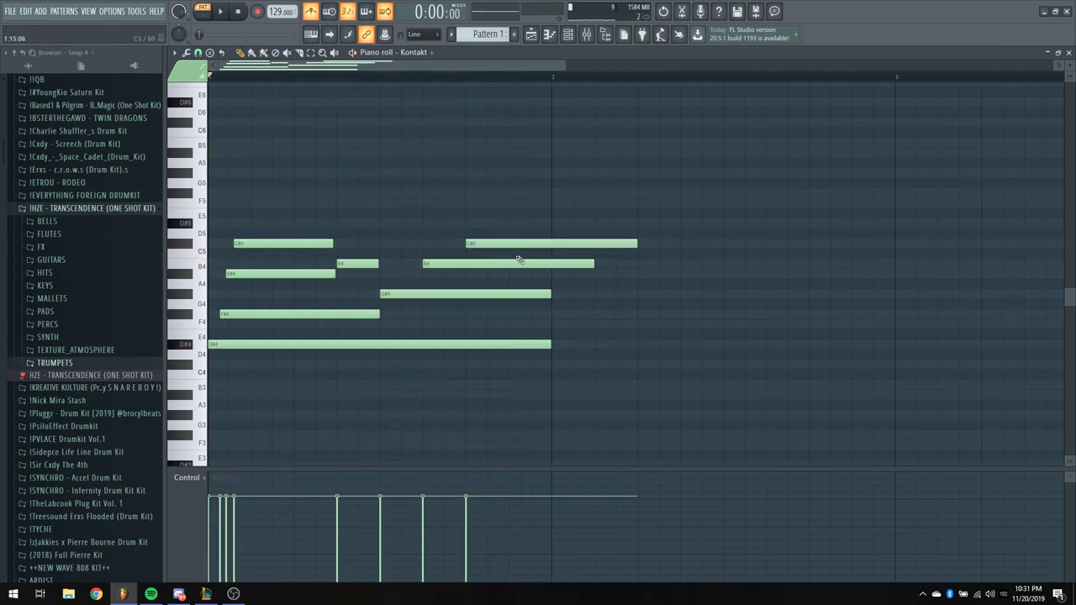
right_click(471, 243)
key(ctrl+z)
drag(593, 264, 465, 264)
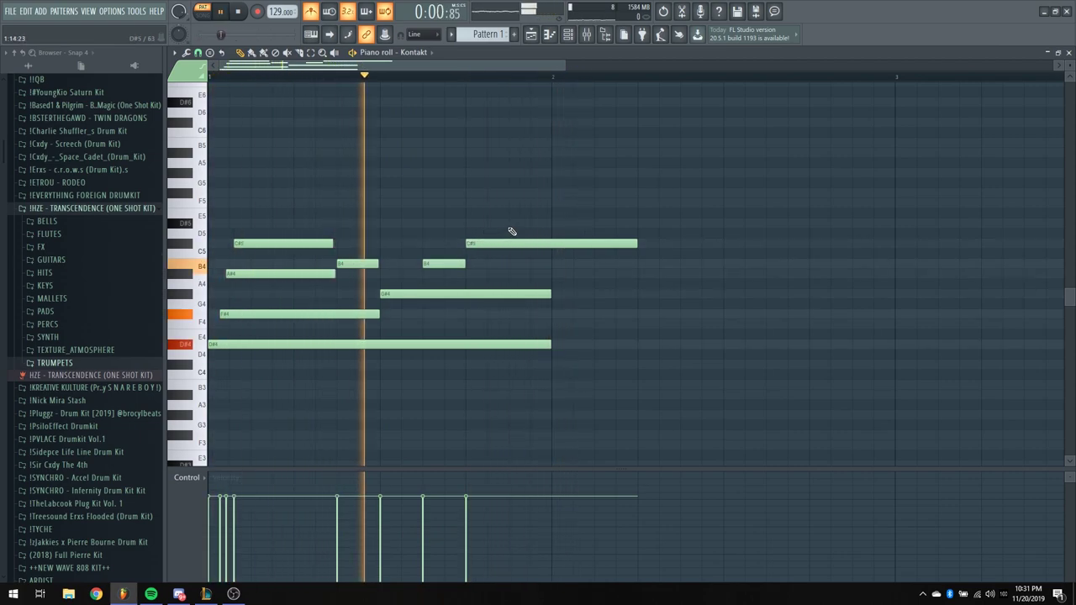
click(511, 224)
drag(637, 241, 551, 243)
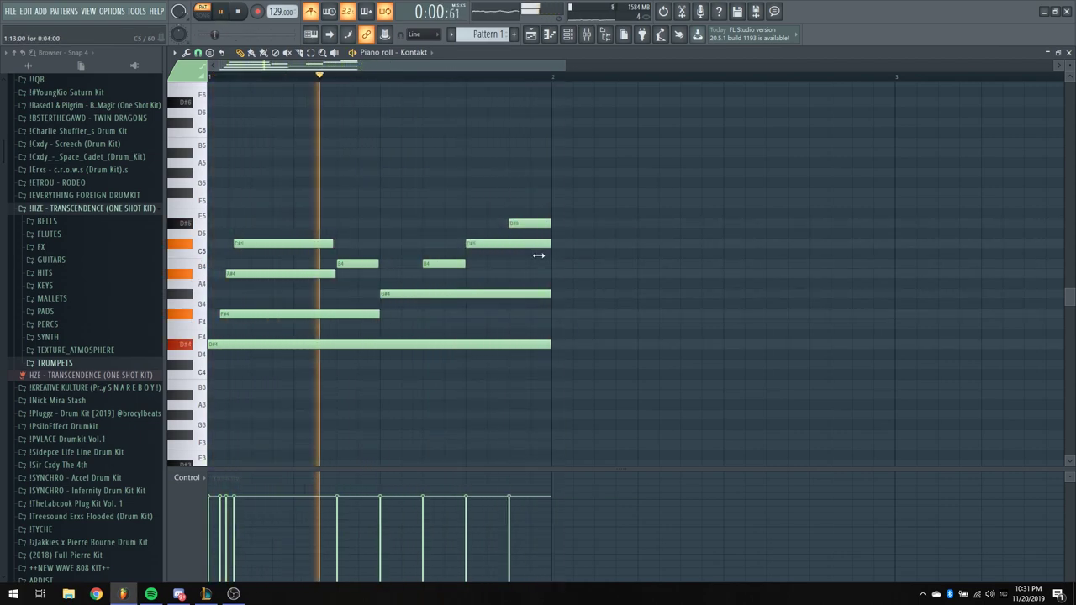
Try a very short F5 note near the end of the first bar and audition the phrase
key(space)
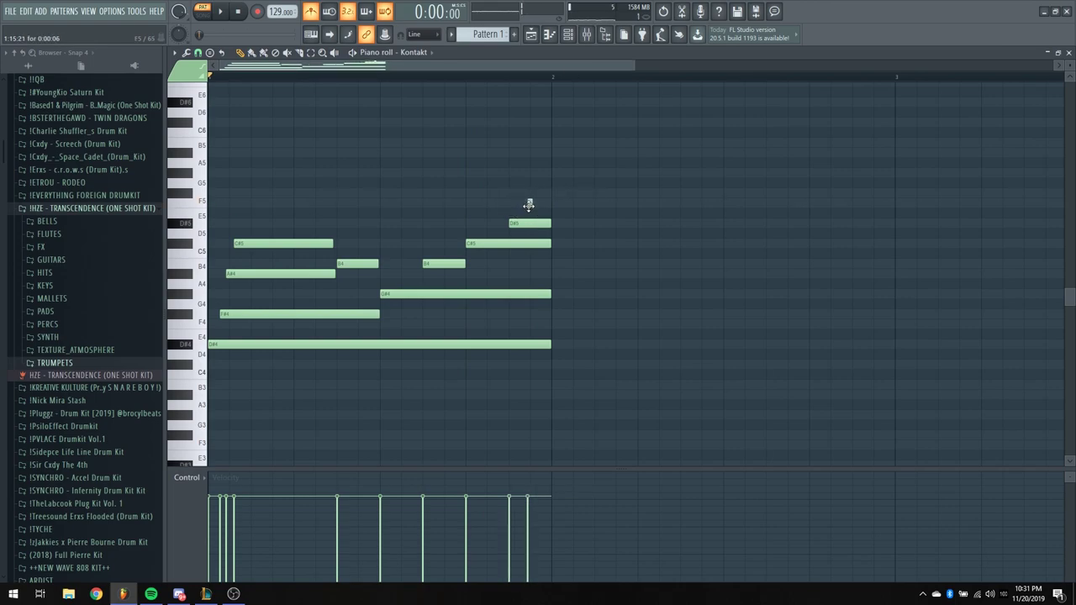
scroll(395, 88, down, 3)
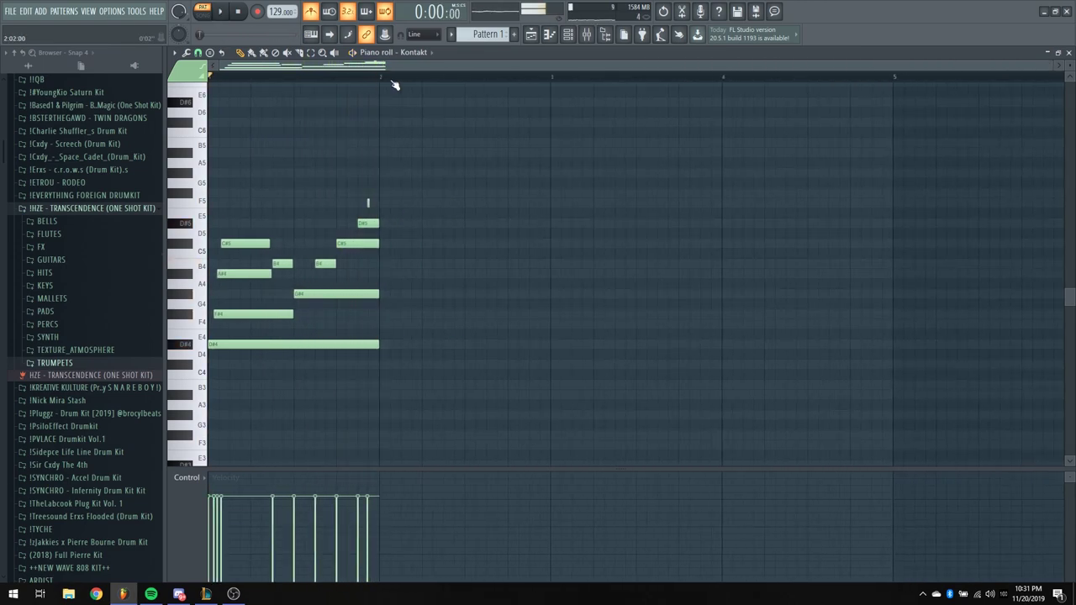
key(space)
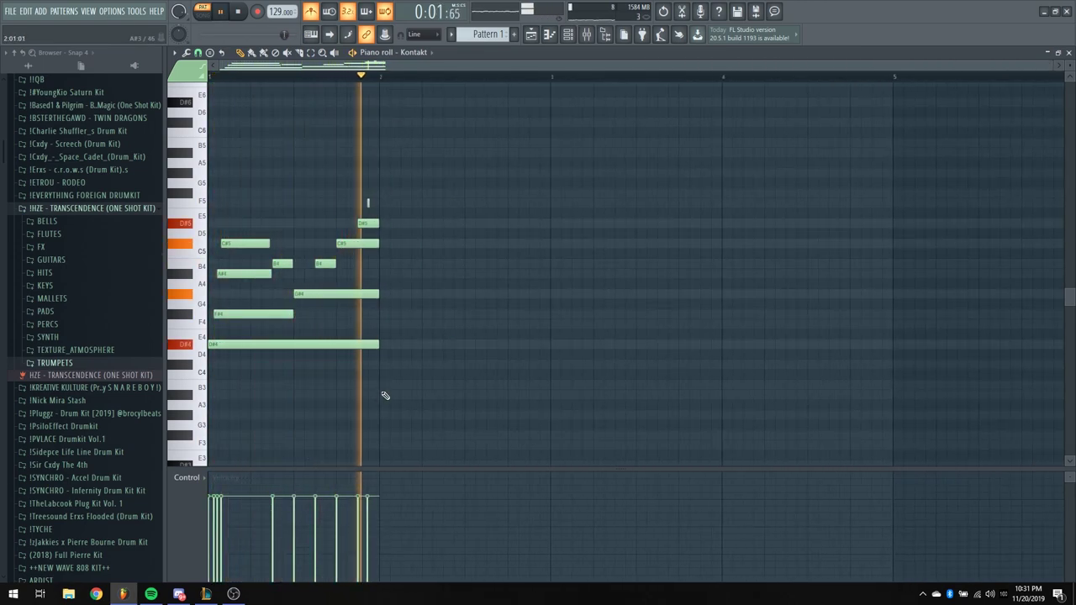
key(space)
right_click(381, 316)
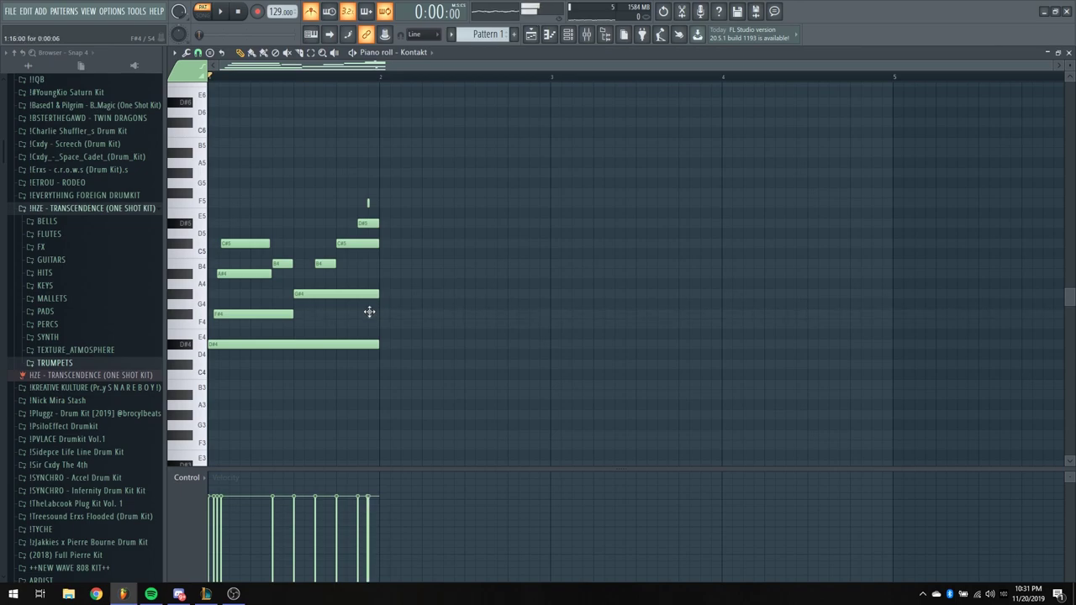
key(space)
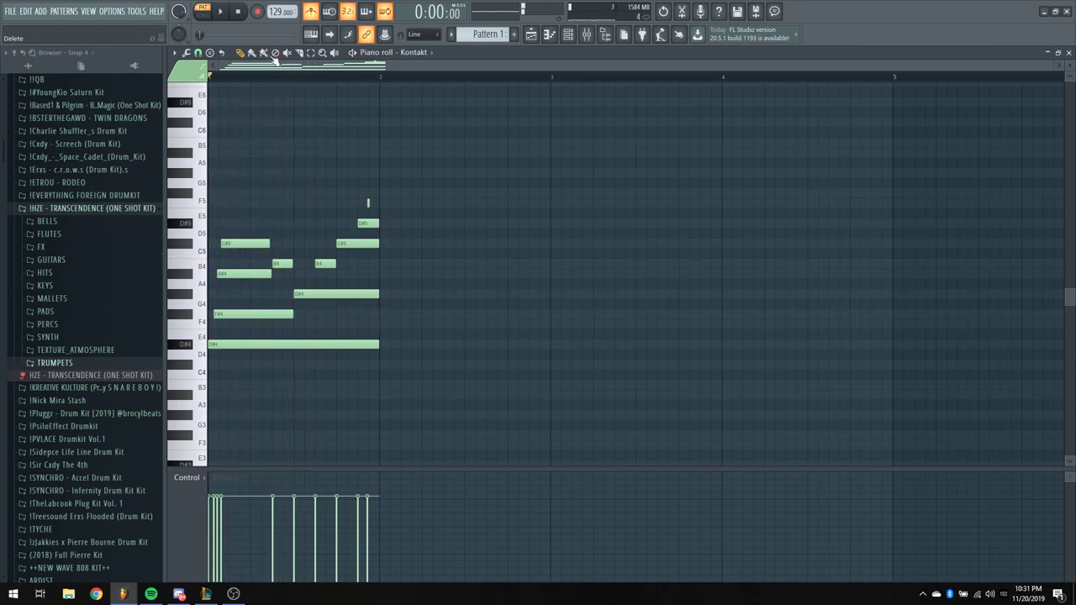
Remove the very short F5 and the second B4, lengthen the first B4 to where the following C#5 starts, and audition
right_click(327, 265)
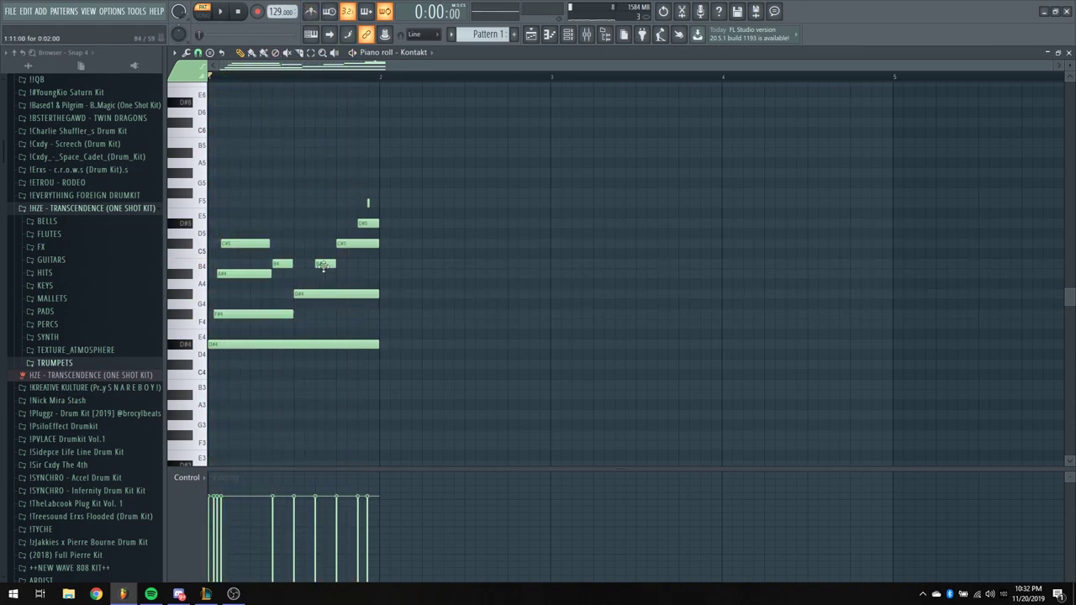
drag(292, 264, 336, 266)
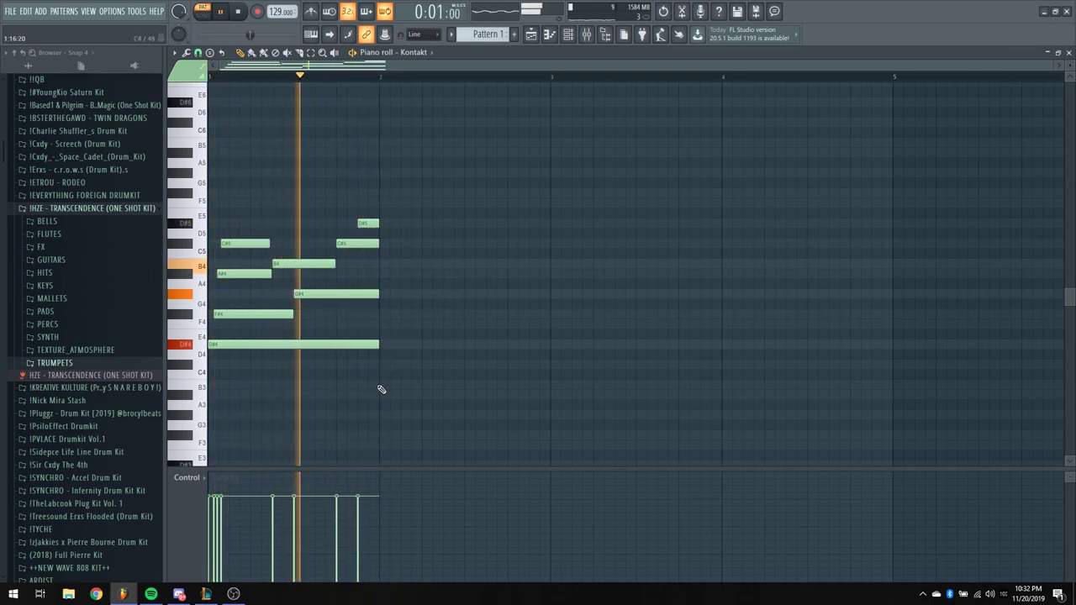
key(space)
Add an F#4, A#4, C#5 and F5 chord at the start of bar 2 and strum it slightly, keeping the note ends fixed
drag(379, 392, 384, 309)
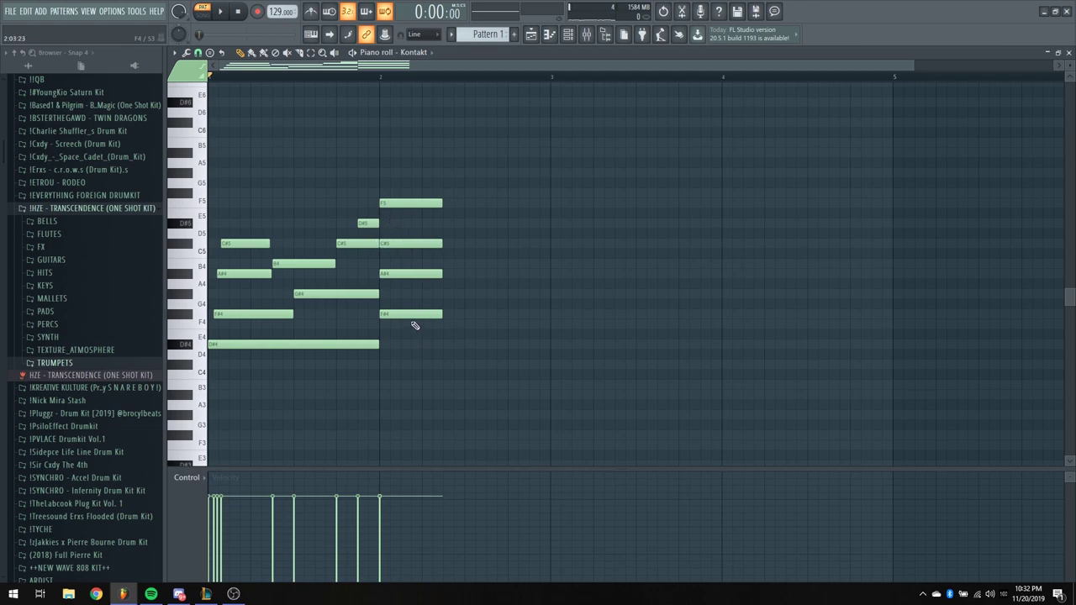
drag(410, 340, 403, 176)
key(alt+s)
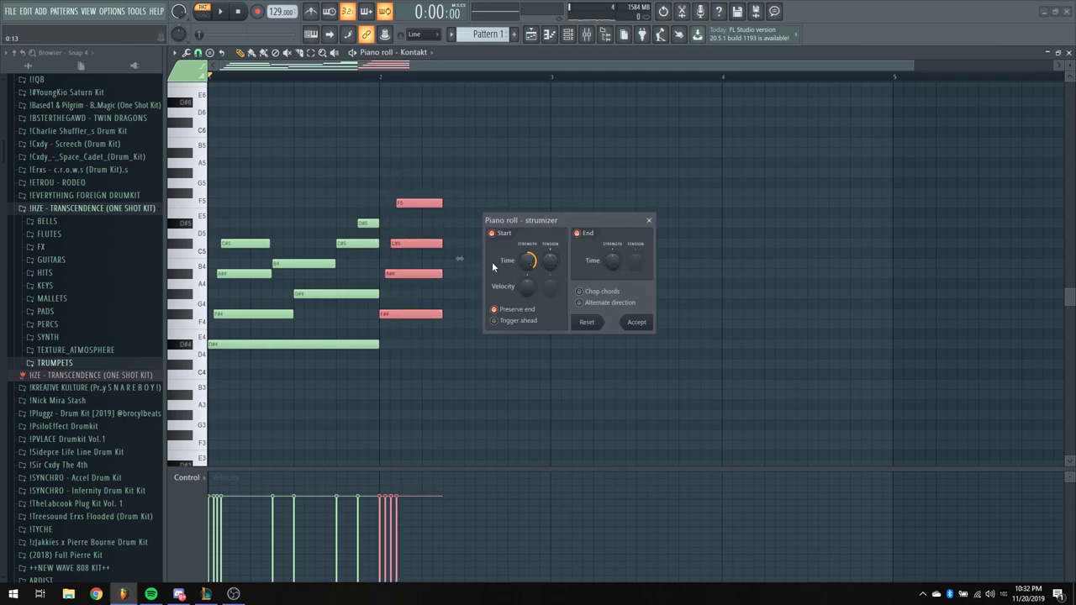
key(space)
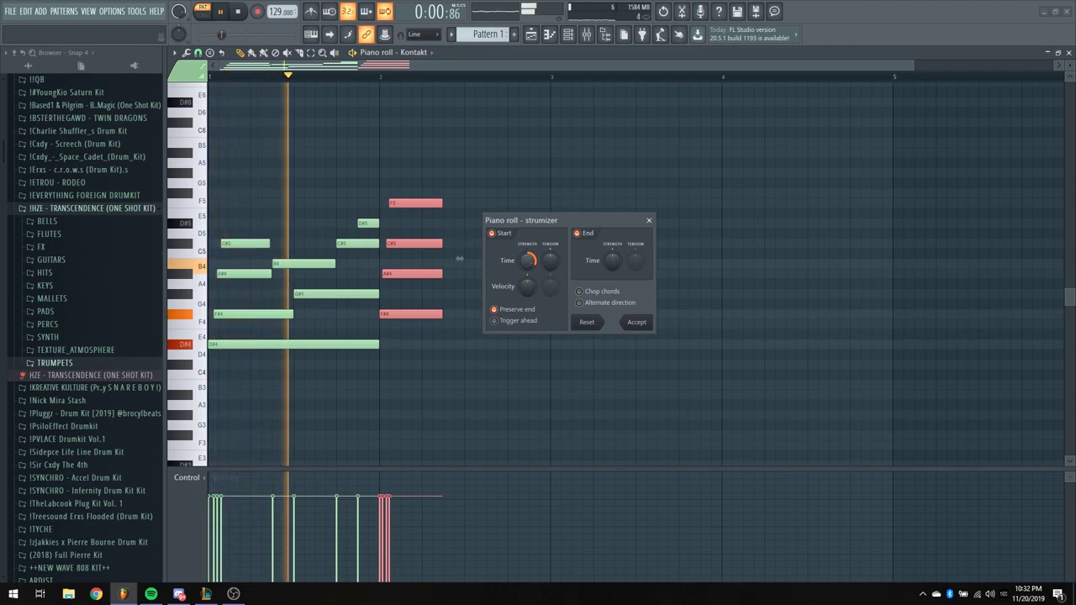
key(space)
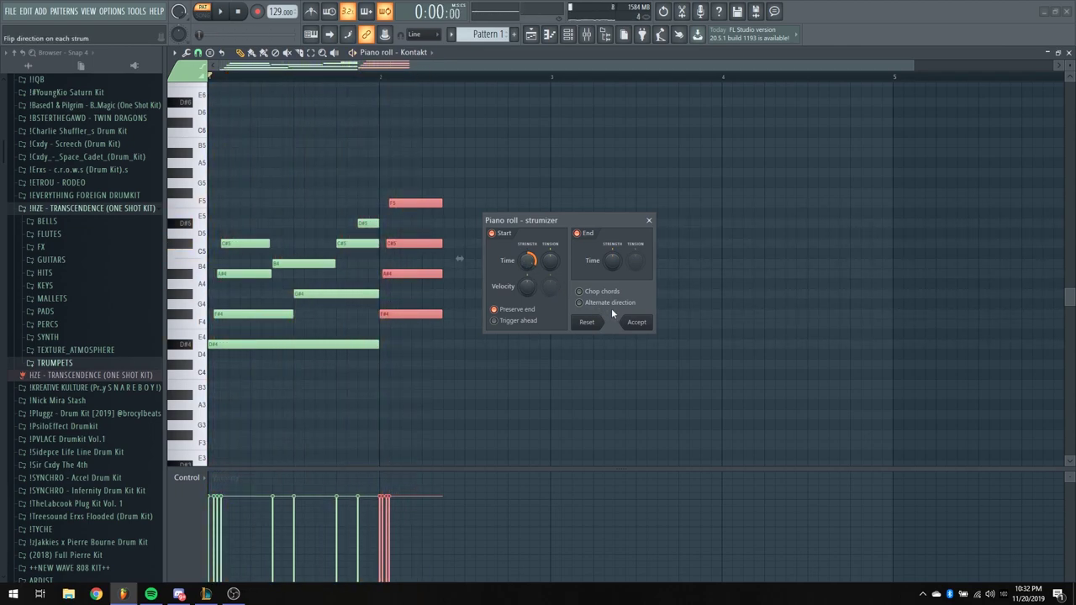
click(624, 323)
key(space)
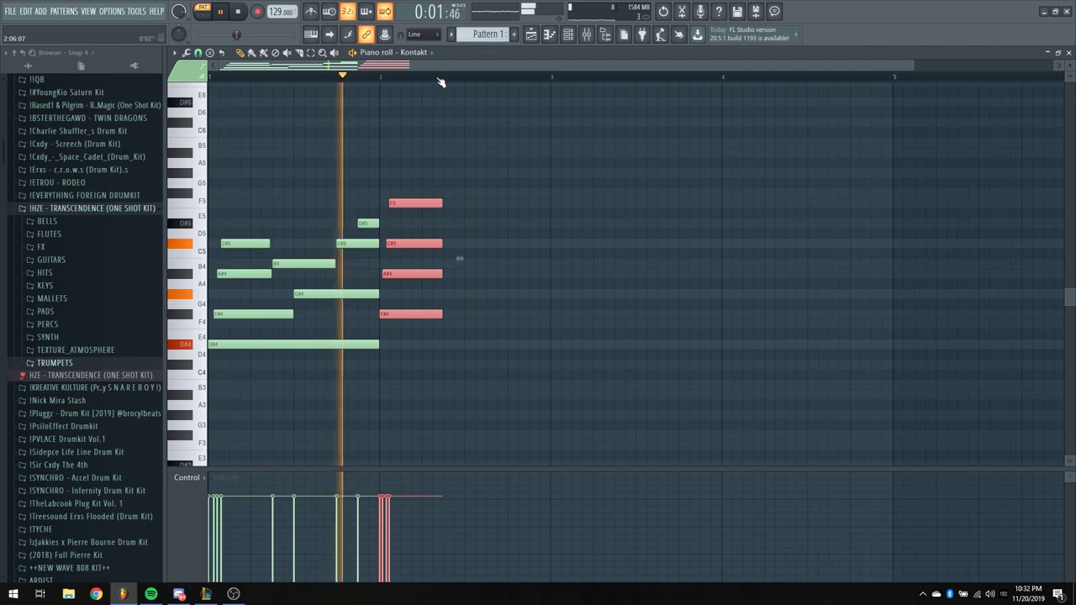
key(space)
Add a D#5 note at step 5 of bar 2, ending C#5 and F5 where it starts and extending F#4 to the bar's end
ctrl+scroll(435, 230, up, 3)
click(410, 224)
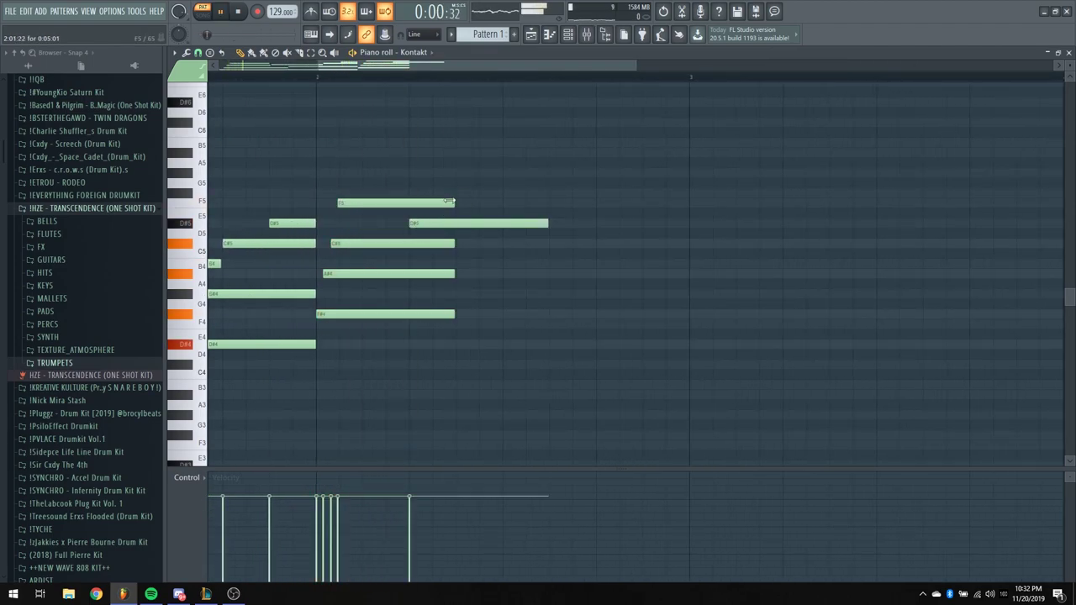
drag(454, 243, 409, 245)
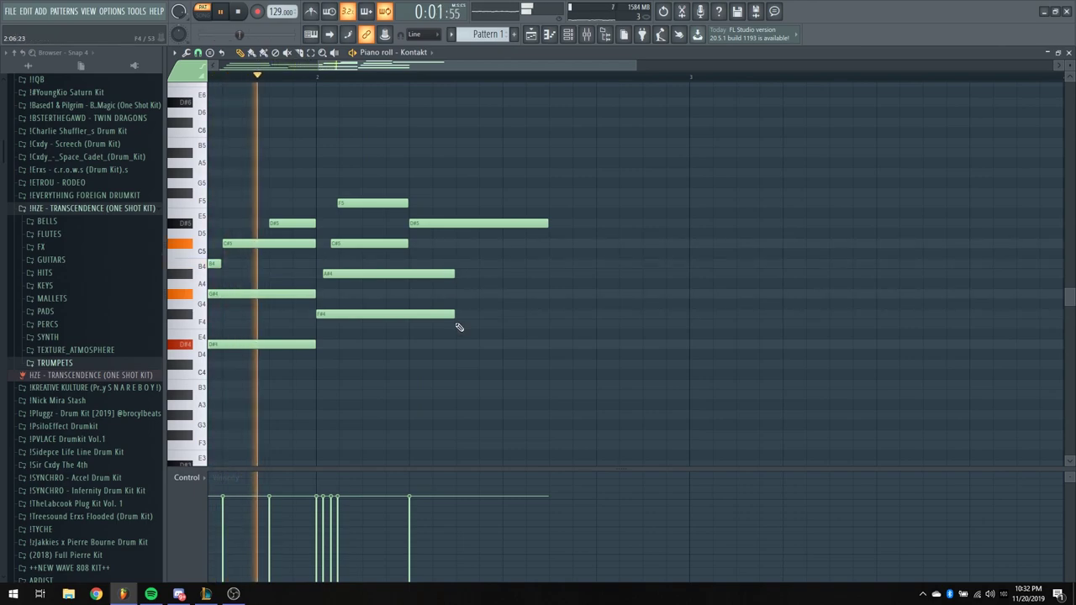
drag(454, 313, 681, 330)
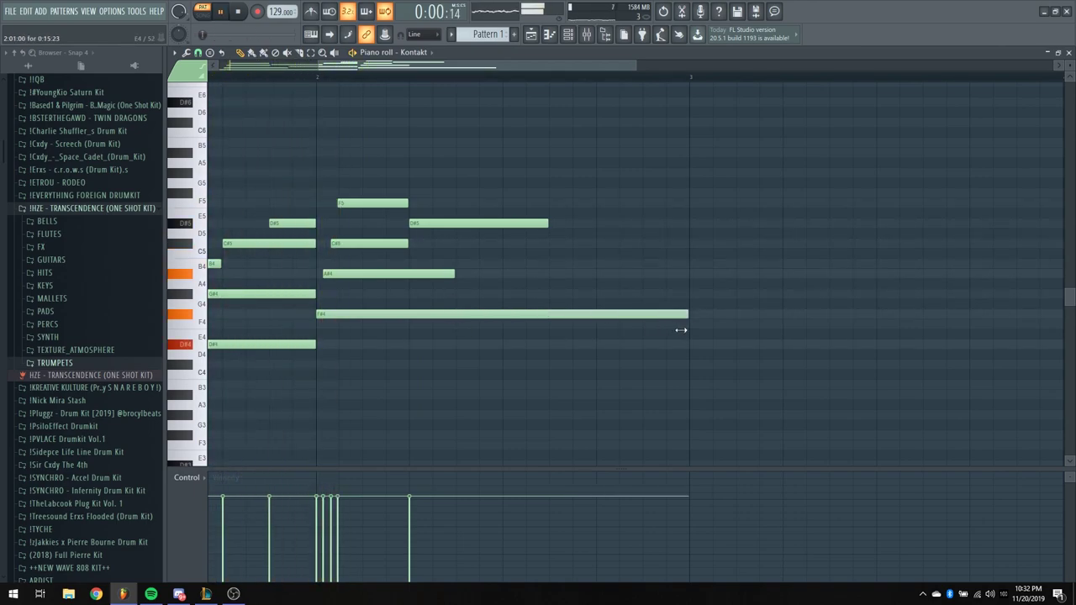
Add a two-step B4 note at step 7 of bar 2 and an A#4 note at step 8
click(468, 264)
click(488, 274)
key(space)
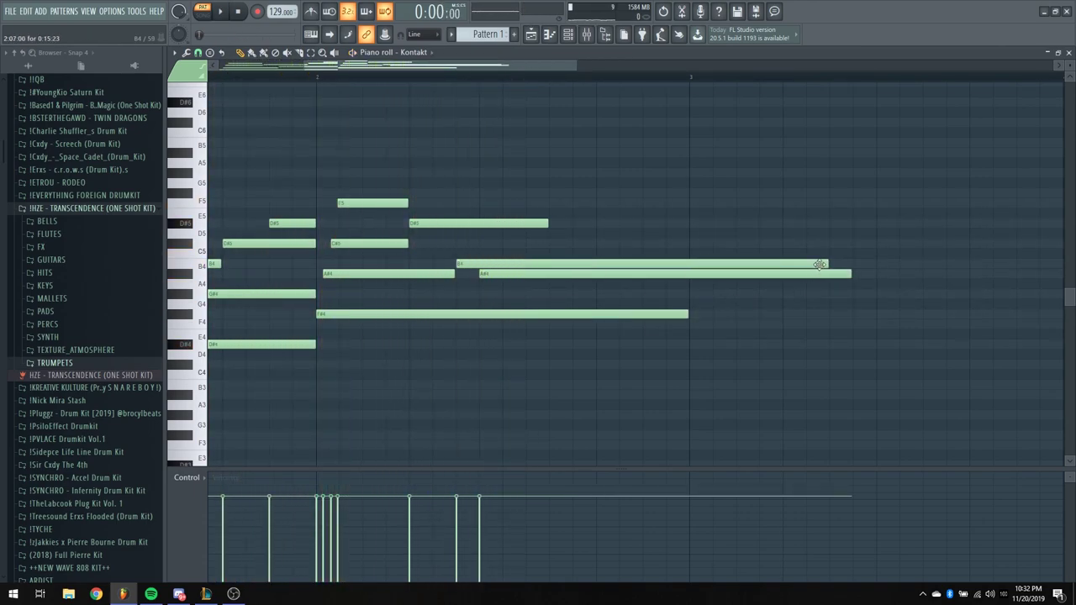
double_click(825, 263)
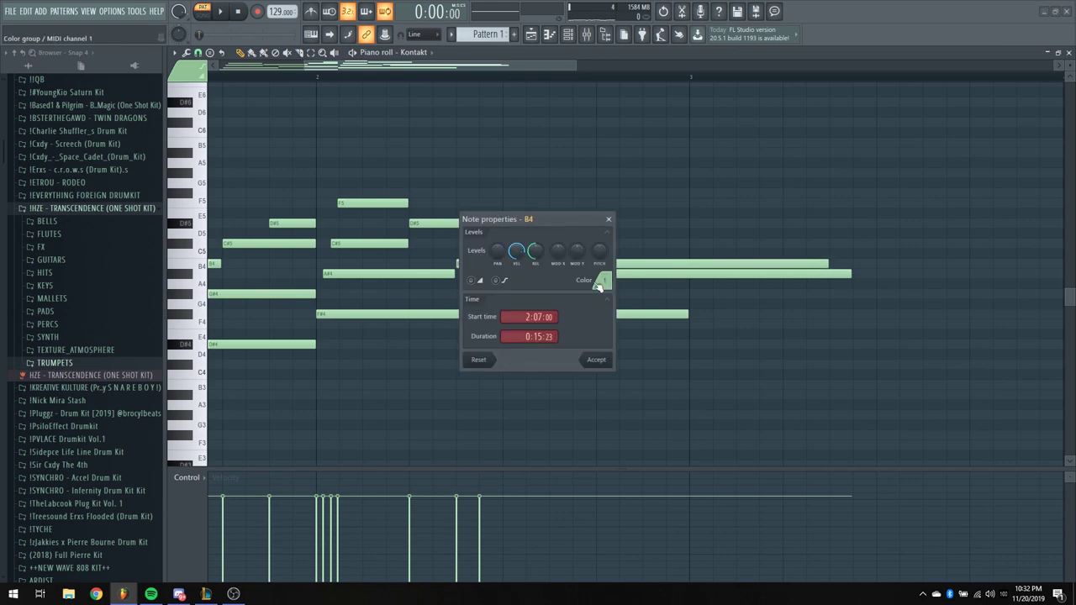
click(596, 360)
drag(827, 262, 515, 290)
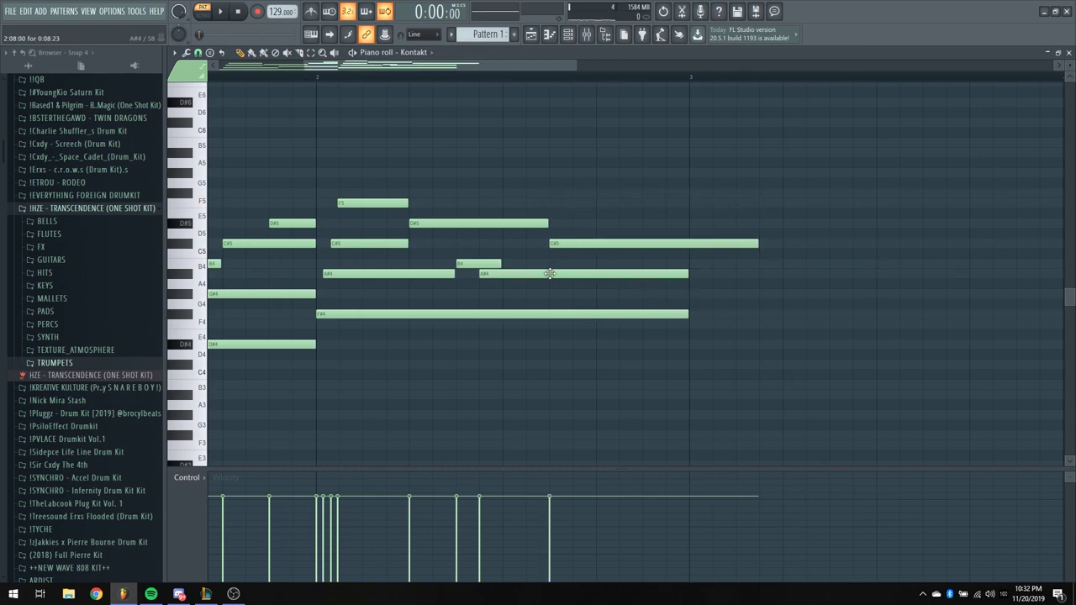
Replace the C#5 at step 11 of bar 2 with B4 and add F#5 at step 13 and G#4 at step 15, none passing the bar's end
right_click(555, 238)
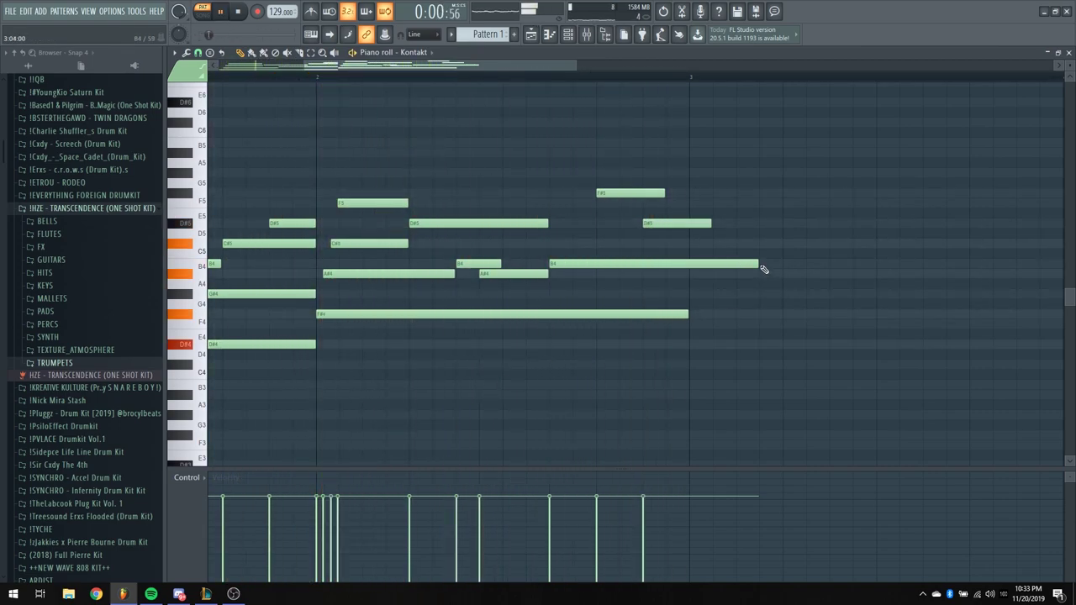
drag(752, 265, 687, 266)
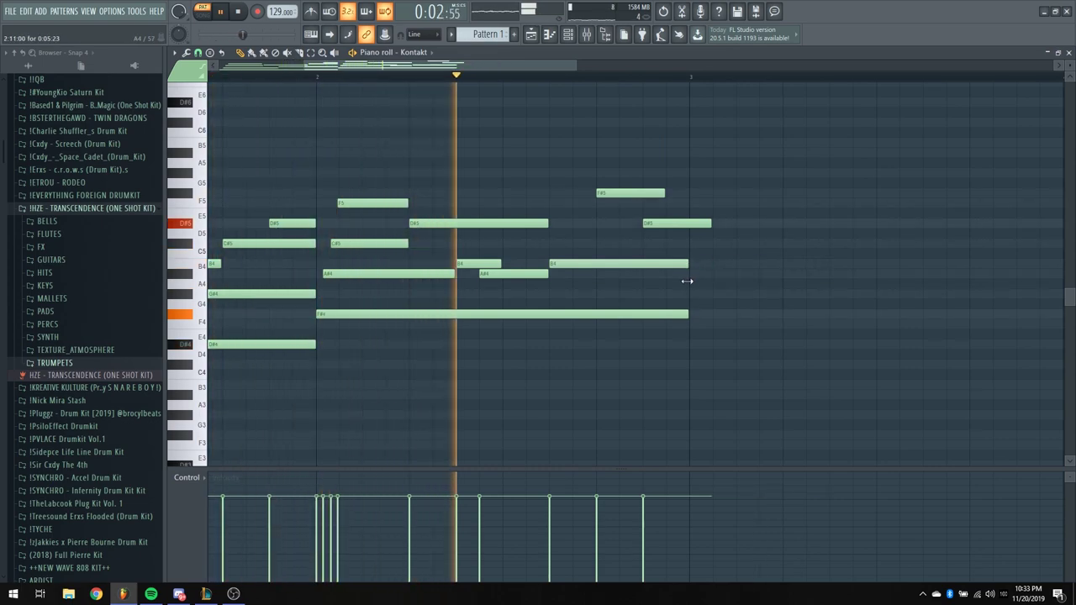
key(space)
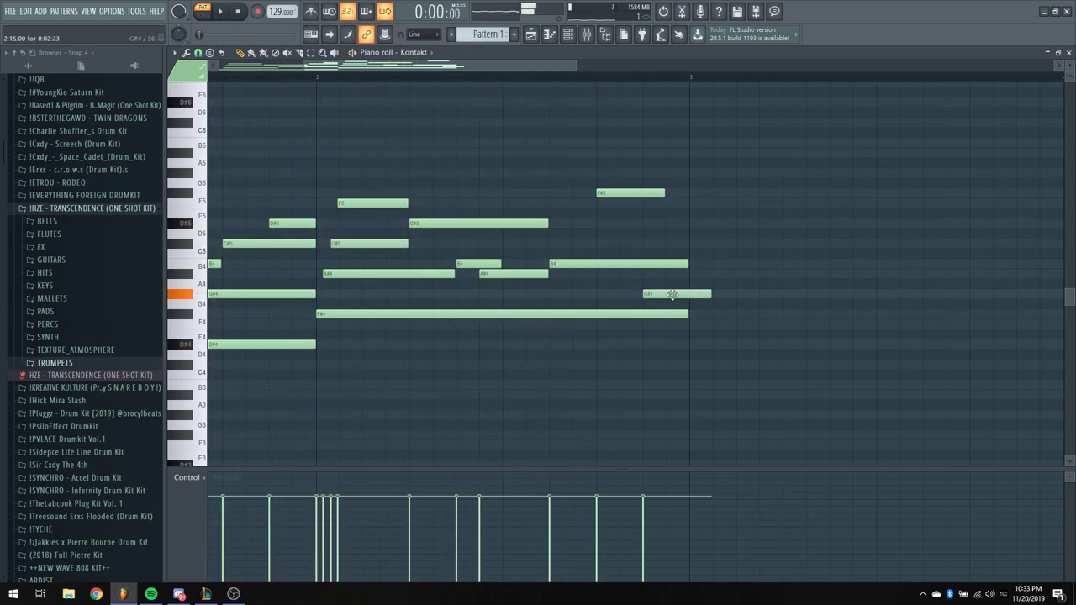
drag(702, 293, 690, 294)
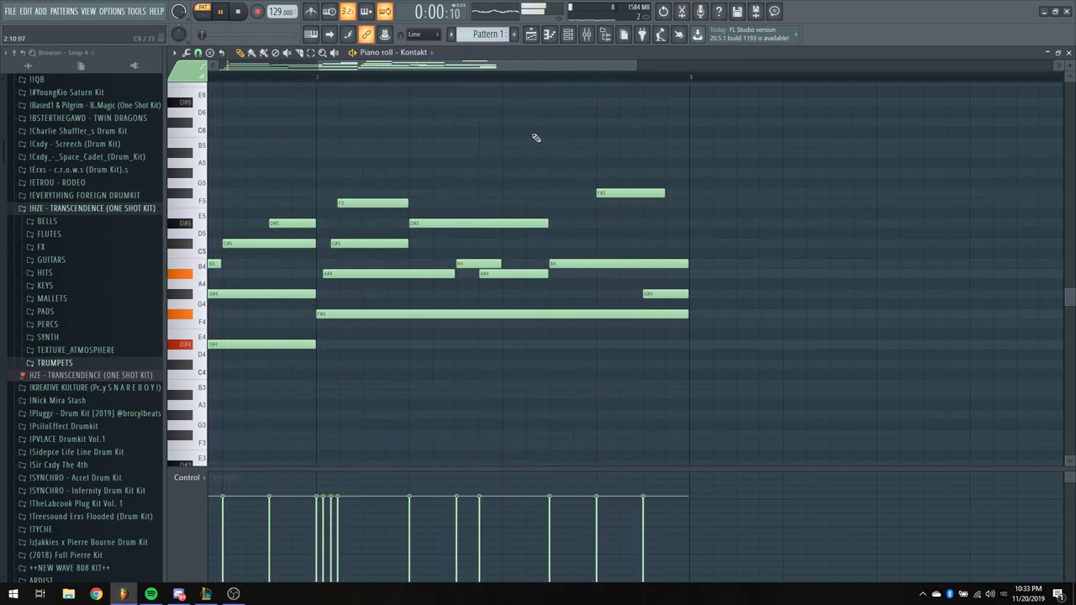
Add a C#4, F4, G#4 and B4 chord filling bar 3, strum it, and audition the progression
scroll(418, 75, down, 3)
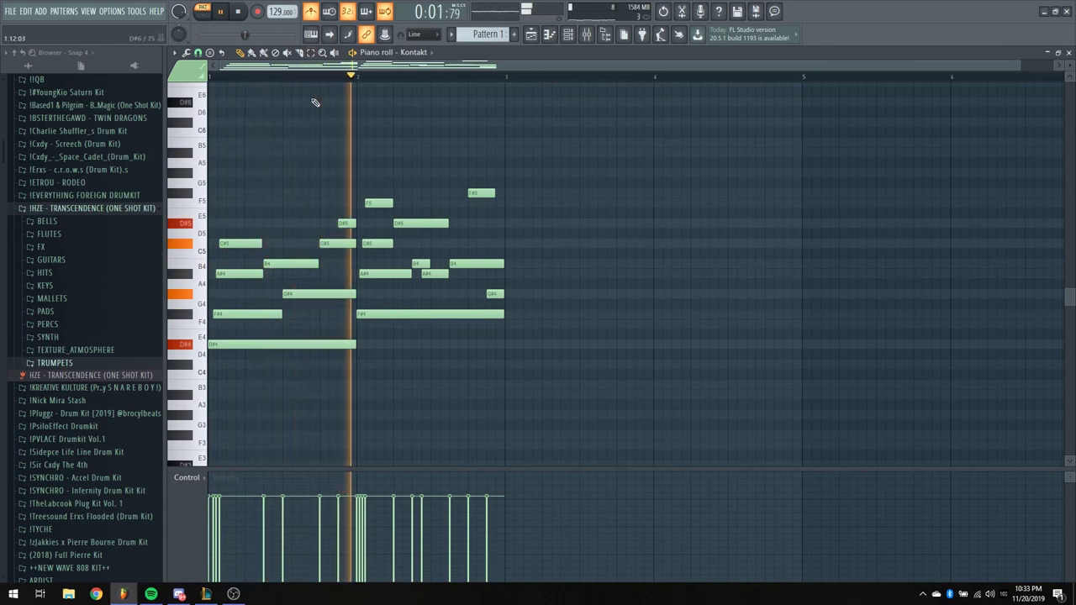
key(space)
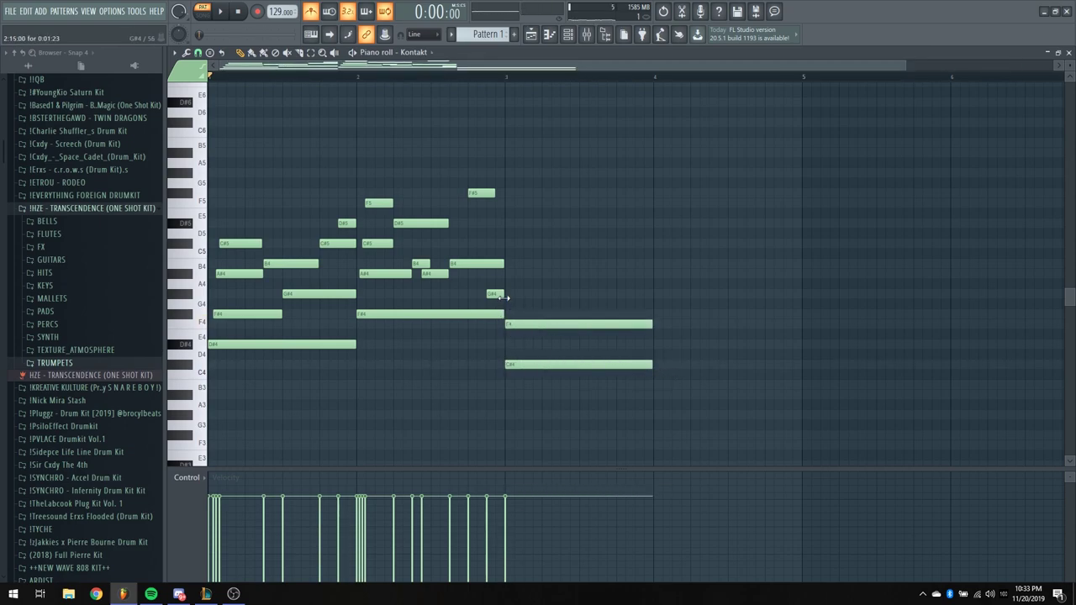
key(space)
click(509, 265)
drag(557, 376, 552, 236)
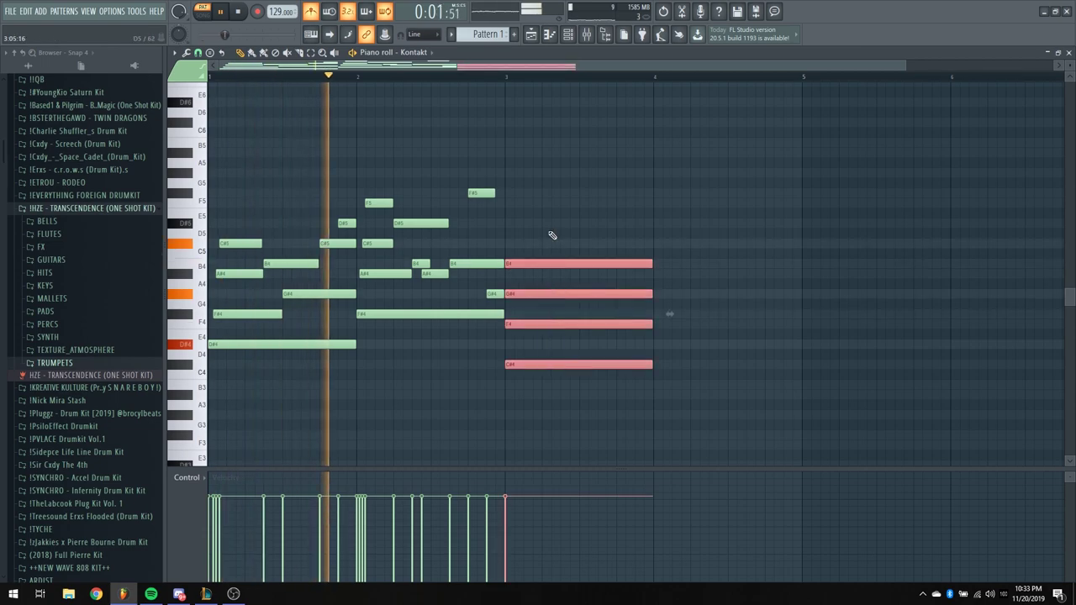
key(alt+r)
click(636, 320)
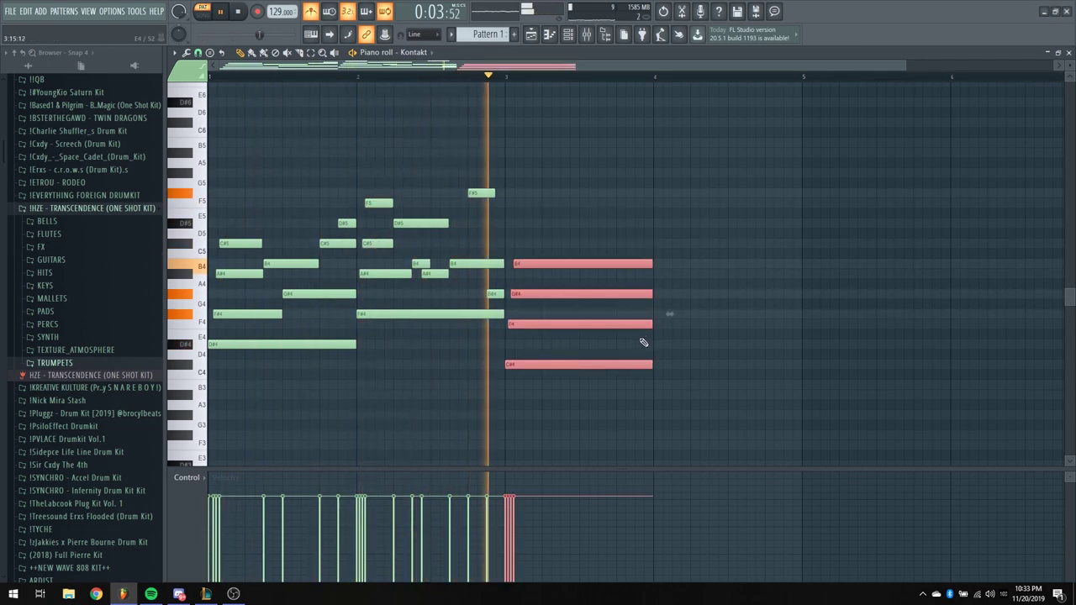
key(space)
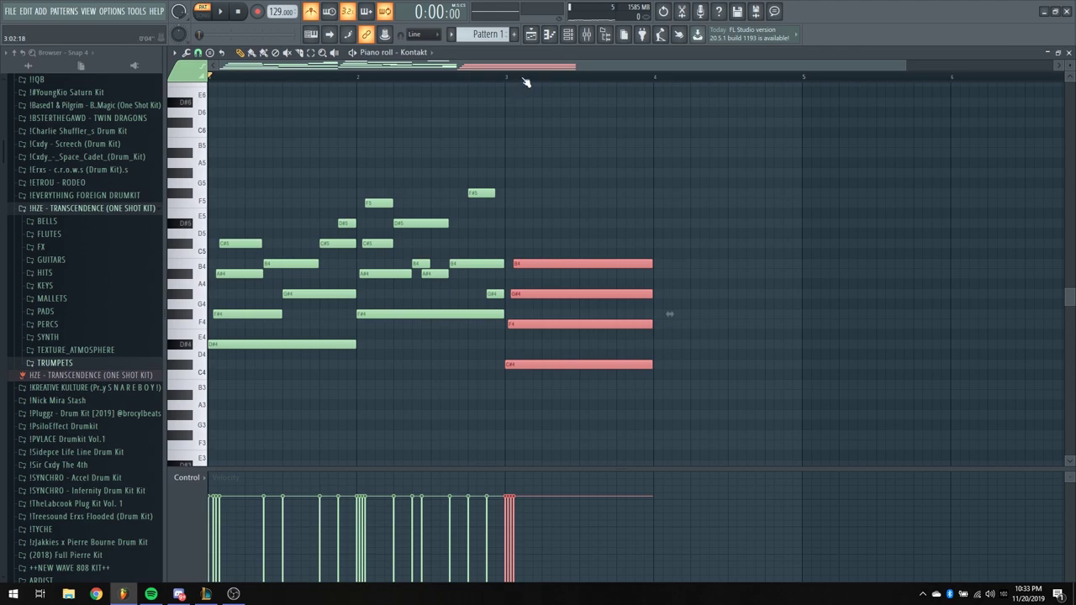
Add a descending F#5, F5, D#5 and C#5 run at steps 3, 5, 7 and 9 of bar 3, trimmed so its notes do not overlap
scroll(525, 82, up, 2)
click(521, 192)
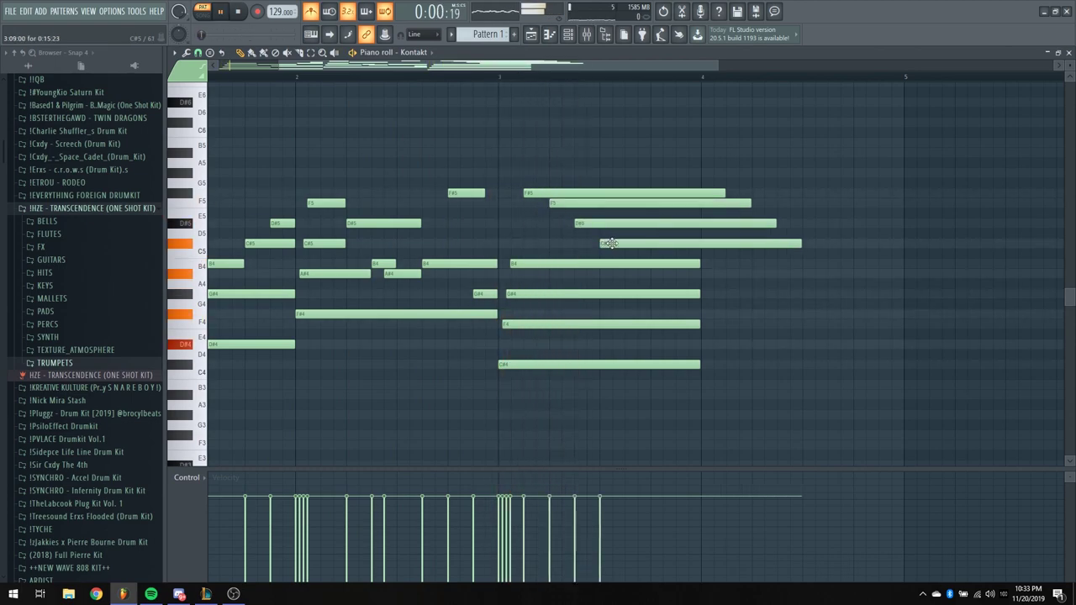
drag(602, 140, 630, 252)
key(ctrl+l)
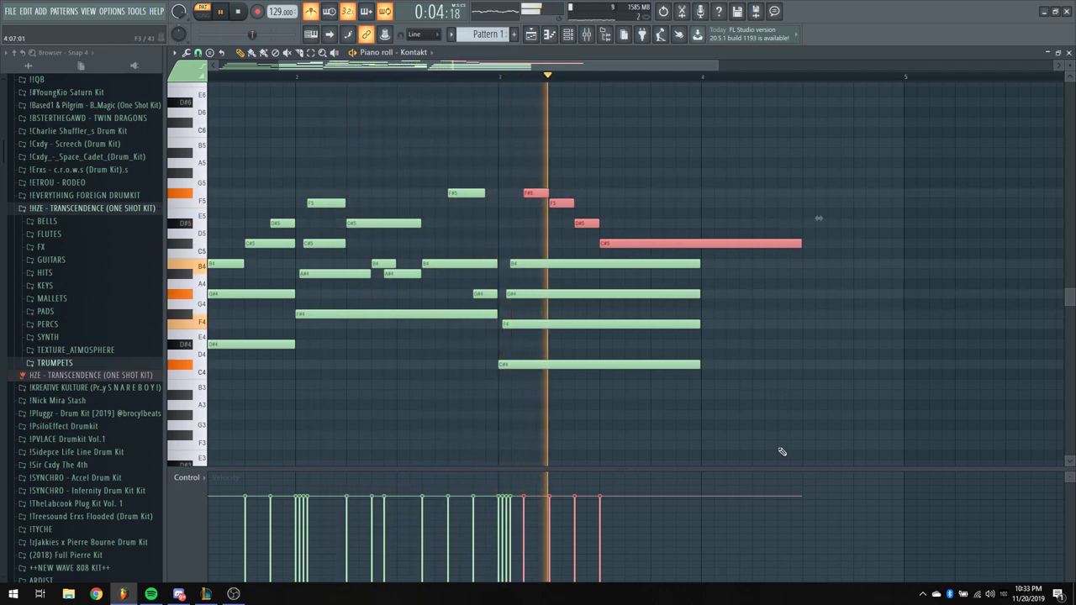
Replace the run's D#5 and C#5 with G#5 at step 9 and F#5 from step 11 to the bar's end, lengthening F5 to four steps
key(space)
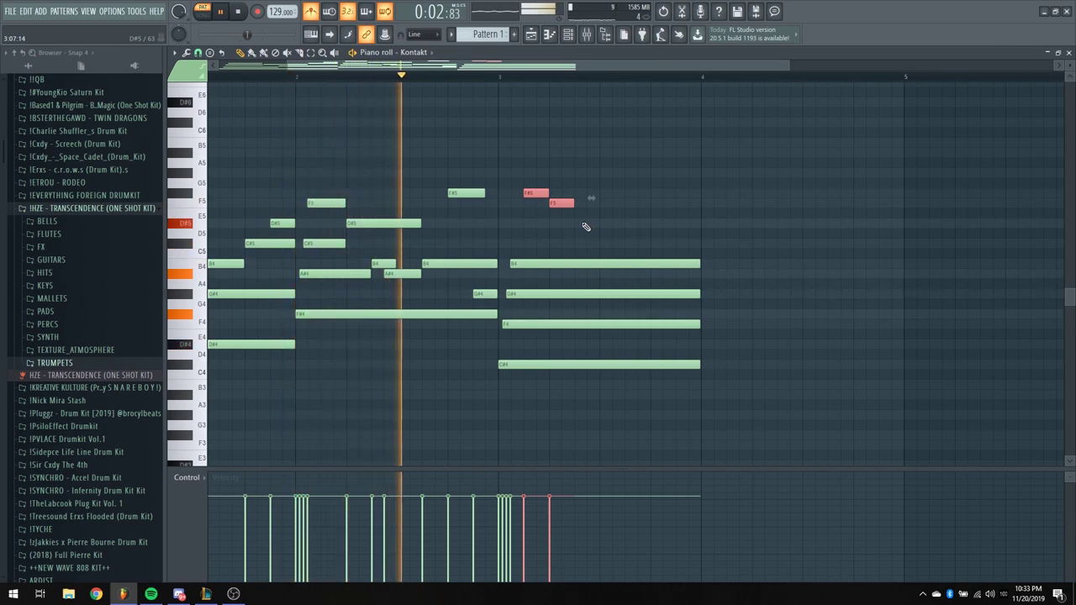
key(space)
key(ctrl+d)
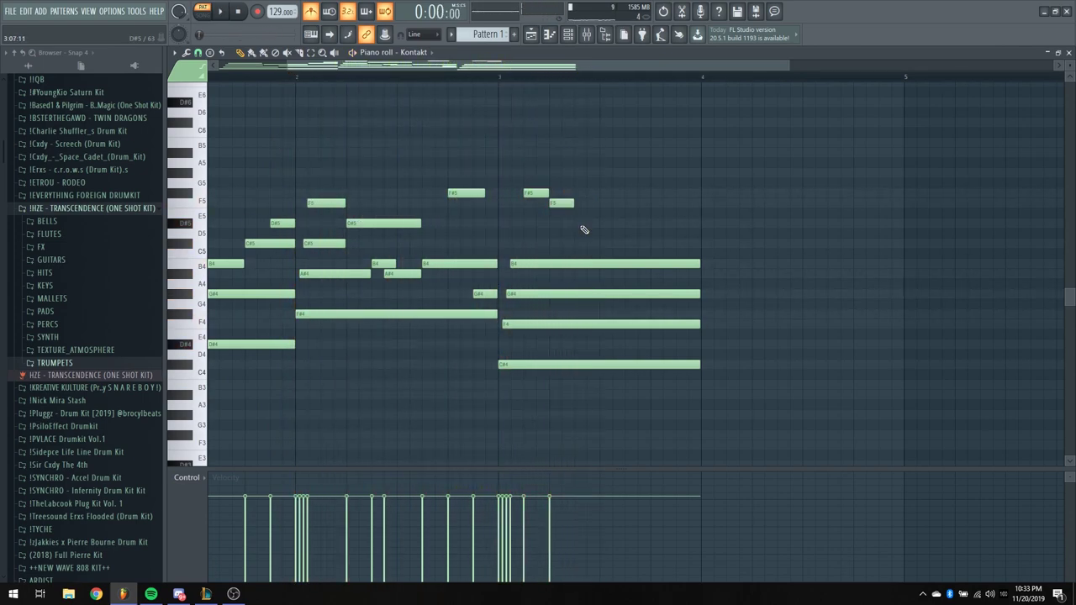
drag(649, 173, 698, 193)
click(631, 192)
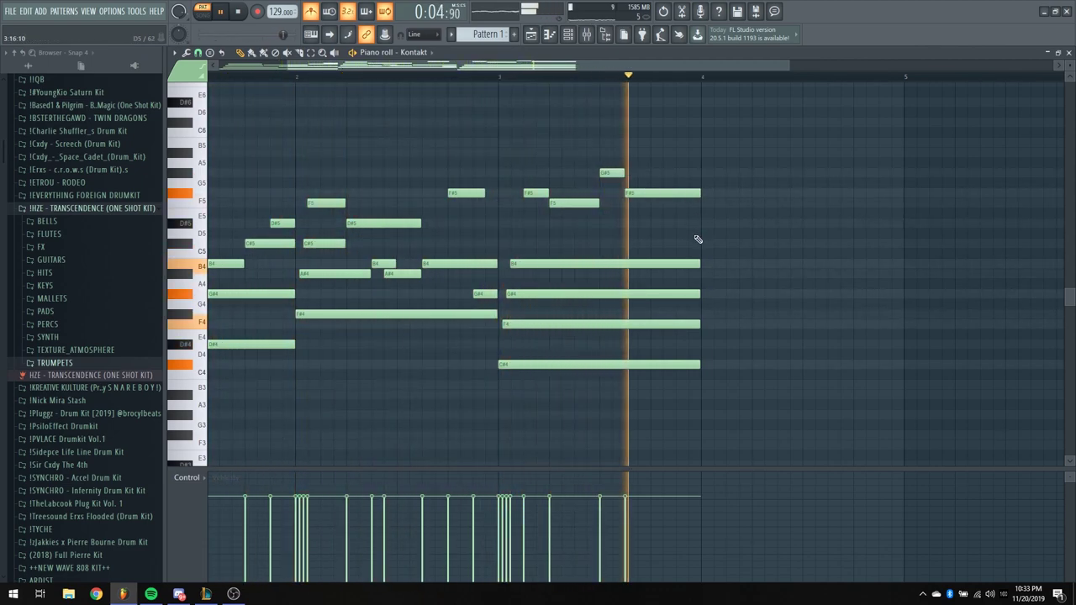
Add an F4, G#4, B4 and D#5 chord filling bar 4, strum it, and audition the progression
key(space)
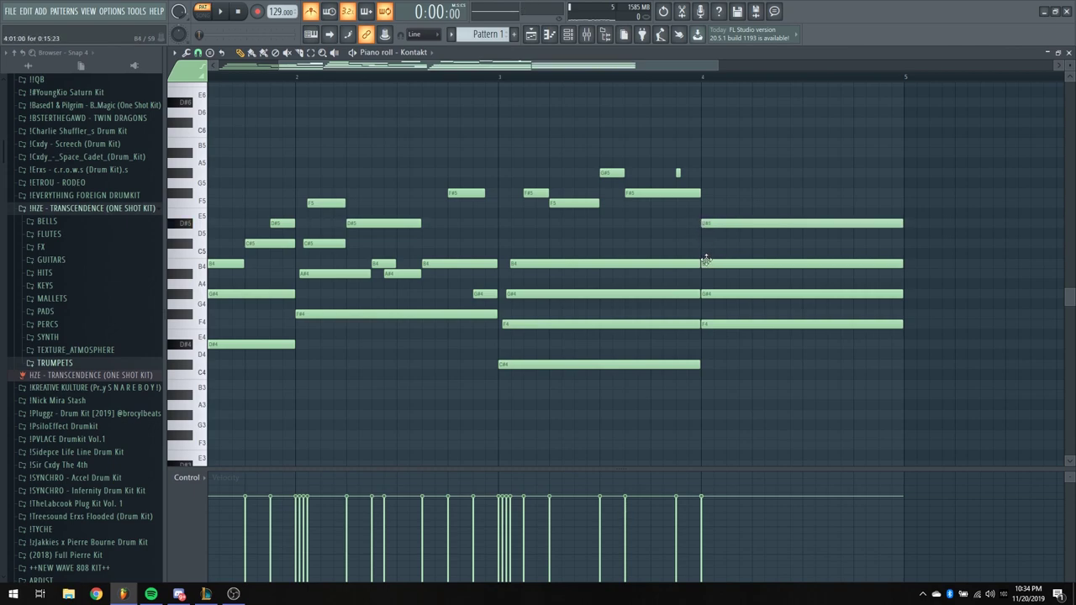
drag(744, 339, 746, 237)
key(alt+s)
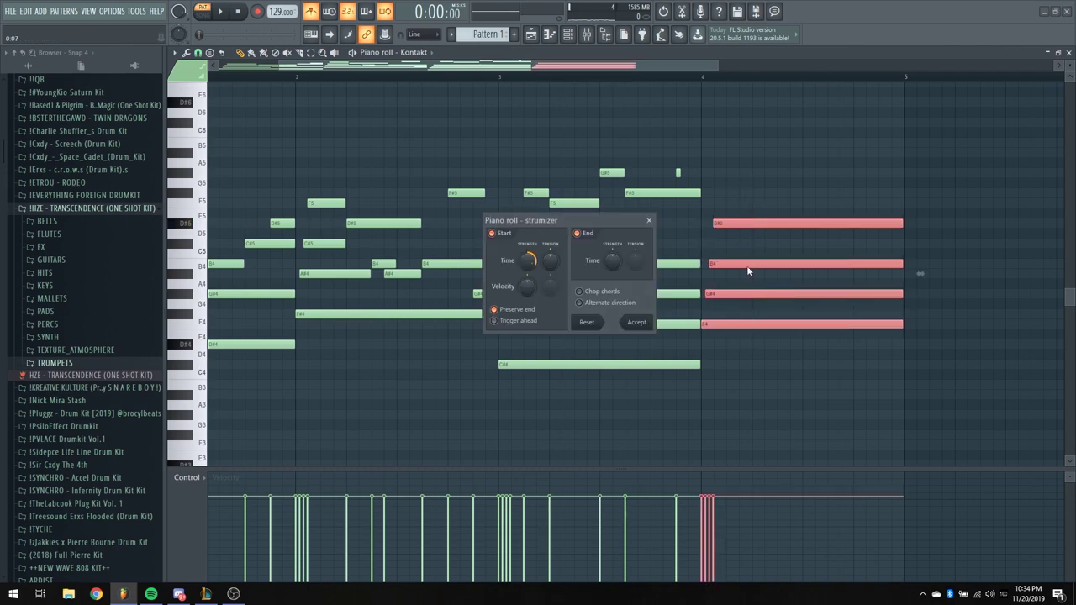
click(637, 322)
key(space)
scroll(551, 80, down, 3)
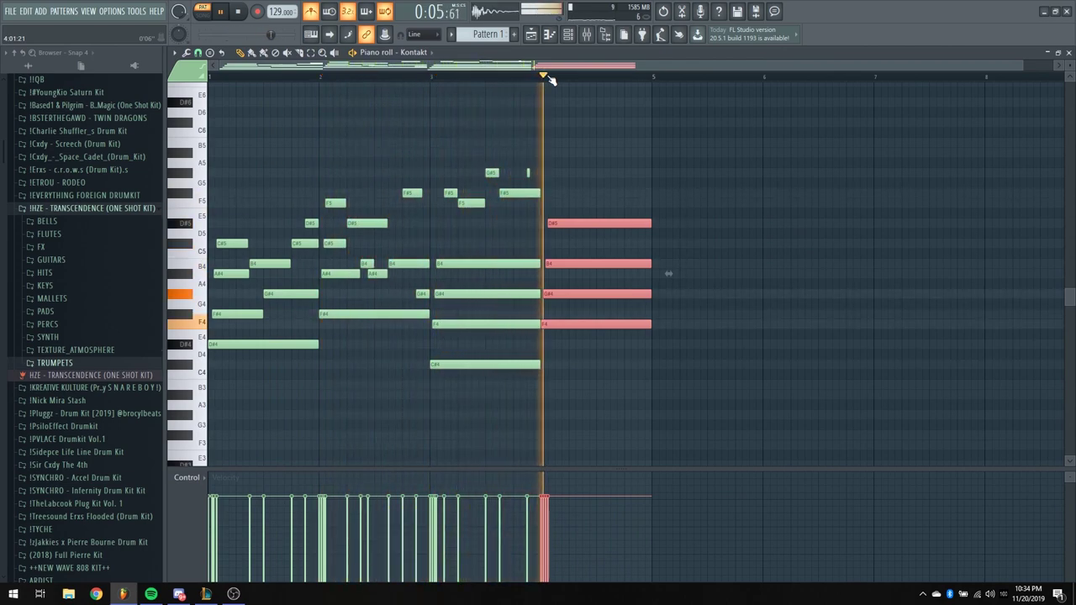
Deselect the bar 4 chord and audition the four-bar progression
key(space)
scroll(553, 85, down, 1)
key(ctrl+d)
scroll(505, 88, up, 1)
key(space)
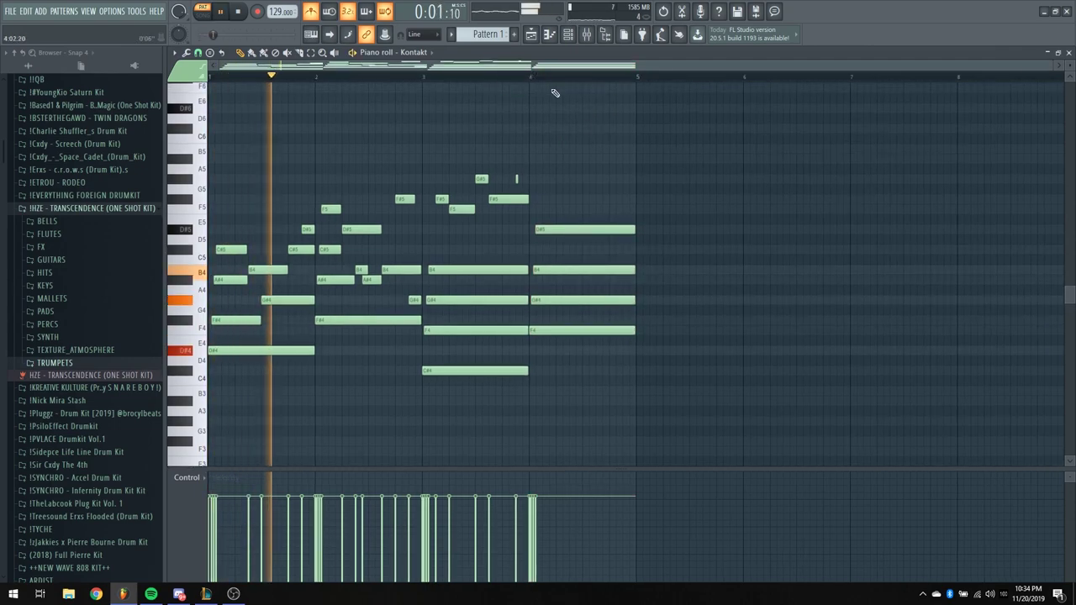
scroll(608, 192, down, 2)
scroll(577, 79, up, 2)
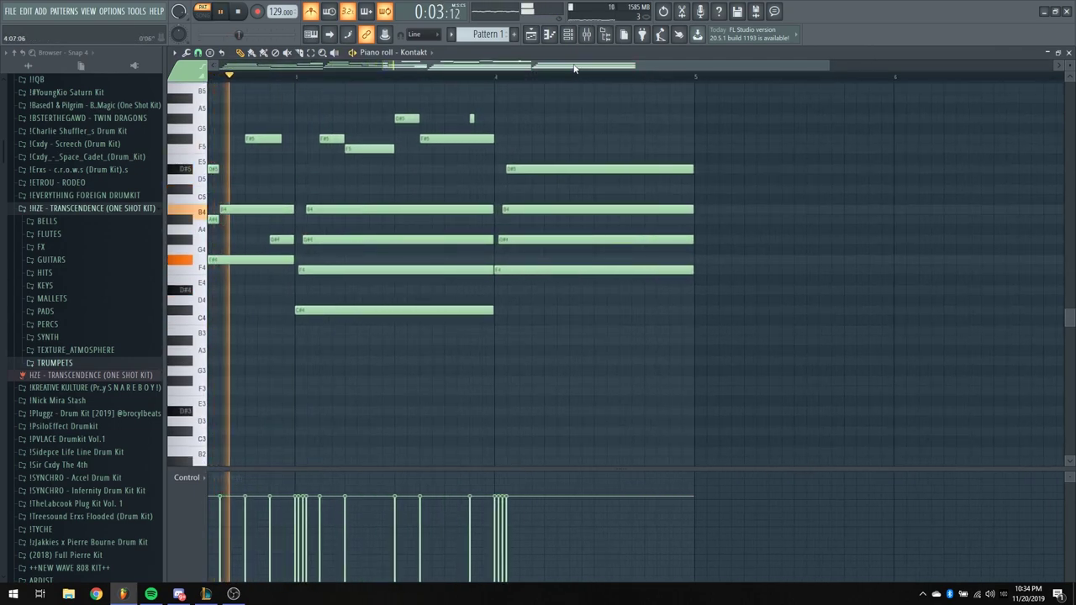
scroll(570, 150, up, 3)
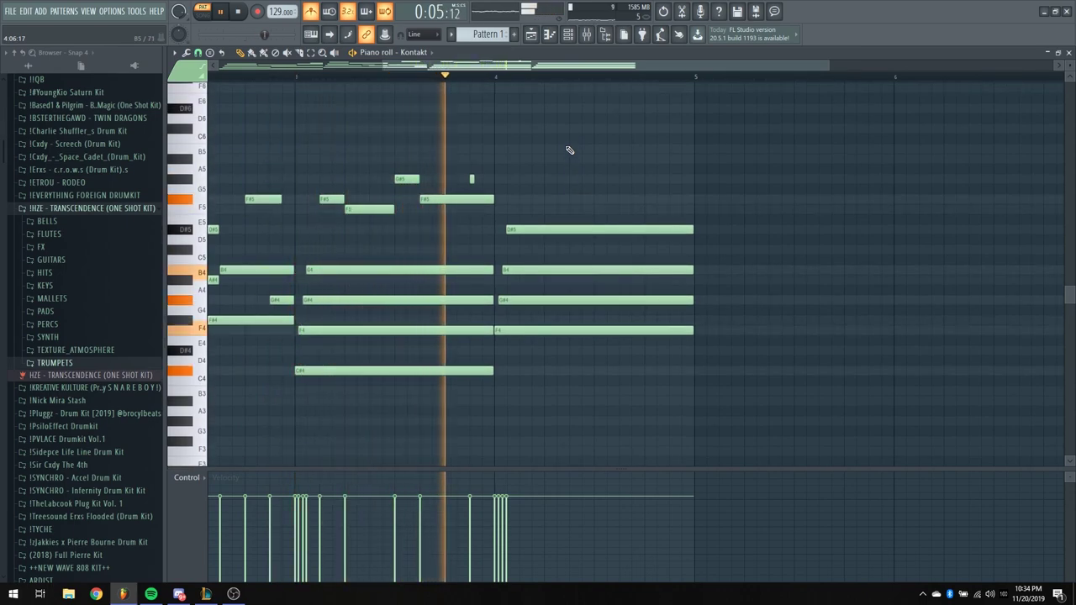
key(space)
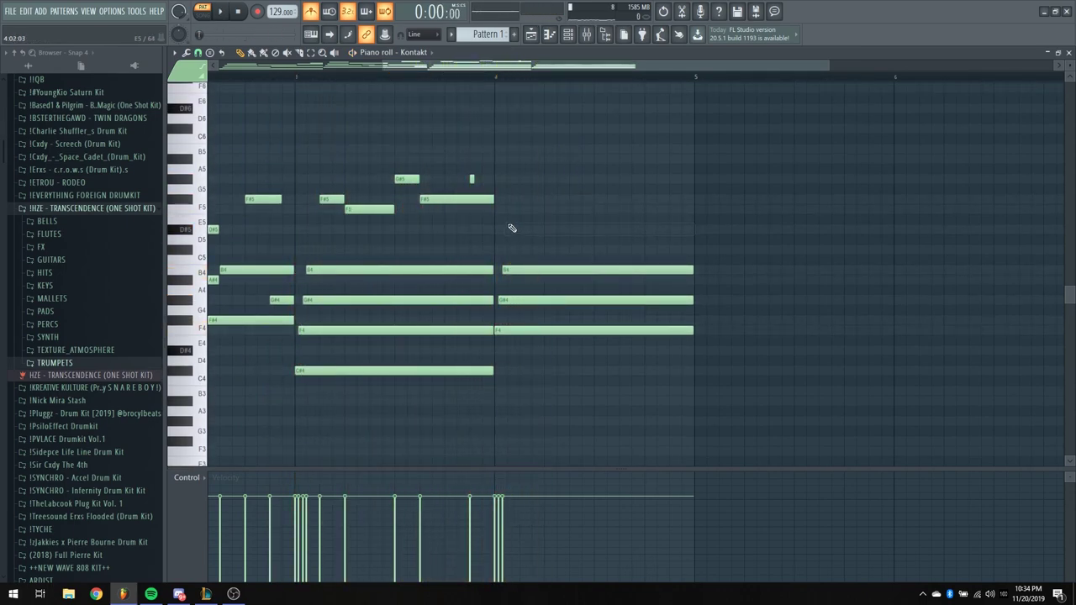
Replace the bar 4 chord's D#5 with F5, add C#5 at step 7, and audition from late in bar 3
click(444, 74)
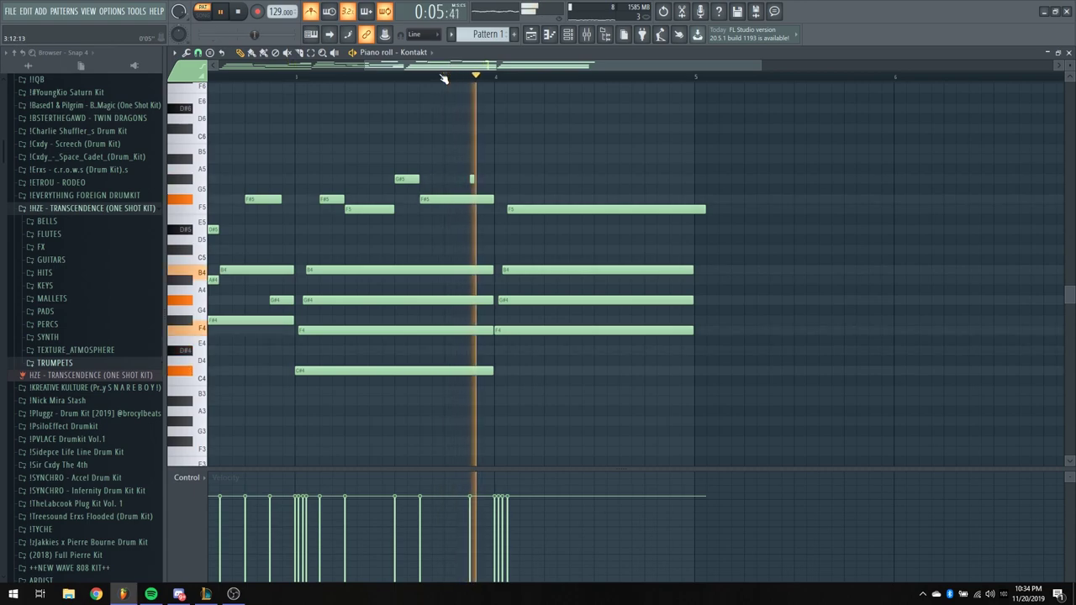
key(space)
key(space)
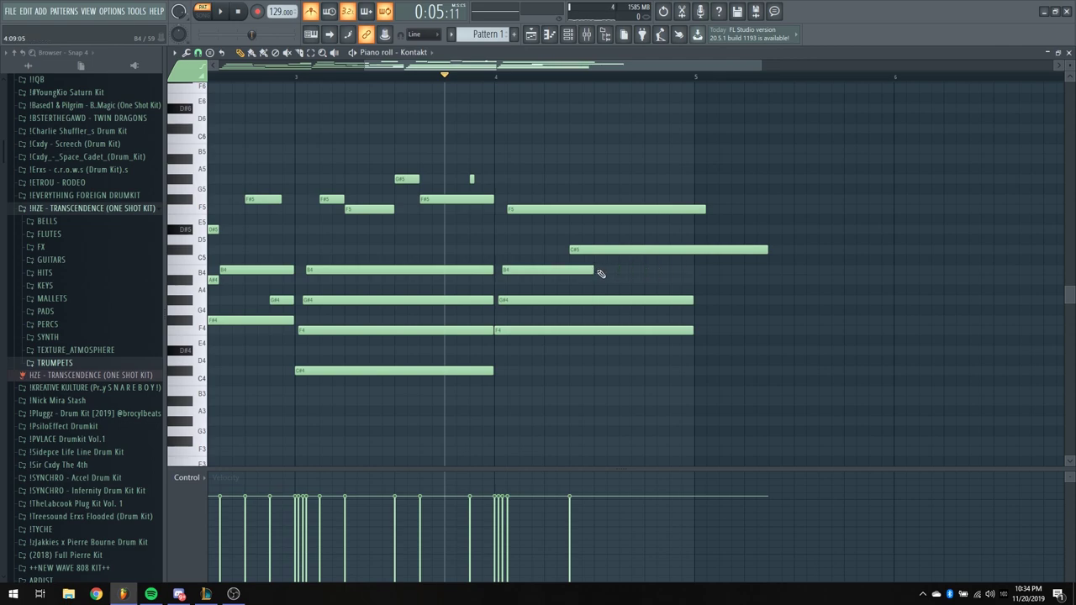
key(space)
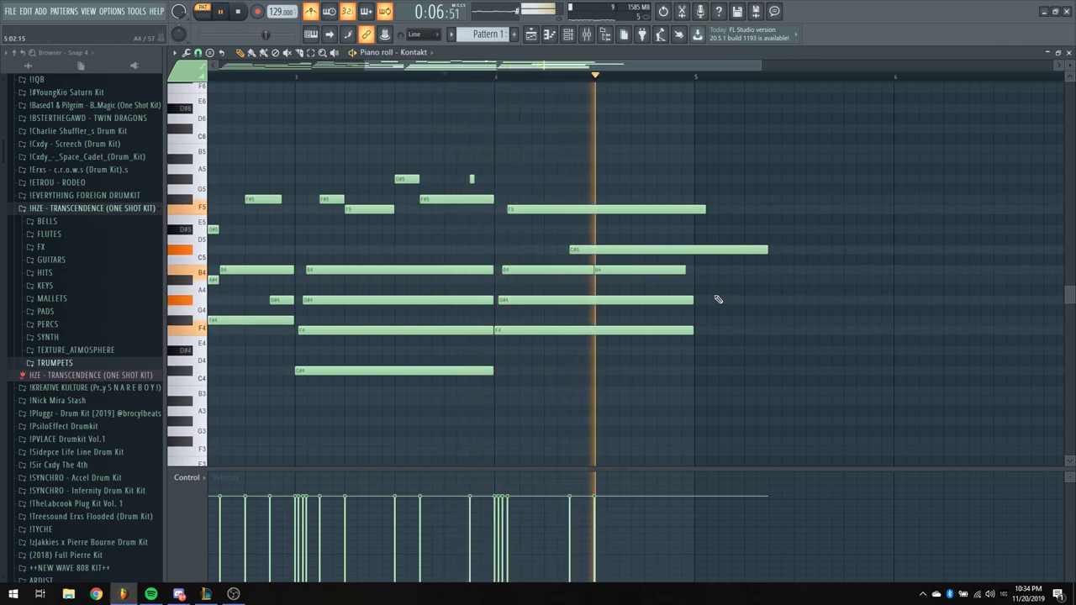
Trim bar 4's F5 and B4 to end at C#5, and continue the run with A#4 at step 9 and G#4 at step 11
drag(705, 209, 565, 211)
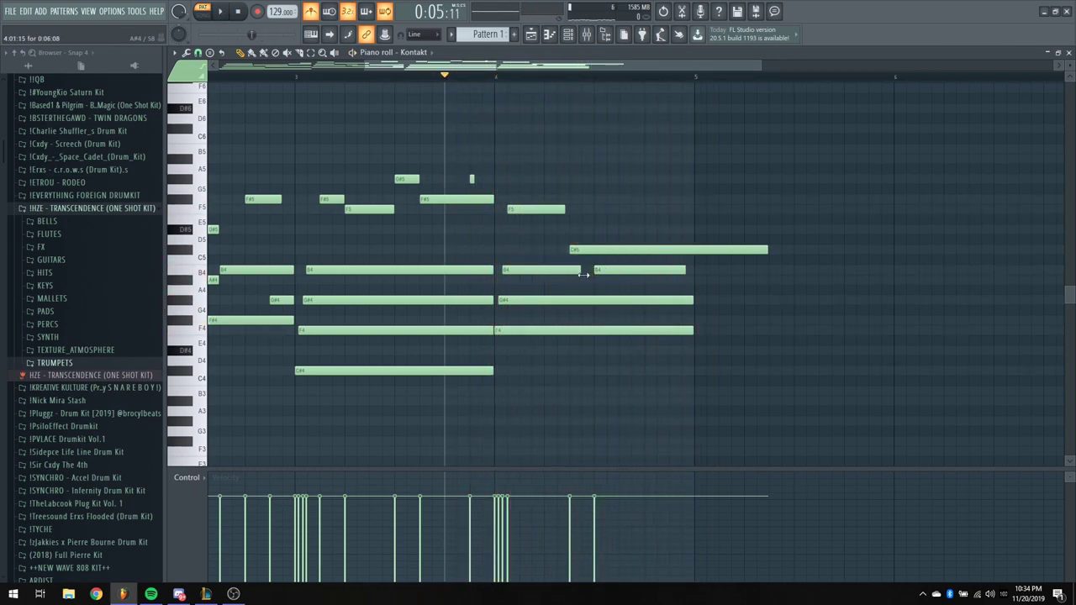
right_click(631, 271)
click(597, 280)
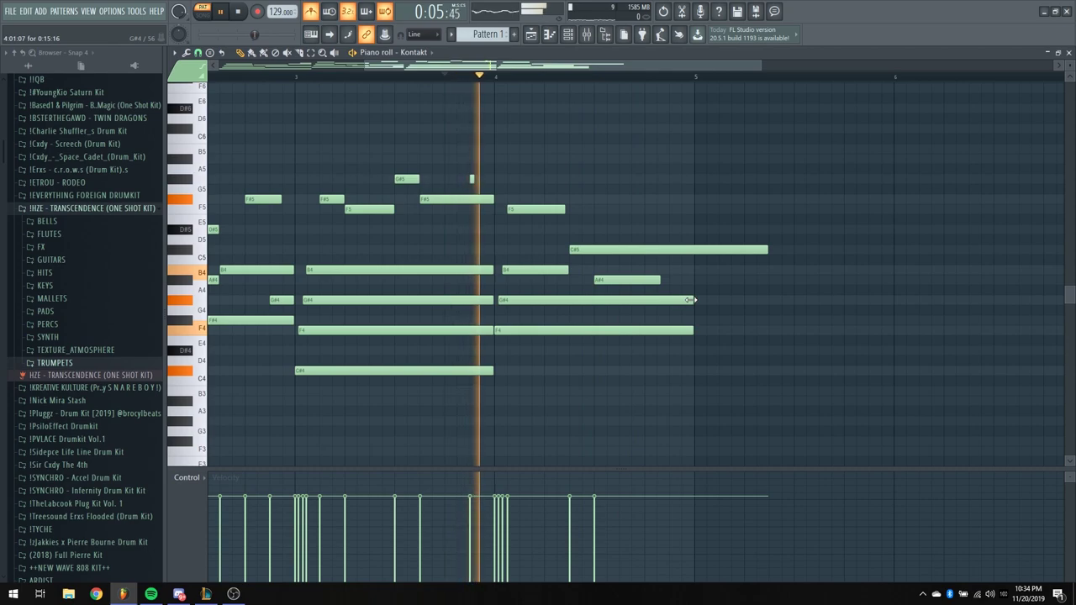
drag(691, 300, 594, 301)
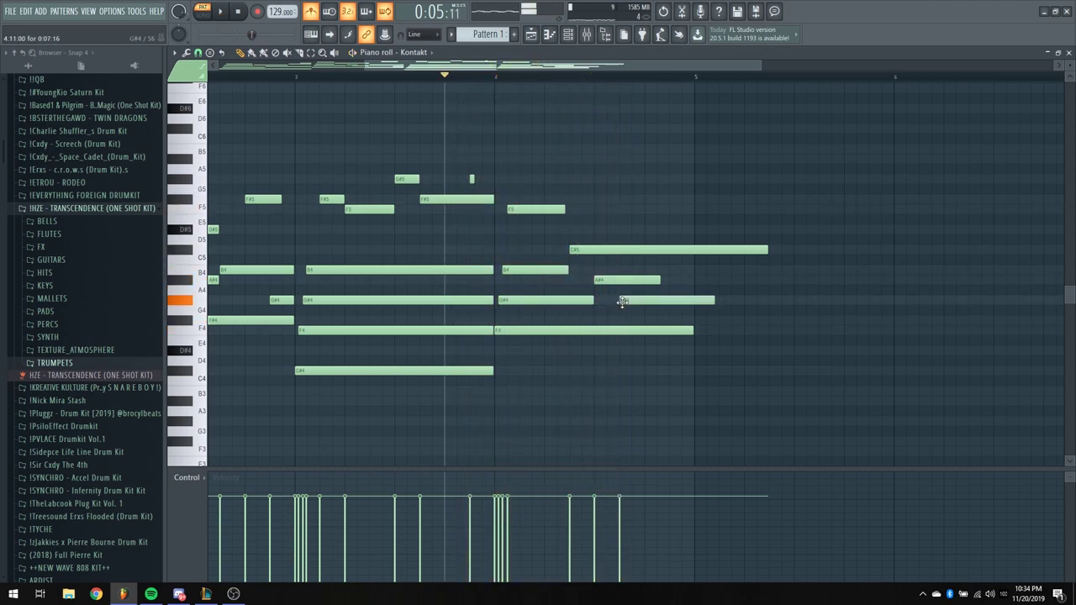
drag(660, 280, 623, 286)
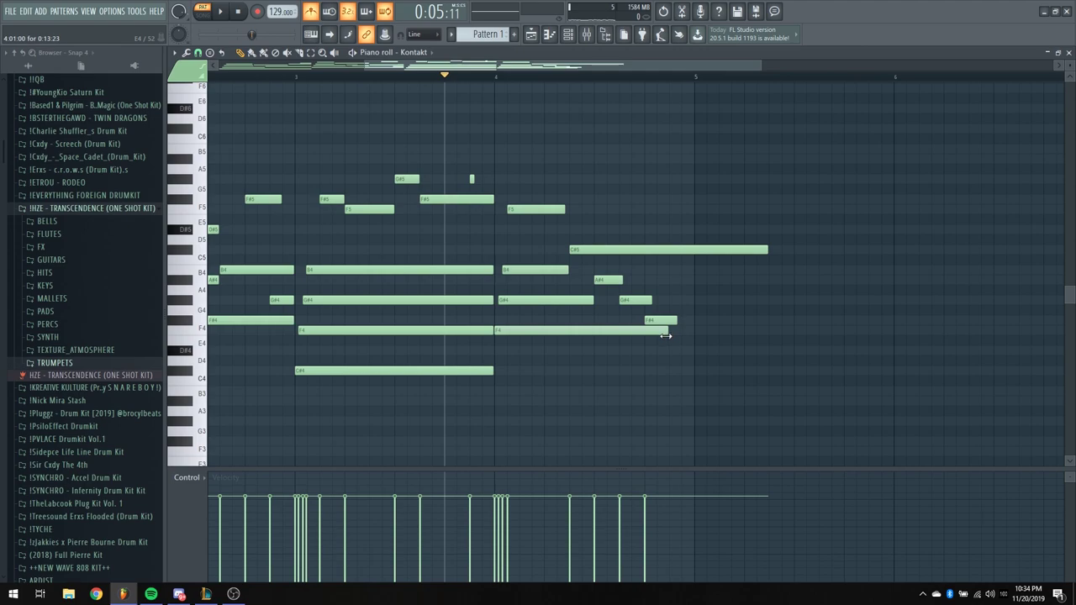
Finish the bar 4 run with F#4 at step 13, F4 at step 15 and a short F#4 at step 16, trimming notes to the bar's end
click(671, 332)
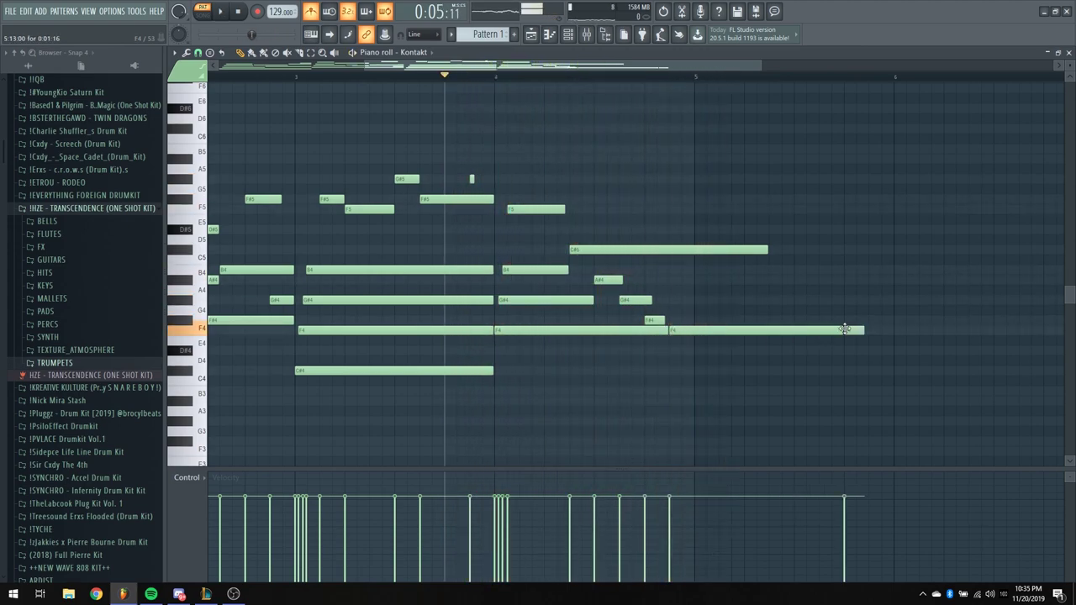
click(708, 330)
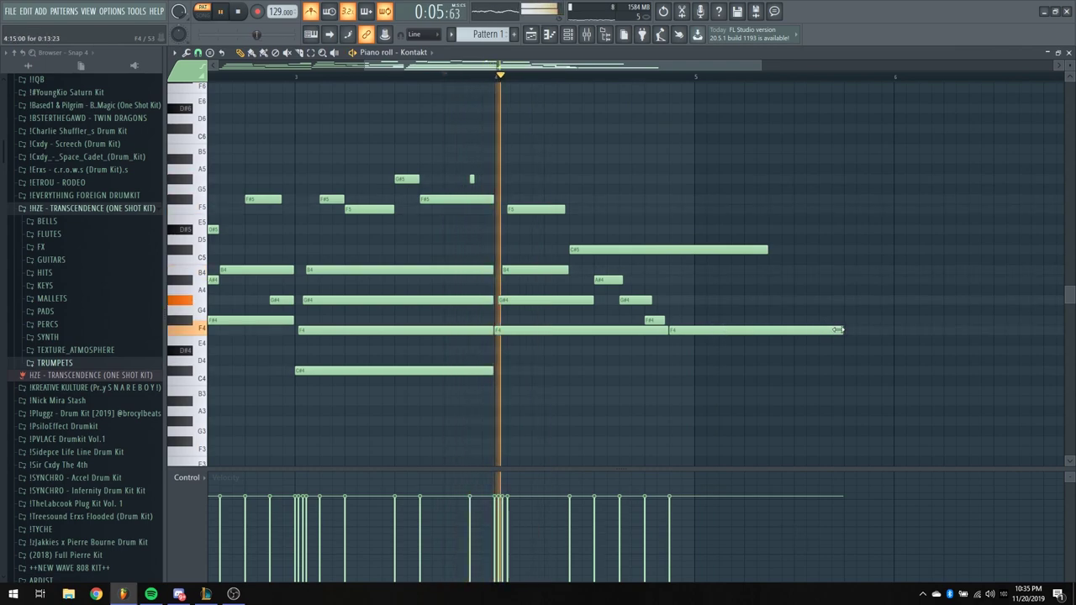
drag(746, 330, 694, 329)
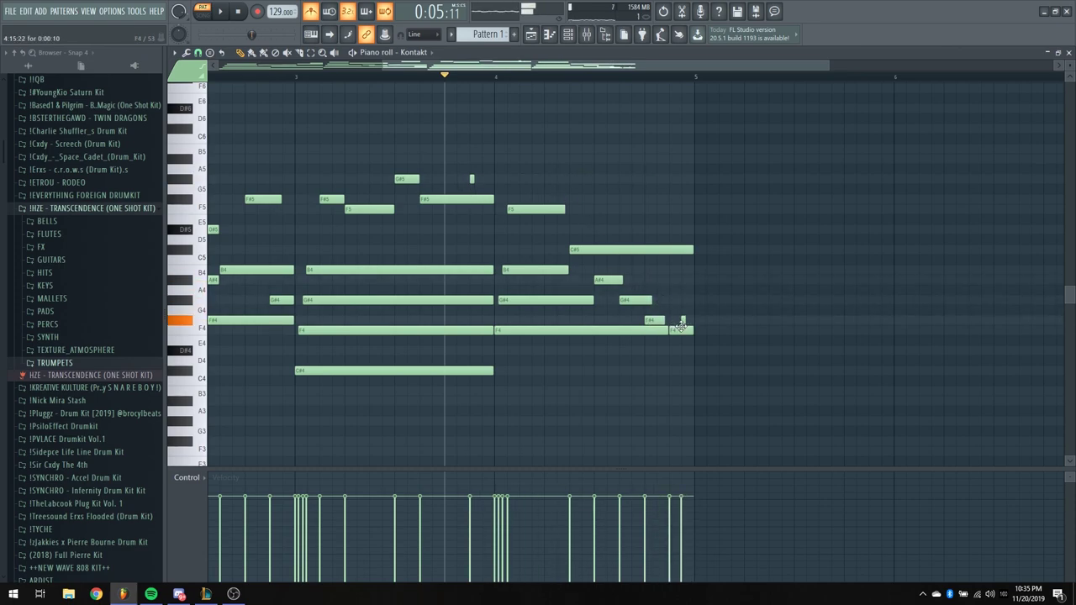
Nudge several melody notes slightly off the grid while auditioning the full progression, and turn off the metronome
key(space)
scroll(569, 76, down, 3)
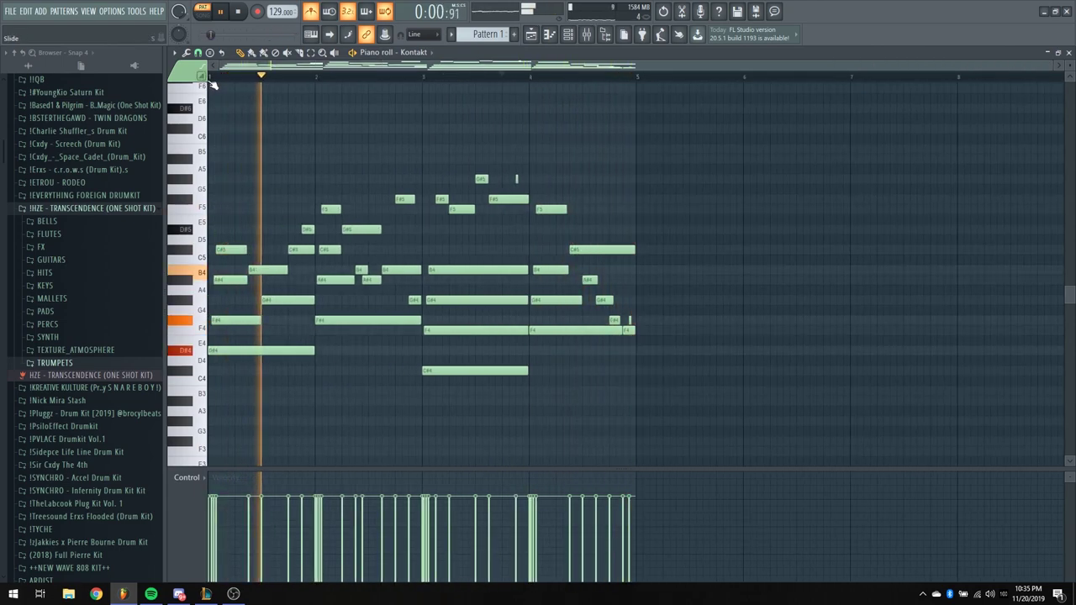
scroll(638, 348, up, 3)
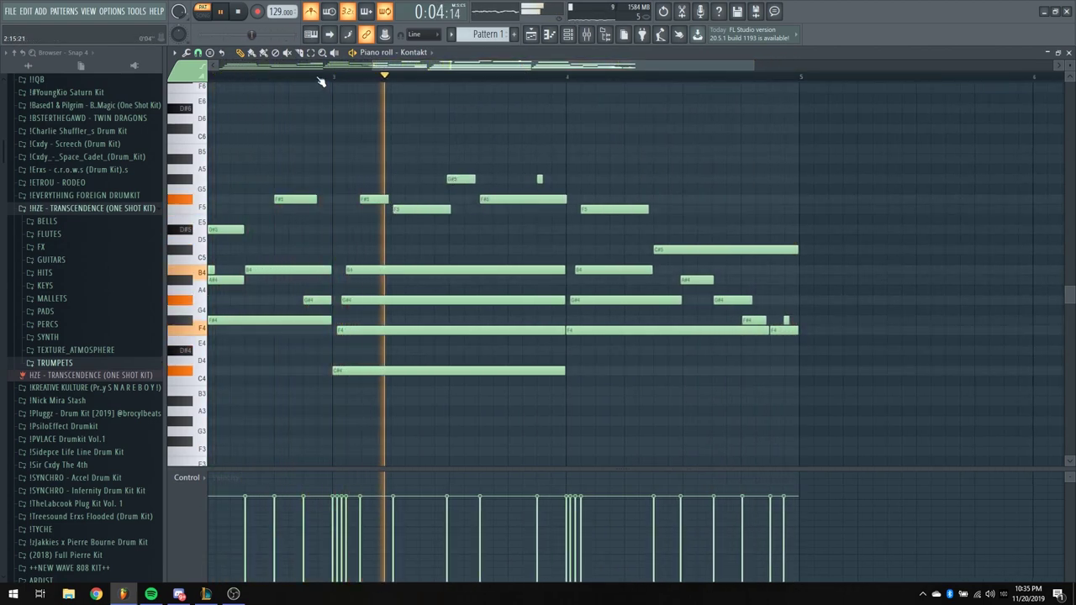
scroll(411, 67, down, 2)
scroll(410, 65, left, 2)
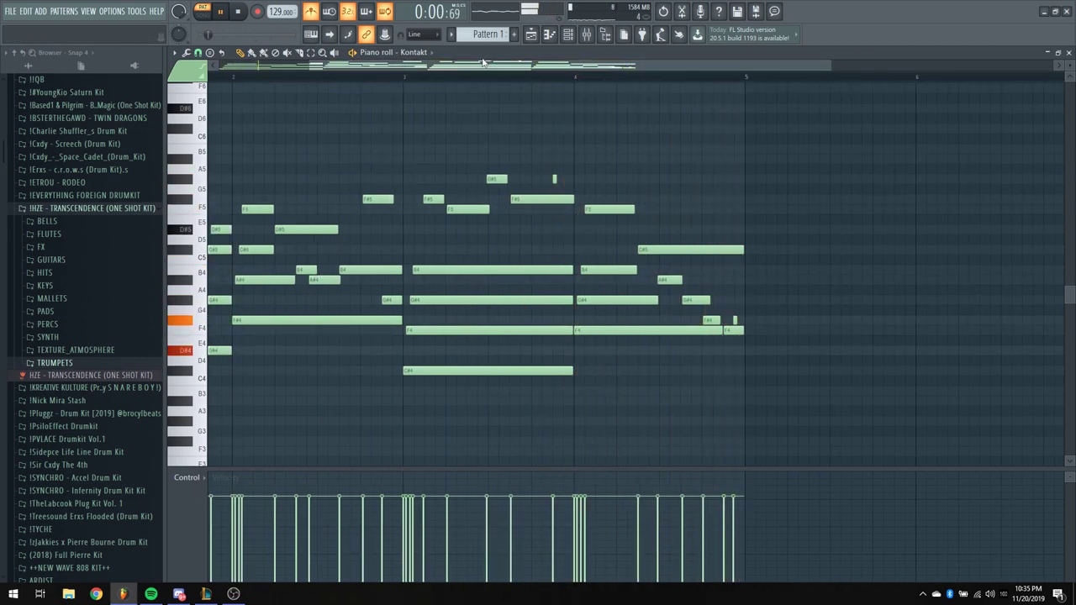
scroll(484, 61, left, 4)
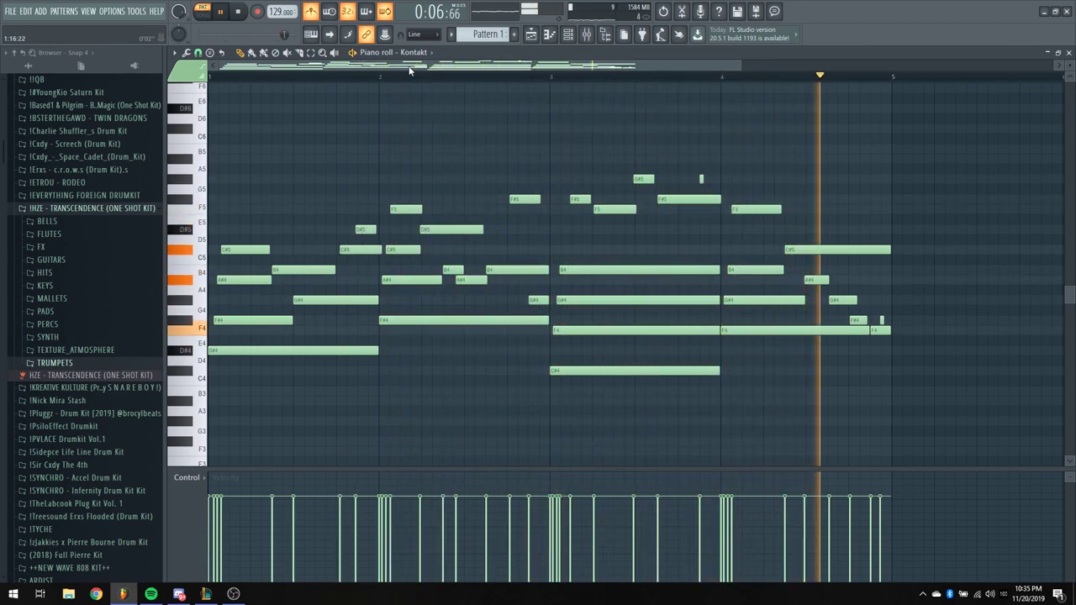
scroll(294, 77, up, 2)
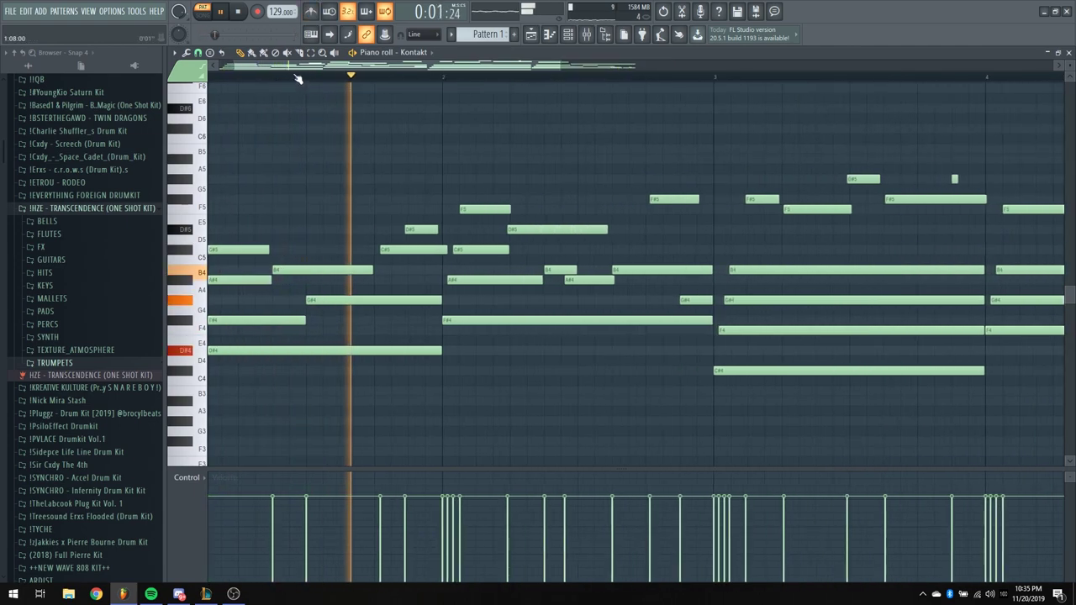
scroll(234, 78, down, 3)
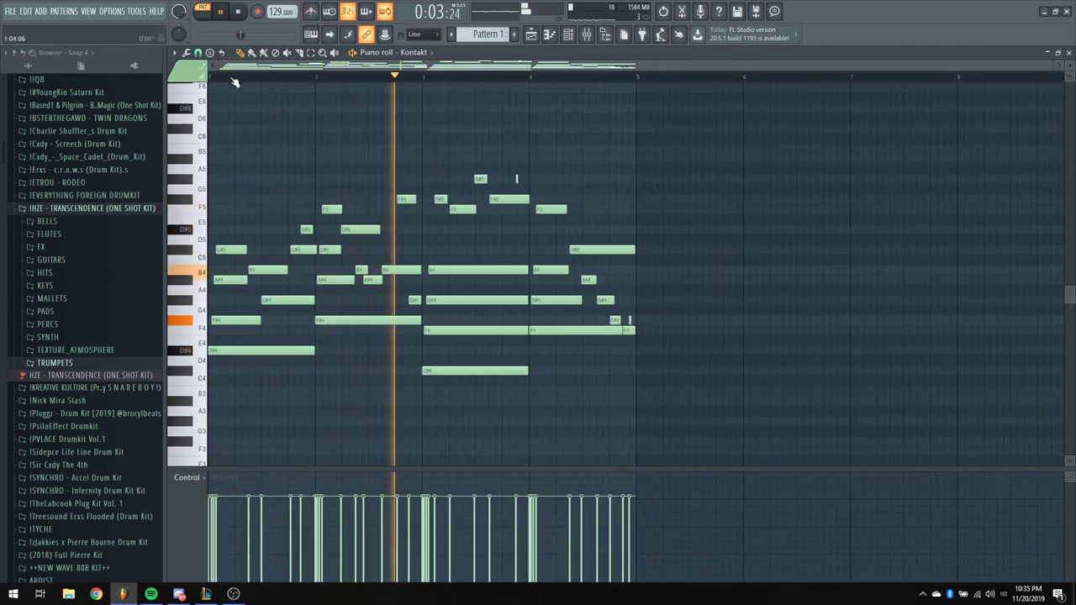
Apply a slight velocity randomization to all notes with the piano roll randomizer
key(alt+r)
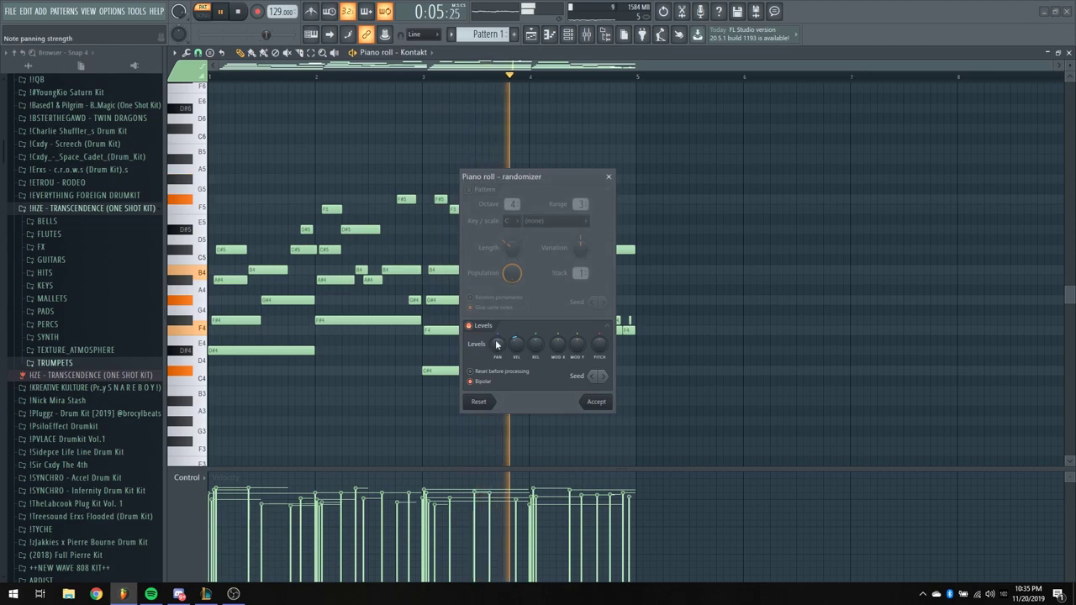
click(596, 402)
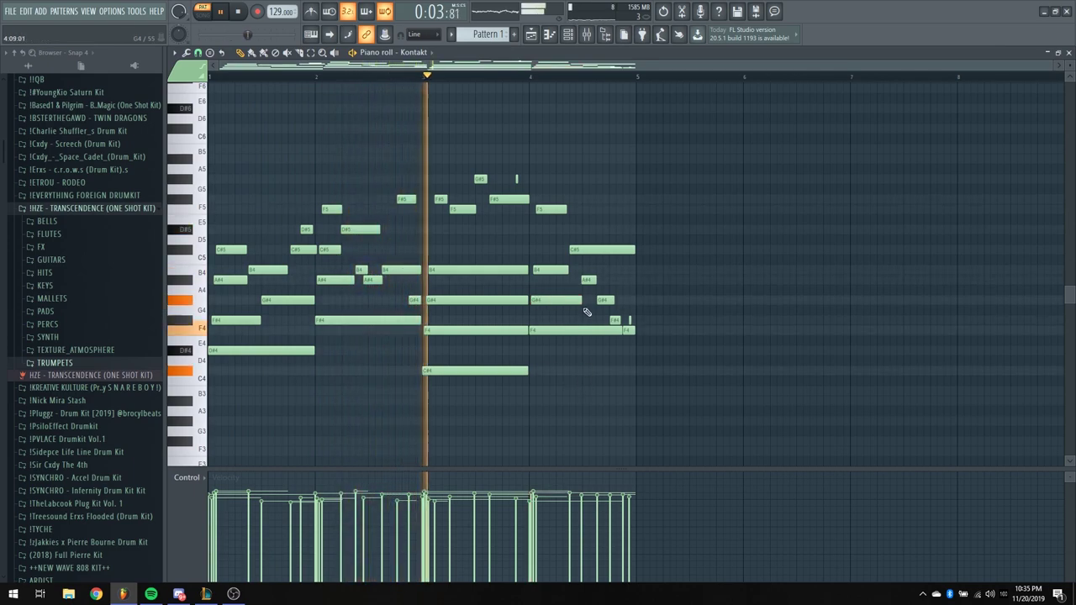
Duplicate the lowest chord notes D#4, F#4, C#4 and F4 one octave down as a bass line, and deselect them
click(310, 350)
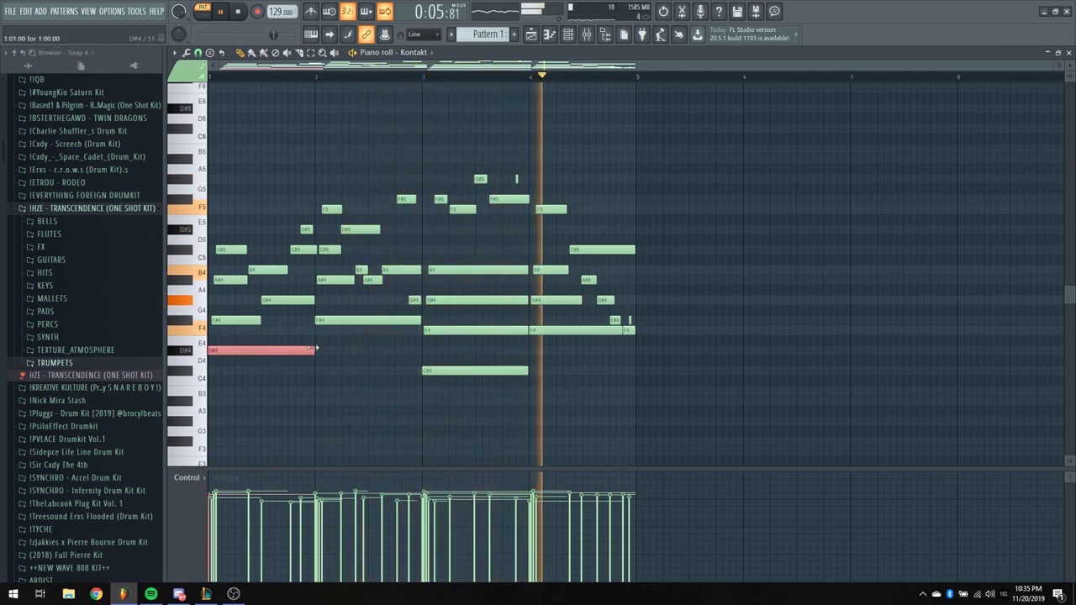
ctrl+click(404, 321)
ctrl+click(471, 370)
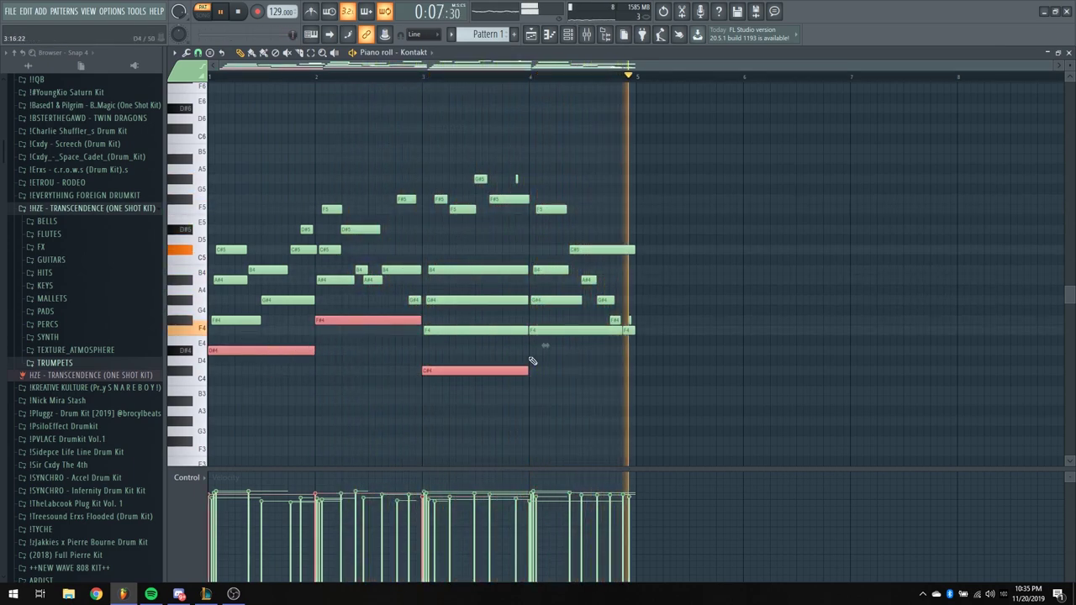
ctrl+click(560, 332)
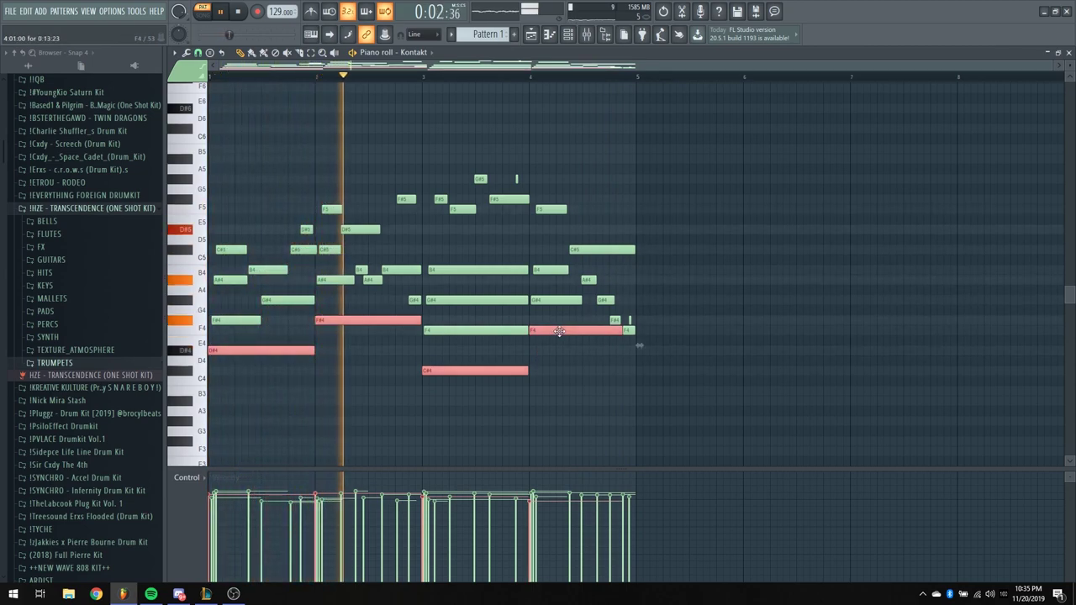
drag(559, 331, 560, 453)
key(ctrl+d)
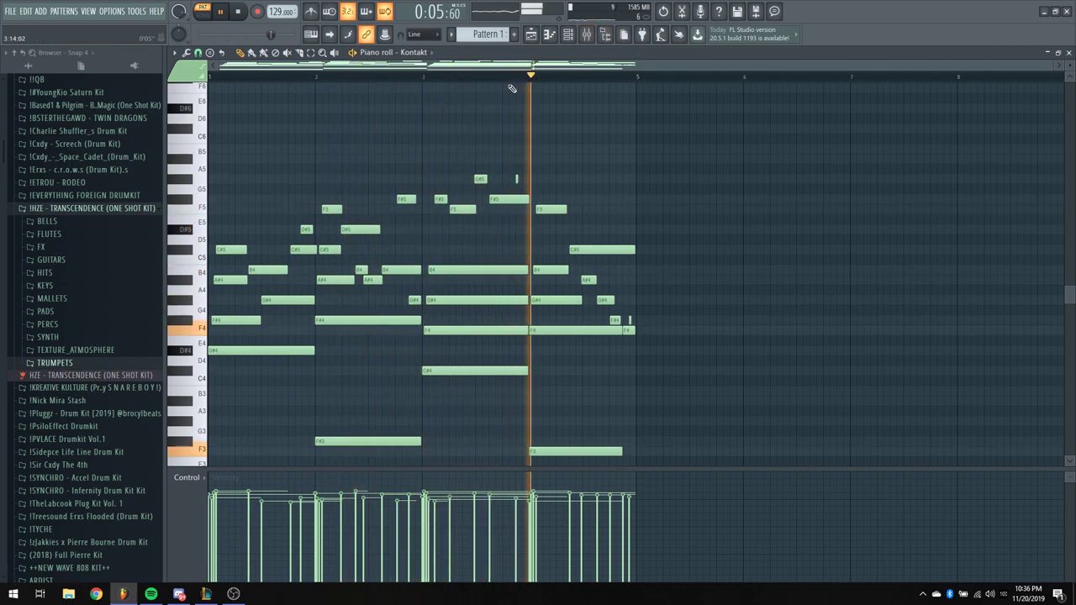
Delete the four bass notes duplicated an octave below the chords, and stop playback
scroll(410, 136, down, 3)
right_click(548, 360)
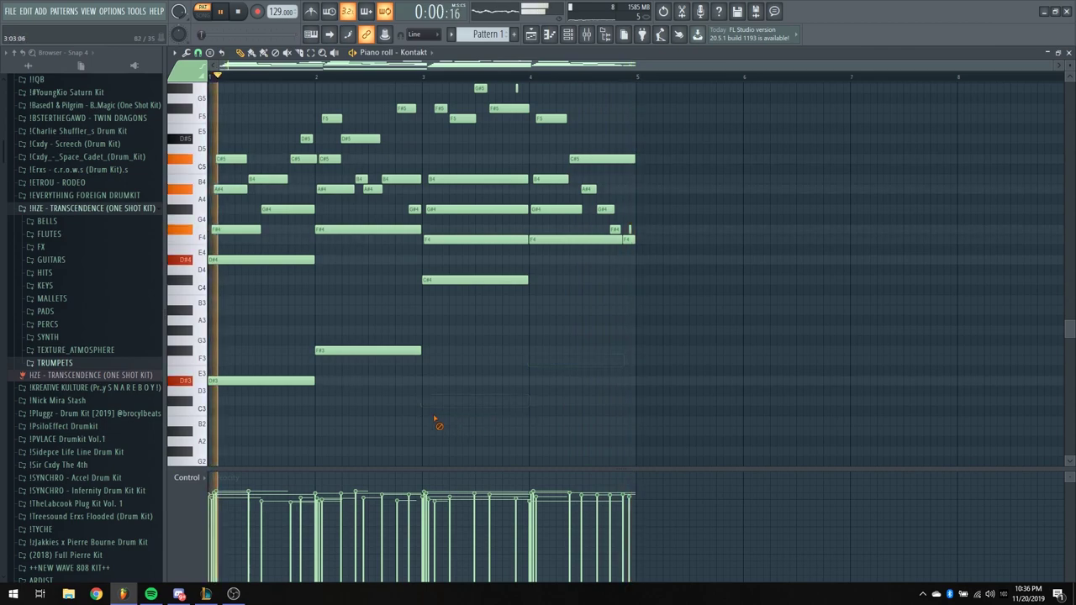
right_click(475, 400)
right_click(370, 350)
right_click(253, 380)
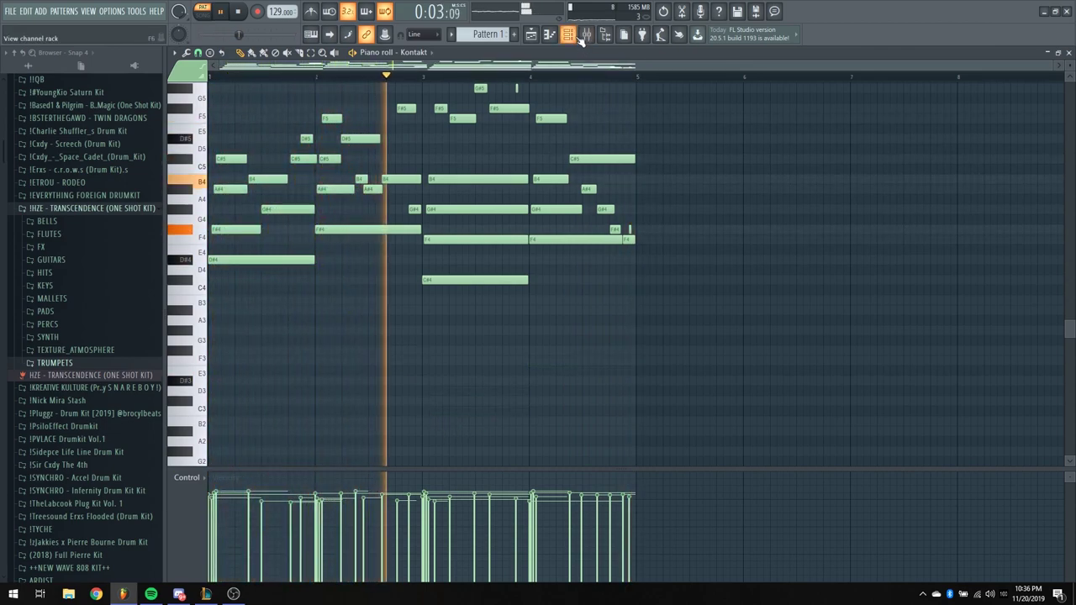
key(space)
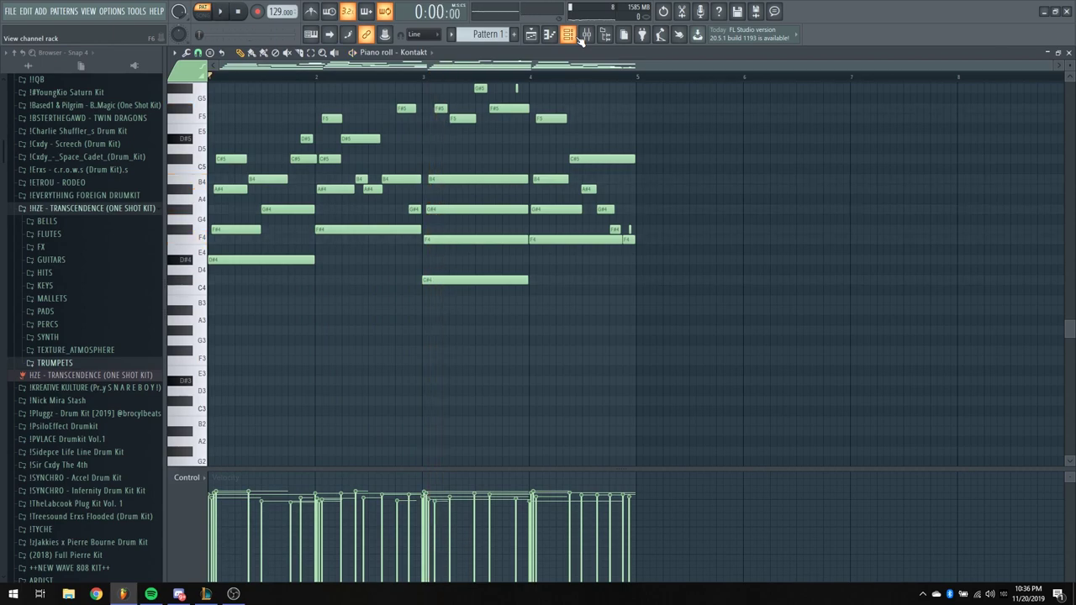
scroll(450, 72, up, 4)
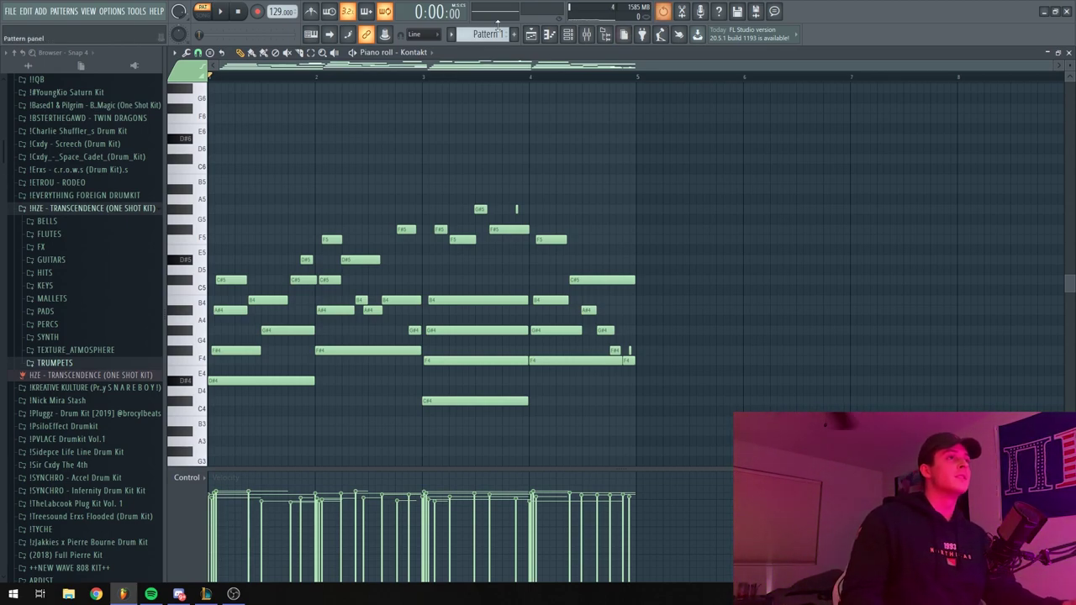
Place Pattern 1 on Track 1 at bar 1 of the playlist and select bars 1 to 4 as the time range
click(532, 34)
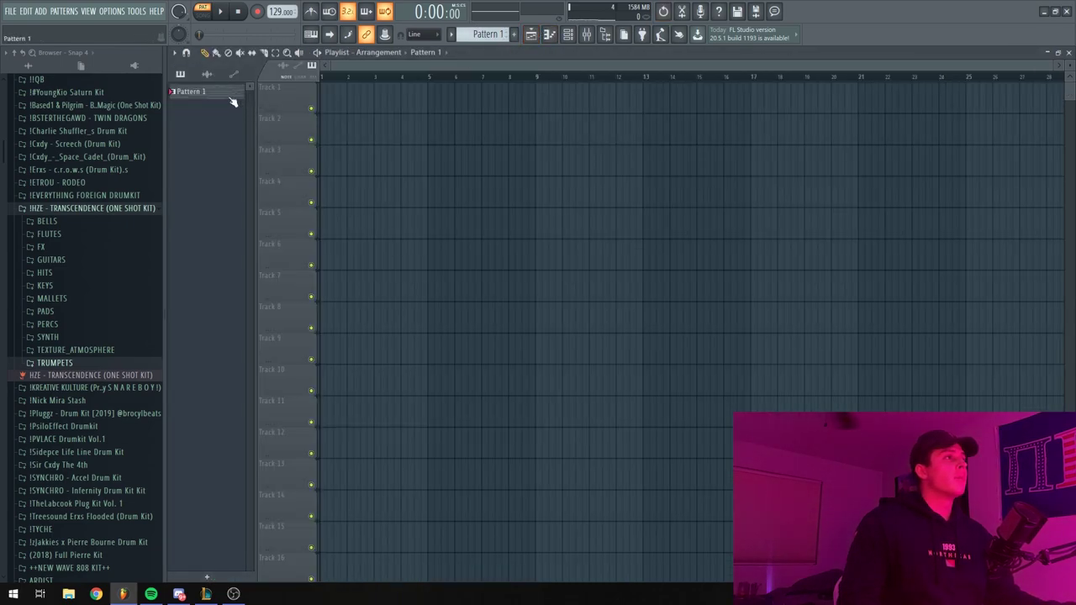
drag(187, 91, 333, 100)
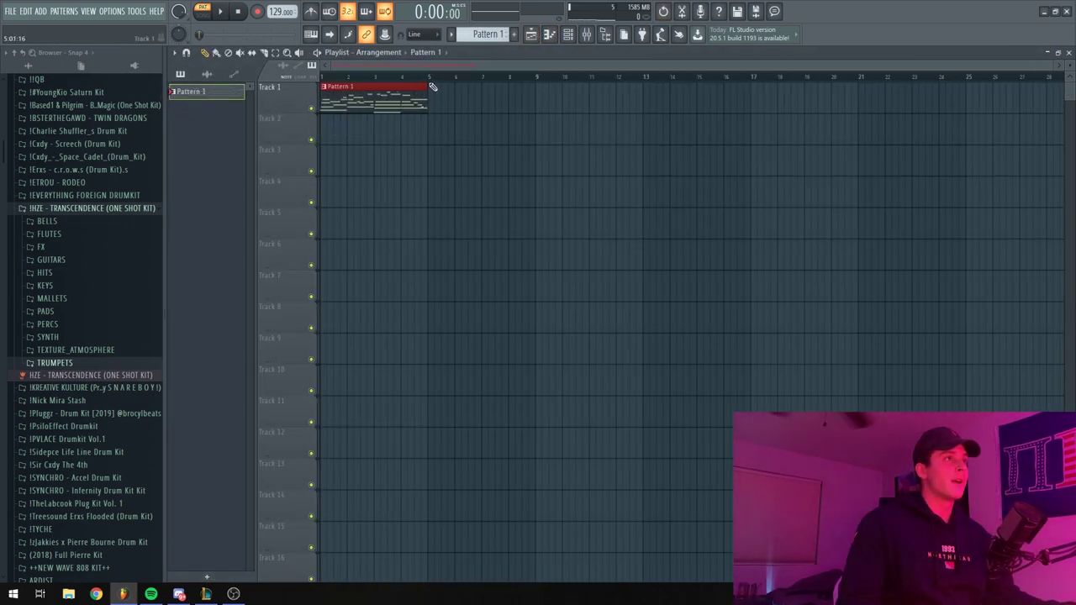
drag(430, 77, 217, 86)
Load Edison into slot 9 of the mixer's Master track
click(586, 34)
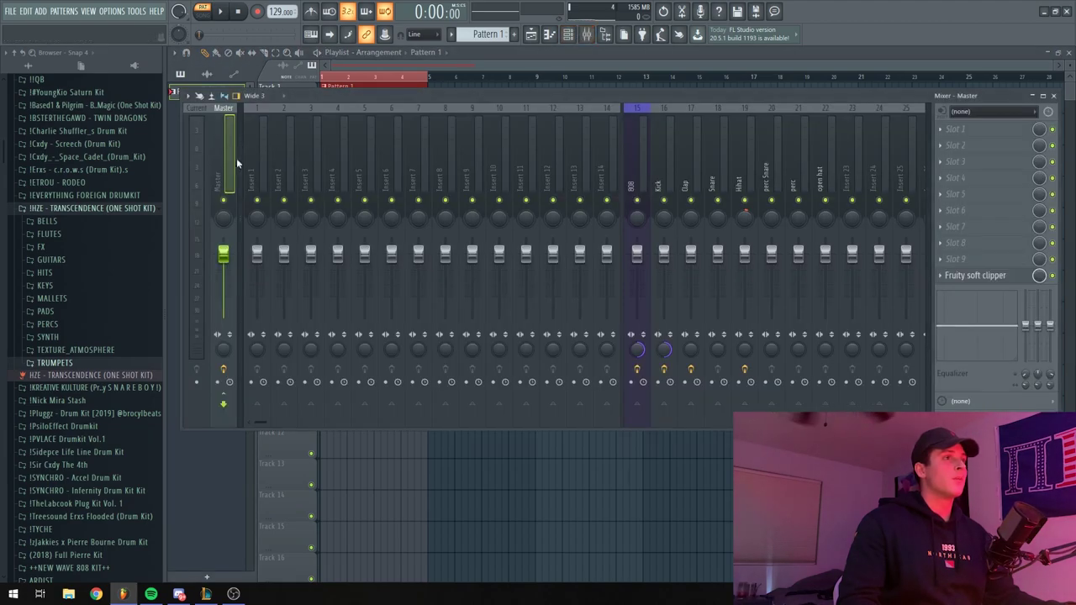
click(982, 259)
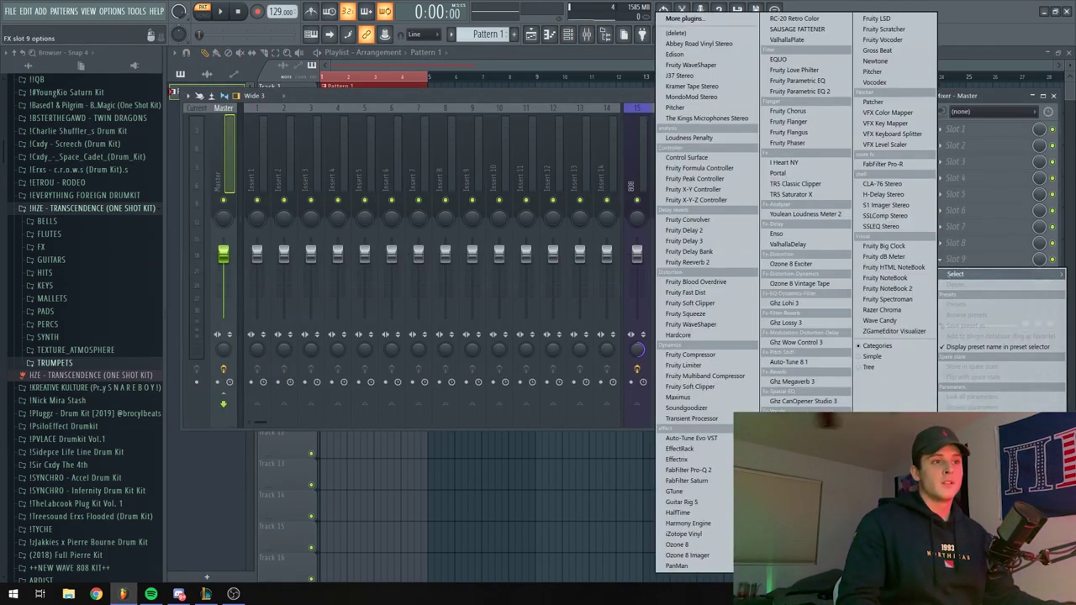
click(707, 109)
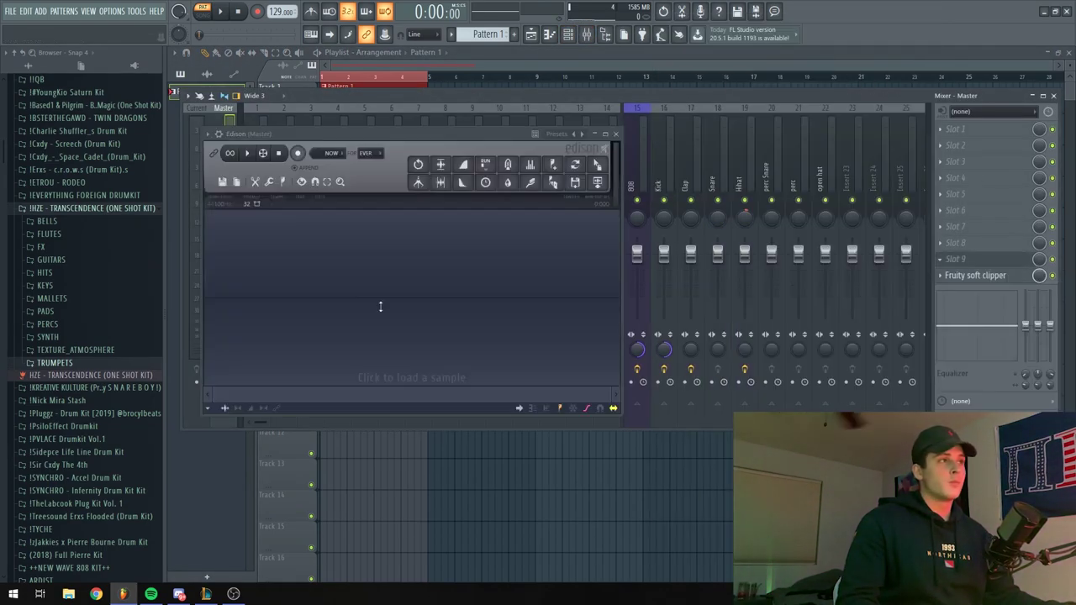
Set Edison's recording to start on play, and close Edison and the mixer
click(318, 154)
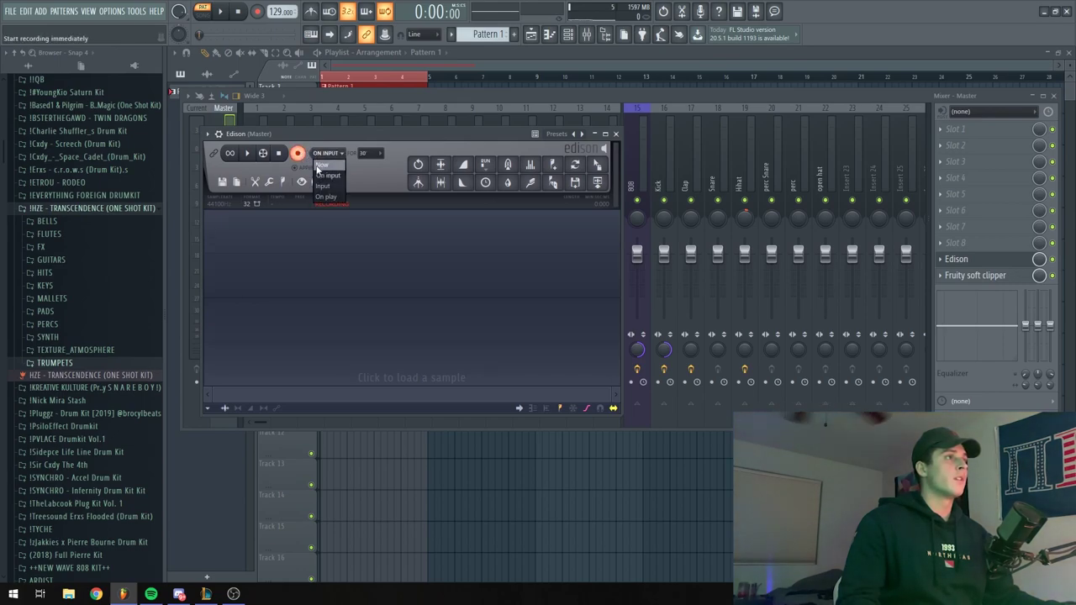
click(328, 199)
click(616, 134)
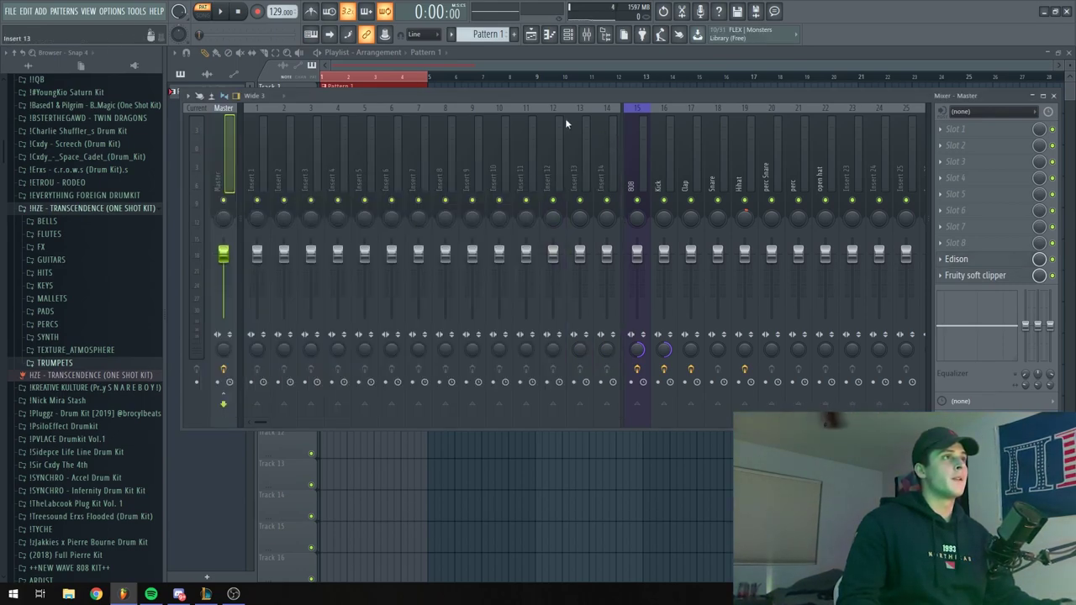
click(427, 68)
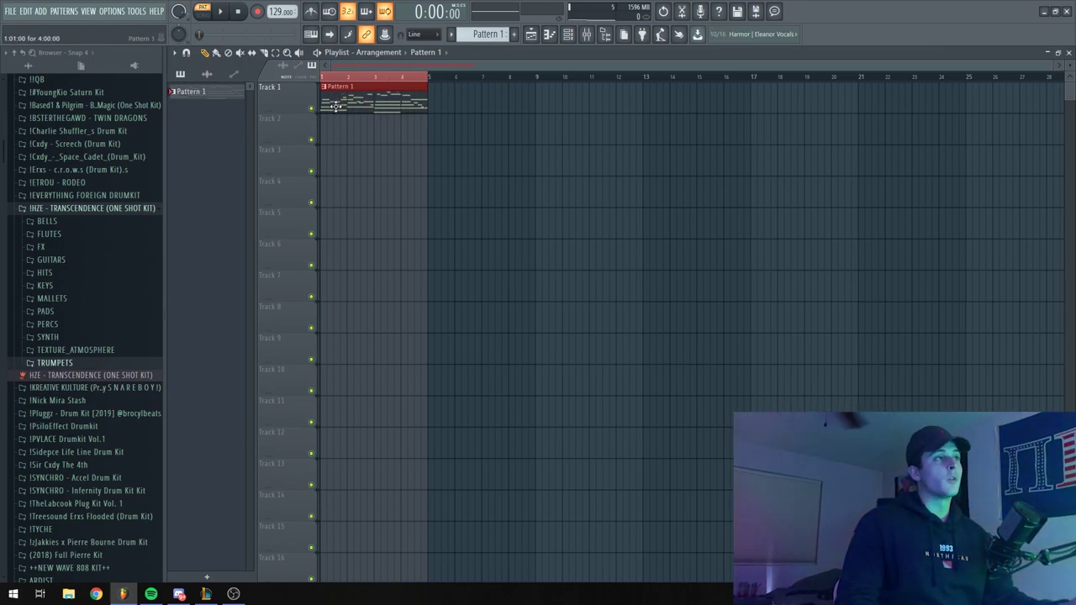
Switch playback to song mode, re-arm Edison's recording on the Master track, and return to the playlist
key(space)
key(space)
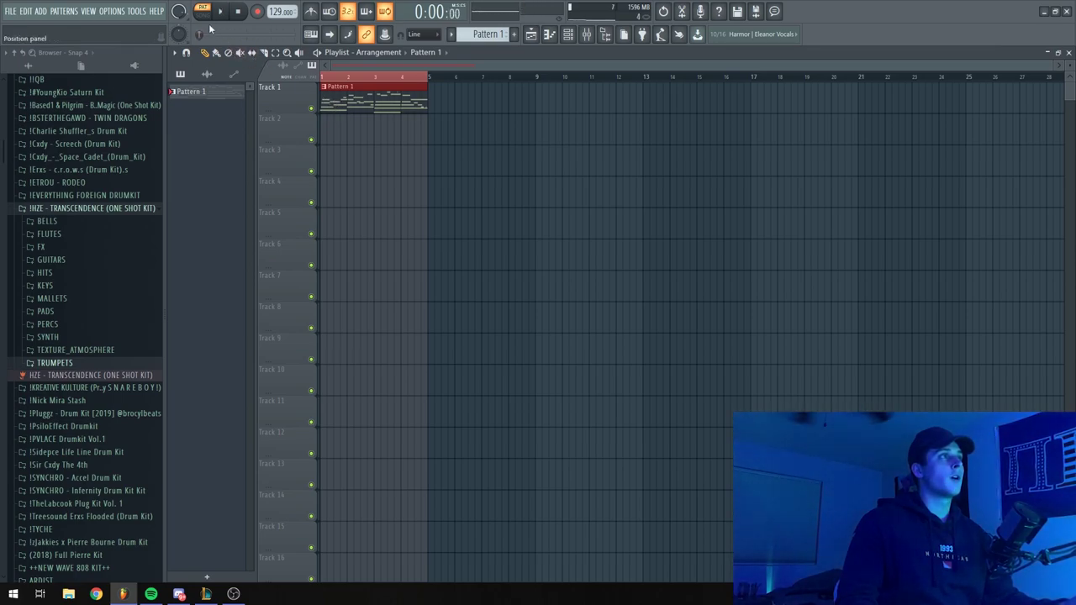
click(588, 33)
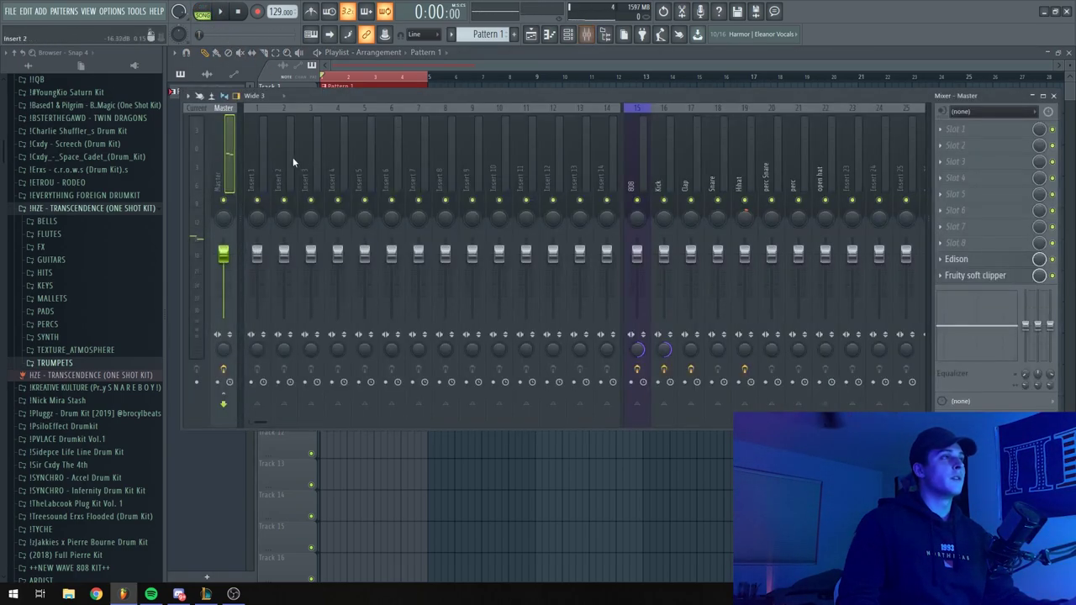
click(958, 259)
click(958, 259)
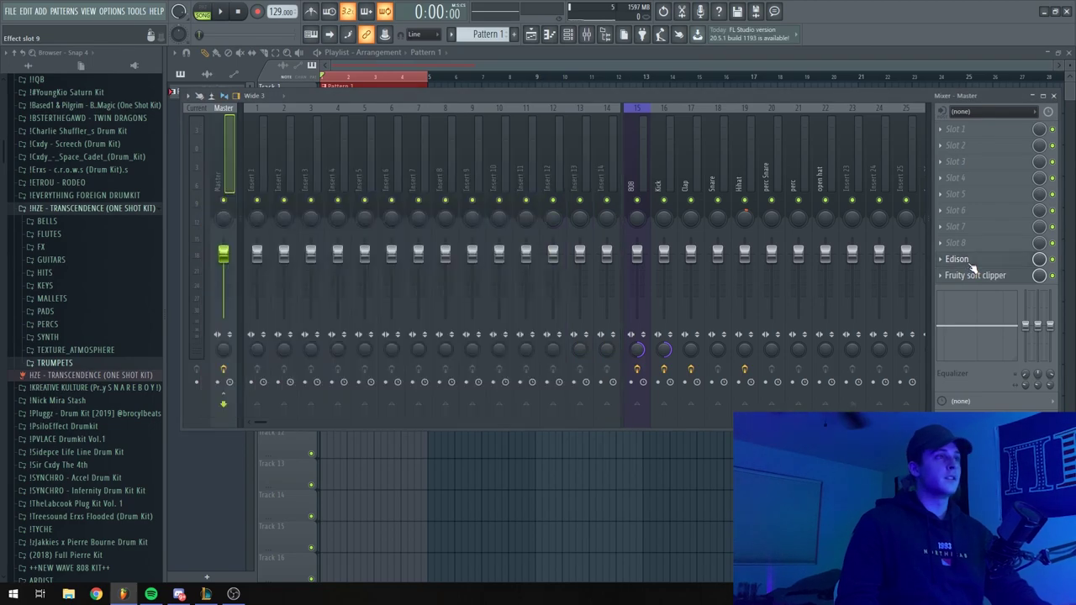
click(959, 259)
click(297, 154)
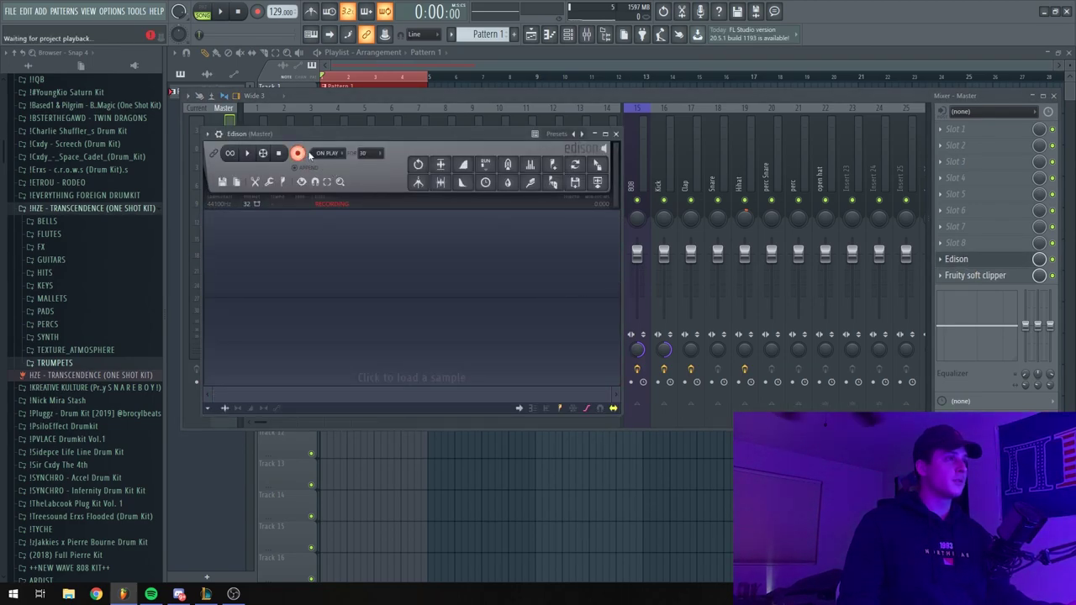
click(616, 135)
key(F9)
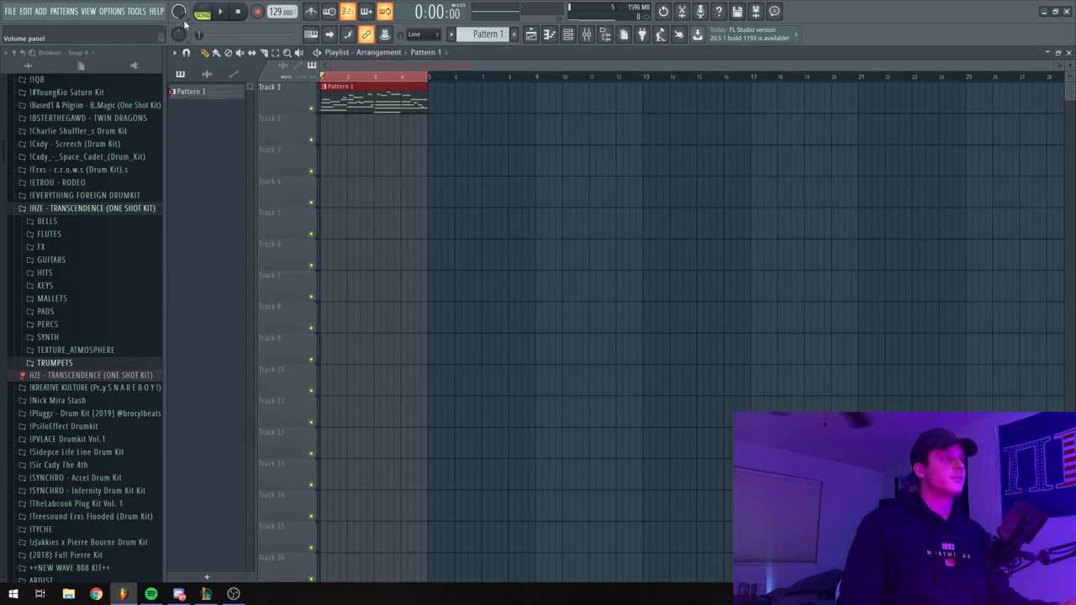
Play the four-bar loop through so Edison records it, stop playback, and open the recording in Edison
key(space)
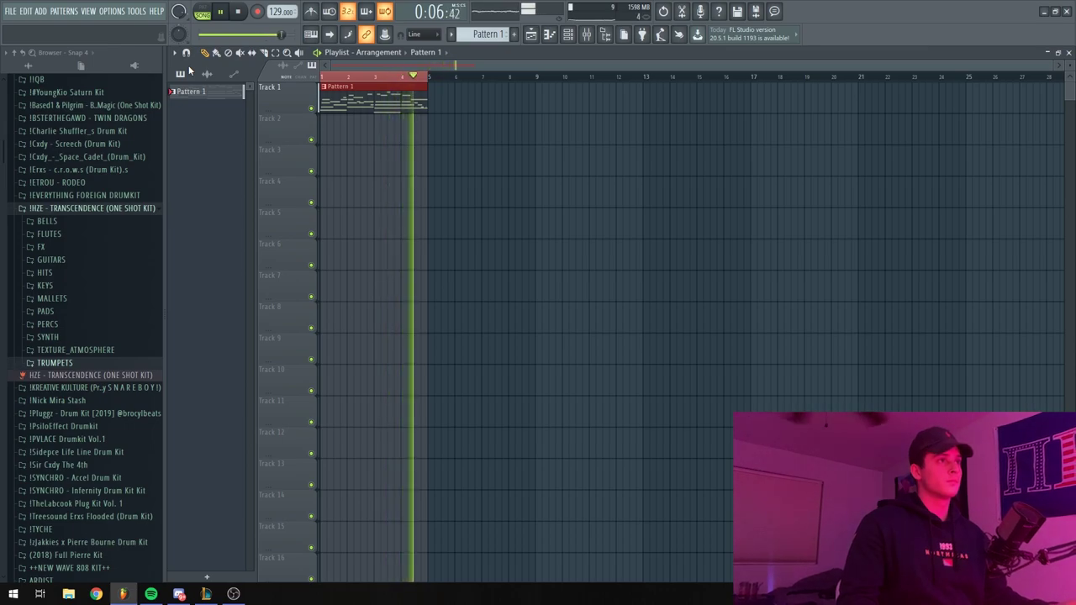
key(space)
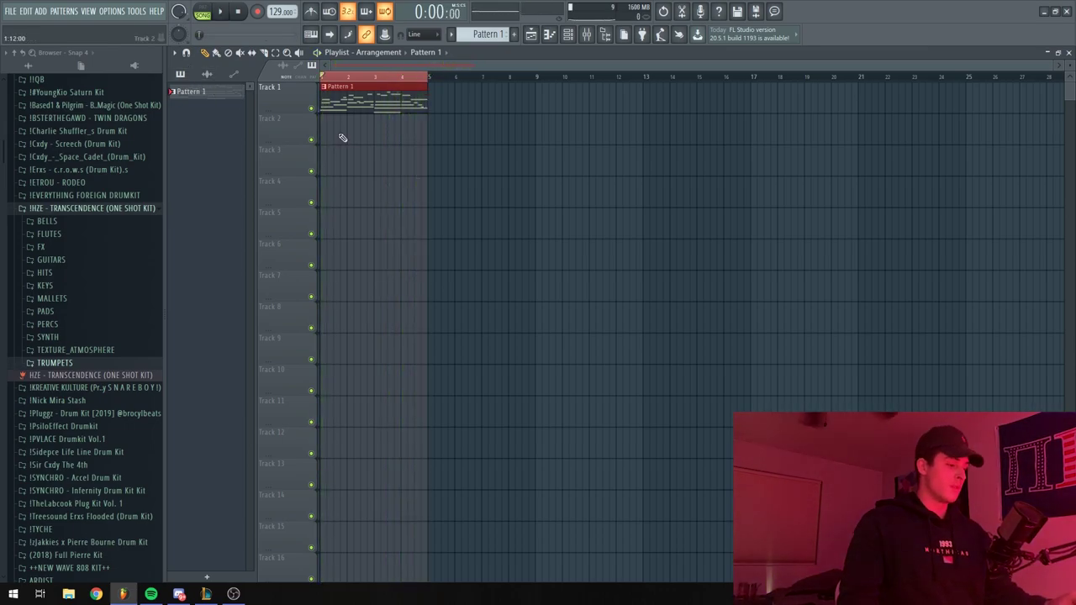
key(F9)
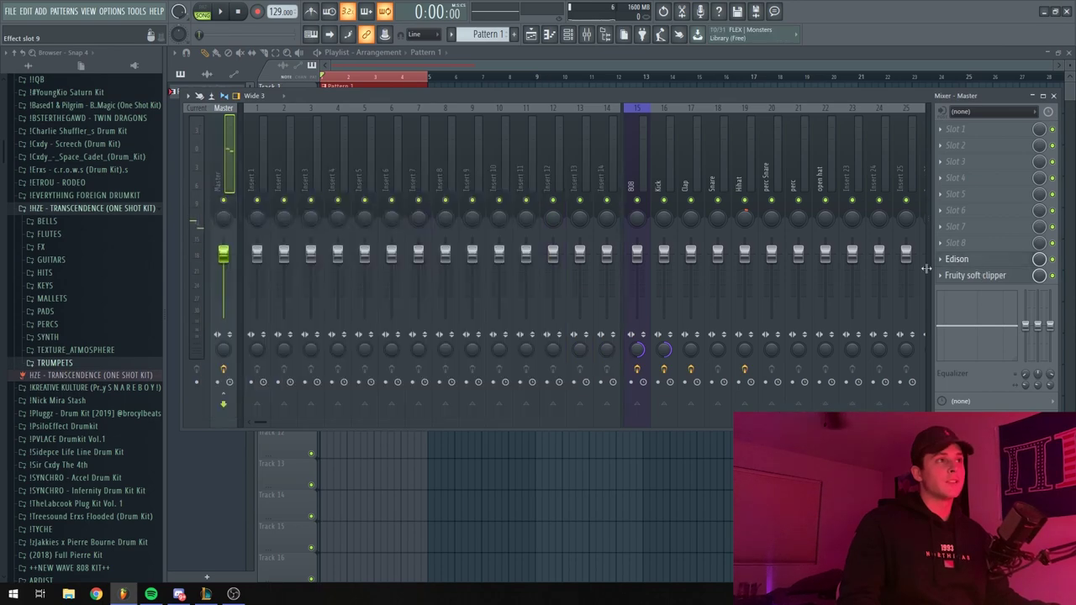
click(959, 260)
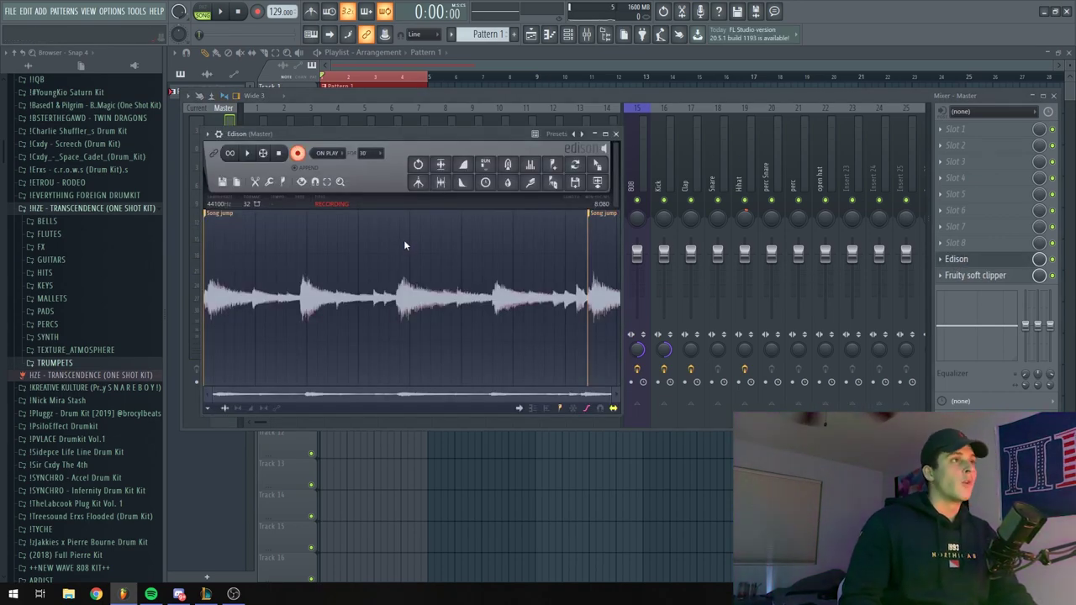
Trim the tail past the four-bar loop from the recording and place it at bar 1 of Track 1 in place of Pattern 1
click(616, 298)
drag(597, 164, 362, 95)
right_click(371, 103)
click(182, 75)
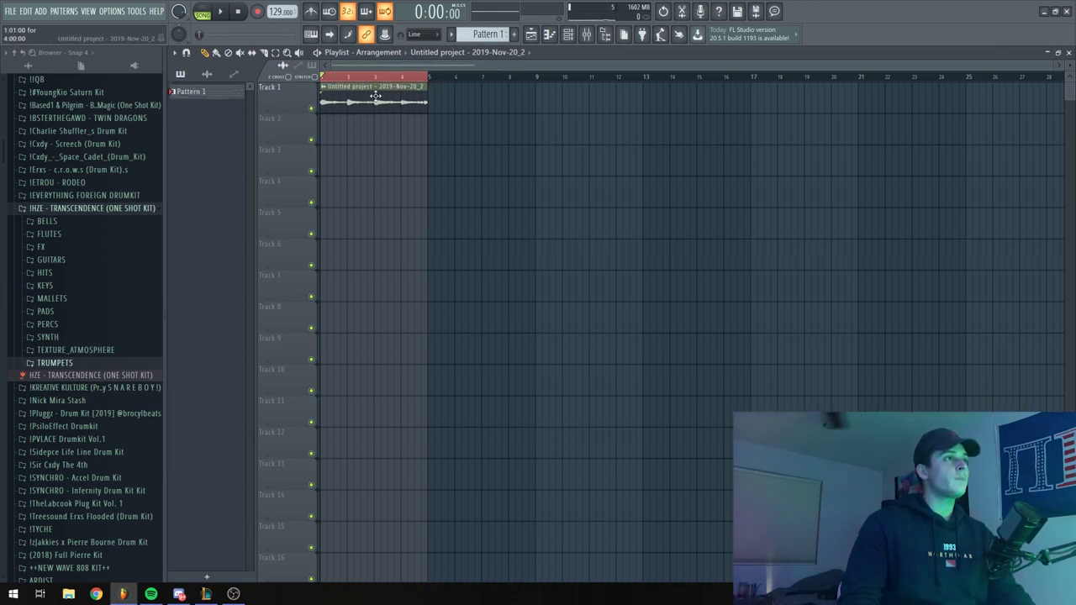
Route the recorded audio clip to mixer insert 1 and load RC-20 Retro Color into that insert's slot 1
double_click(371, 100)
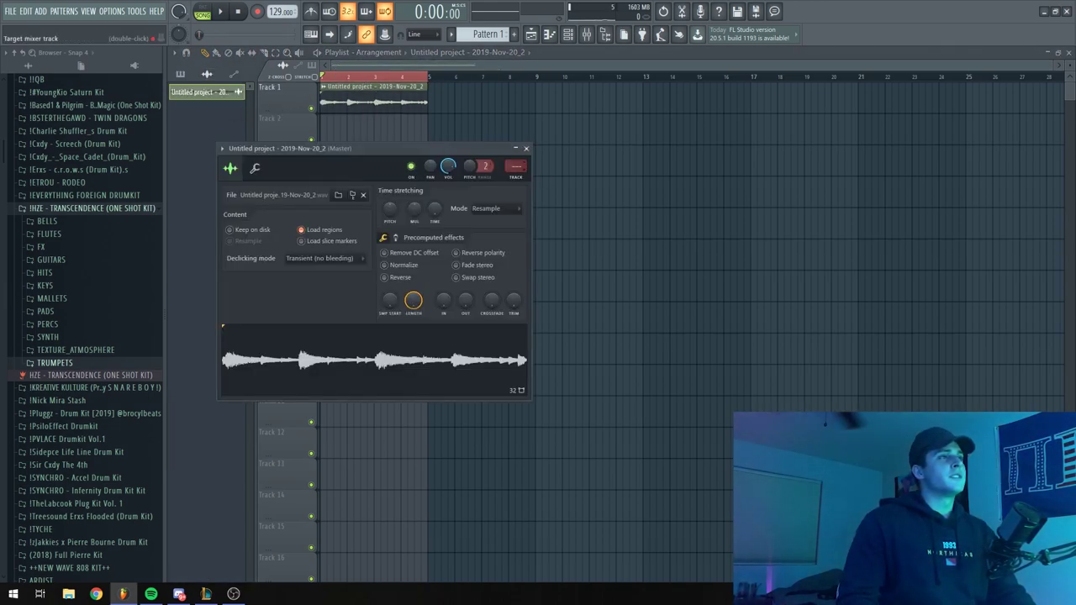
click(526, 149)
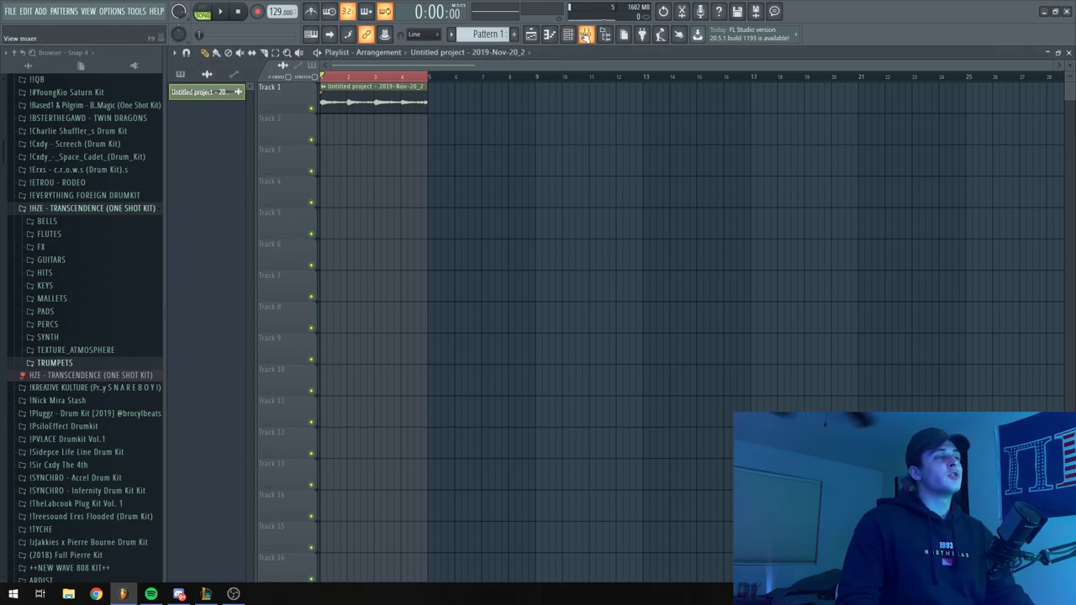
click(585, 35)
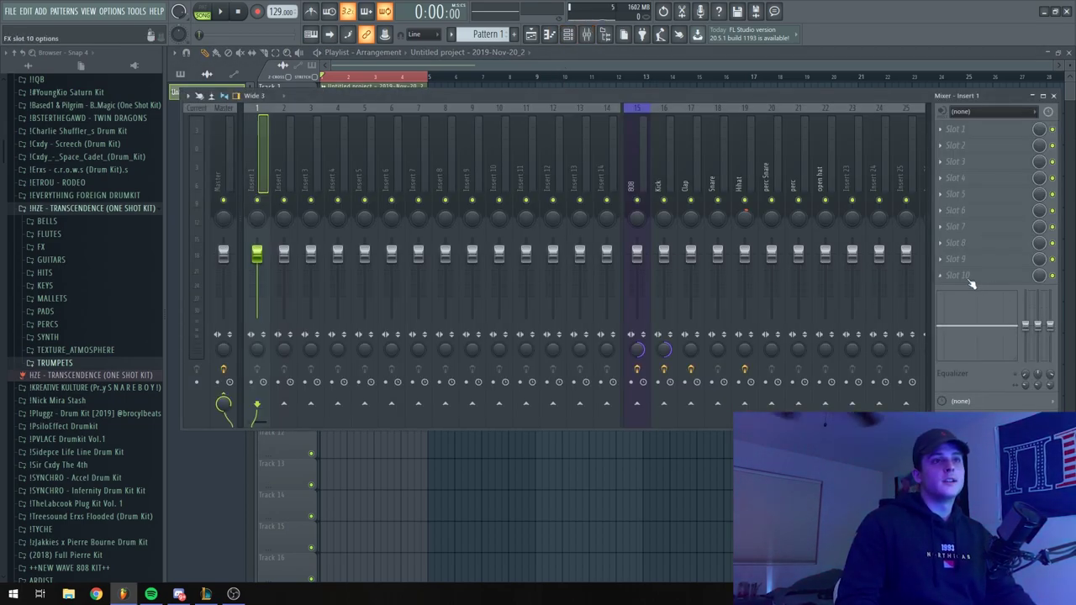
click(957, 129)
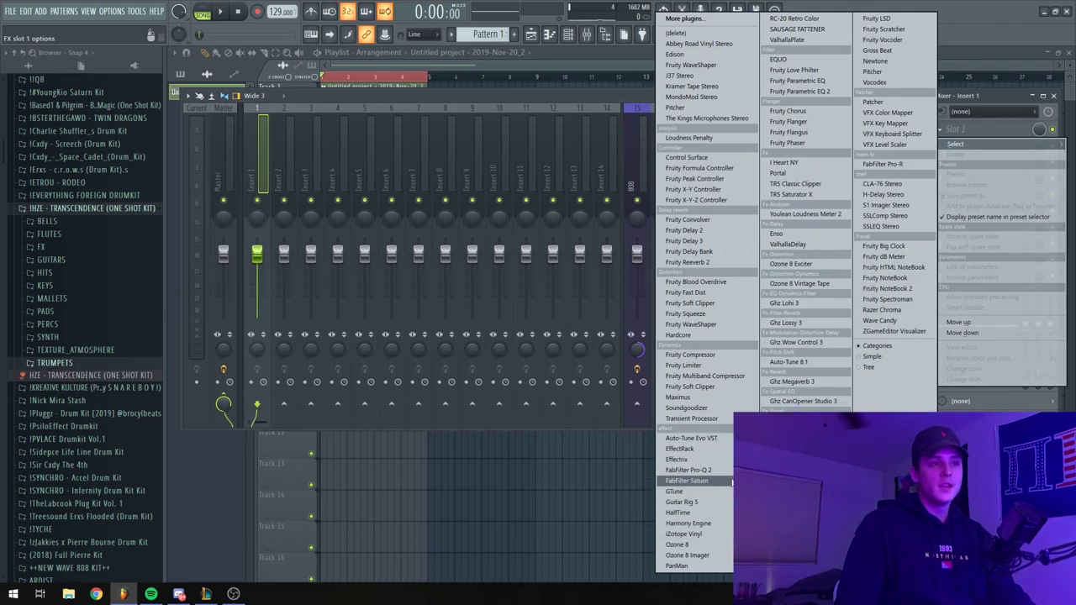
click(794, 18)
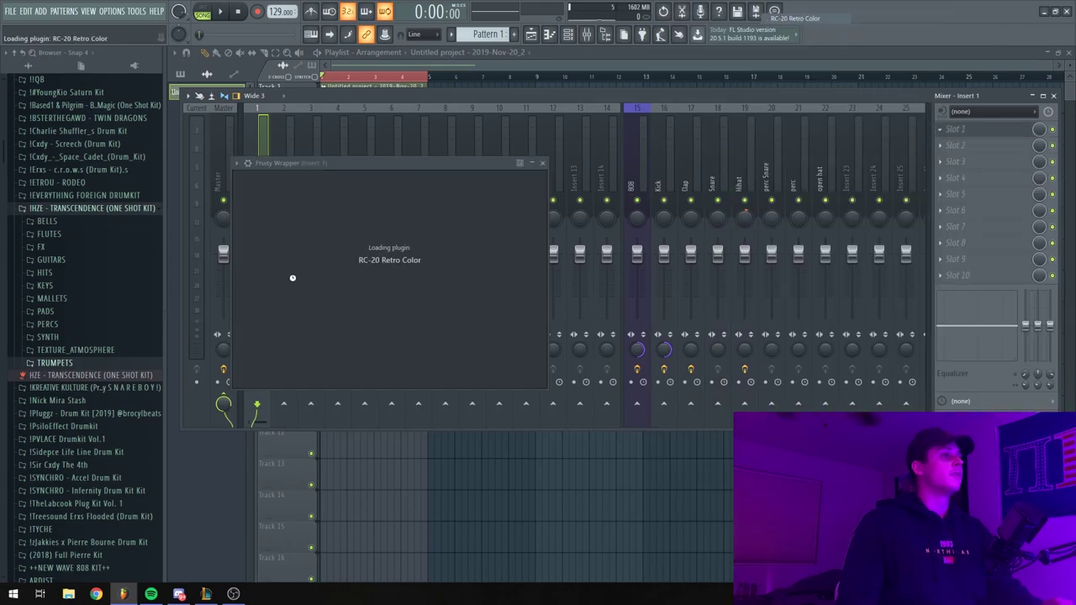
In RC-20, turn down Noise, set Distort to 5 %, and enable Digital at 15 % with Rate 7 % and Bits 100 %
drag(272, 415, 268, 433)
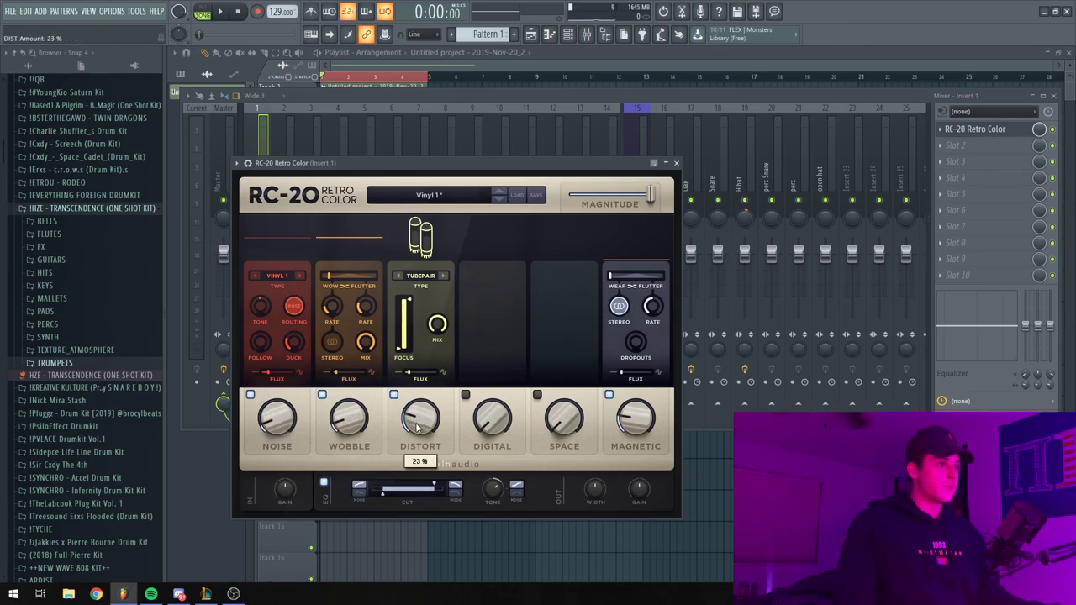
drag(393, 395, 406, 430)
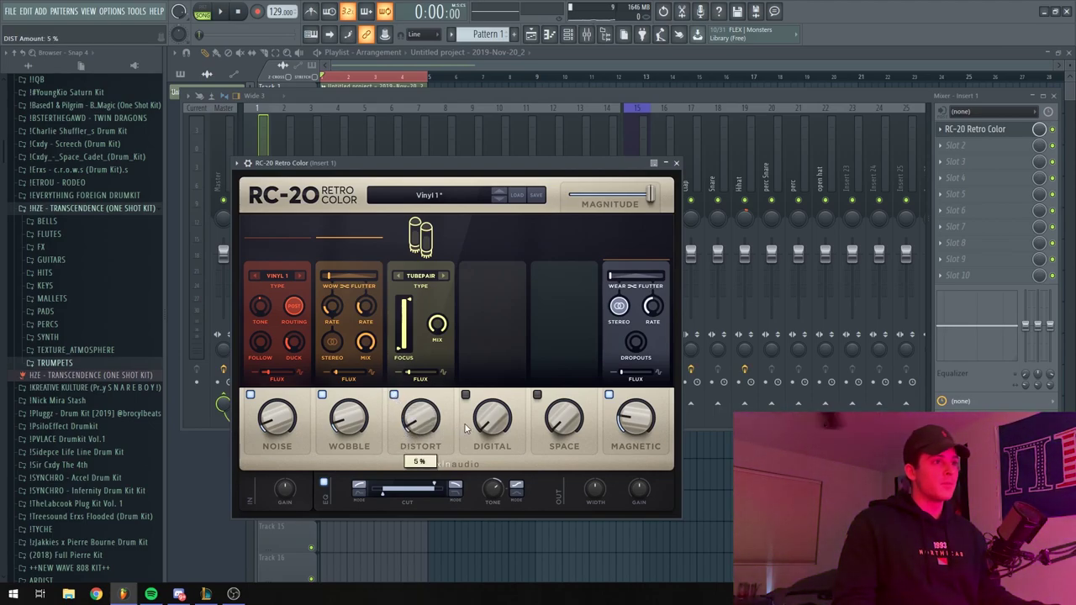
click(492, 427)
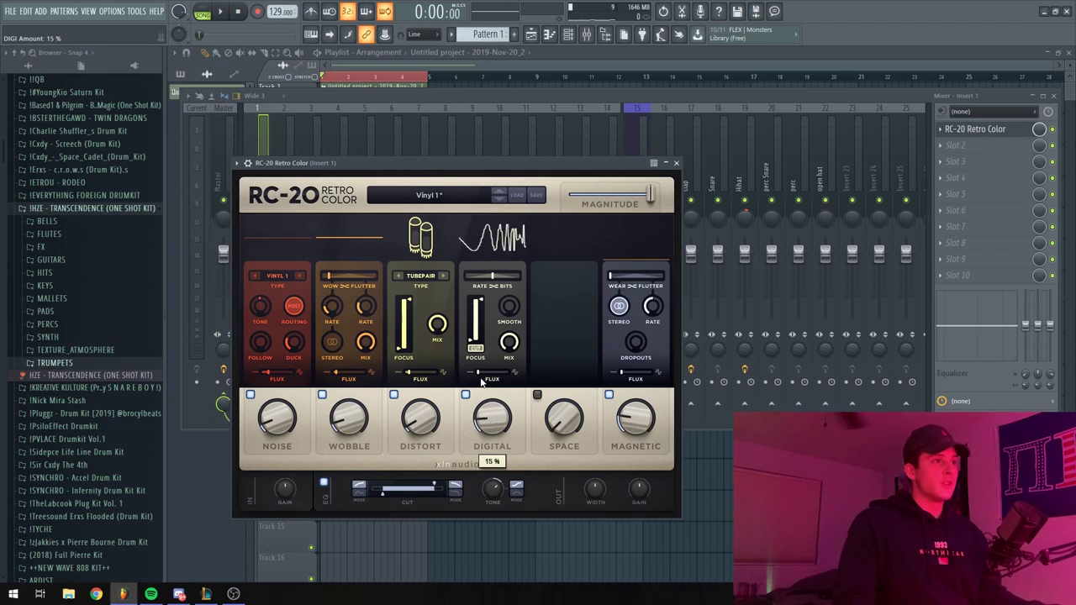
drag(492, 278, 514, 283)
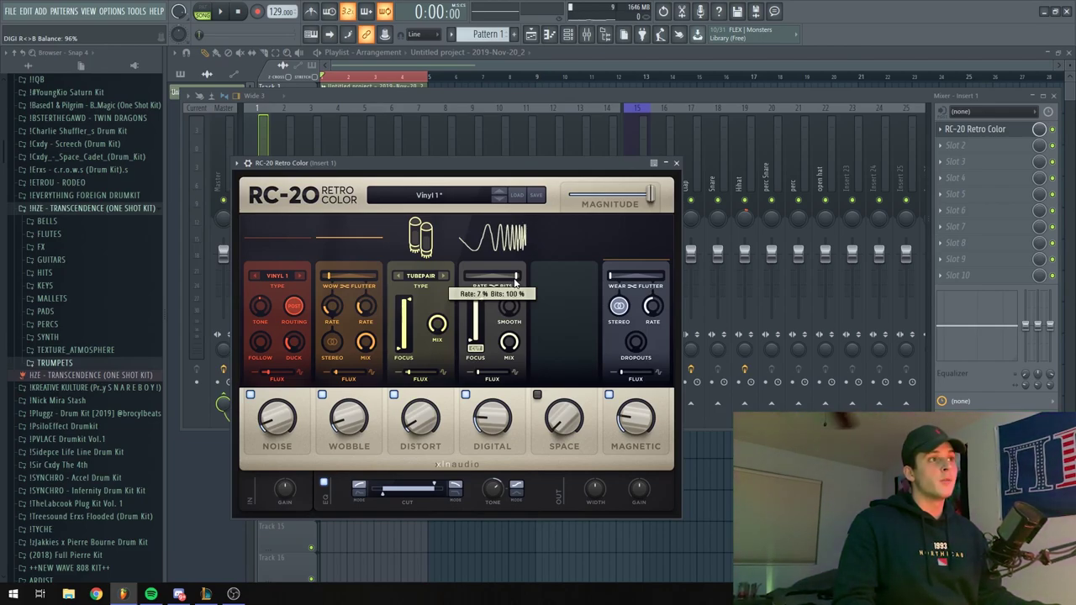
mouse_move(494, 428)
Enable RC-20's Space module, set the output width to 117 %, lower the EQ high cut, and close the plugin
click(537, 395)
click(571, 275)
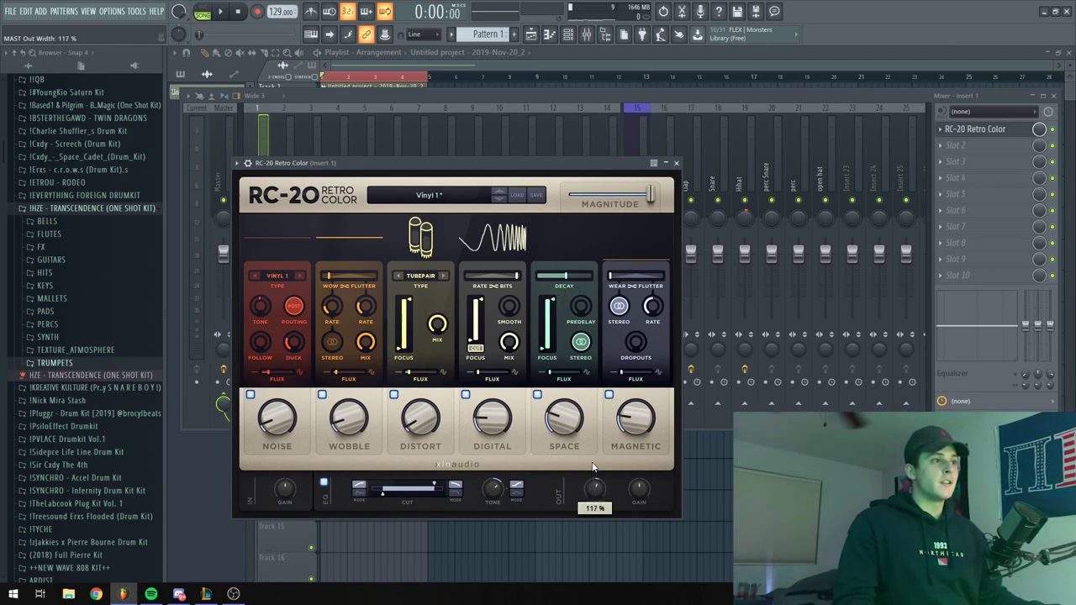
drag(434, 486, 427, 491)
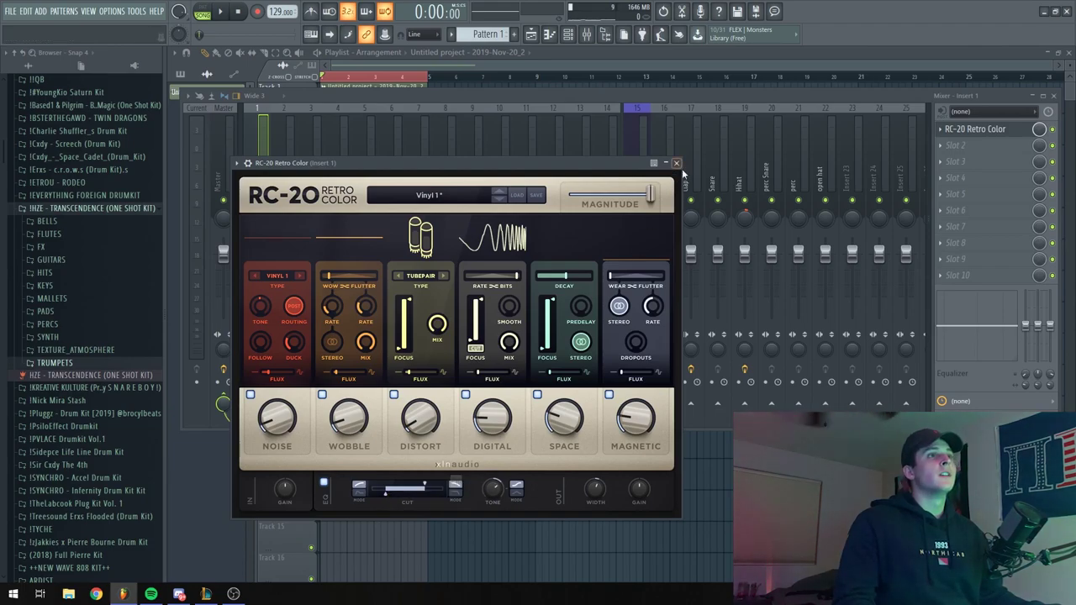
click(676, 163)
Play the clip back through RC-20 and raise the audio clip's channel volume in its settings
key(space)
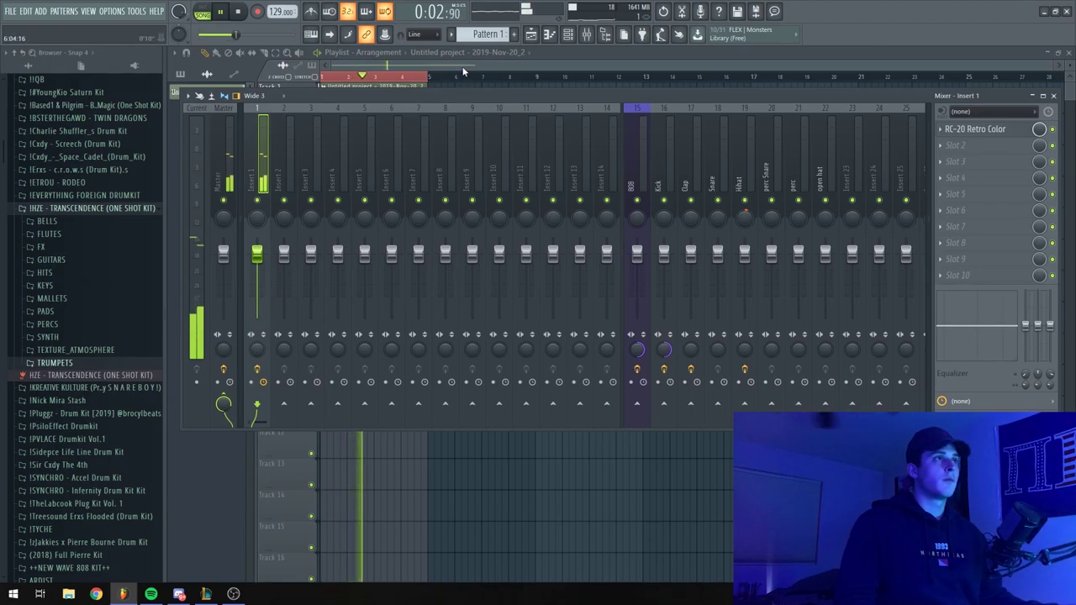
key(F9)
scroll(378, 64, up, 4)
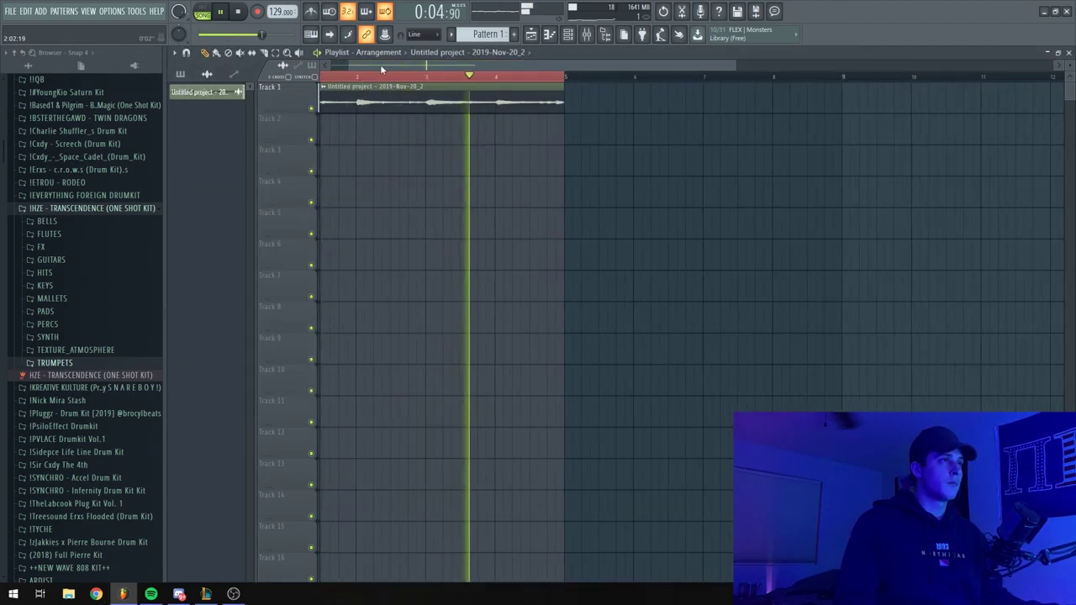
scroll(298, 77, down, 3)
double_click(396, 97)
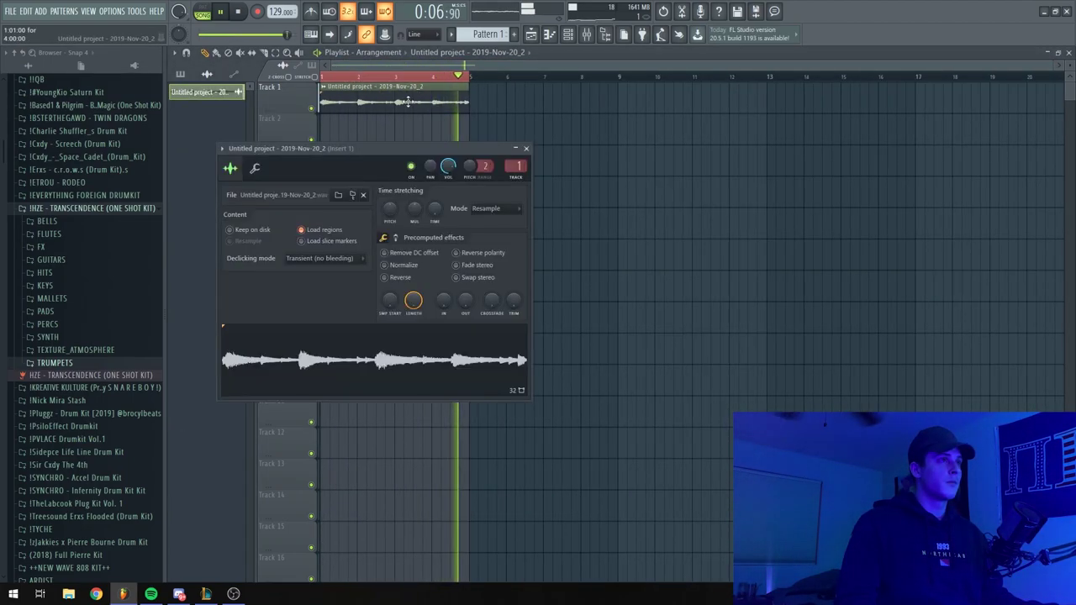
click(527, 148)
Set the EQ high cut of RC-20 on insert 1 to 6016 Hz, replay the loop, and close the plugin
click(588, 35)
click(974, 129)
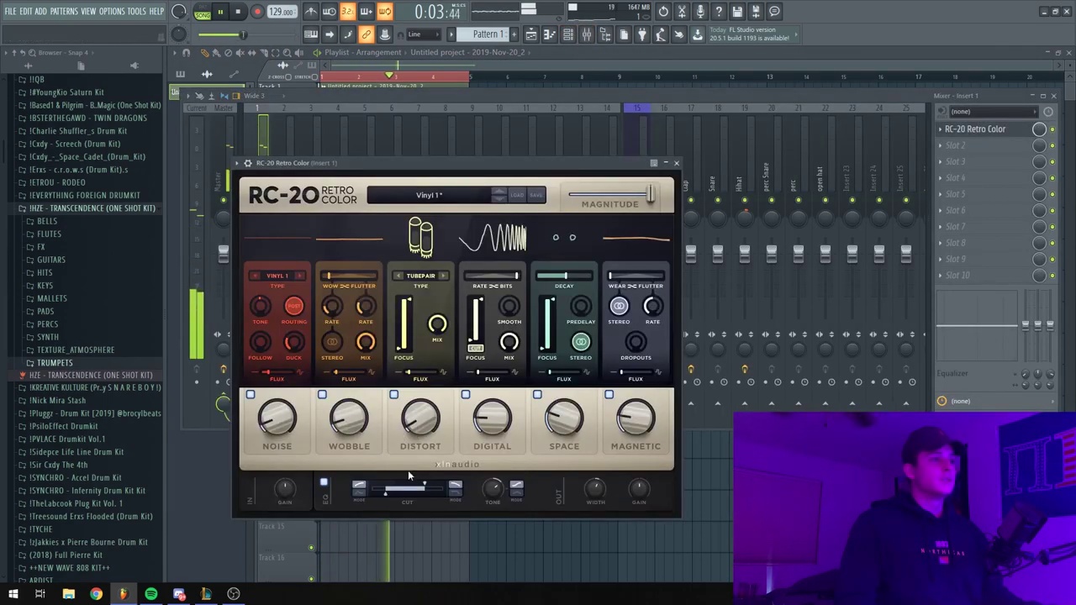
key(space)
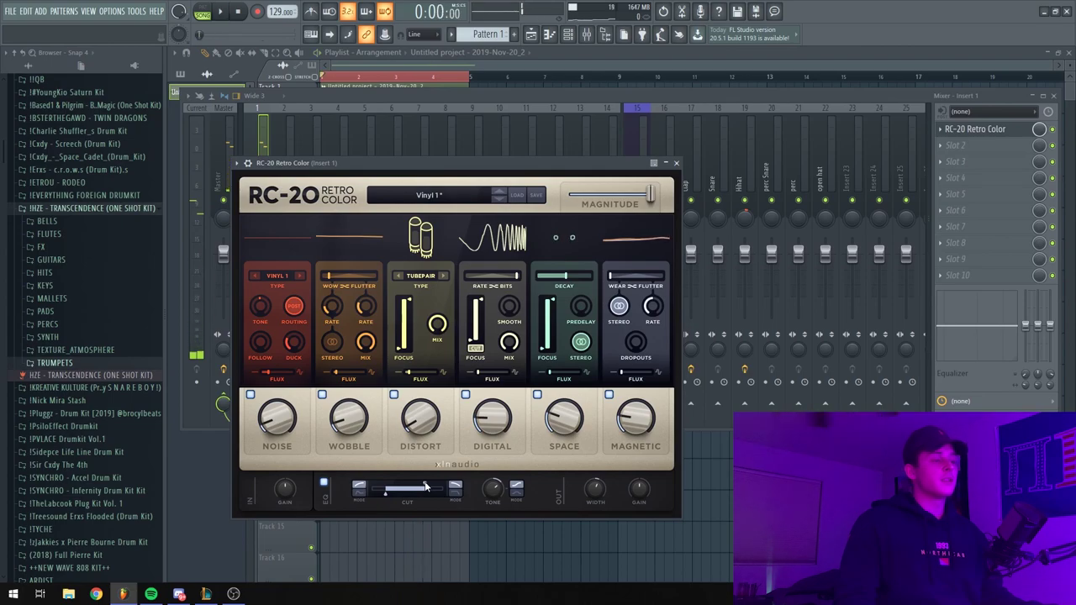
mouse_move(426, 487)
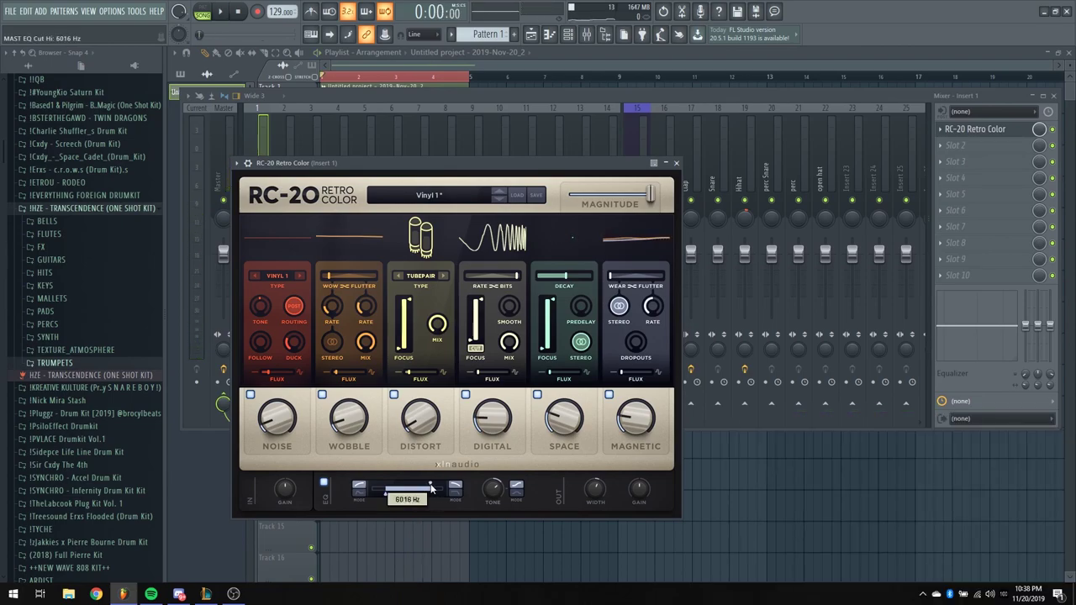
drag(441, 172, 451, 168)
key(space)
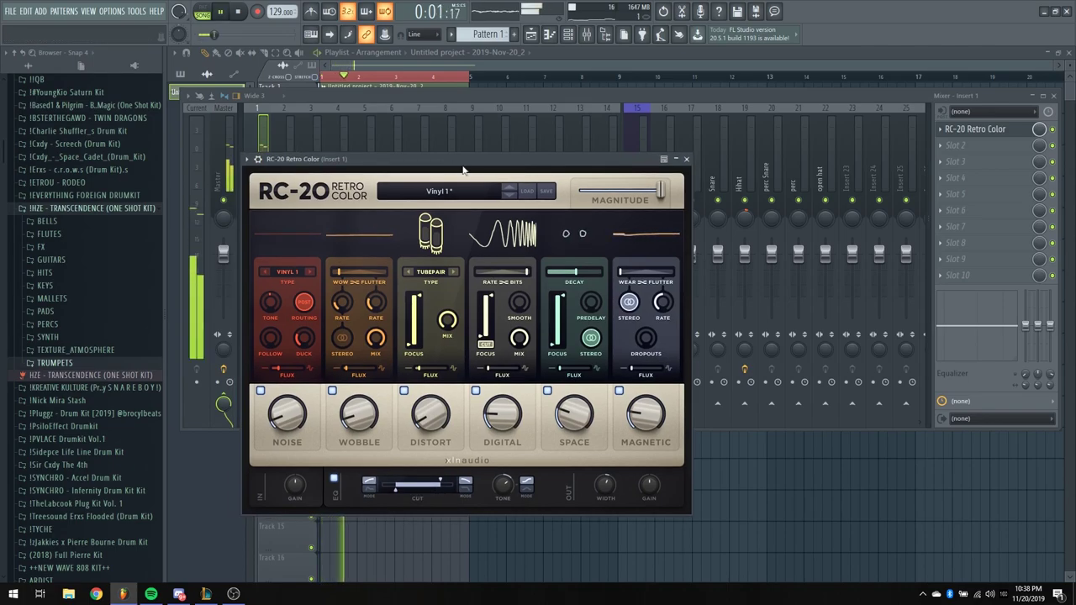
click(687, 159)
Lower the audio clip's time-stretching pitch by 1200 cents, set its stretch mode to Auto, and play it back
click(487, 63)
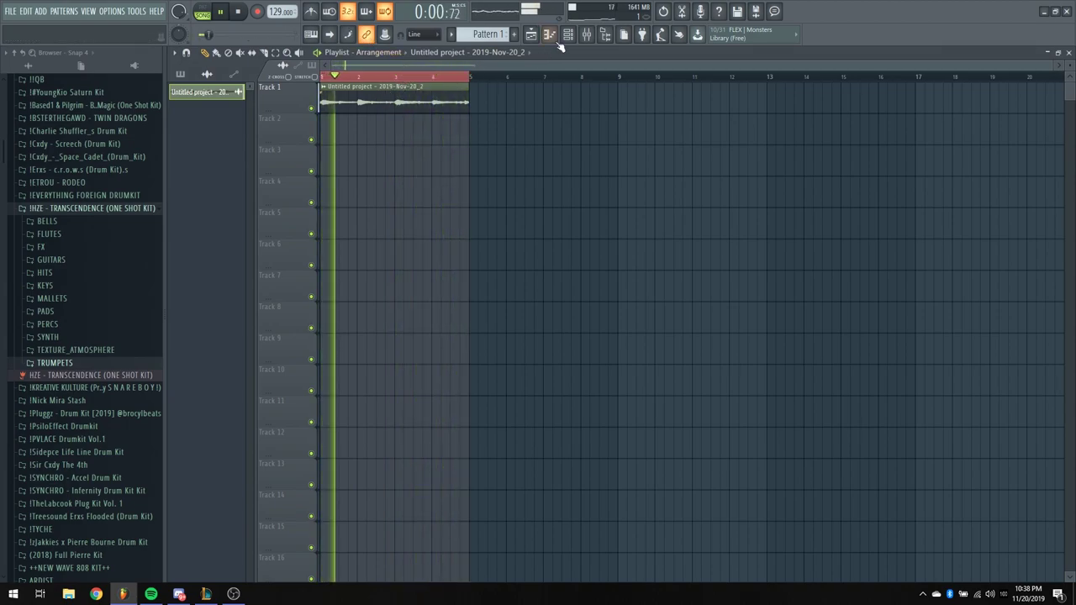
double_click(431, 99)
key(space)
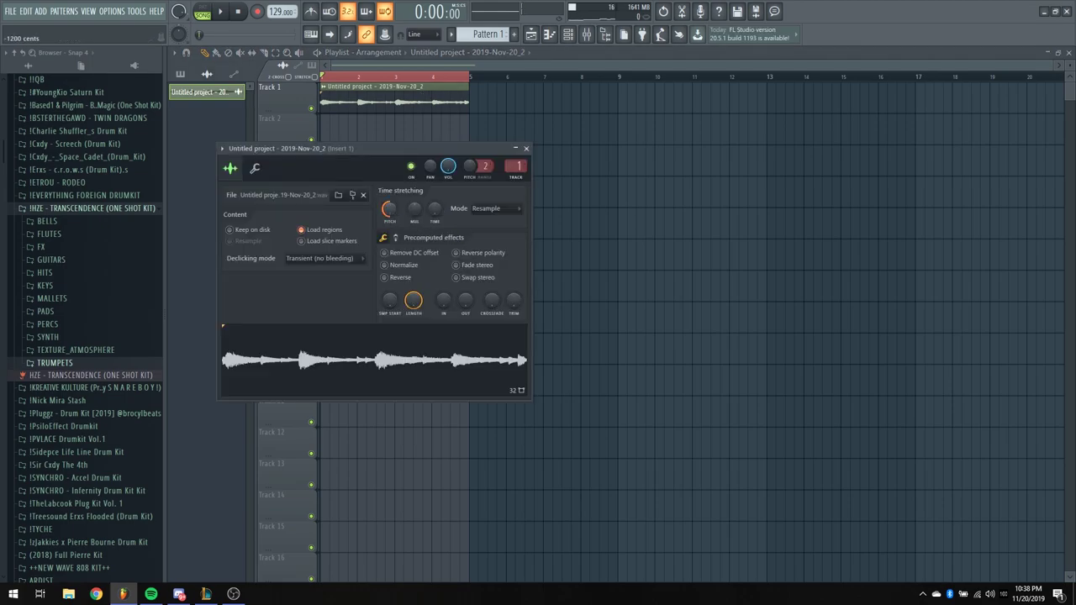
drag(383, 148, 438, 134)
key(space)
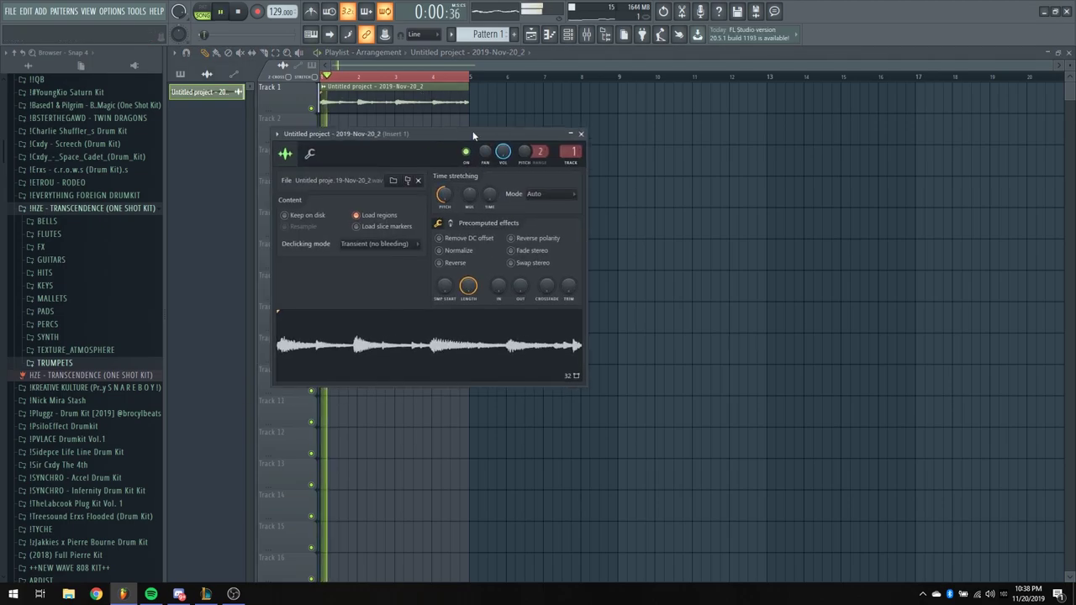
Reset the audio clip's time-stretching pitch to its default
right_click(444, 194)
click(463, 206)
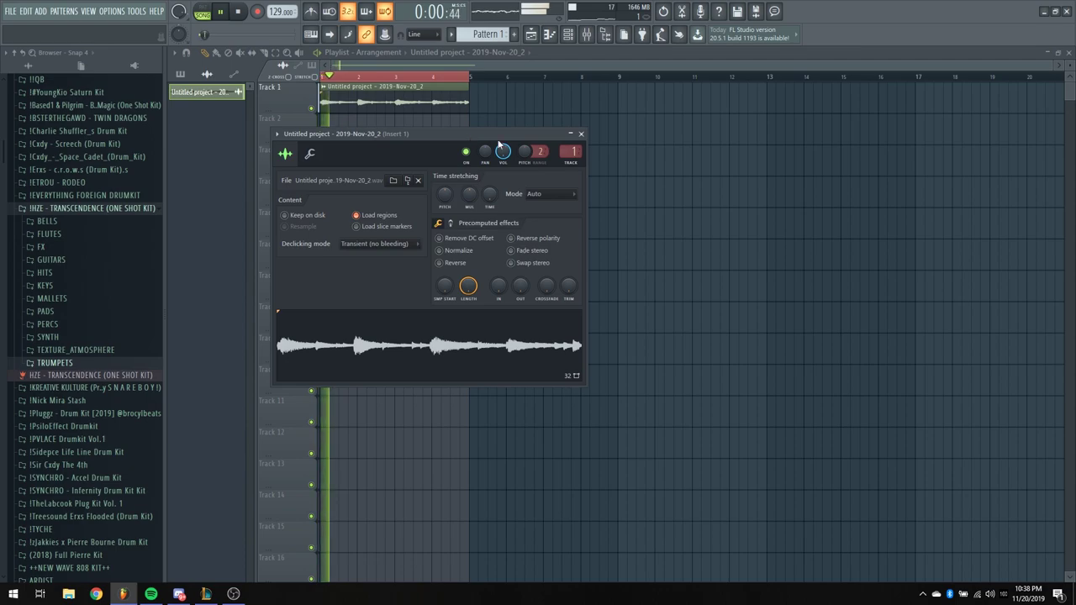
Close the audio clip's channel settings, stop playback, and switch the playlist picker to patterns
click(581, 133)
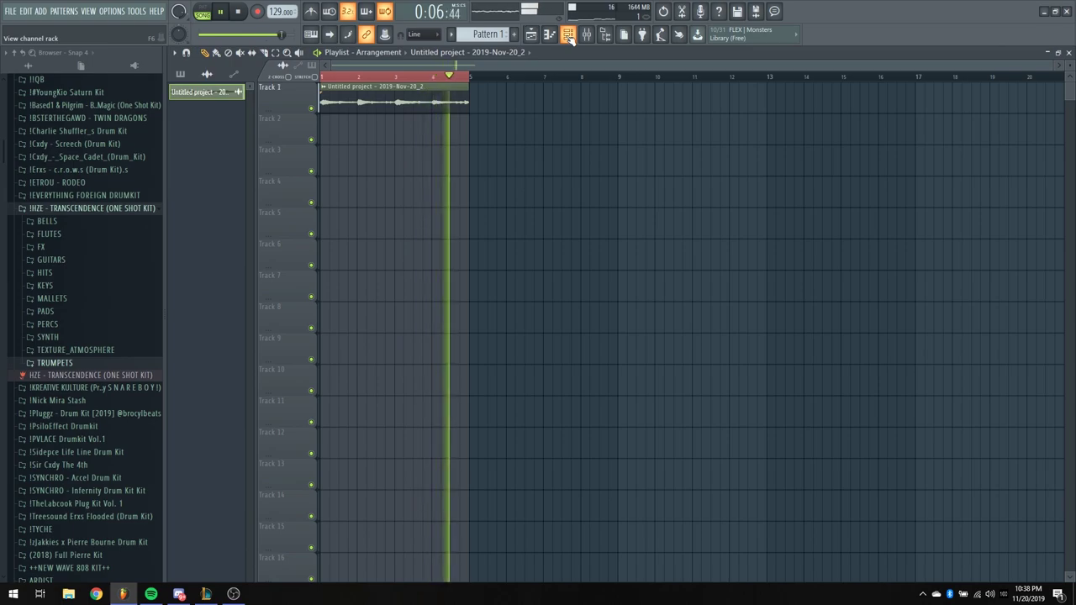
key(space)
click(182, 75)
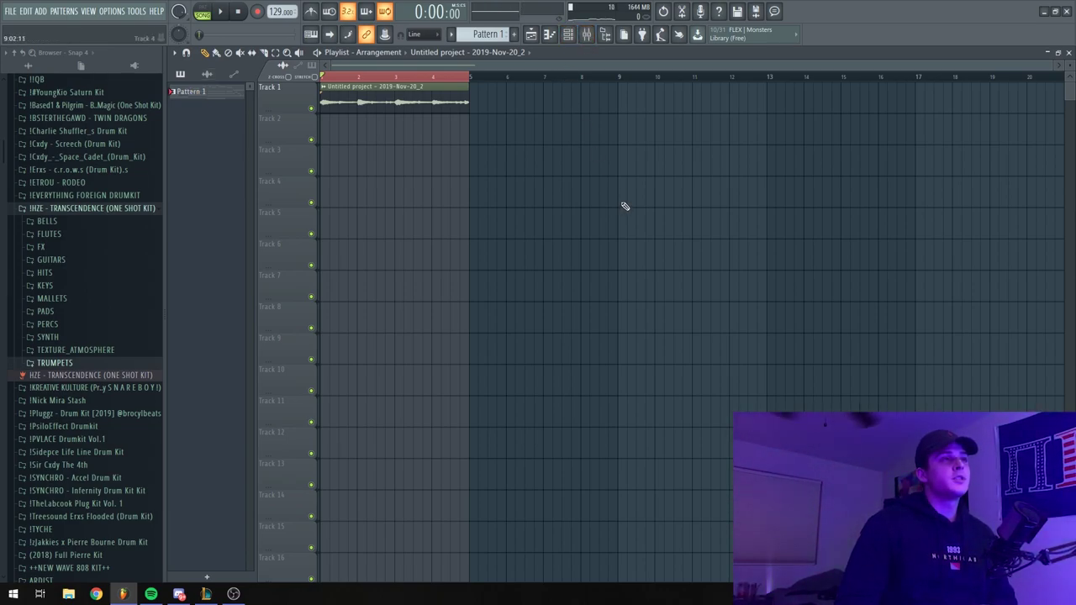
Show the Unsorted channels of Pattern 1 in the channel rack and select the Kontakt channel
click(569, 35)
click(338, 125)
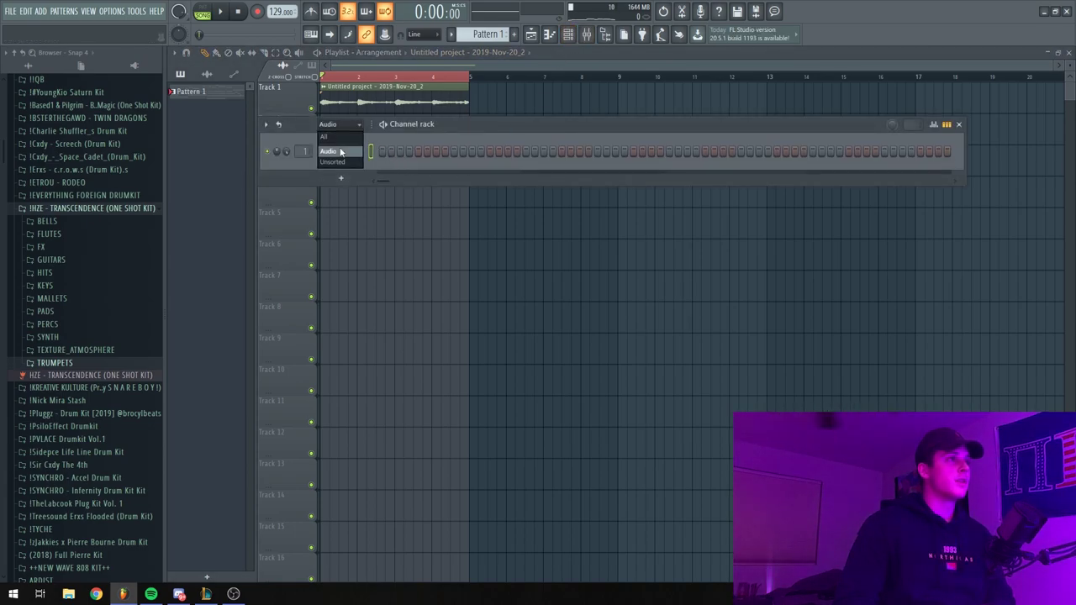
click(325, 136)
click(190, 91)
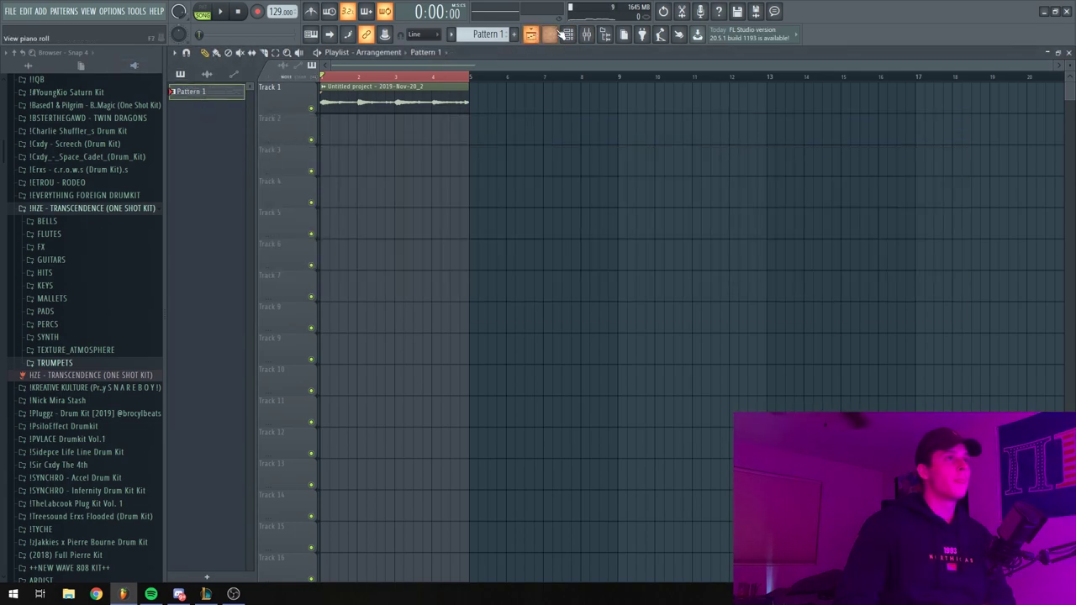
click(568, 35)
click(371, 286)
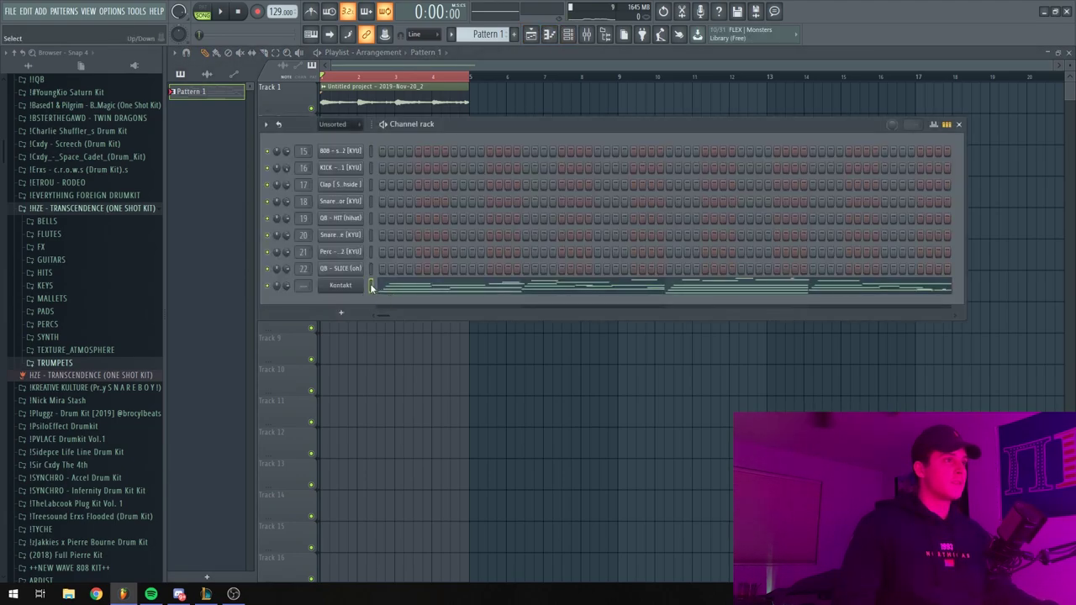
Add an Omnisphere channel with the LA Custom C7 - Softest patch and paste the Kontakt notes into it
click(348, 313)
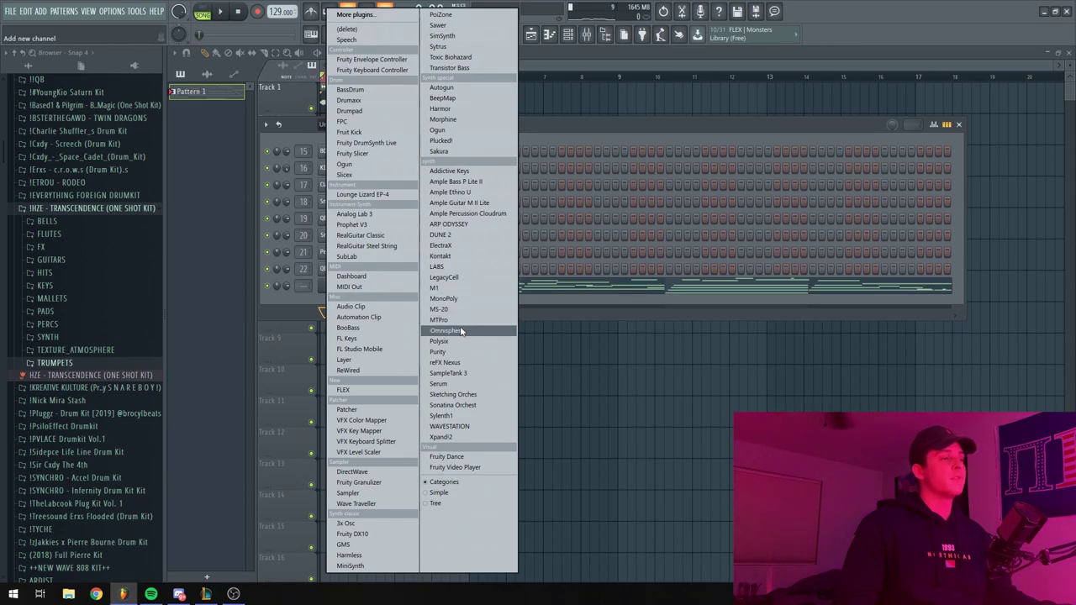
click(460, 330)
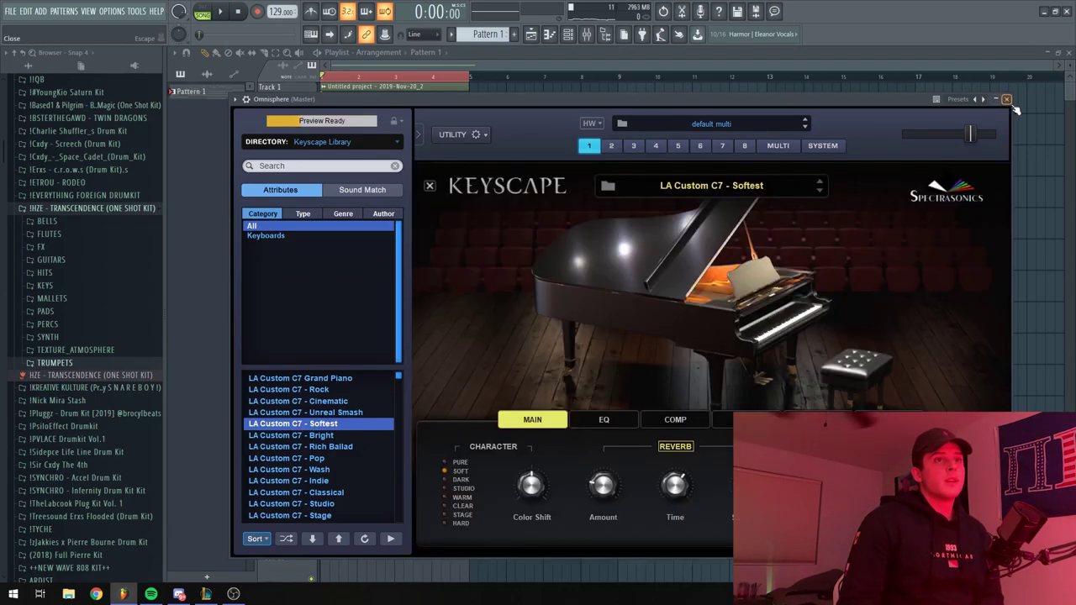
click(1007, 99)
key(ctrl+v)
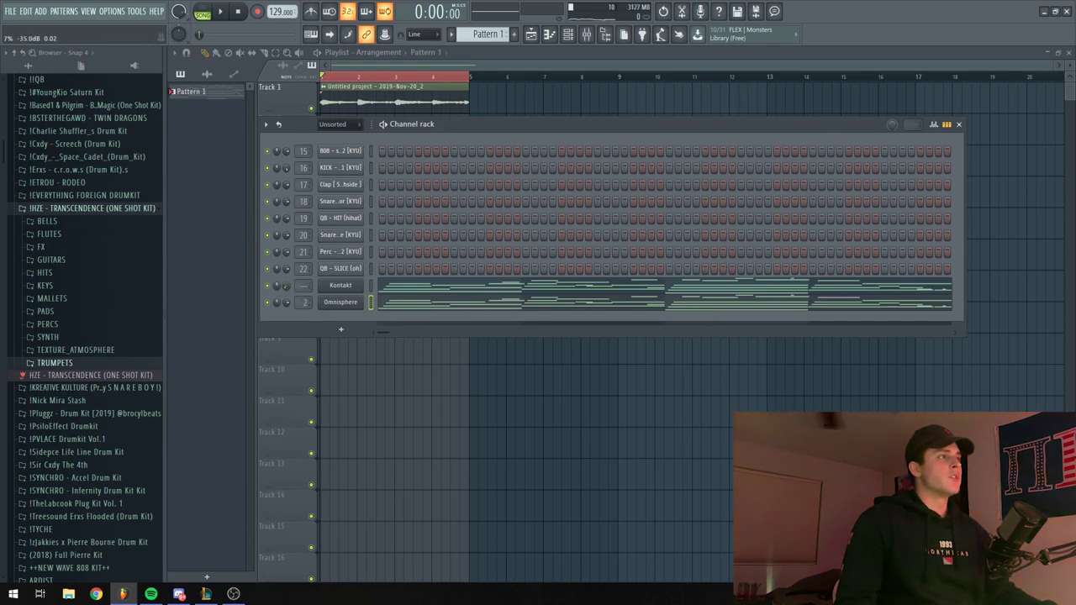
Place Pattern 1 at bar 1 of Track 2 and lower the velocity of all its Omnisphere notes
drag(239, 99, 320, 120)
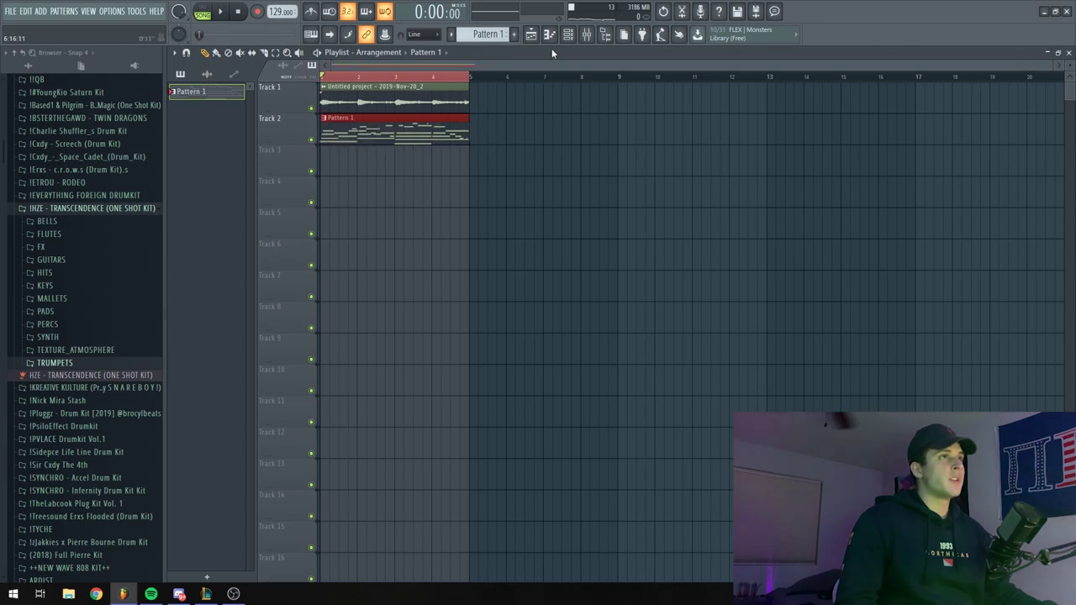
click(568, 34)
click(408, 305)
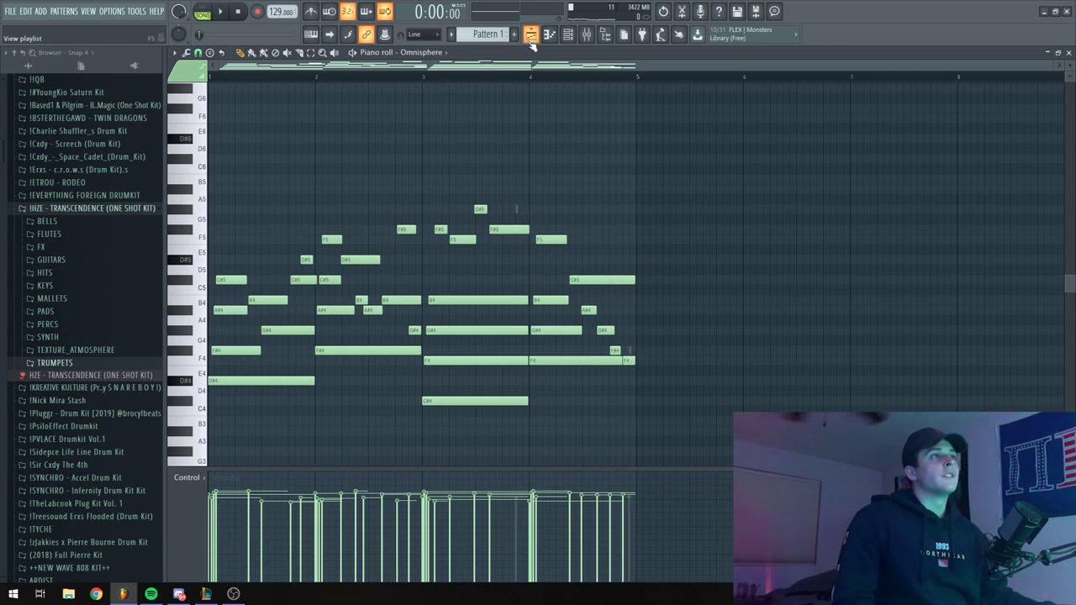
drag(698, 457, 210, 185)
alt+scroll(314, 223, down, 8)
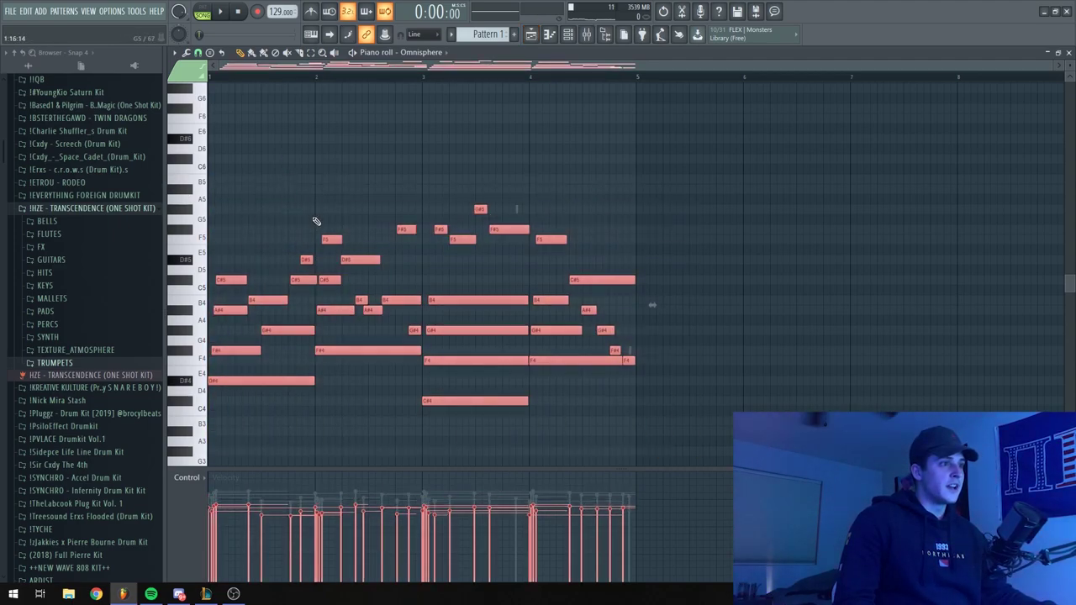
Play the arrangement in the playlist and solo the Omnisphere channel's mixer insert 2
click(529, 35)
key(space)
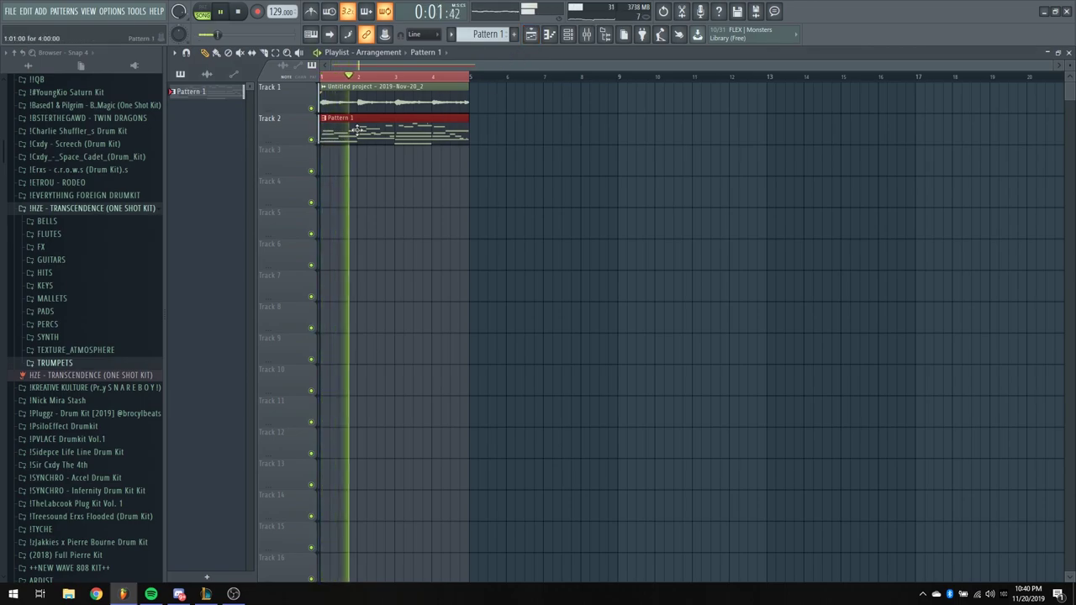
click(568, 34)
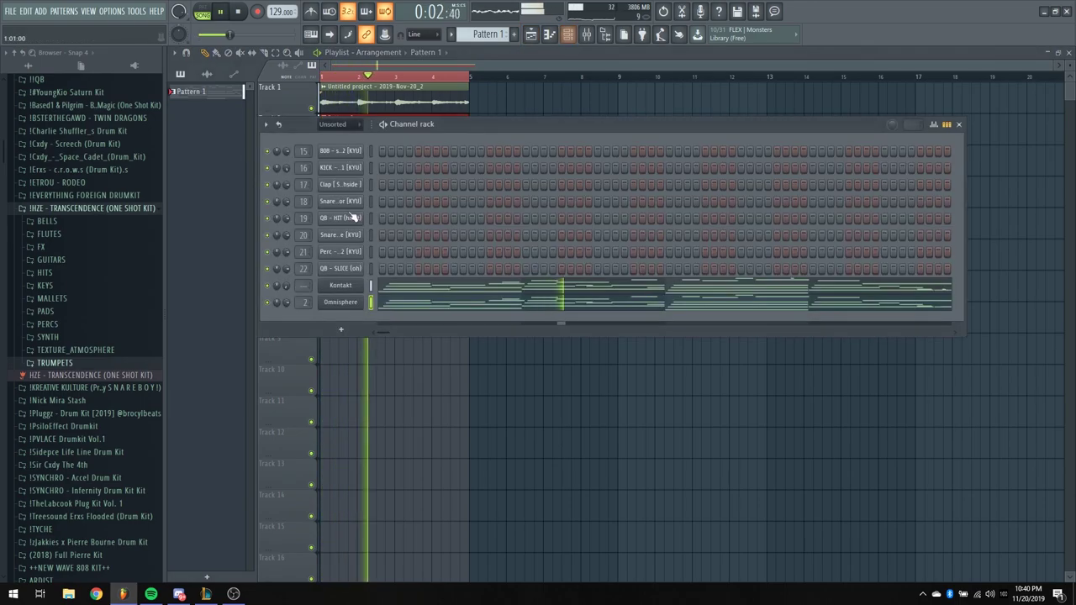
click(588, 35)
right_click(285, 200)
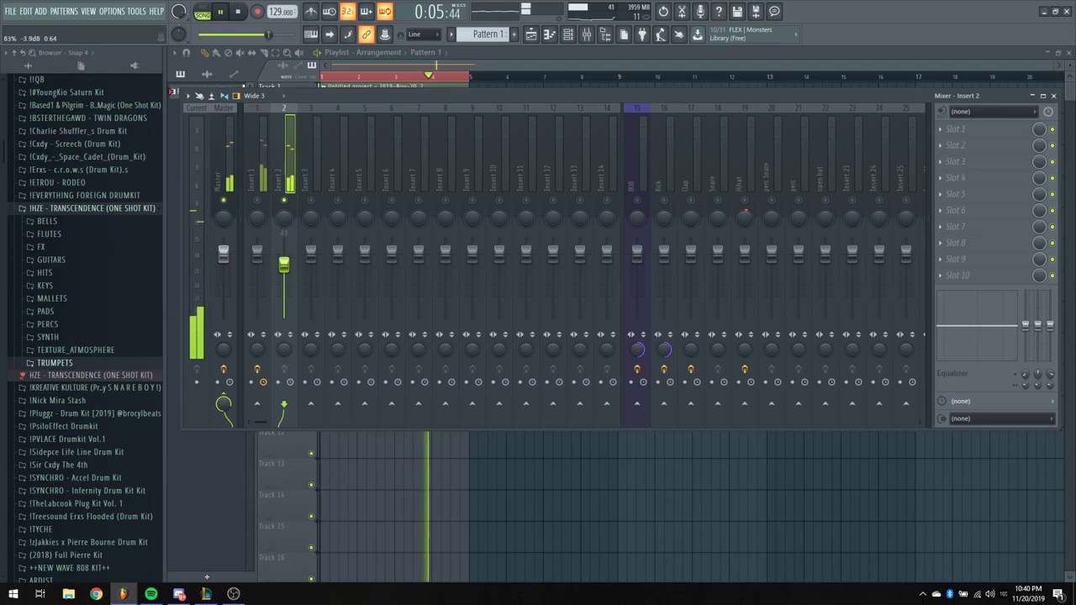
Load FabFilter Pro-Q 2 into slot 10 of insert 2 and choose its Band Pass Narrow preset
click(948, 280)
mouse_move(956, 291)
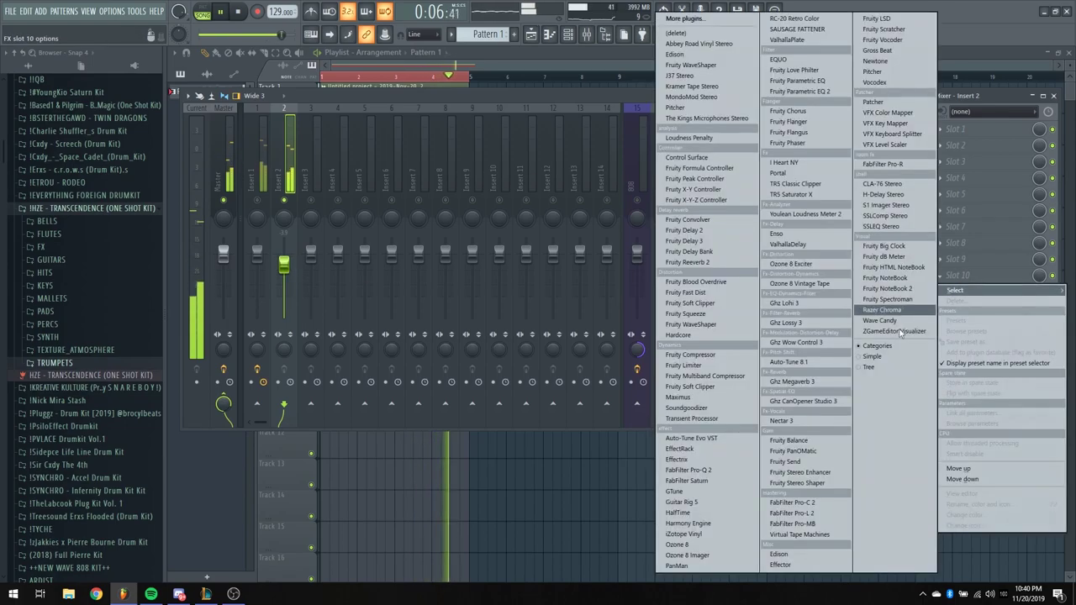
click(689, 472)
click(599, 225)
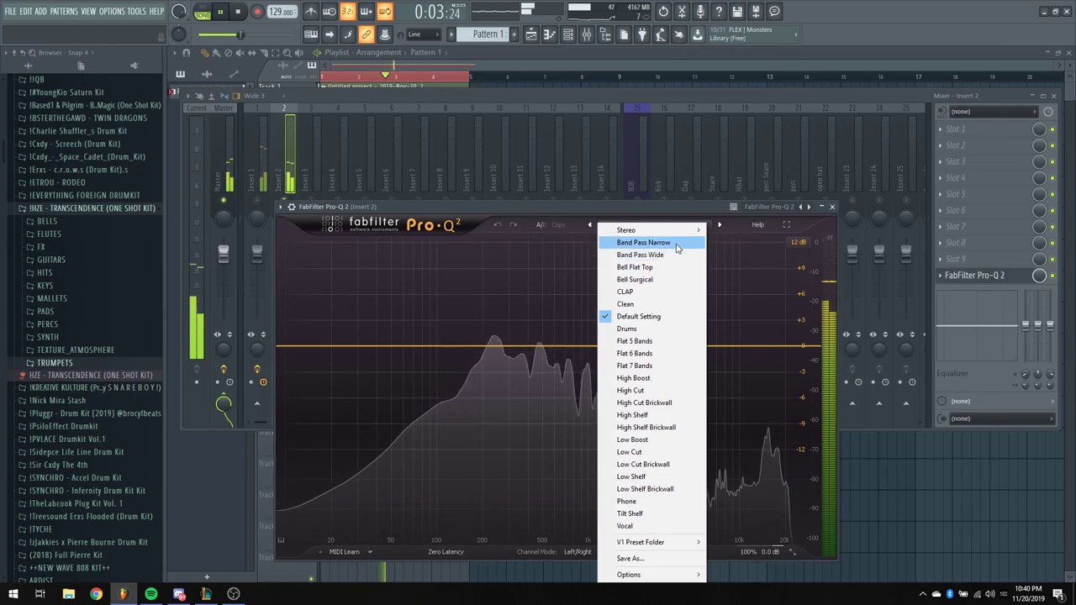
click(633, 213)
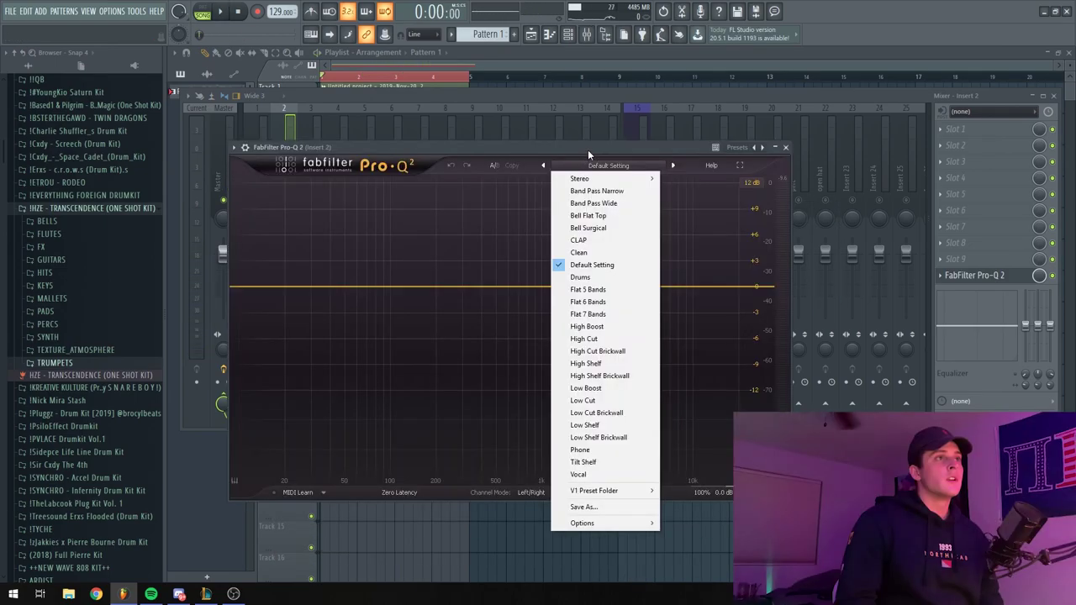
click(628, 128)
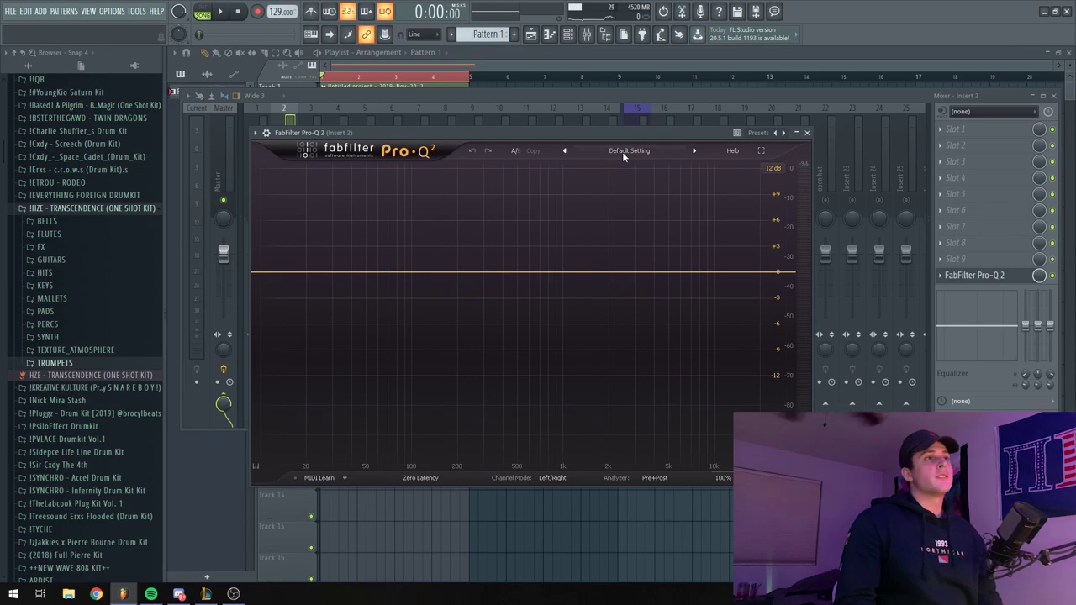
click(622, 152)
click(614, 176)
Widen the band-pass to a Q of 0.237, centre it at about 725 Hz, and play the loop through it
scroll(564, 278, down, 10)
drag(564, 277, 545, 278)
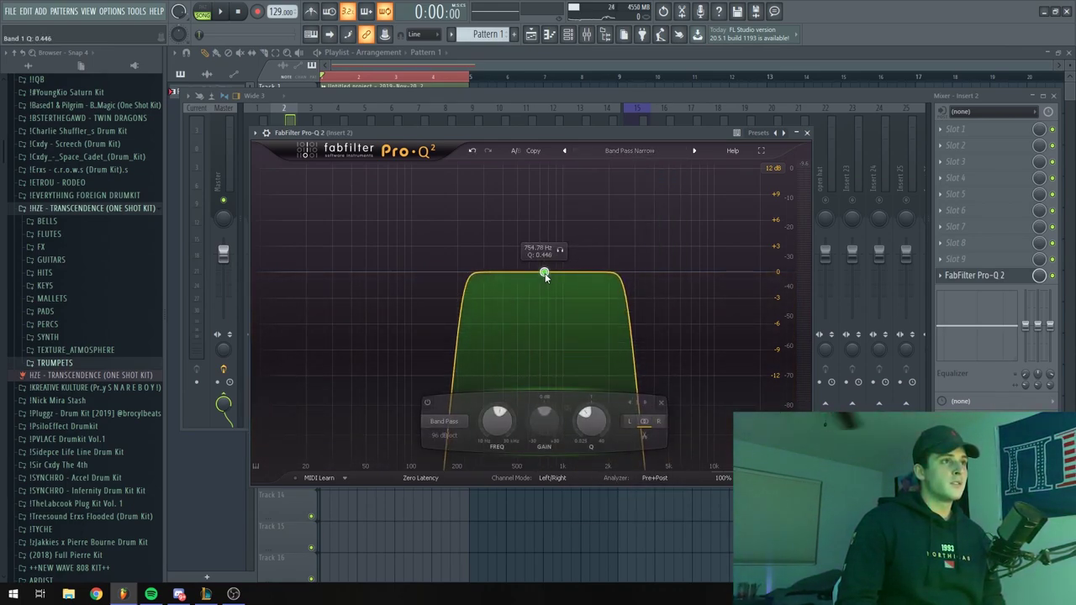
scroll(545, 275, down, 6)
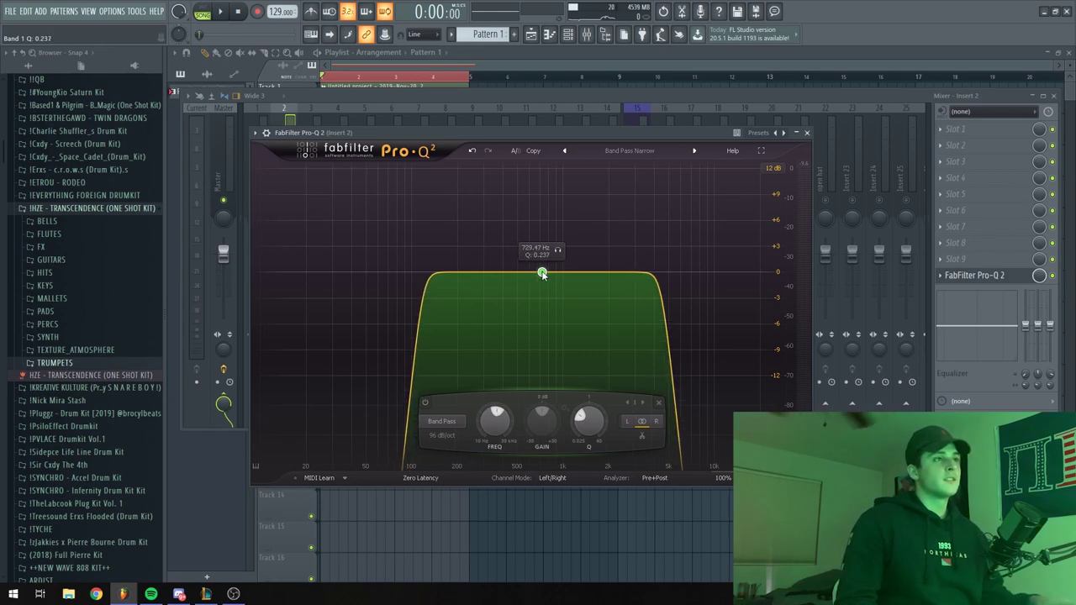
drag(529, 129, 532, 127)
key(space)
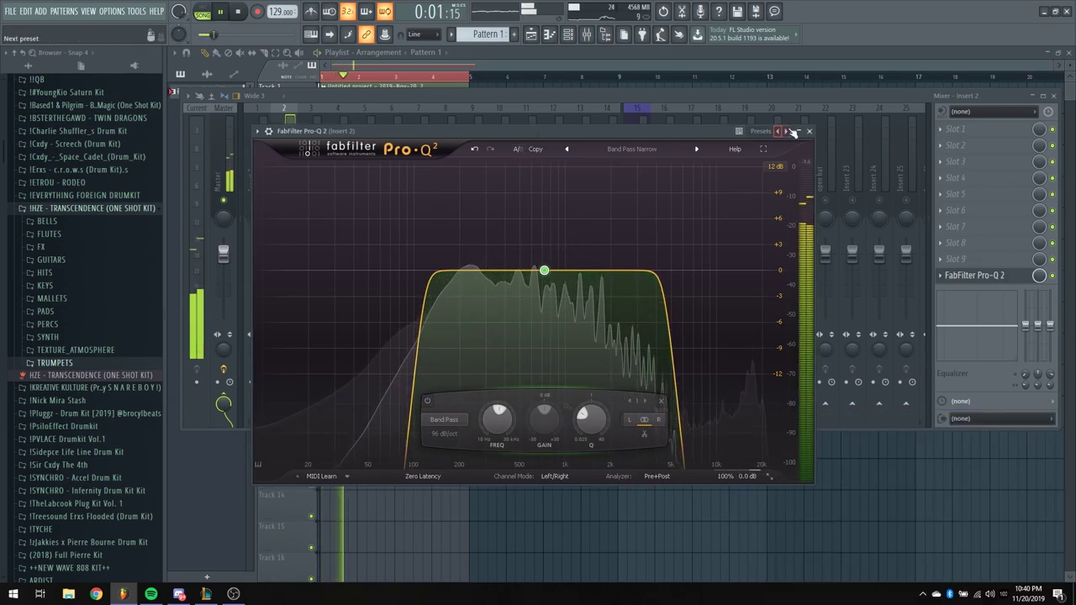
Add three bell bands: about -5.3 dB at 115 Hz, a deep cut near 3 kHz, and about +2.7 dB at 1116 Hz with Q 2.594
double_click(423, 316)
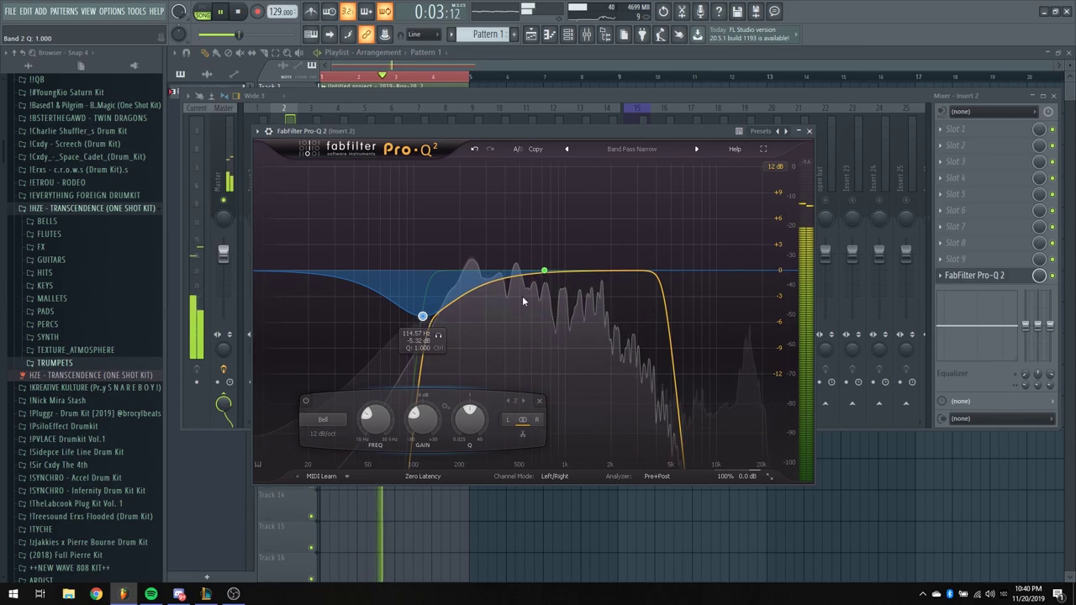
double_click(644, 358)
double_click(572, 248)
scroll(573, 273, up, 4)
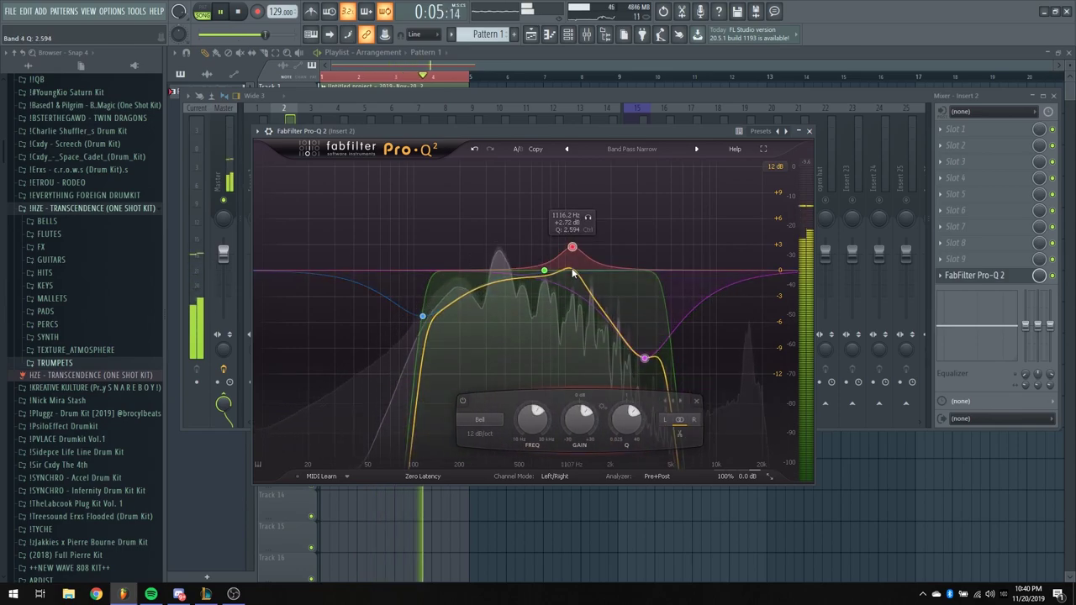
Close the equalizer, take insert 2 out of solo, and return to the playlist
key(Escape)
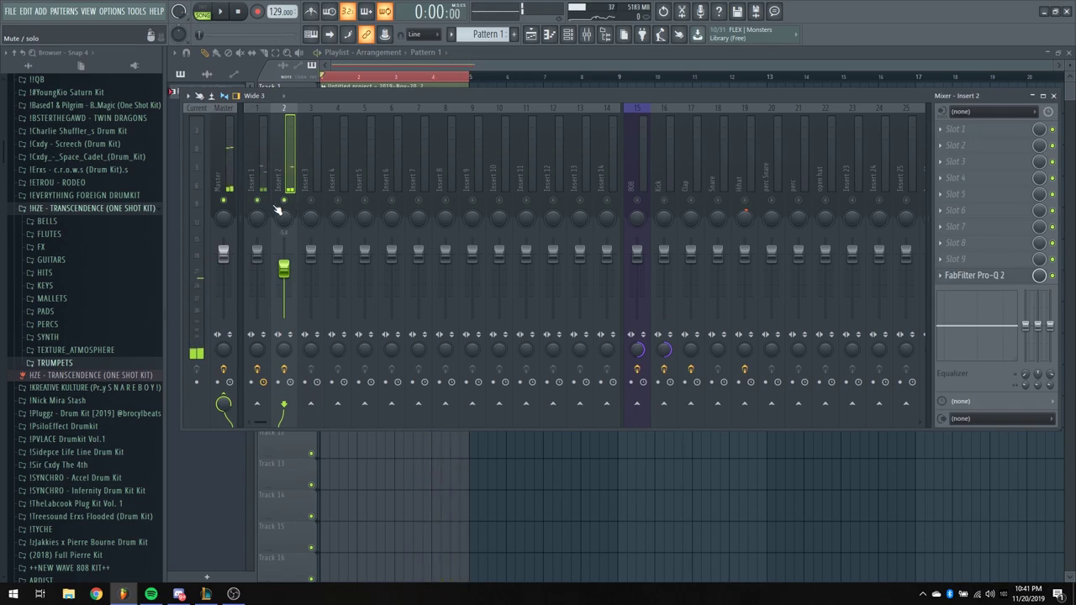
right_click(284, 200)
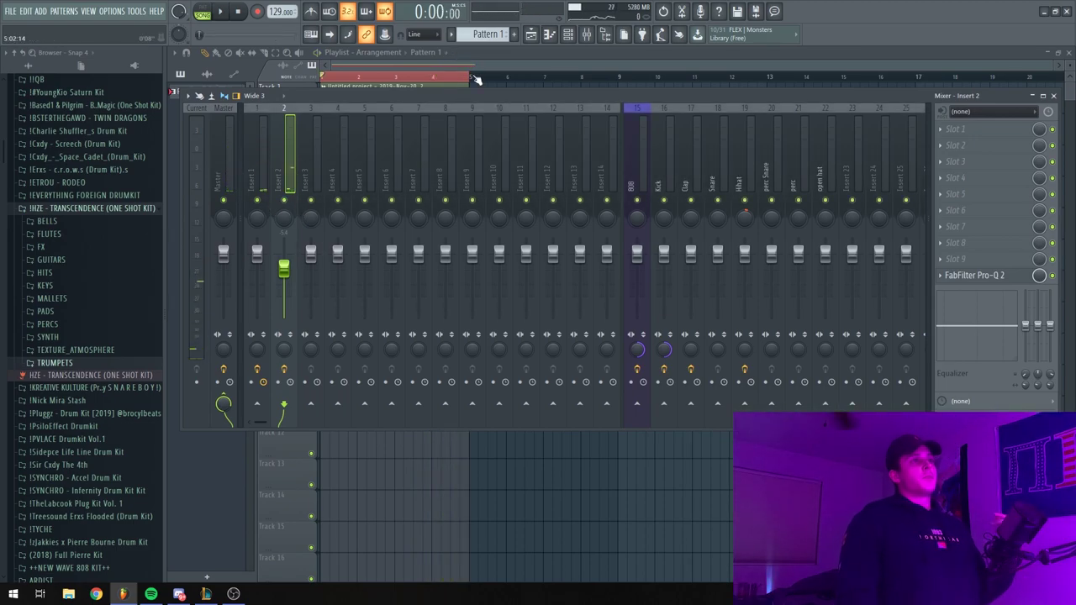
key(space)
key(F9)
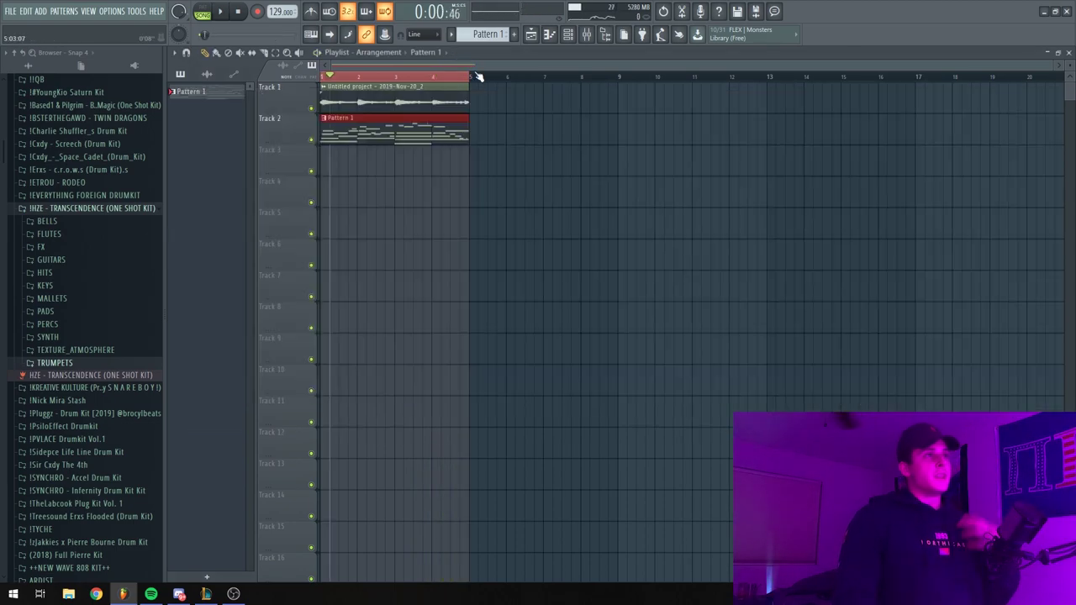
Add the "definite - bell" sample from the Based1 & Pilgrim one-shot kit's bells folder as a new channel
click(549, 36)
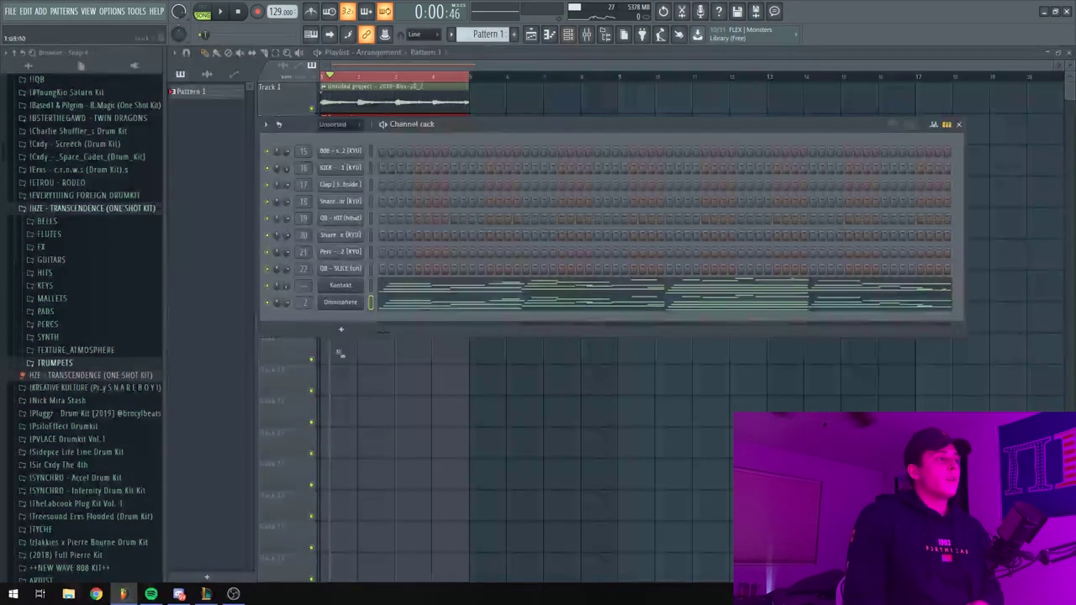
click(117, 210)
scroll(101, 336, up, 4)
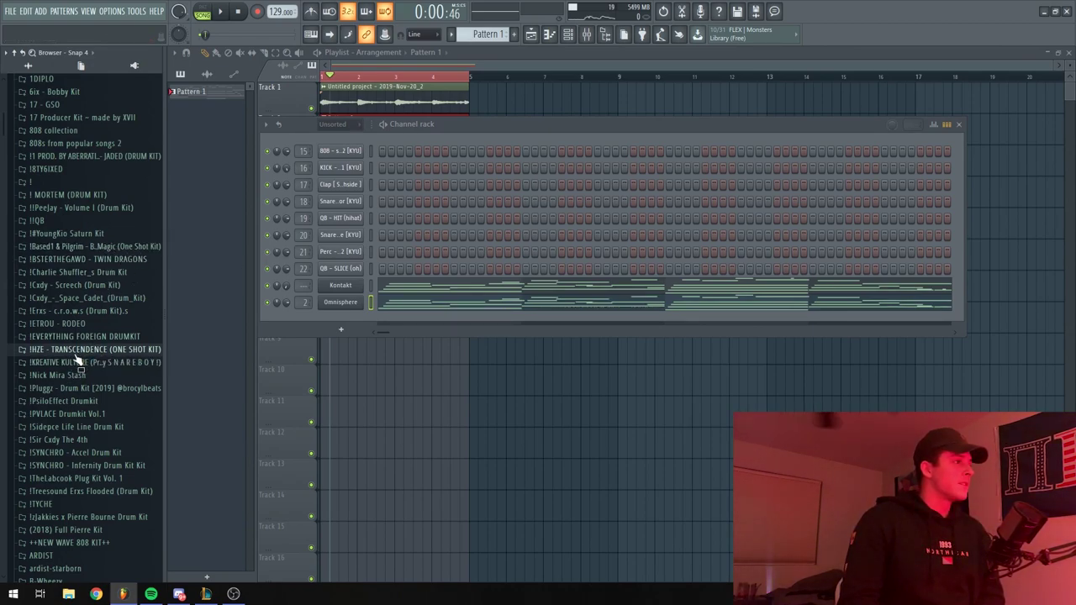
click(107, 246)
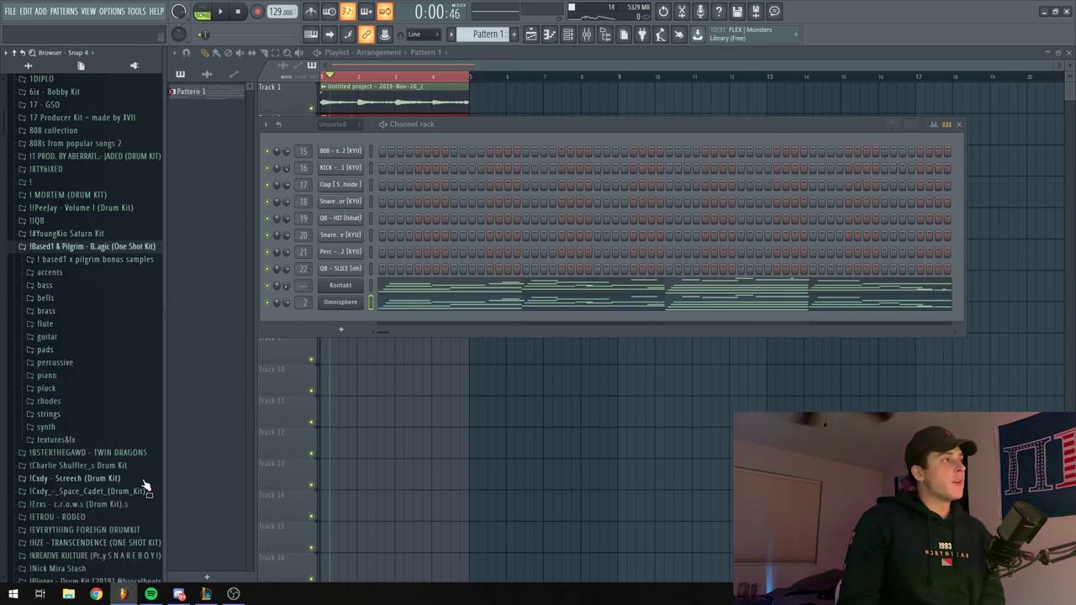
click(68, 301)
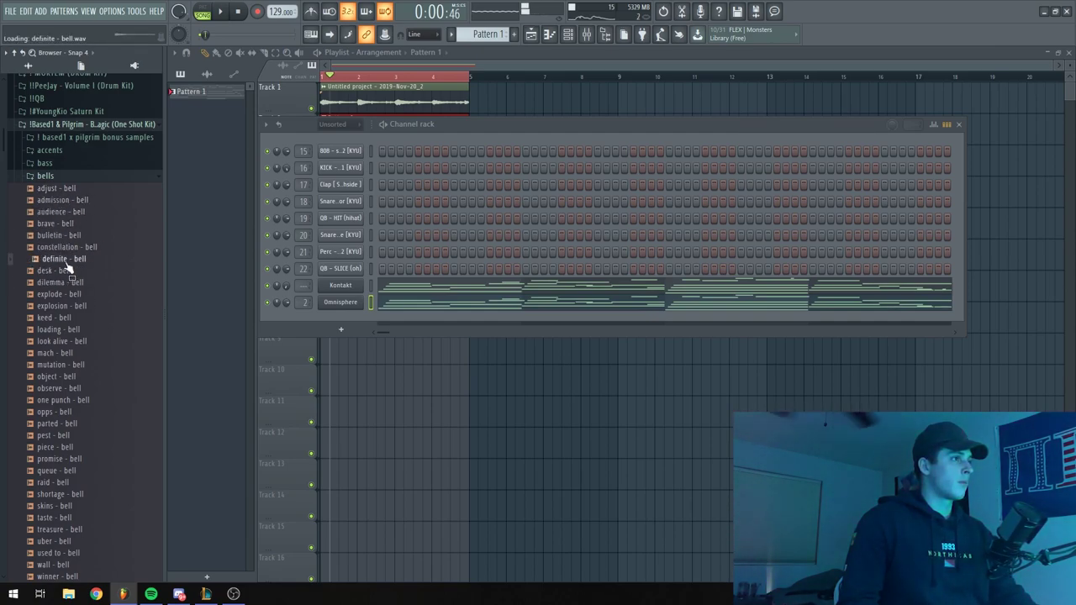
drag(336, 313, 341, 324)
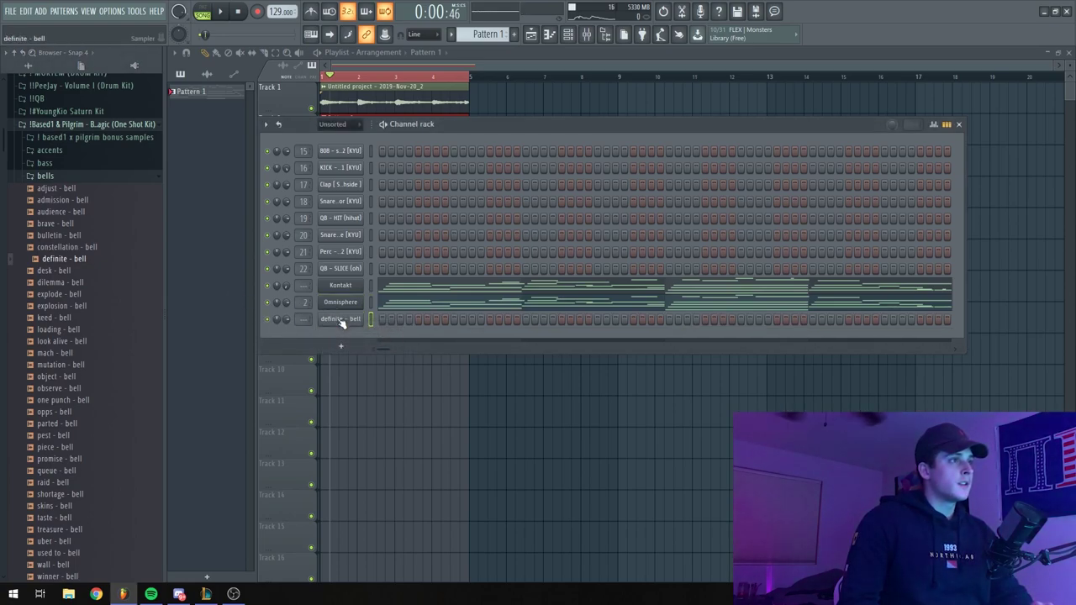
Open the "definite - bell" sample in Edison and detect its pitch regions
click(341, 322)
click(285, 197)
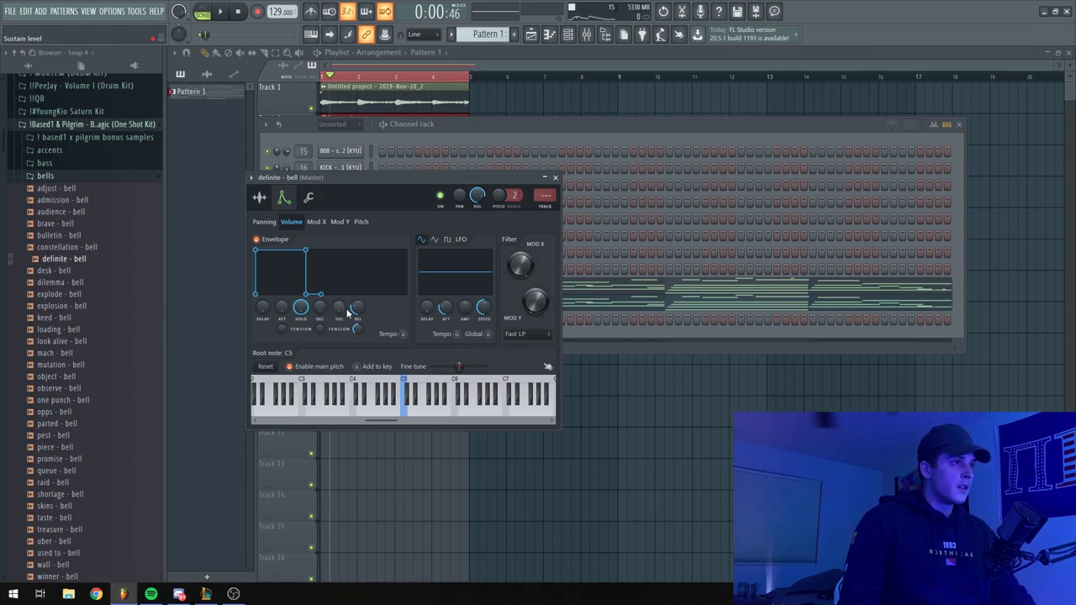
click(260, 197)
right_click(338, 404)
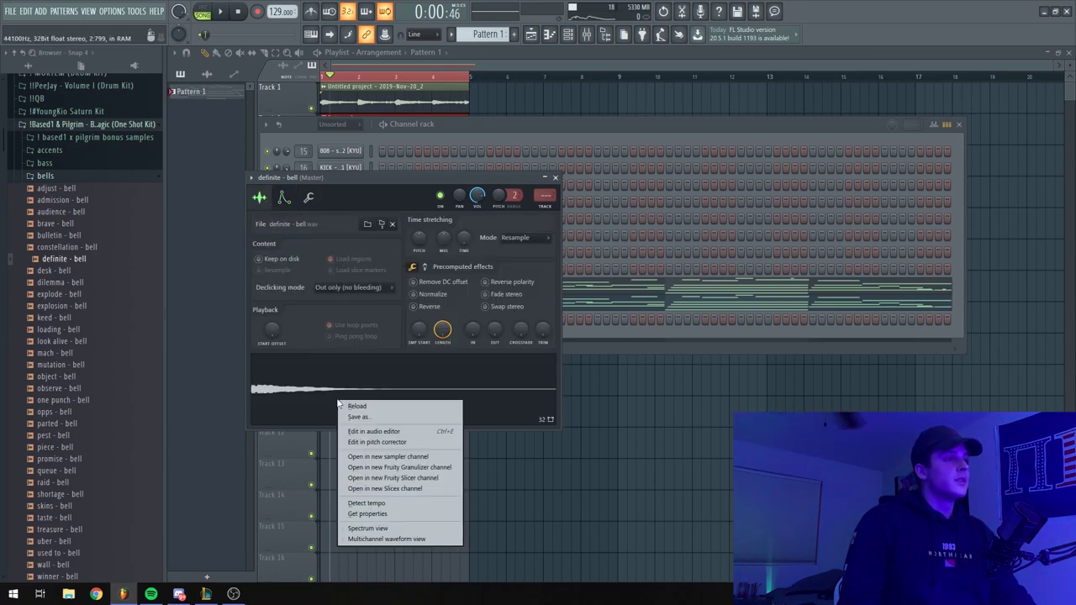
click(387, 431)
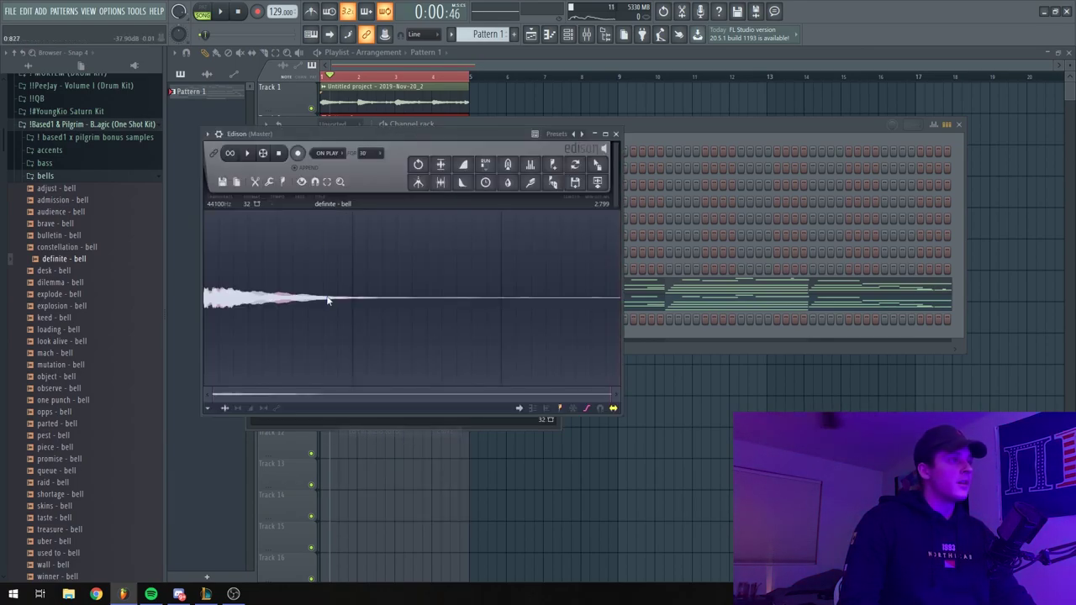
click(298, 182)
click(328, 342)
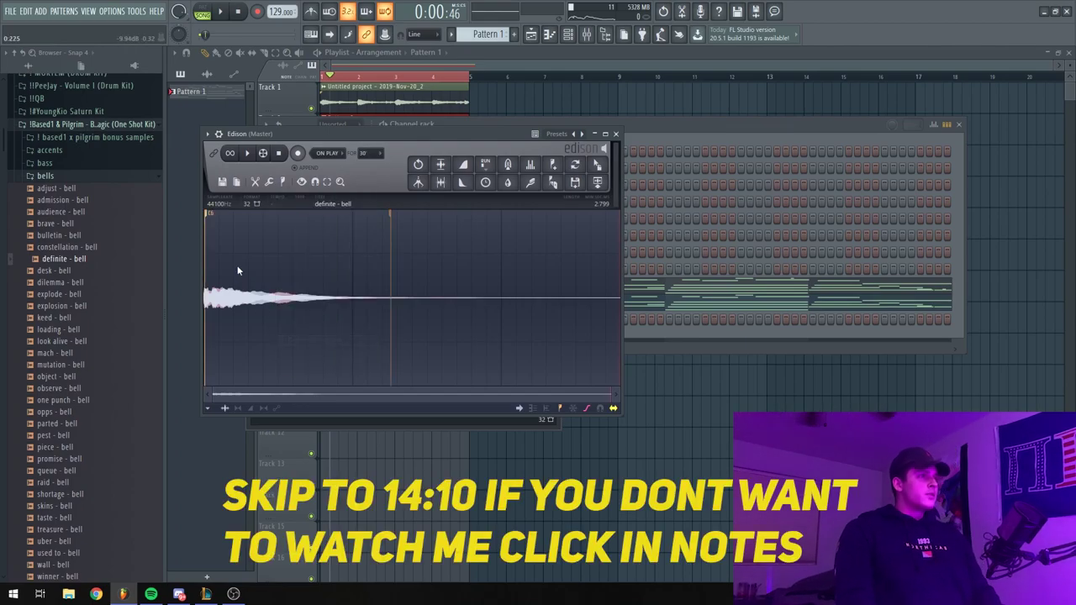
Close Edison and open the piano roll for the "definite - bell" channel
click(616, 135)
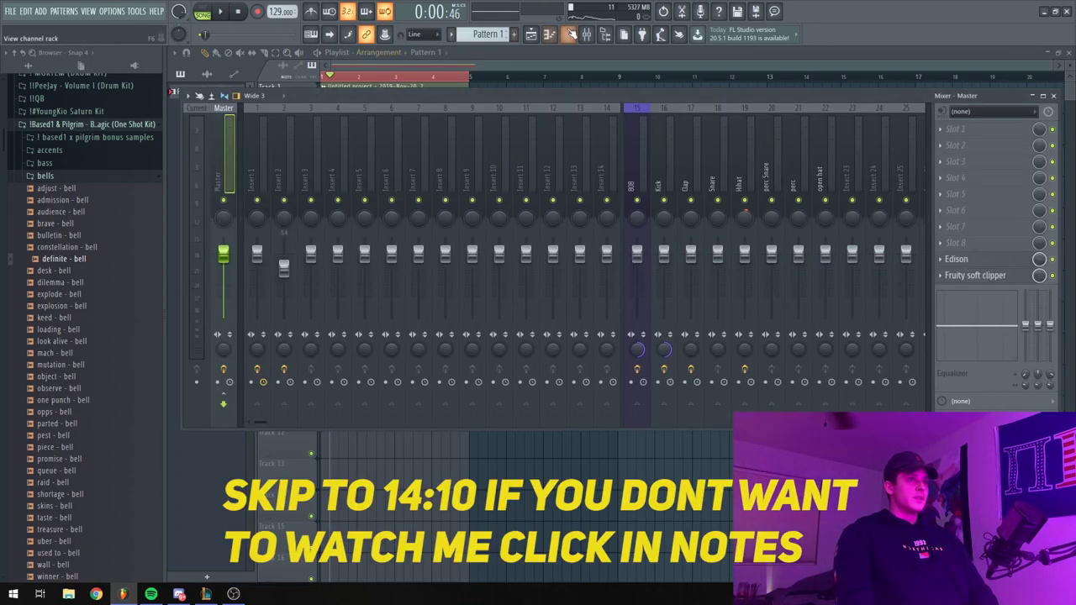
click(569, 34)
right_click(336, 322)
click(395, 319)
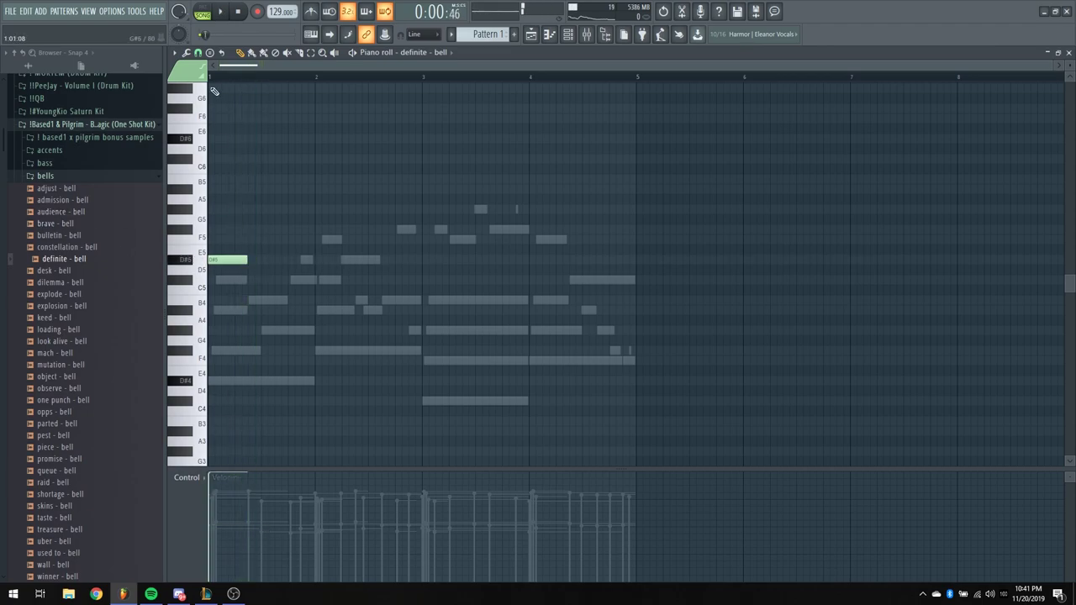
Start the bell melody in bar 1 with two-step D#5 and F#5 notes, an eight-step F5, and a C#5
key(space)
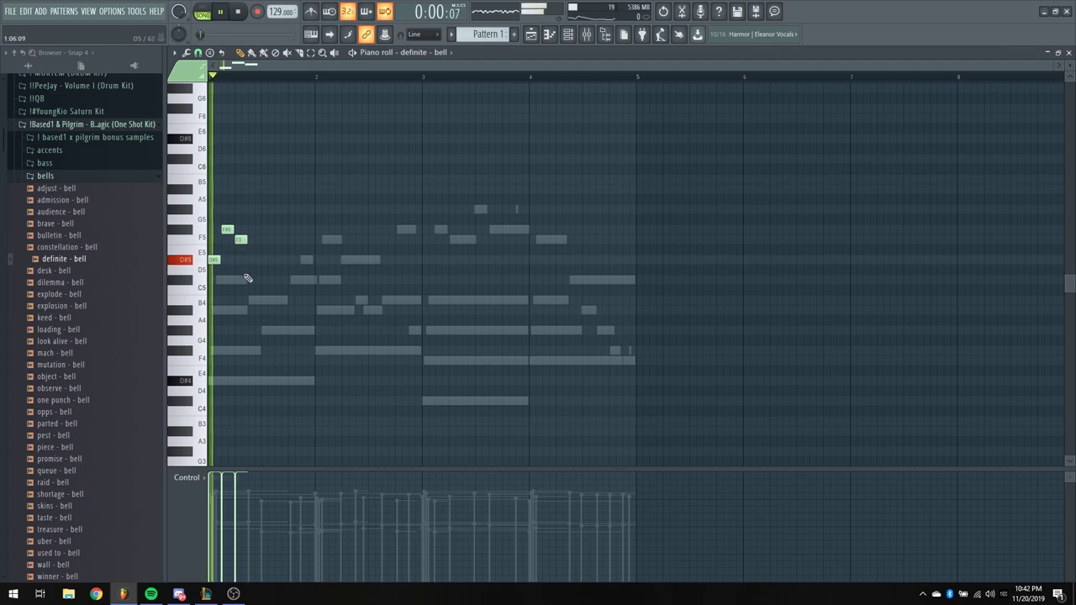
drag(247, 240, 287, 241)
click(291, 260)
right_click(296, 260)
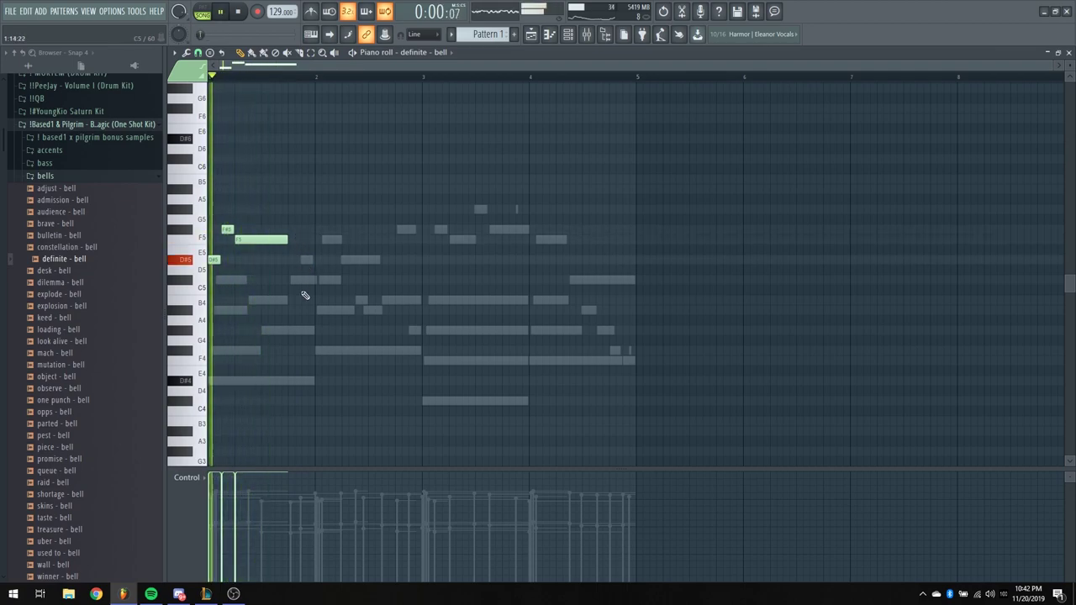
click(300, 280)
key(space)
key(space)
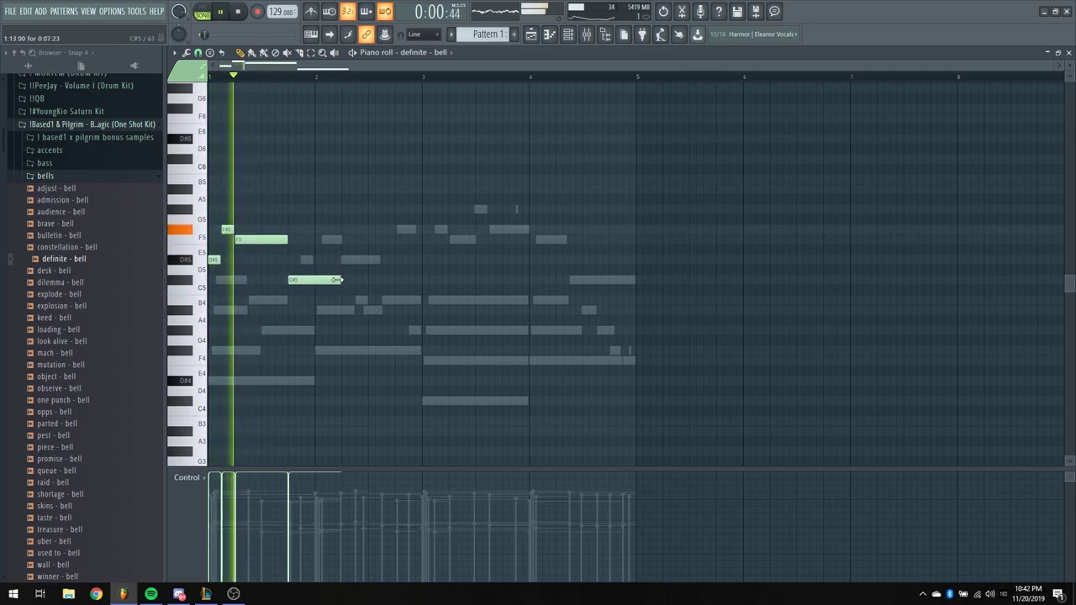
Add B4 and A#4 after the C#5, and shorten the C#5 and B4 to two steps each
click(317, 300)
click(330, 311)
key(space)
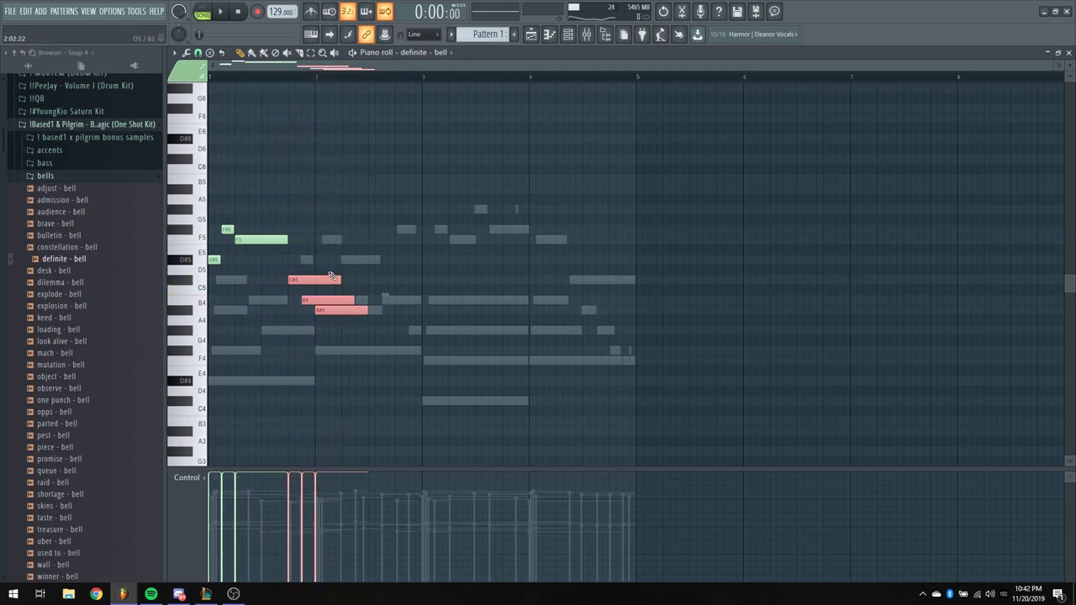
drag(332, 277, 292, 278)
key(space)
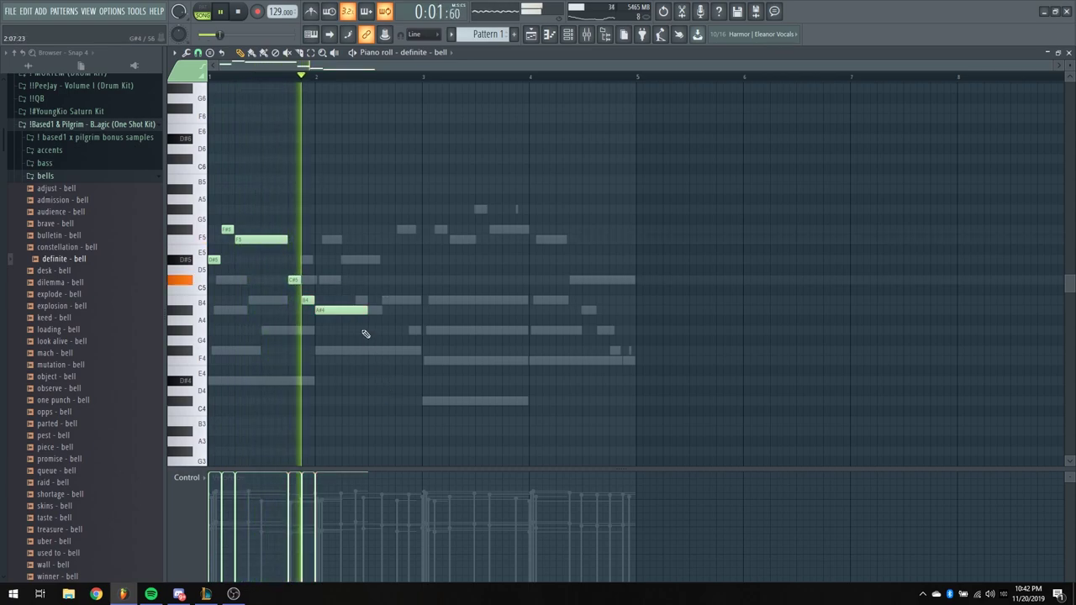
Shorten the bar 2 A#4 to six steps and continue with B4, A#4, B4 and C#5 notes through the end of the bar
key(space)
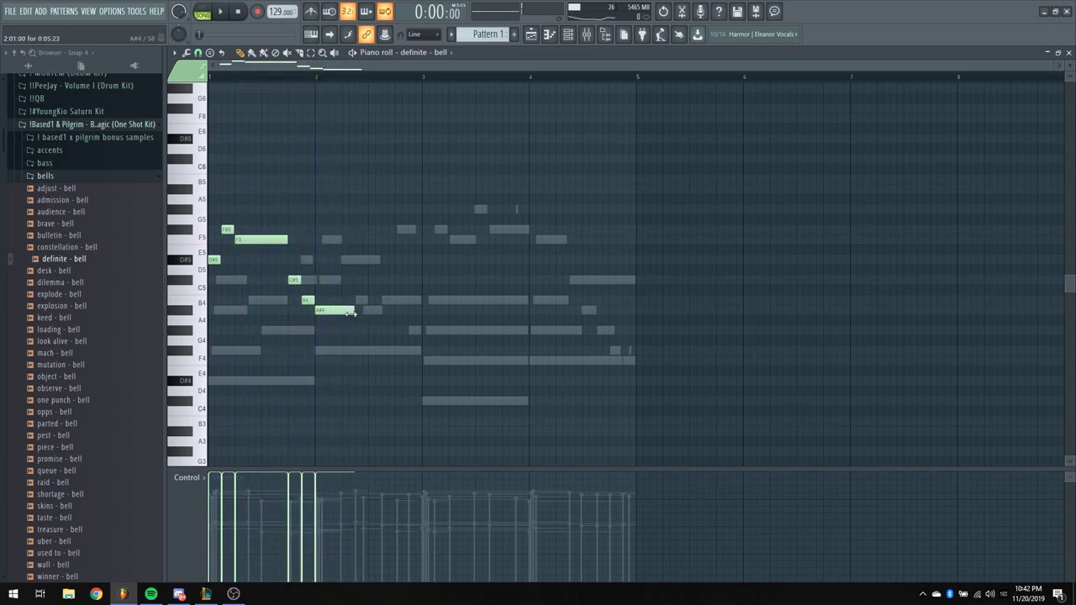
key(space)
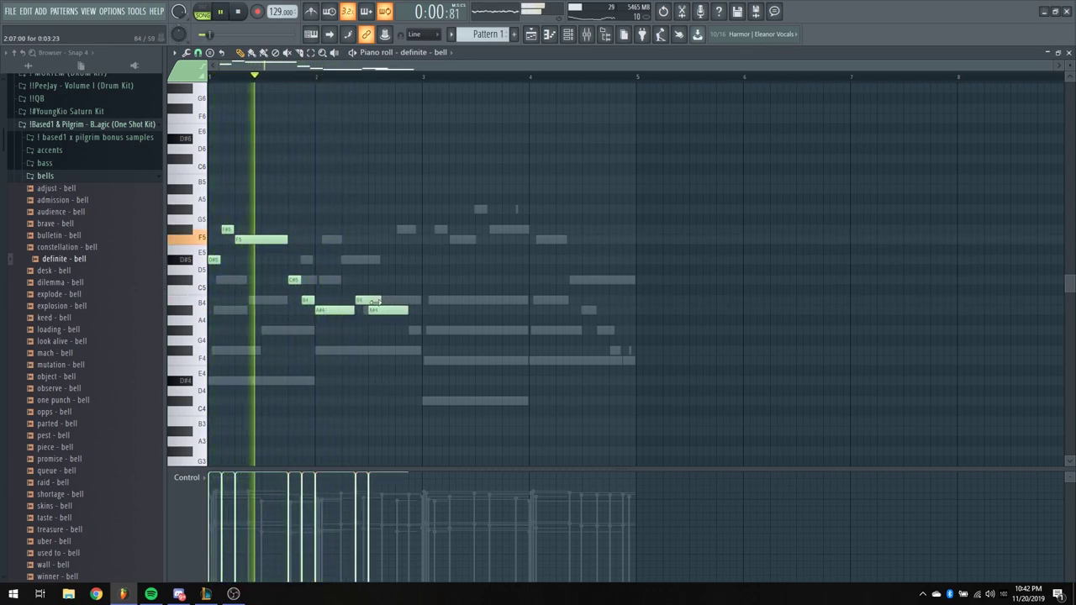
key(space)
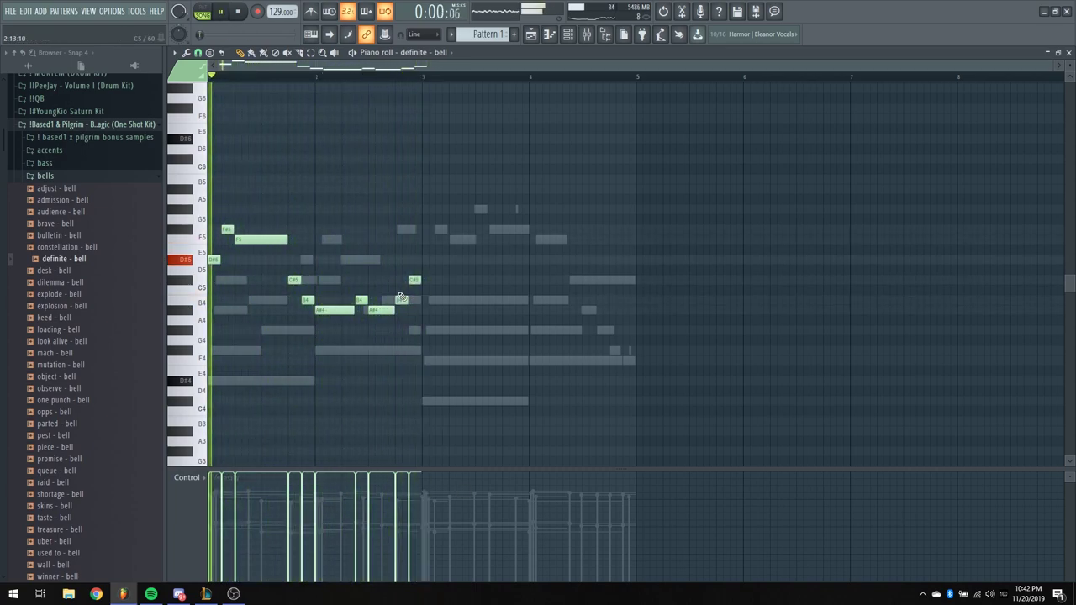
Replace the closing B4 and C#5 of bar 2 with a single four-step G#4
right_click(402, 300)
key(space)
click(395, 330)
key(space)
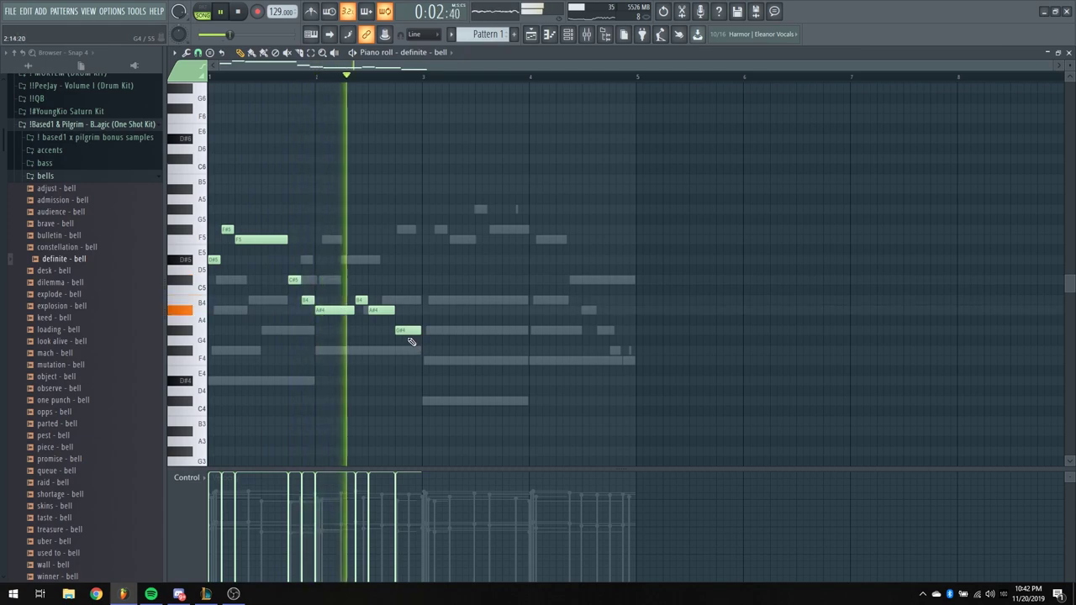
key(space)
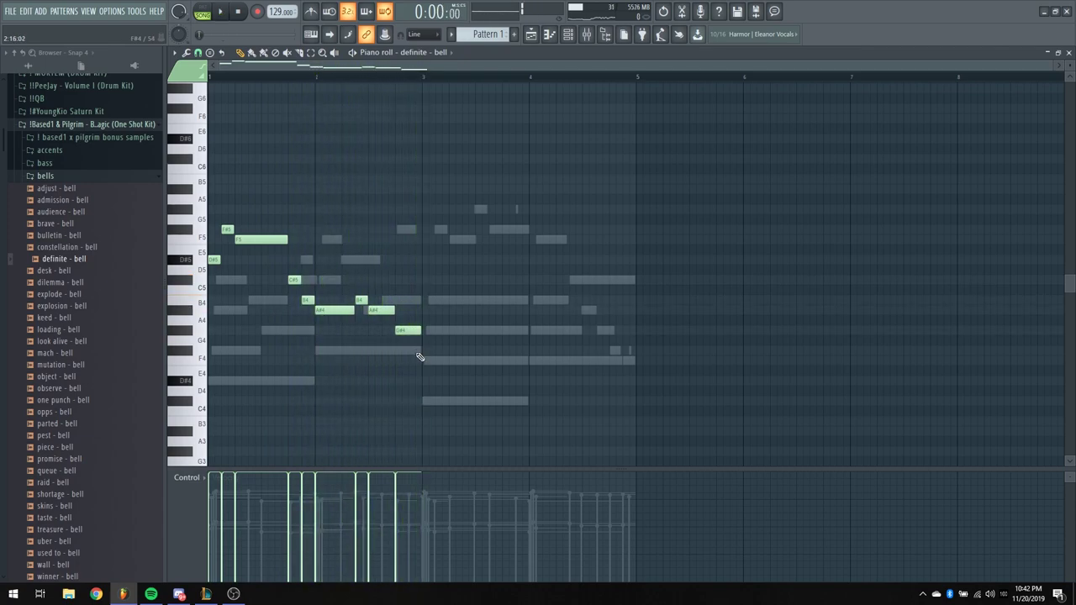
Add a four-step C#5 at the start of bar 3, followed by single-step F, G#, B and G# notes raised to octave 5
key(ctrl+Up)
key(space)
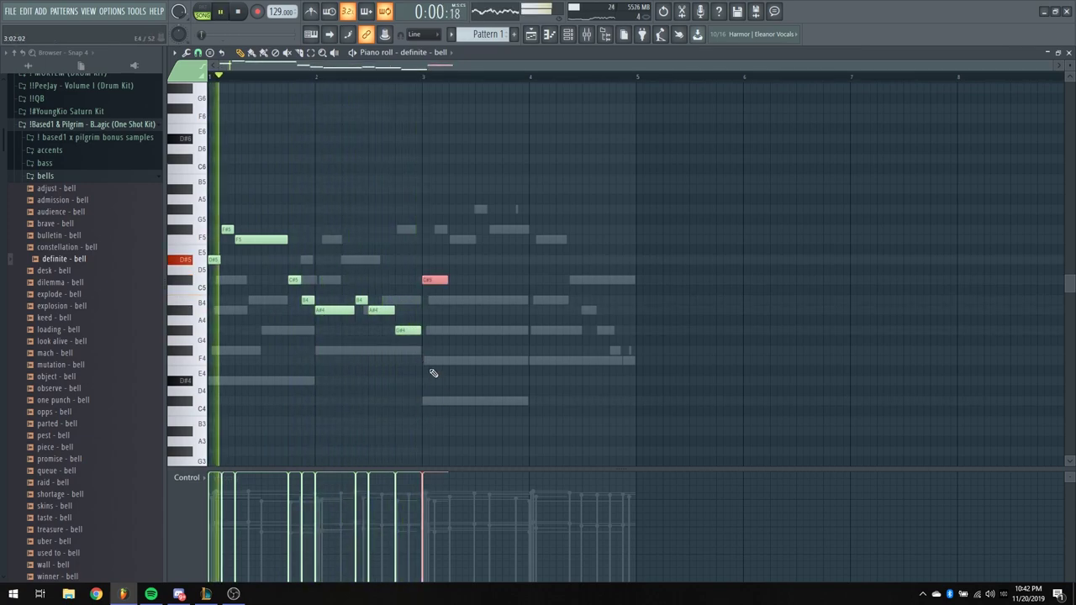
key(space)
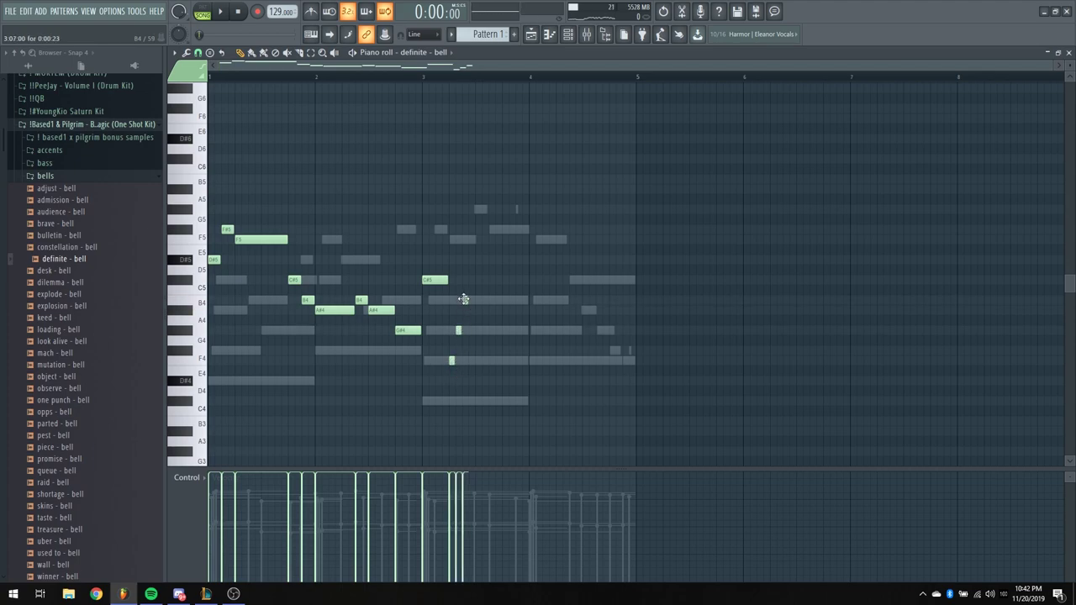
drag(492, 404, 454, 296)
key(ctrl+Up)
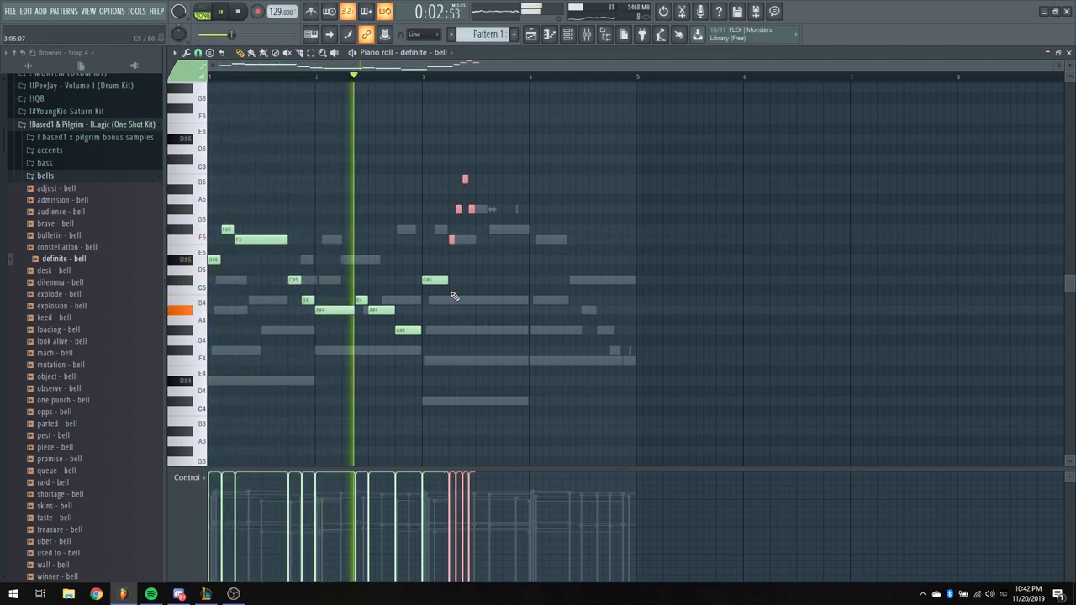
Lengthen the bar 3 B5 to two steps and follow it with a two-step G#5 and a six-step F#5
click(506, 360)
right_click(472, 209)
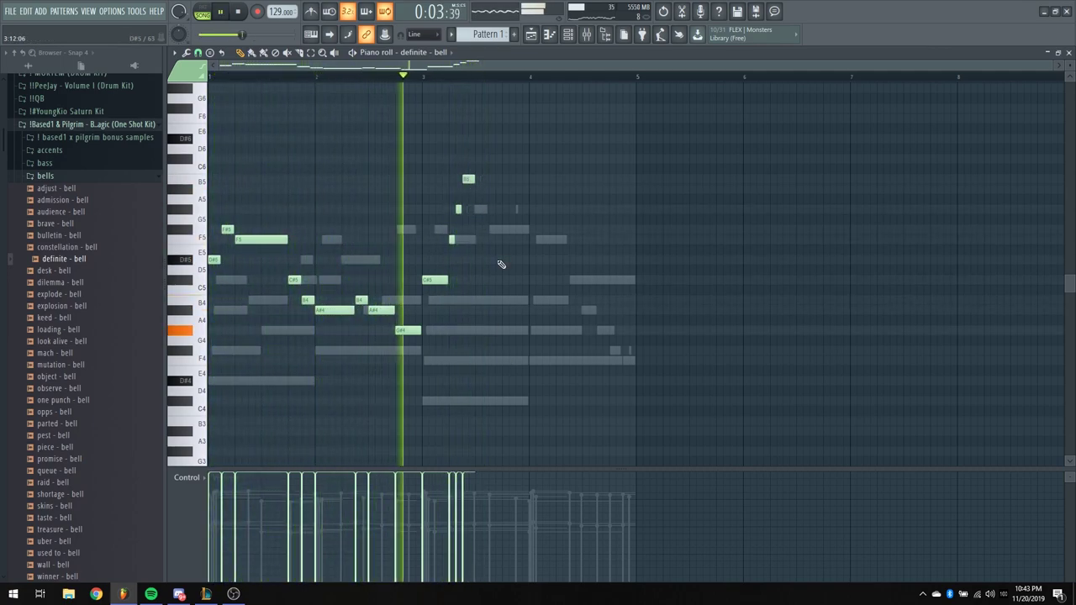
key(space)
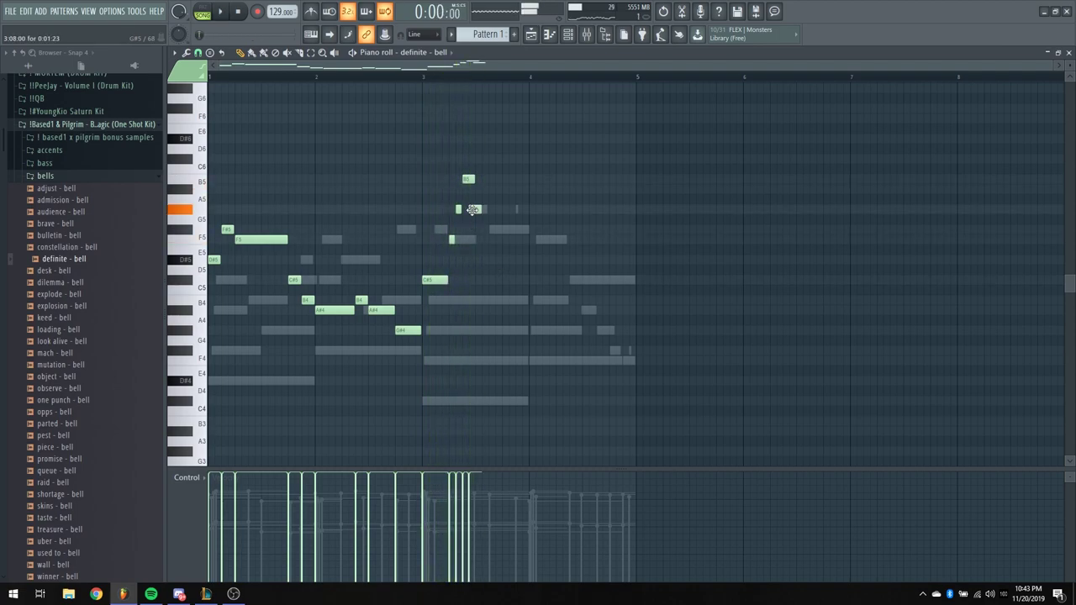
key(space)
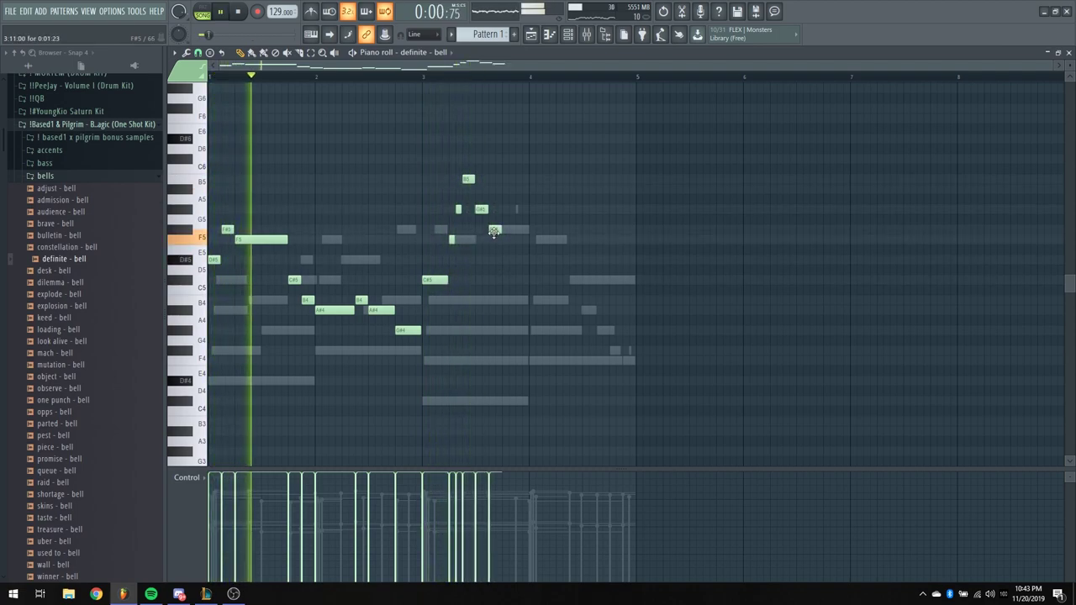
click(497, 232)
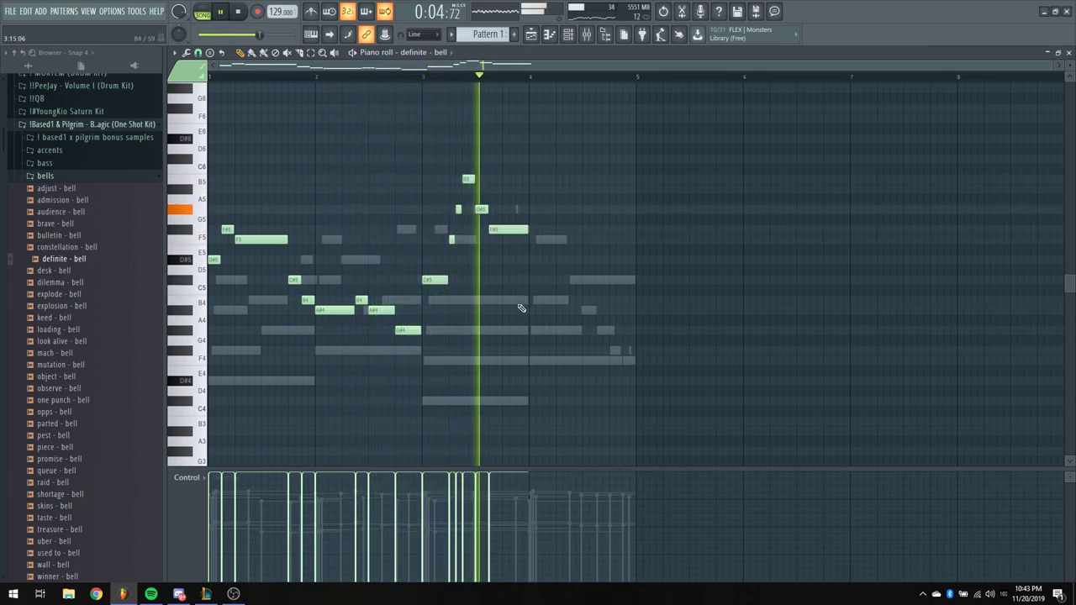
Lengthen the first bar 3 F5 to two steps, replacing the high G#5 and B5 phrase with F#5, and end the bar on F5
key(space)
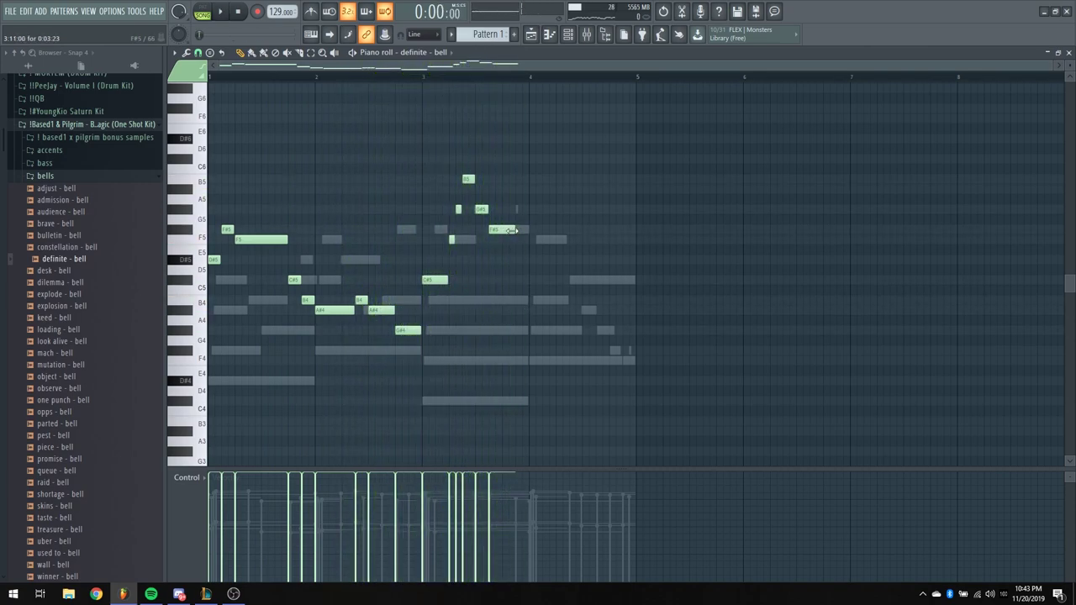
key(space)
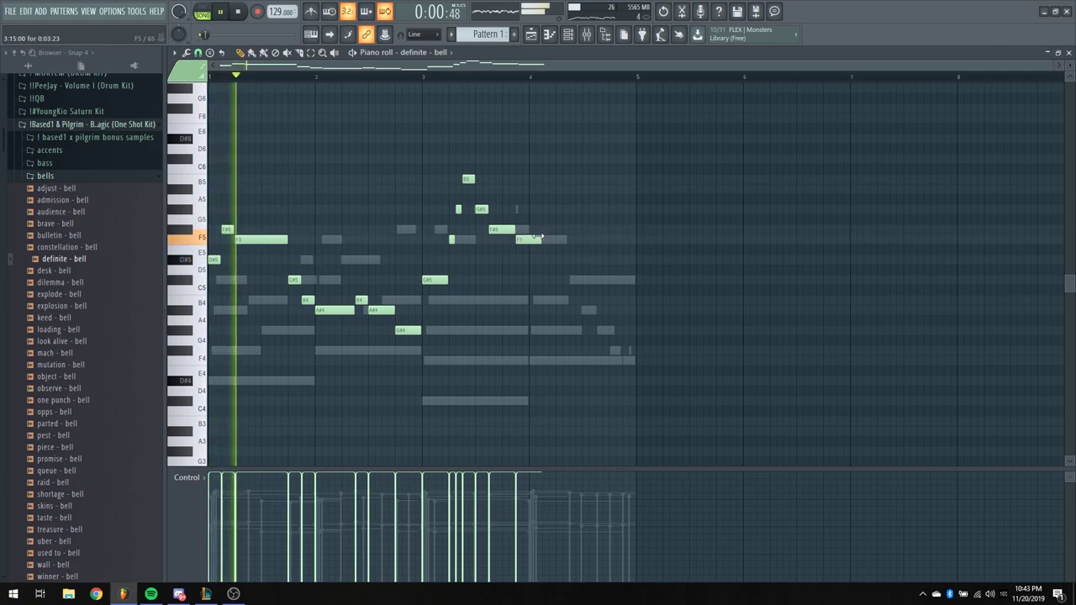
drag(458, 208, 458, 239)
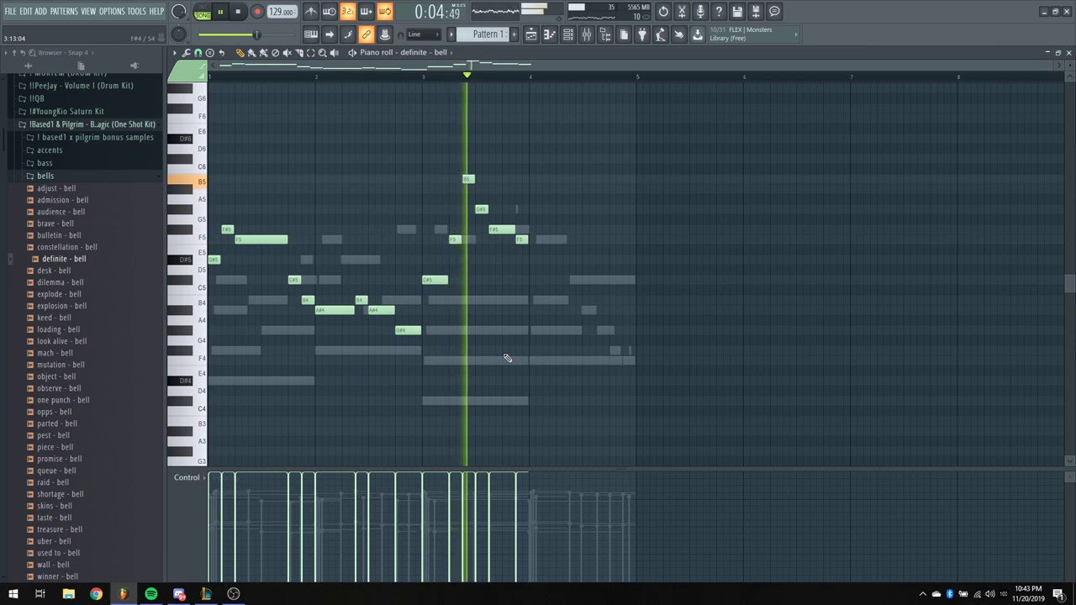
drag(469, 179, 475, 230)
right_click(485, 230)
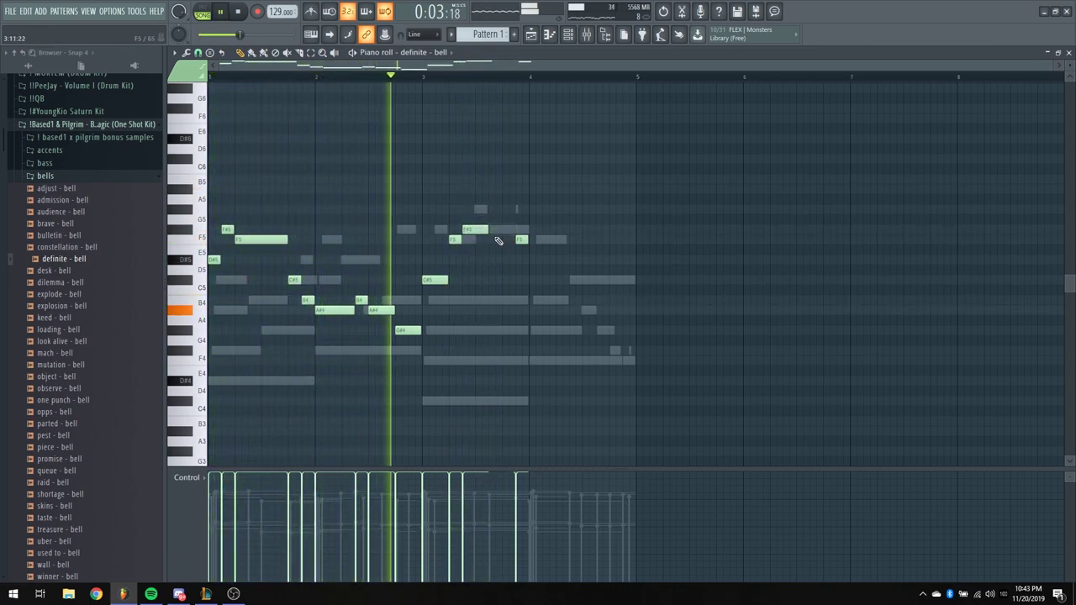
Extend the bar 3 F#5 to eight steps and add an eight-step D#5 at the start of bar 4
key(space)
key(space)
key(space)
drag(526, 279, 533, 260)
key(space)
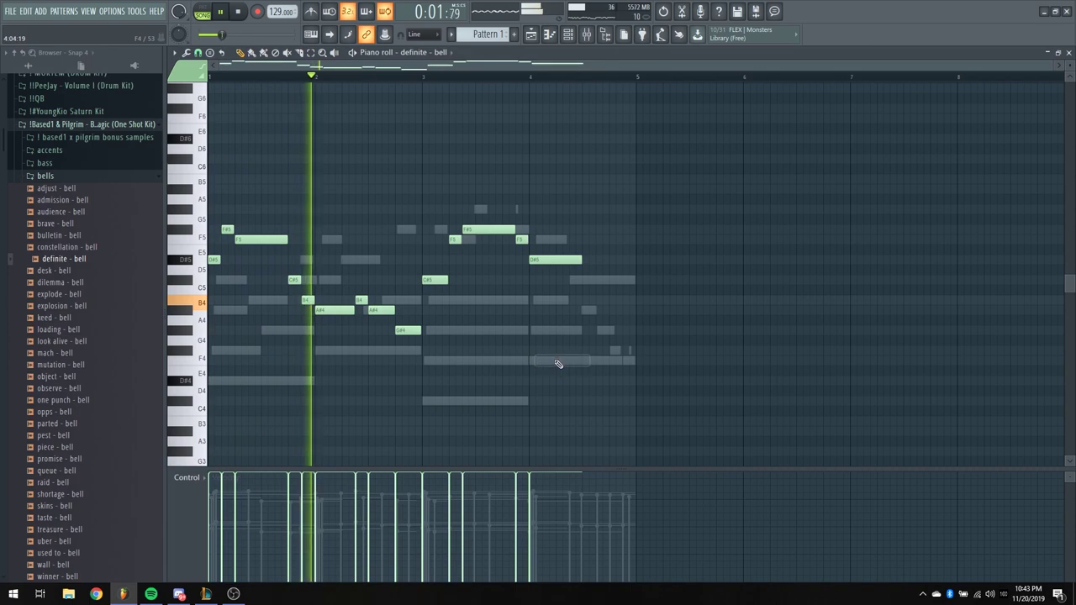
click(538, 240)
right_click(555, 239)
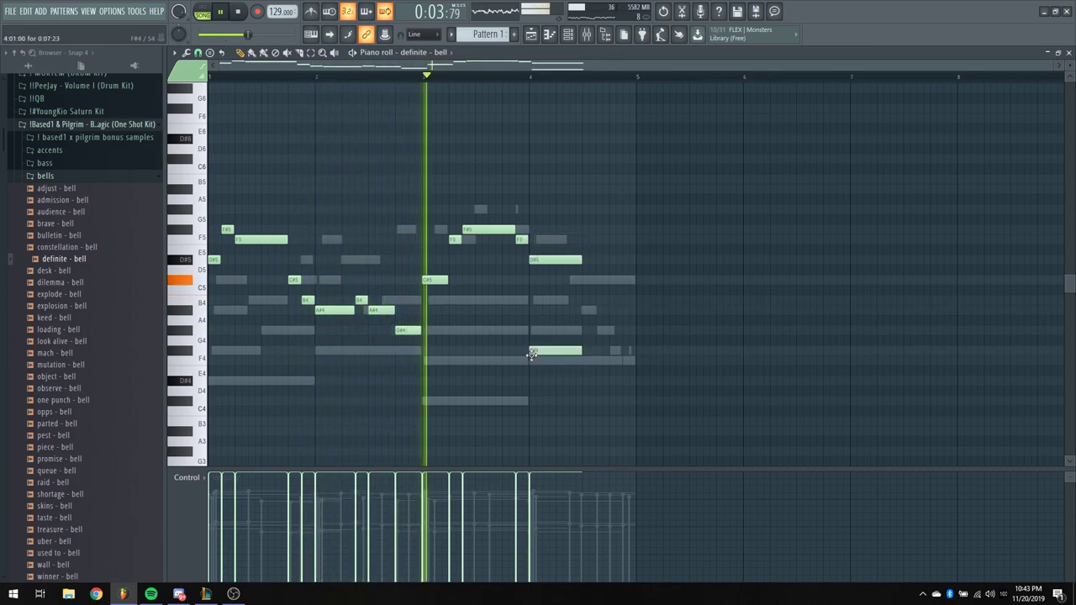
key(space)
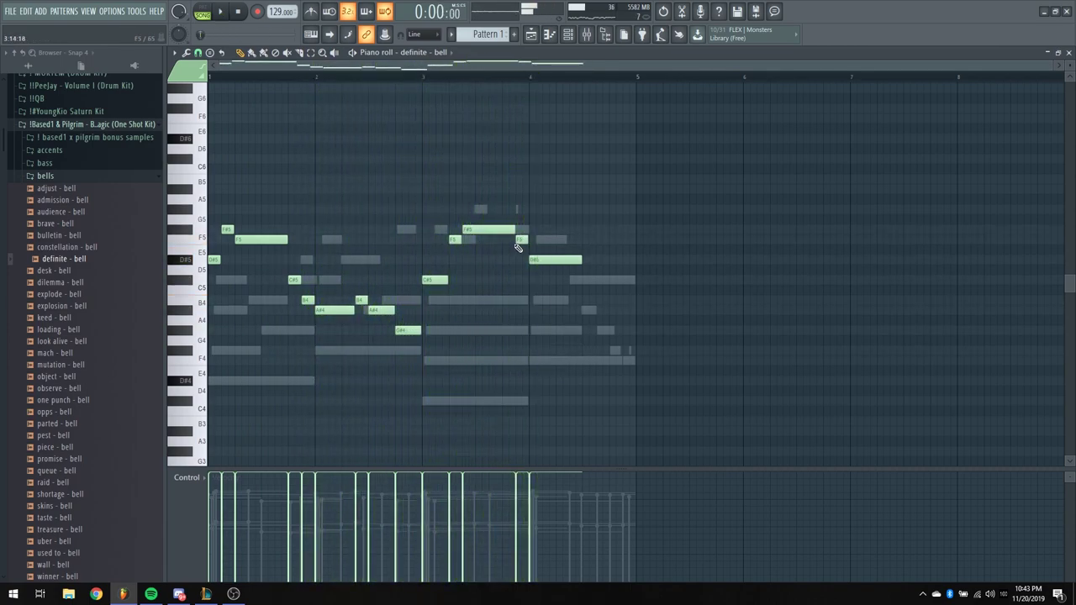
Replace the last note of bar 3 with a two-step G#5 and the bar 4 D#5 with a six-step F5
key(space)
drag(534, 258, 527, 210)
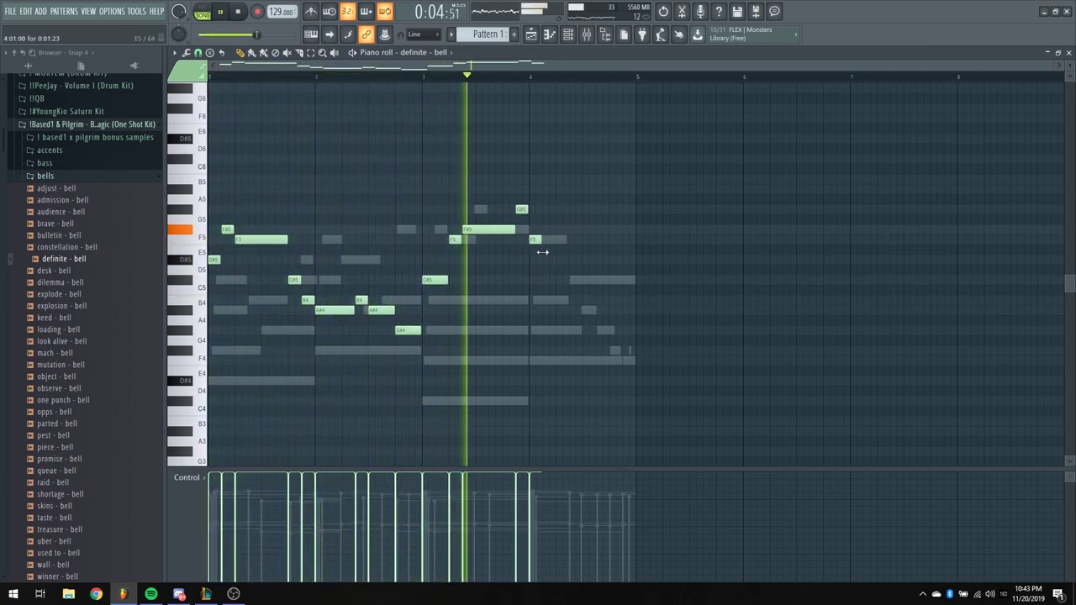
key(d)
key(space)
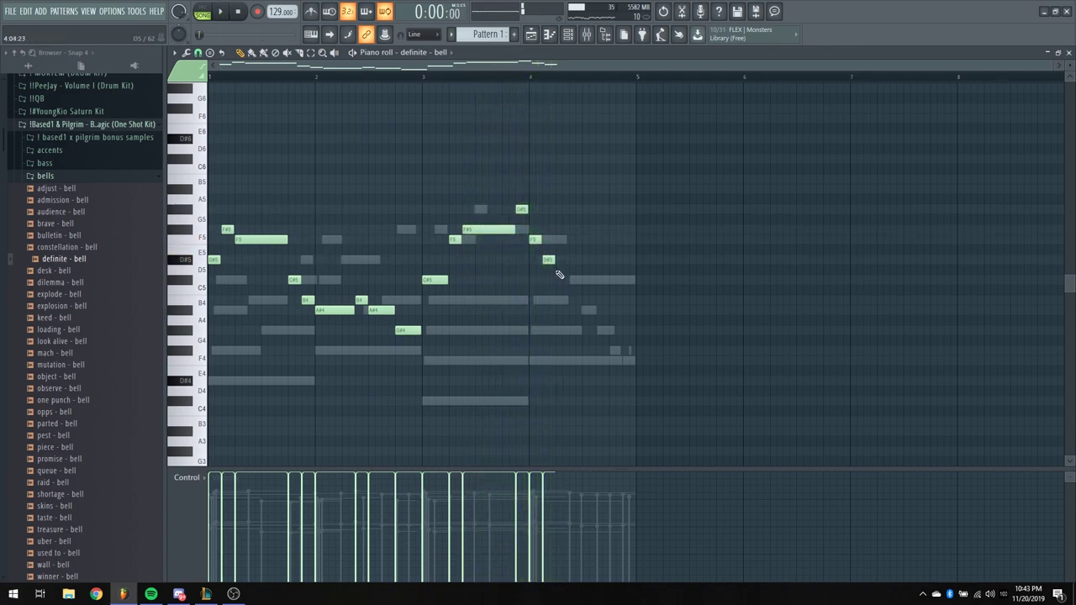
key(ctrl+z)
key(space)
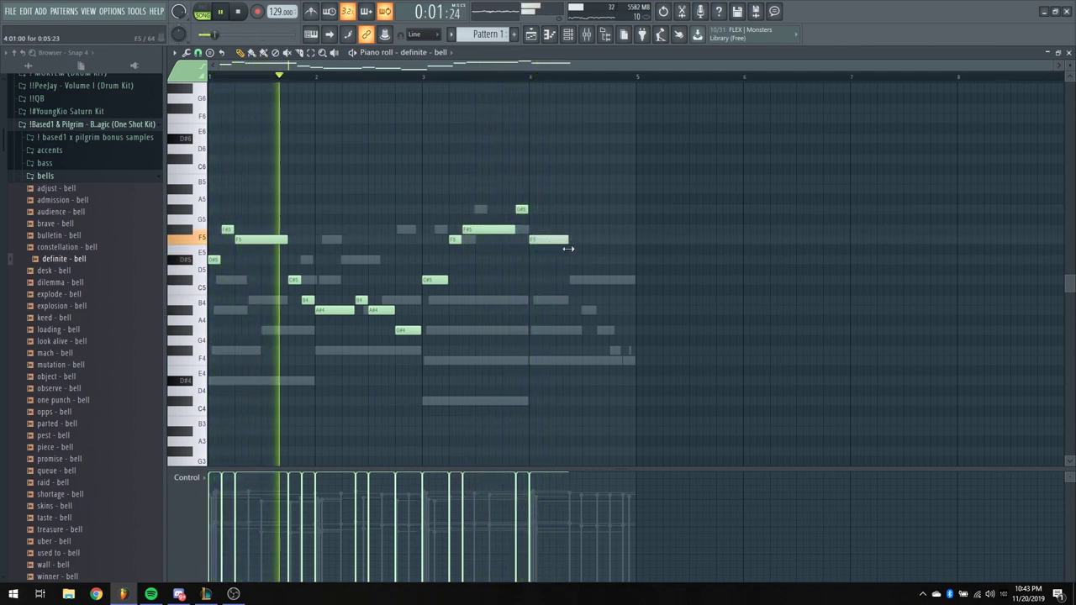
Add descending C#5 and A#4 notes to bar 4 of the bell melody and lengthen the A#4
drag(607, 281, 581, 281)
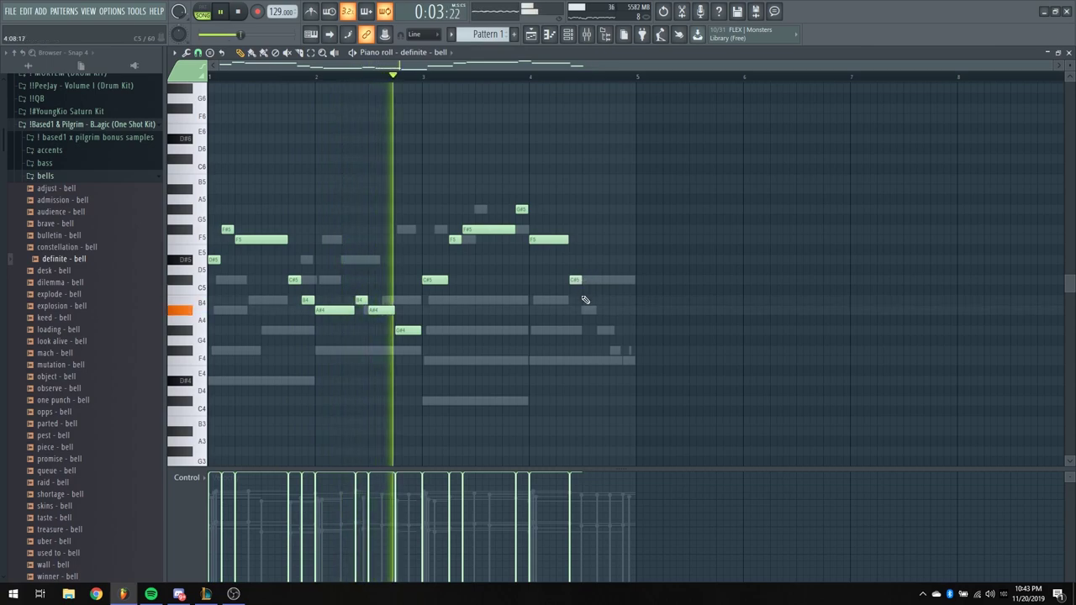
click(586, 309)
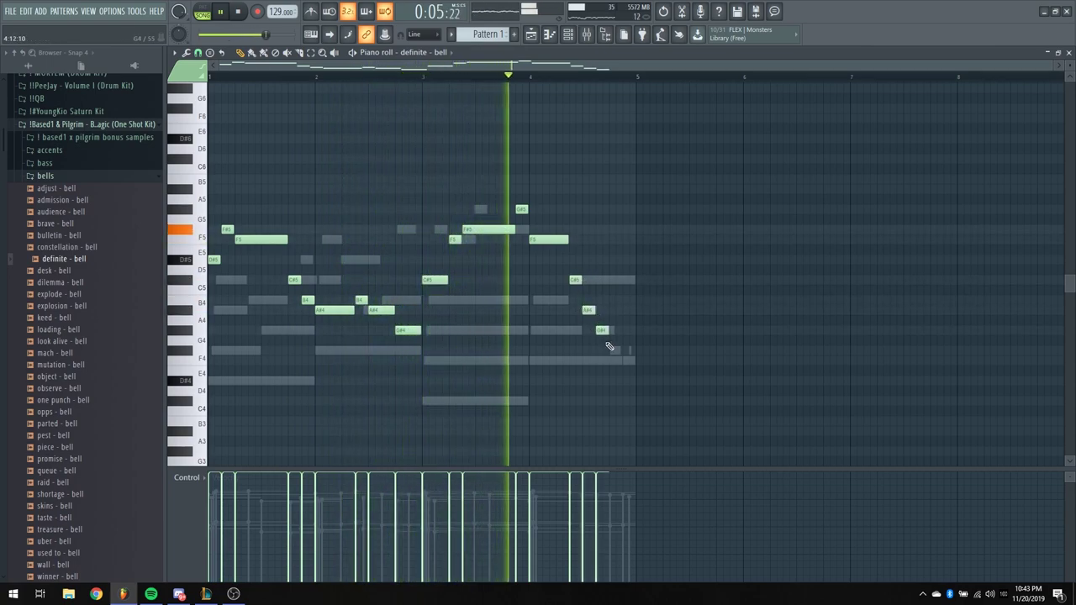
click(604, 330)
drag(609, 330, 627, 355)
key(space)
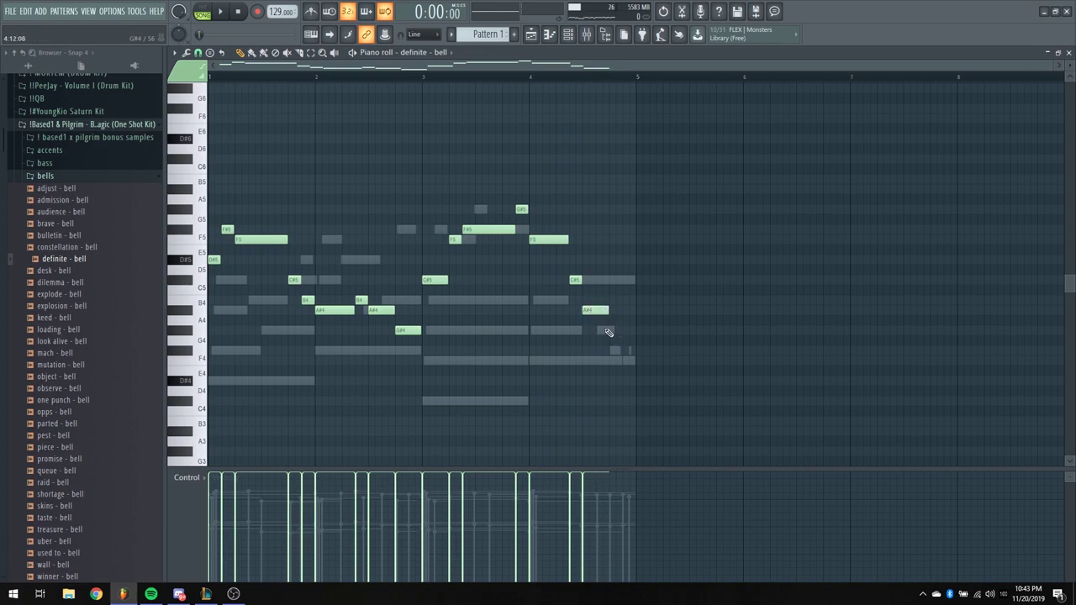
End the bell melody on an F4 note, removing the G#4 before it and extending the F4 back into its place
key(space)
drag(633, 331, 622, 331)
click(629, 359)
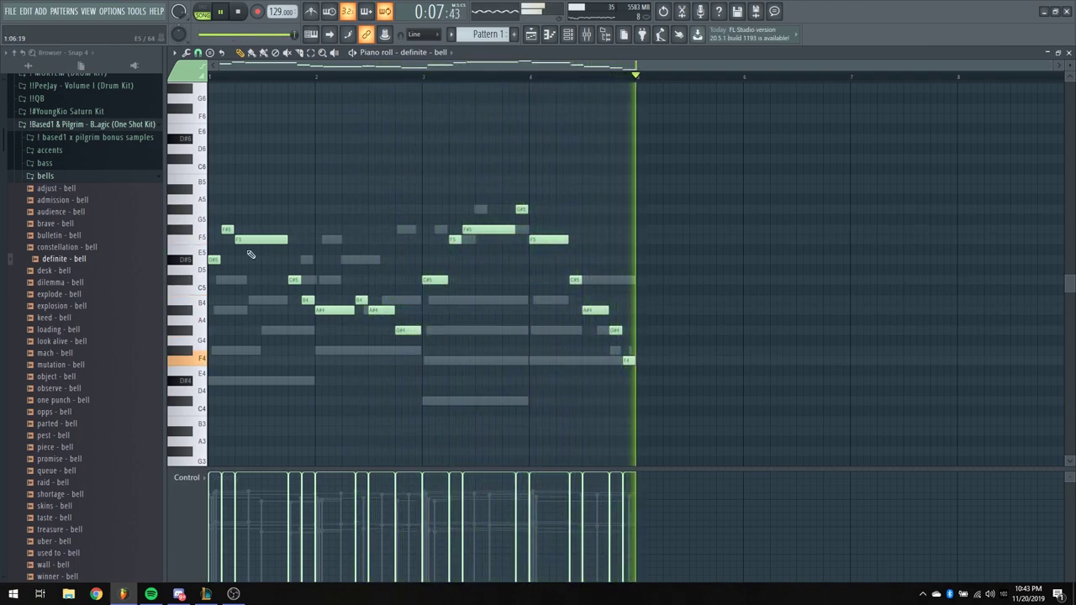
right_click(614, 331)
drag(624, 361, 611, 360)
key(space)
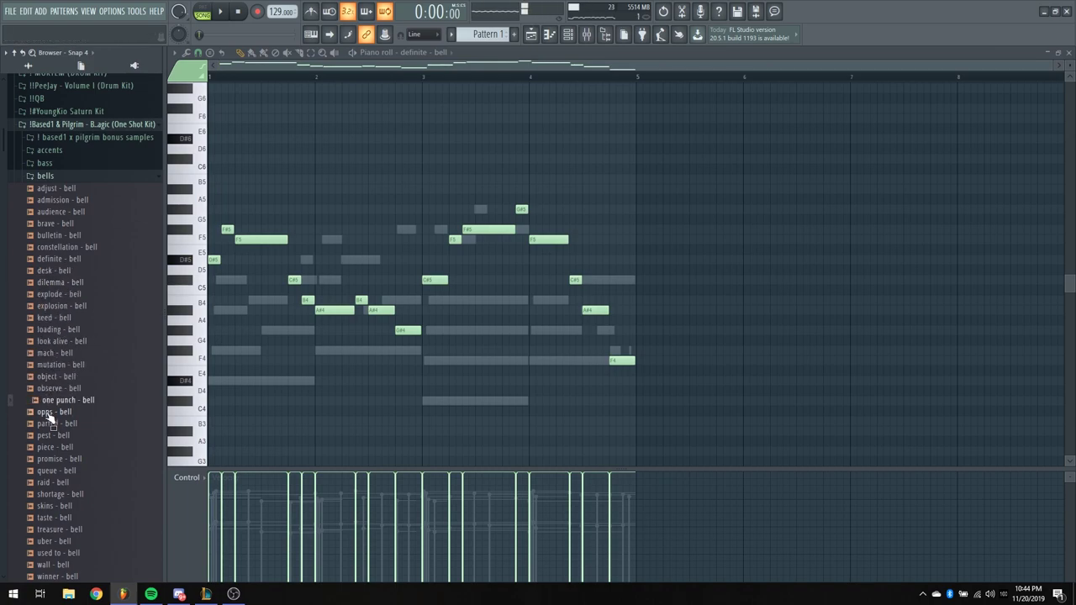
Play the melody with the observe - bell sample and detect the sample's pitch regions in the Edison audio editor
key(space)
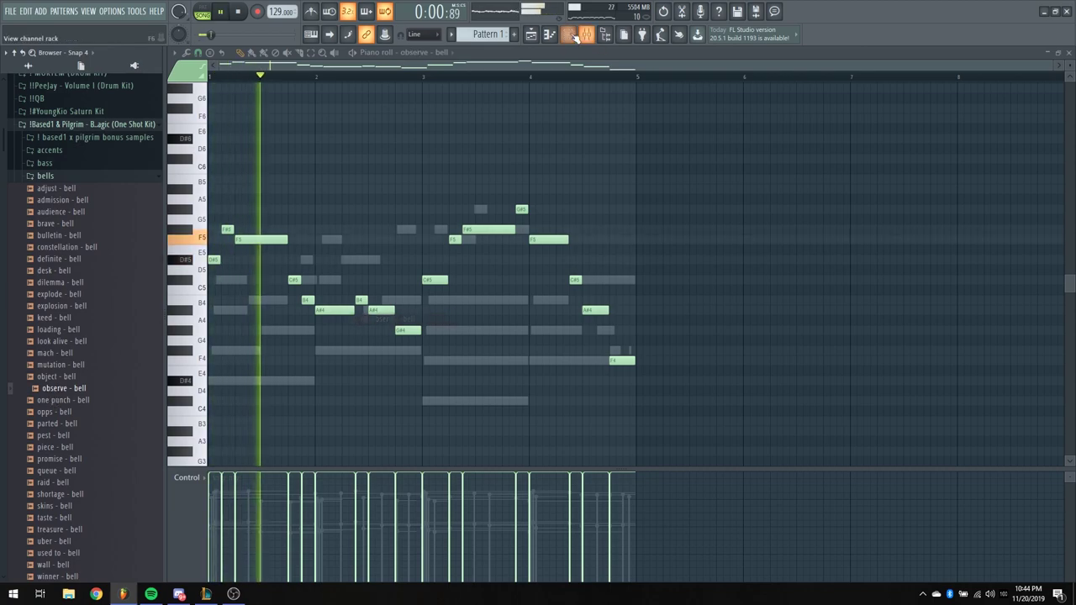
key(F6)
click(334, 320)
right_click(331, 392)
click(358, 422)
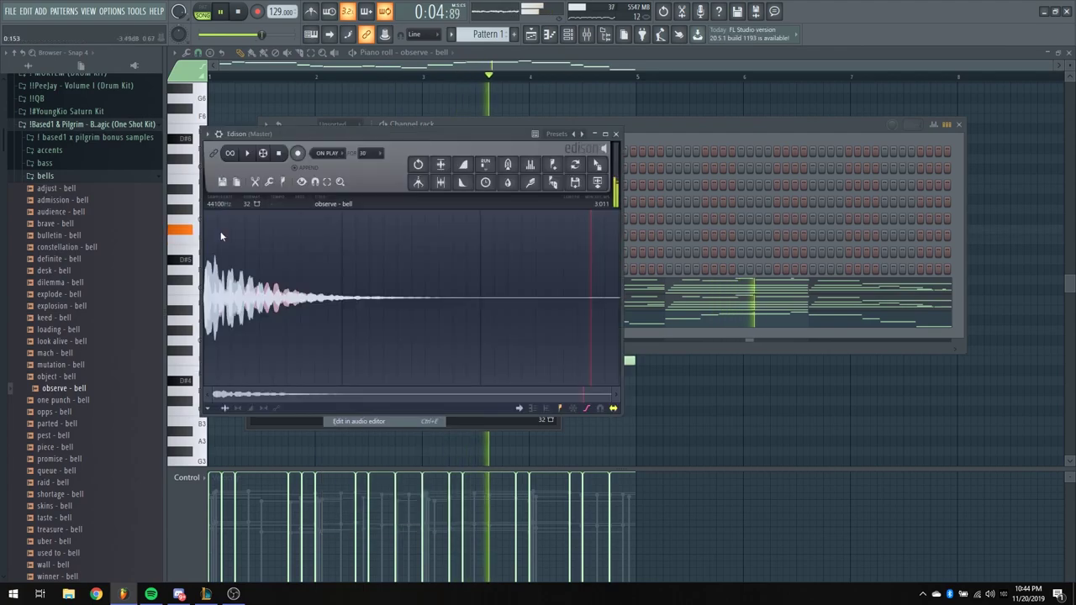
click(283, 182)
click(322, 340)
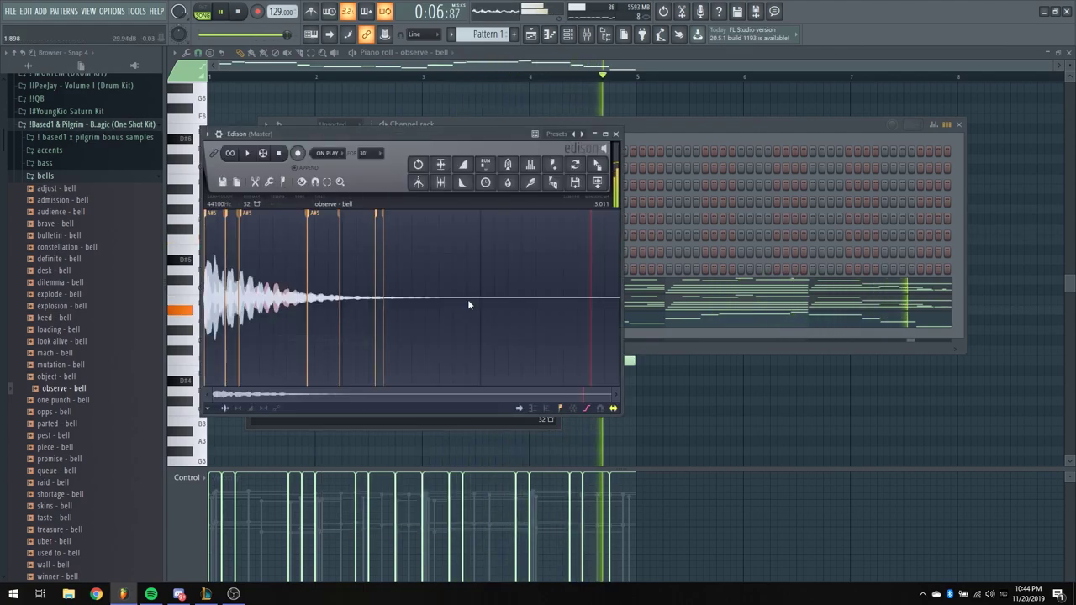
key(F9)
key(space)
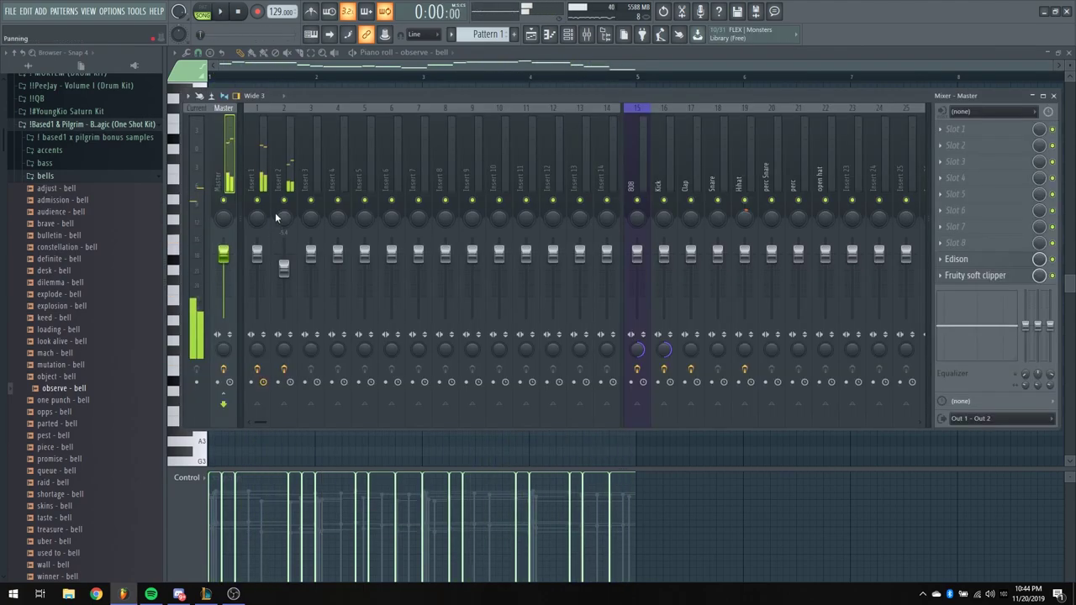
Reopen the observe - bell sample in Edison with playback stopped and rerun the pitch region detection to read its key
click(568, 35)
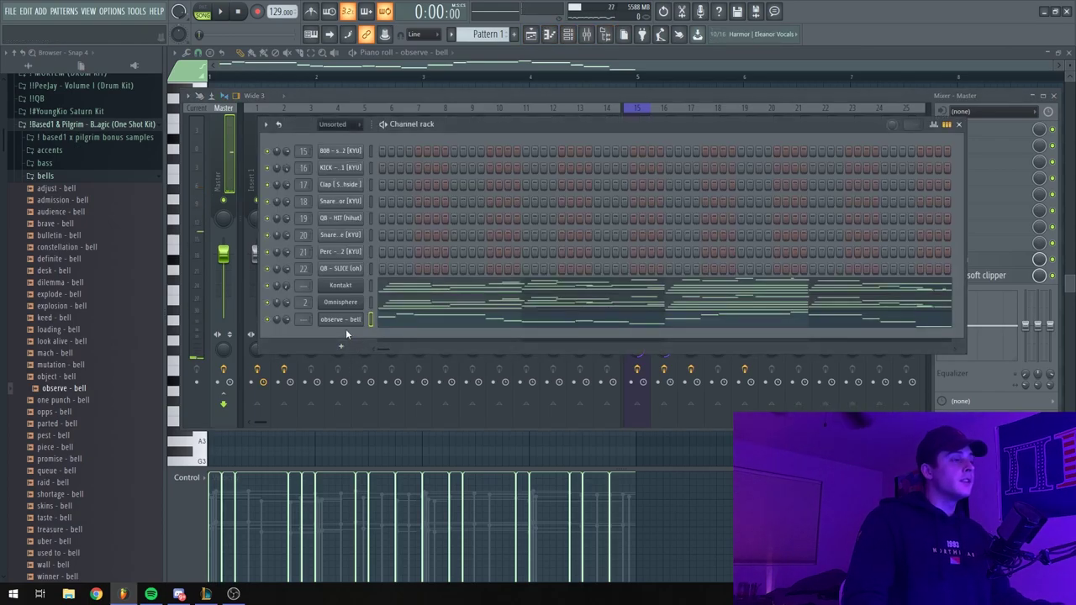
click(351, 321)
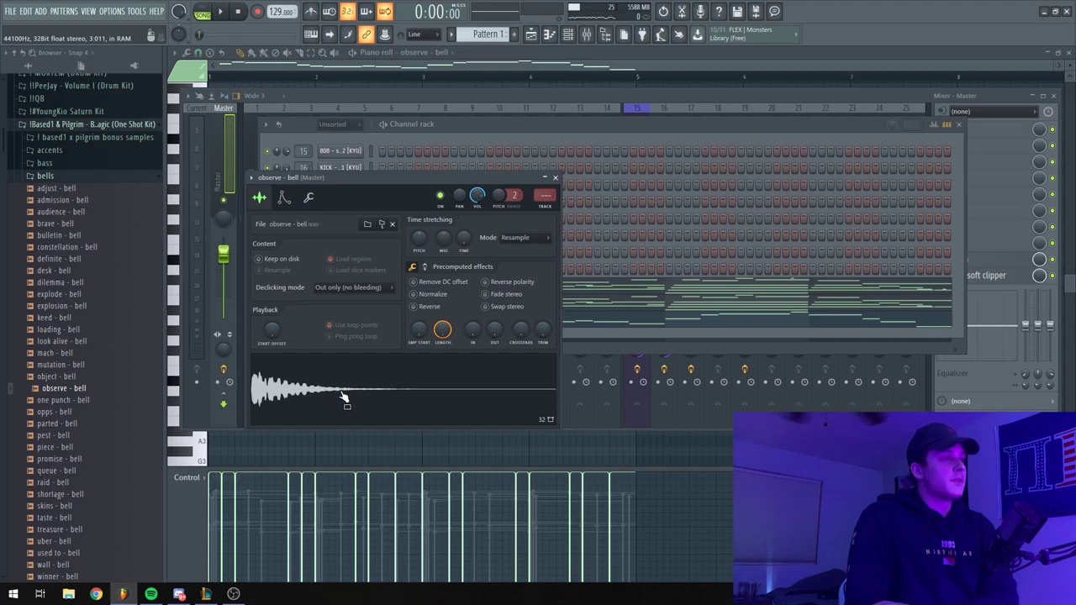
right_click(370, 393)
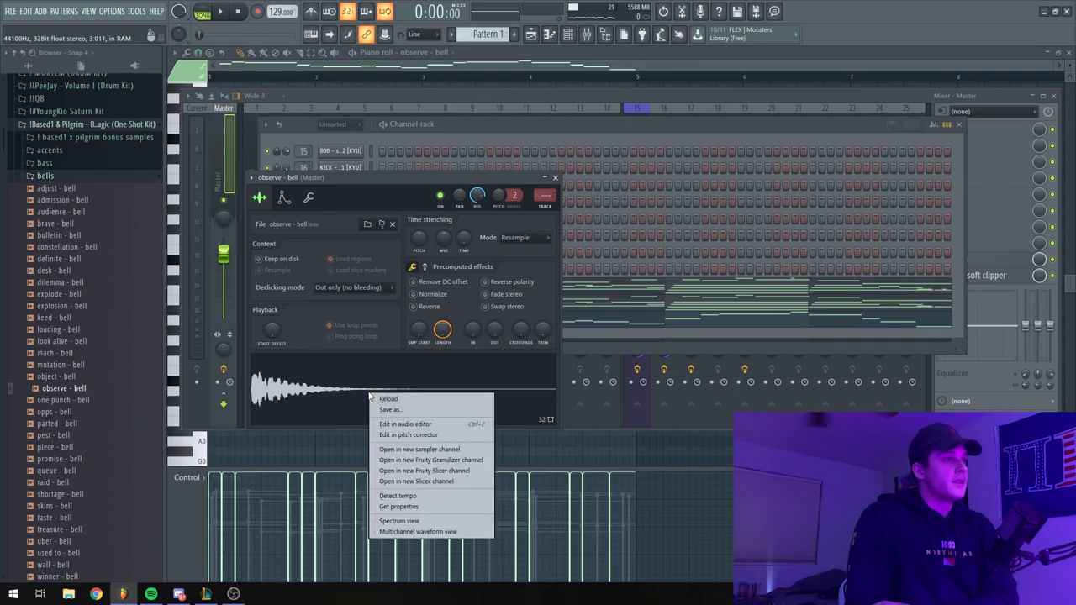
click(445, 432)
click(282, 182)
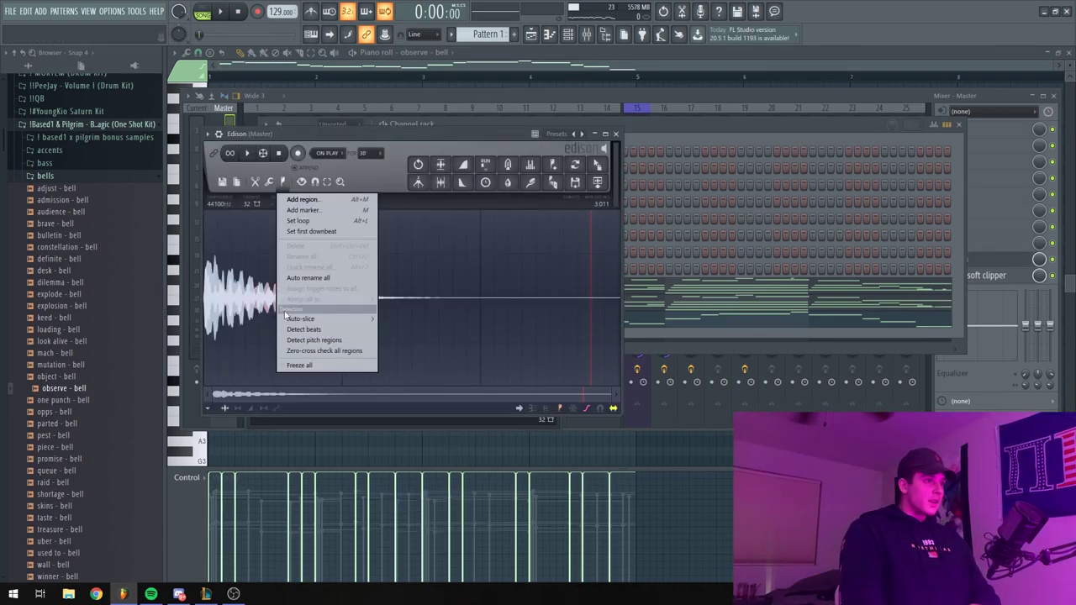
click(313, 339)
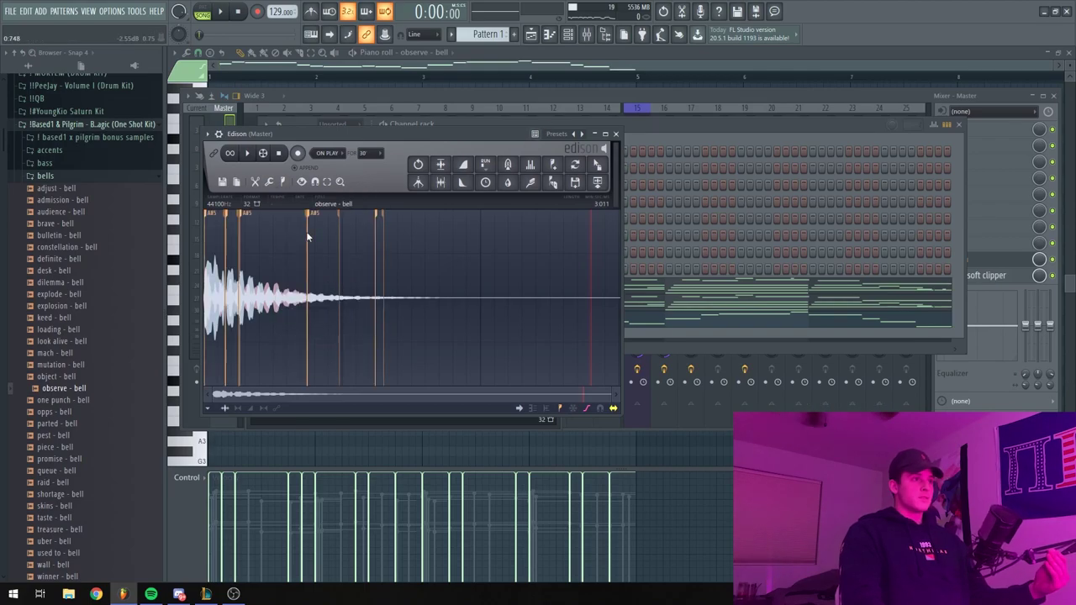
click(616, 134)
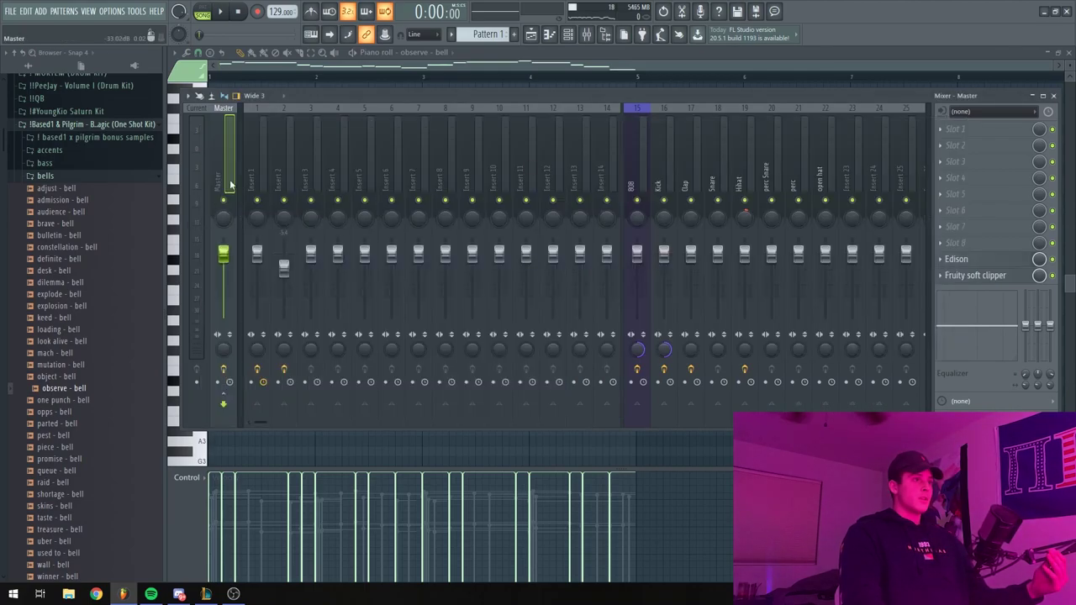
Set the root note of the observe - bell channel to A#4
click(569, 35)
click(344, 320)
click(284, 197)
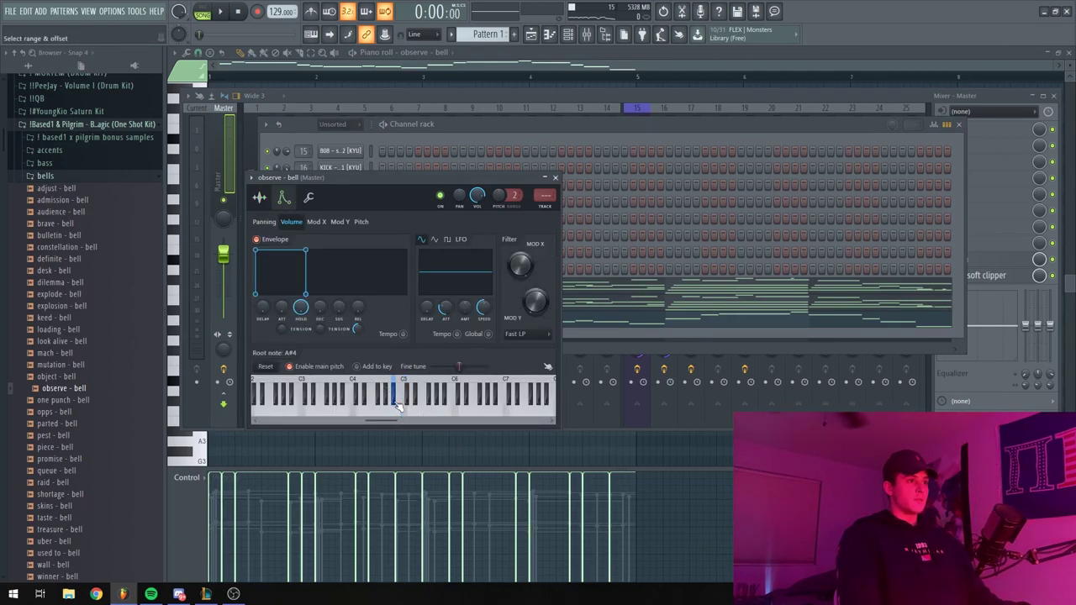
click(555, 179)
Audition the bell, route its channel to mixer insert 3, and load RC-20 Retro Color in that insert's first effect slot
key(space)
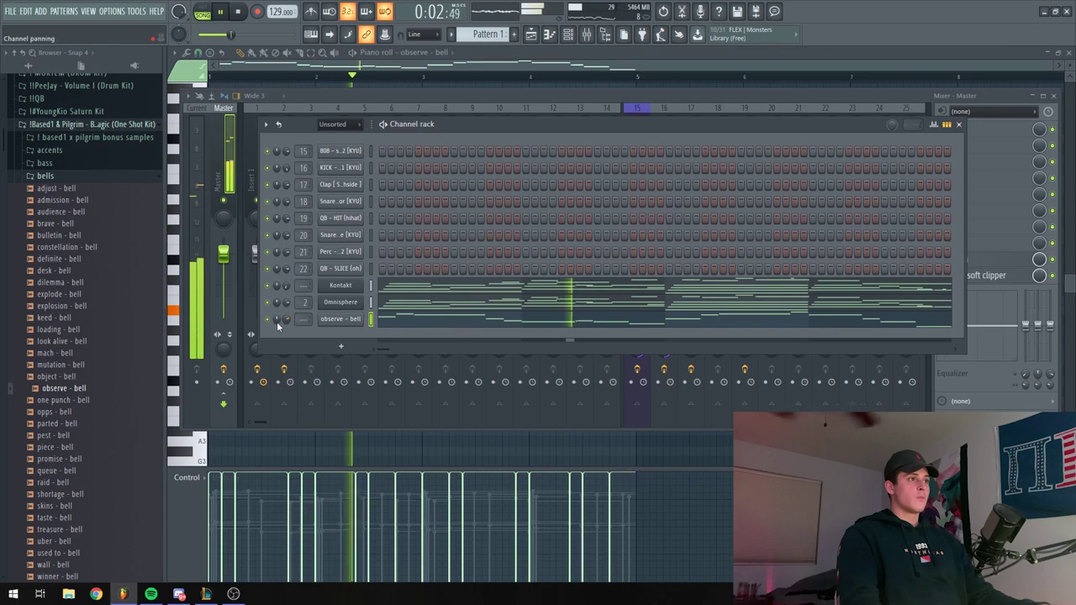
key(space)
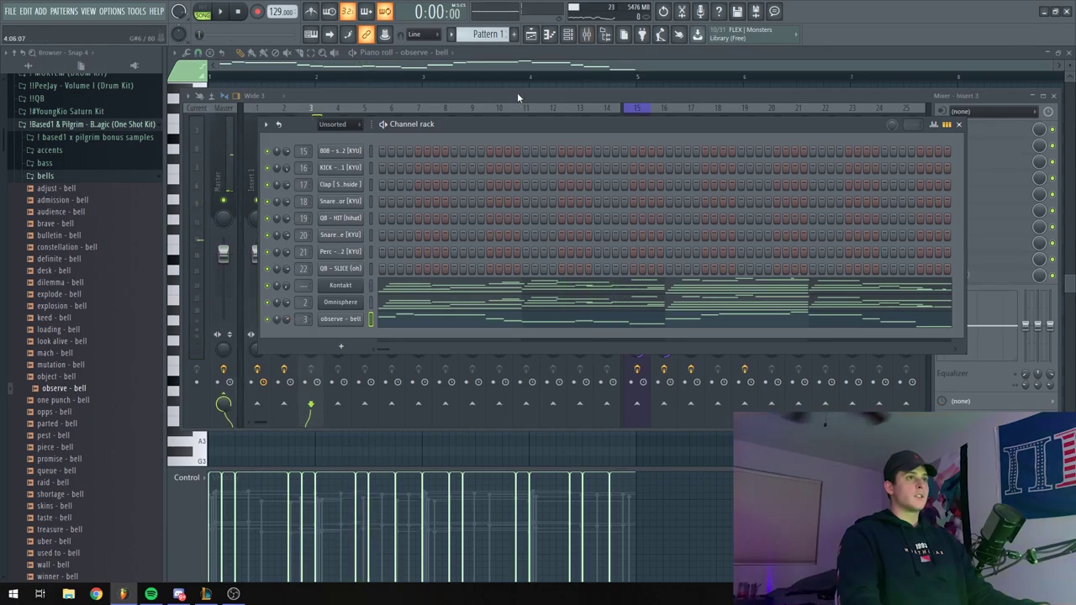
click(519, 98)
click(976, 131)
click(977, 132)
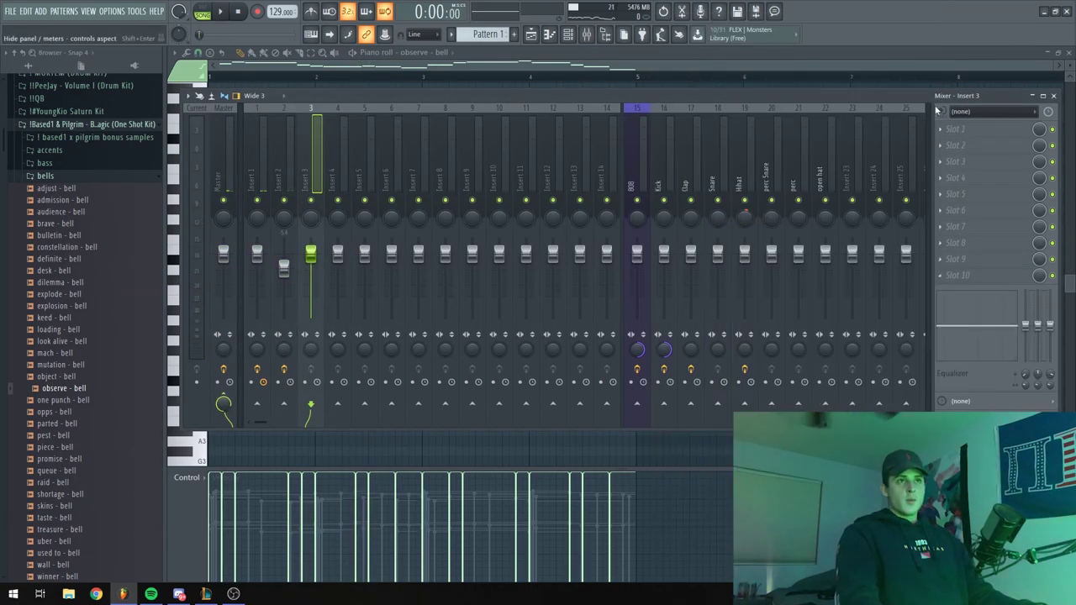
click(979, 134)
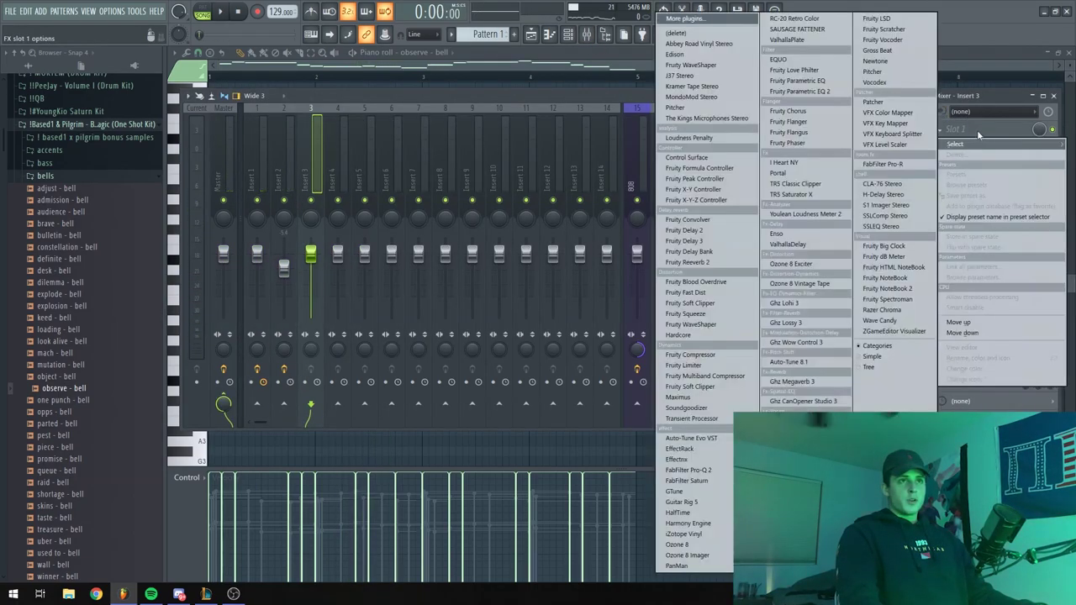
click(804, 19)
Set RC-20's output width to 148% on the Vinyl 1 preset and turn off the Noise and Wobble modules
drag(528, 432, 528, 386)
click(192, 337)
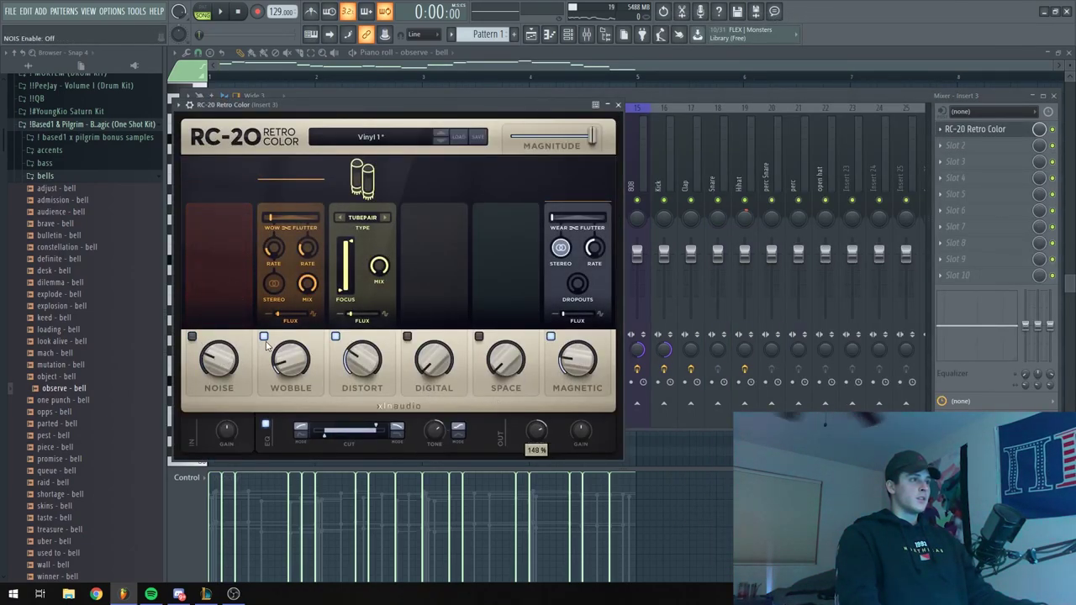
click(264, 338)
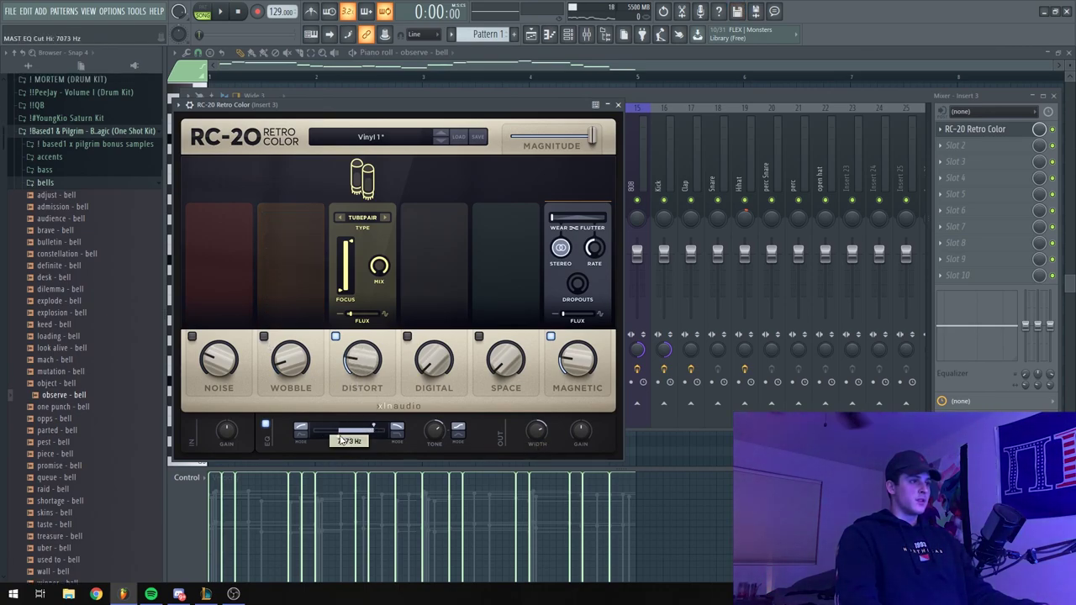
Enable RC-20's Space module and raise its amount to about 46% while the pattern plays
click(479, 337)
drag(488, 302, 496, 268)
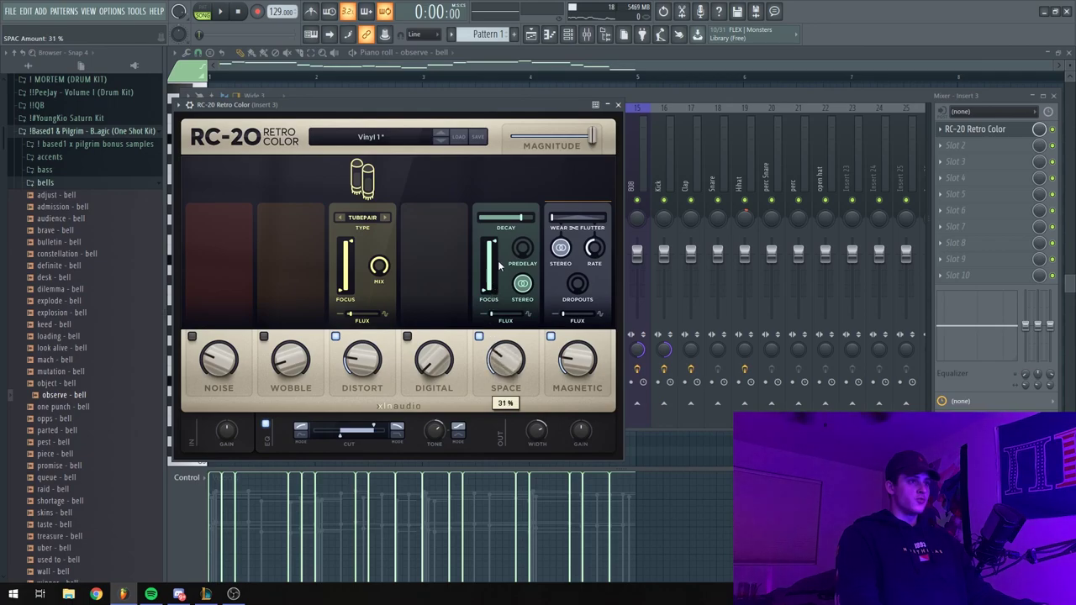
key(space)
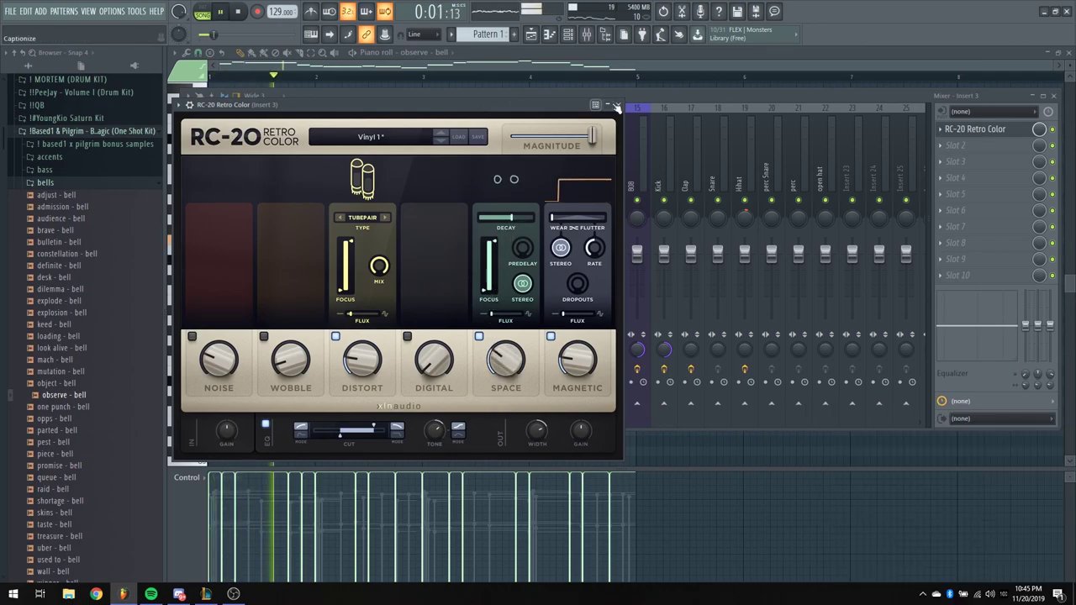
drag(505, 359, 600, 134)
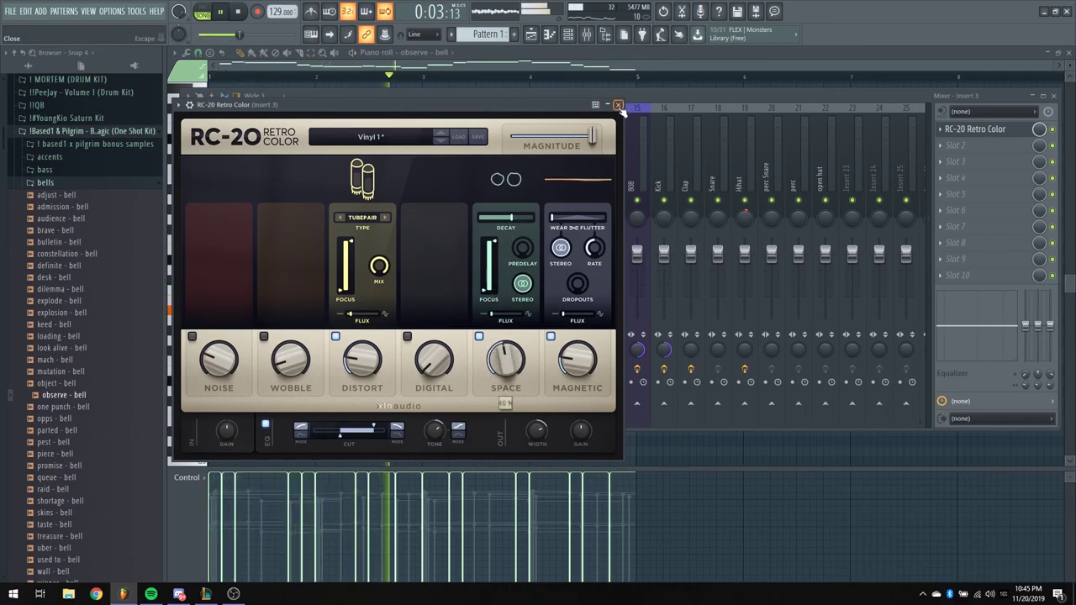
click(619, 107)
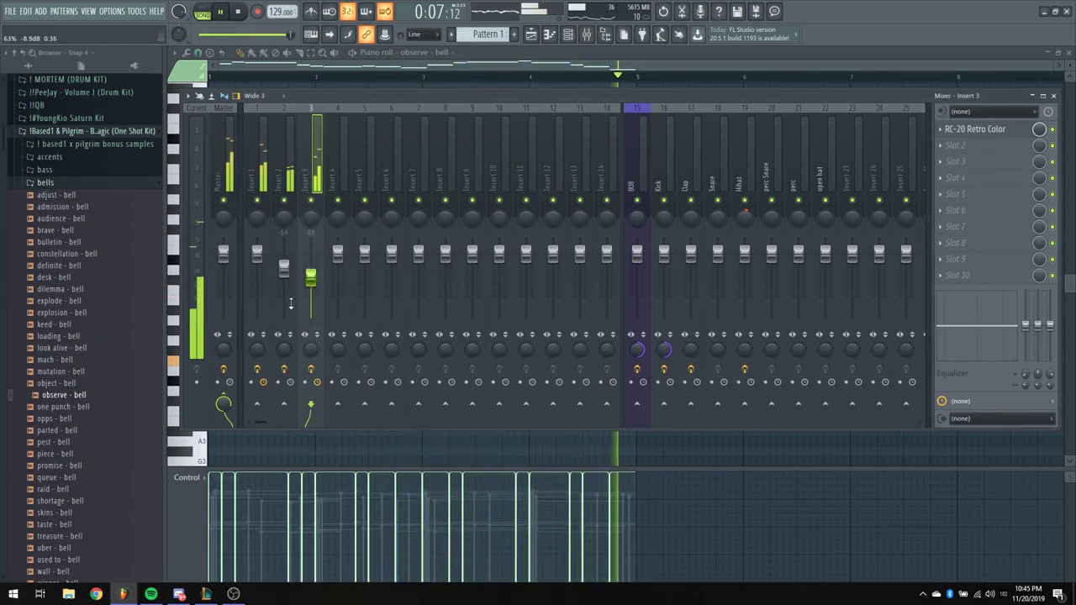
Balance the volumes of mixer inserts 2 and 3 during playback, panning insert 2 slightly left and insert 3 slightly right
click(284, 267)
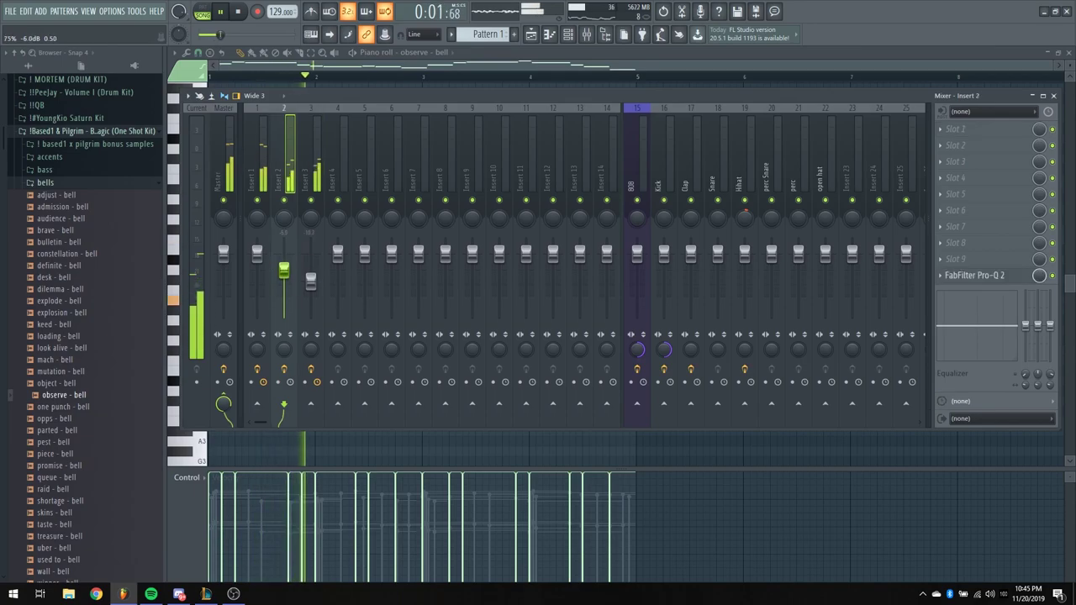
click(310, 282)
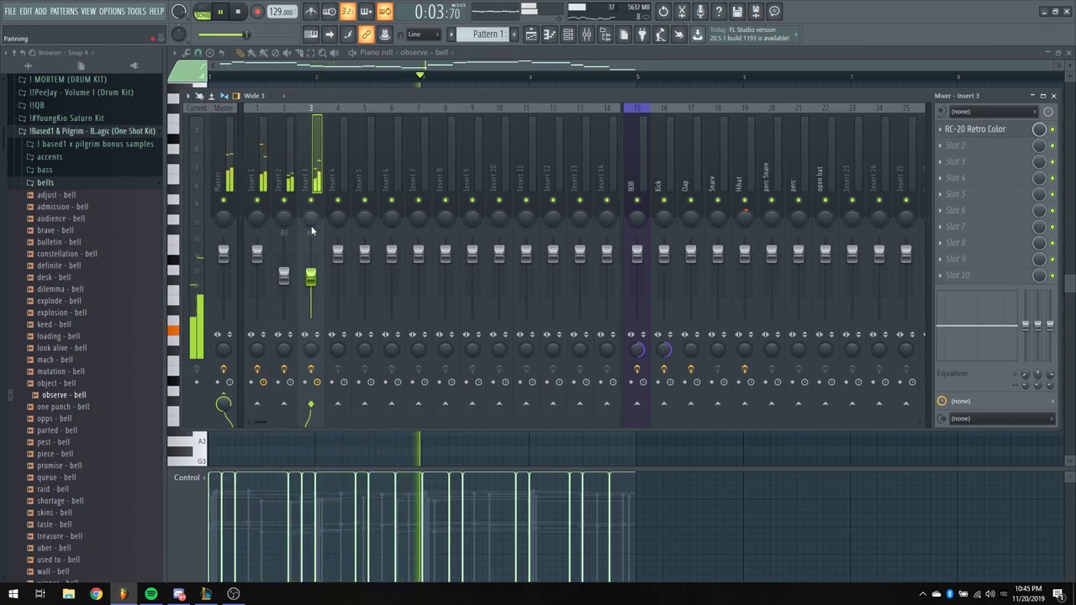
click(292, 227)
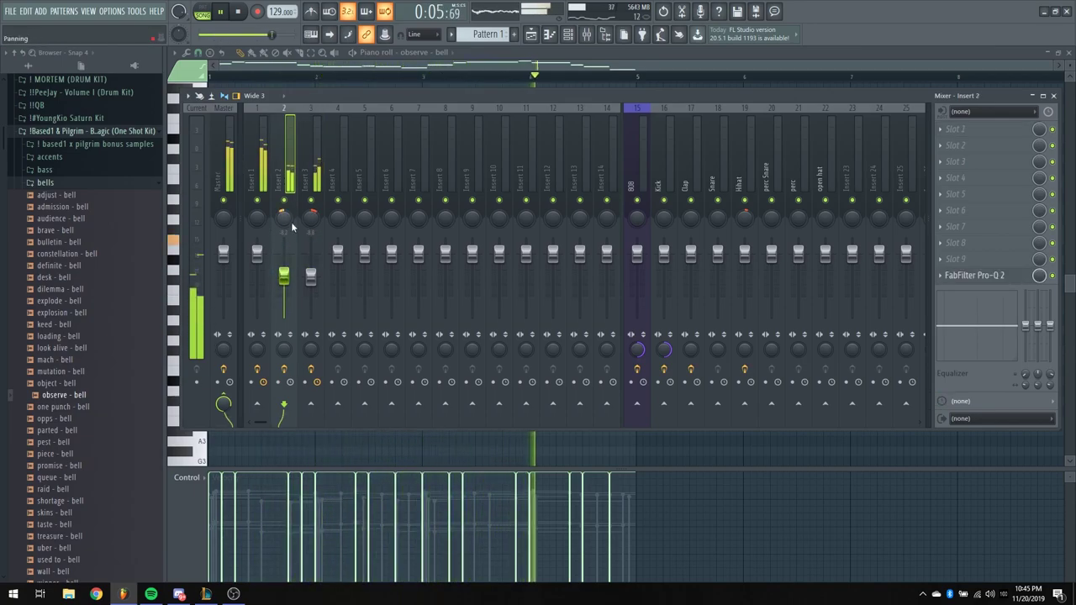
key(space)
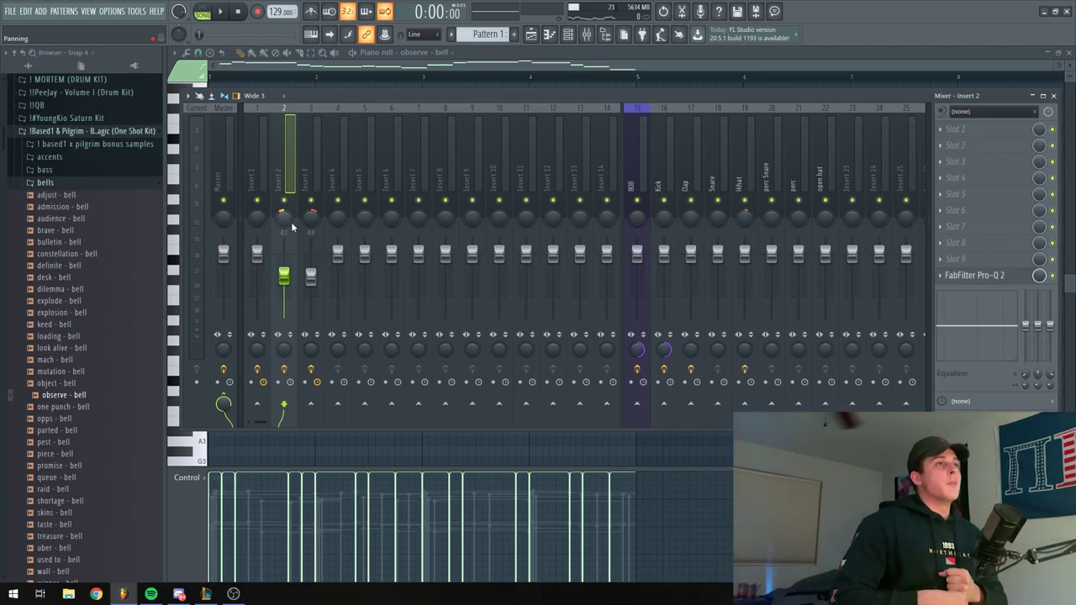
Create a new empty pattern and place it on playlist Track 3, starting at bar 1
click(568, 33)
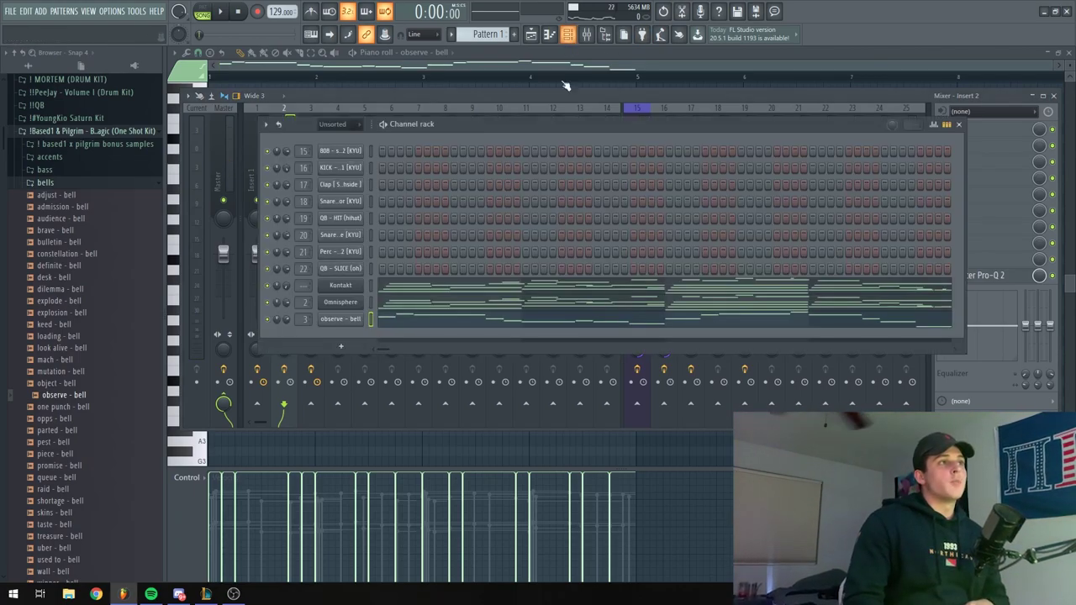
click(484, 69)
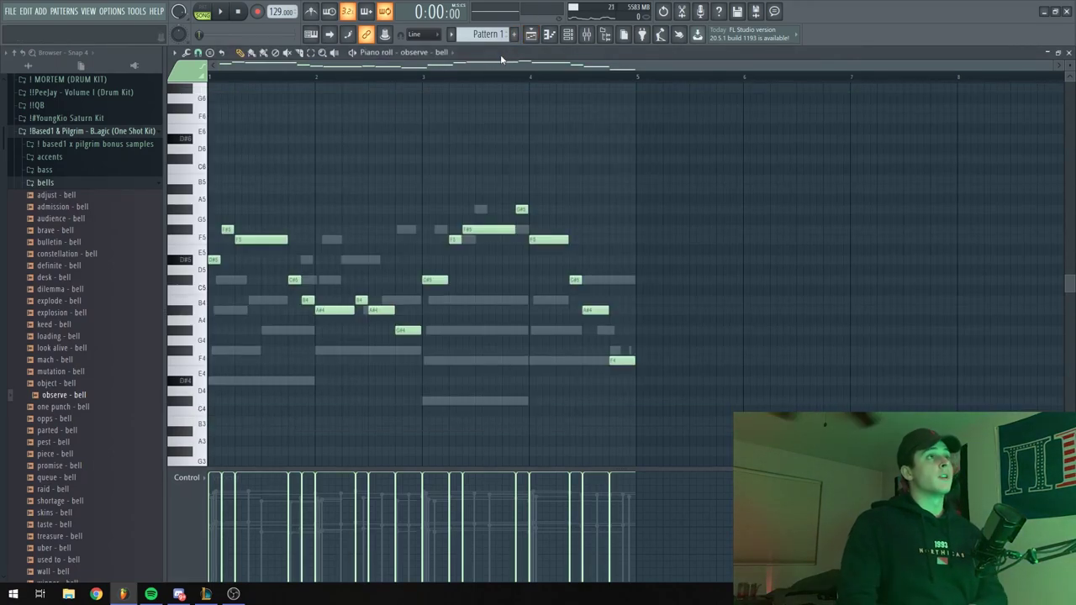
click(531, 35)
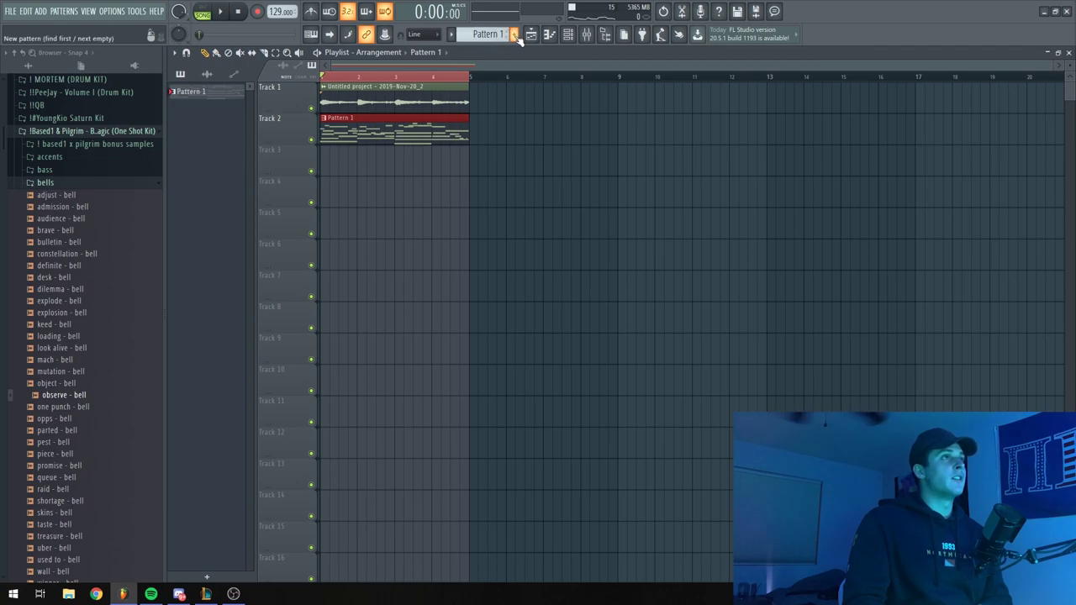
click(515, 34)
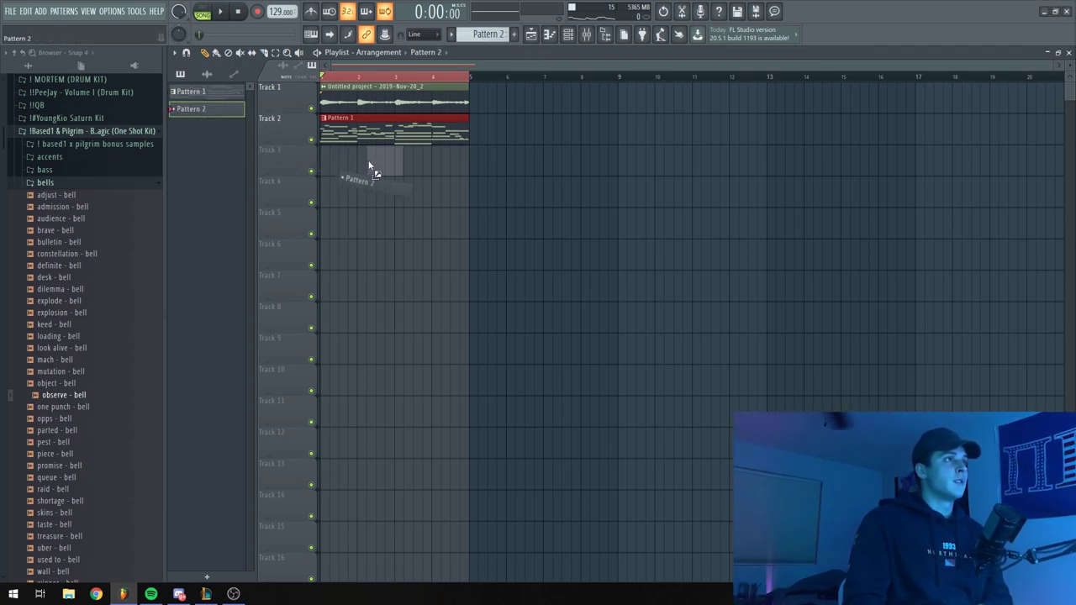
drag(370, 166, 332, 161)
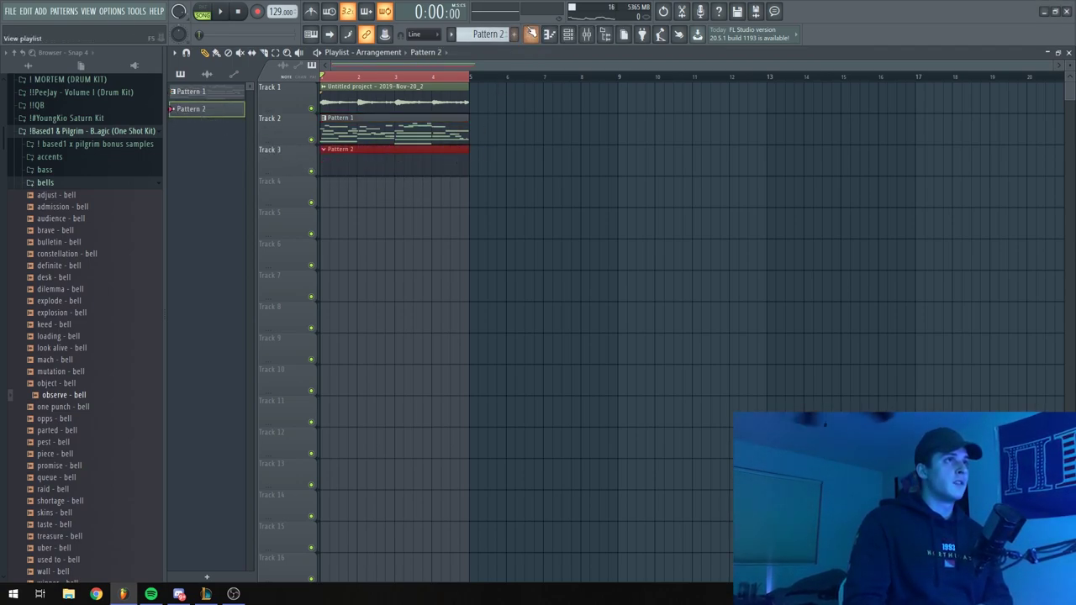
Route mixer inserts 1, 2 and 3 to insert 4 only
click(584, 35)
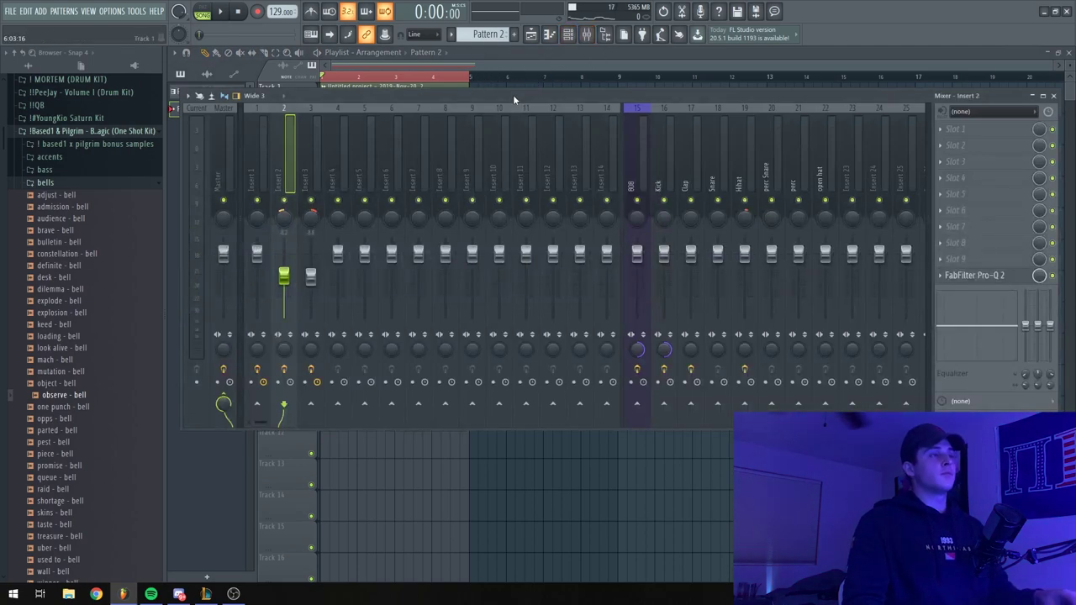
drag(513, 94, 515, 92)
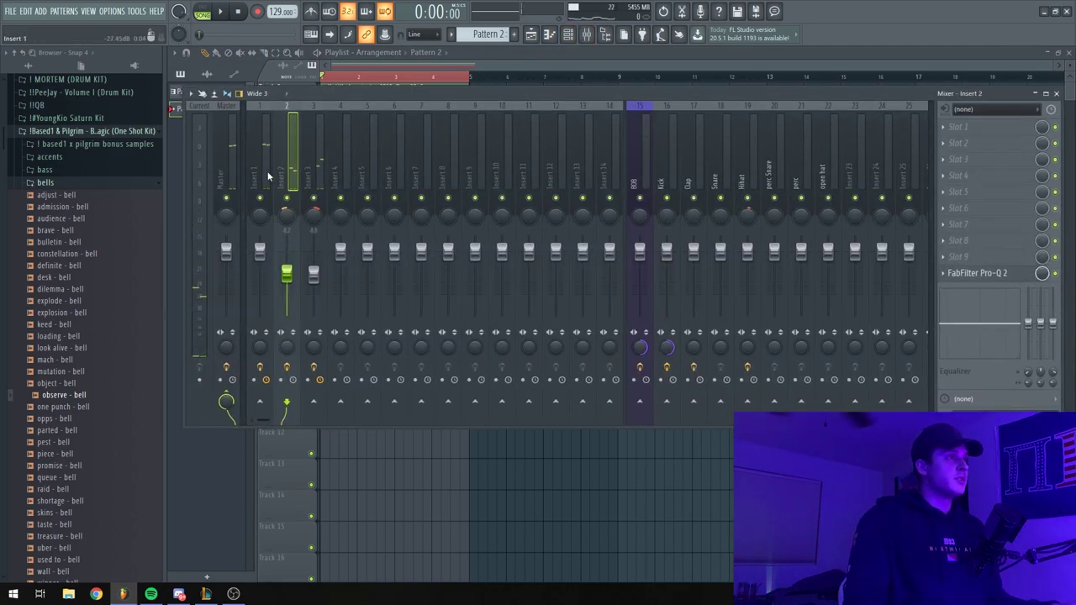
drag(269, 174, 304, 177)
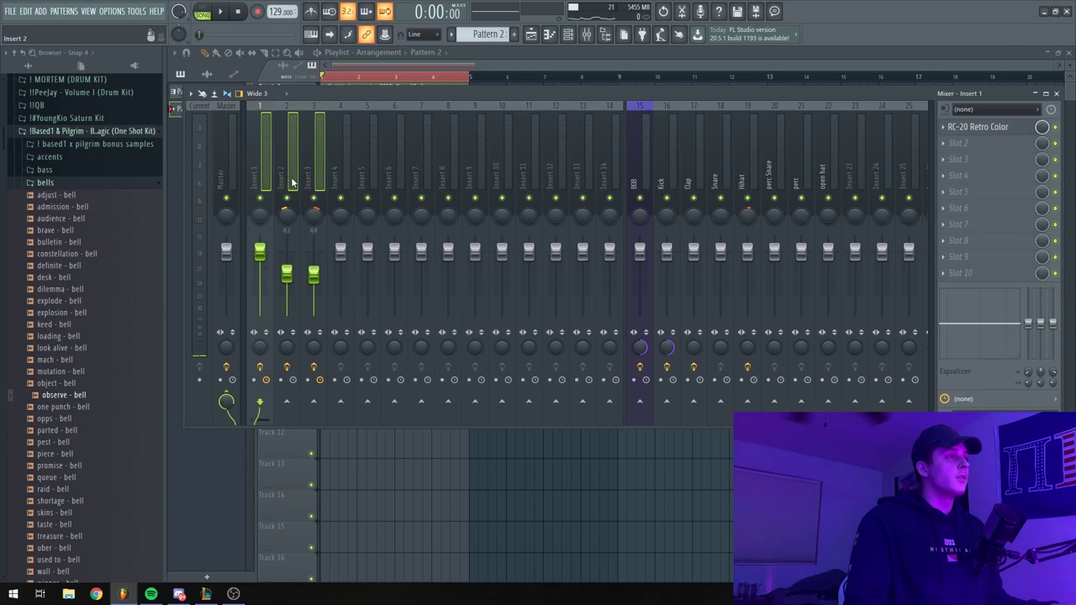
right_click(341, 401)
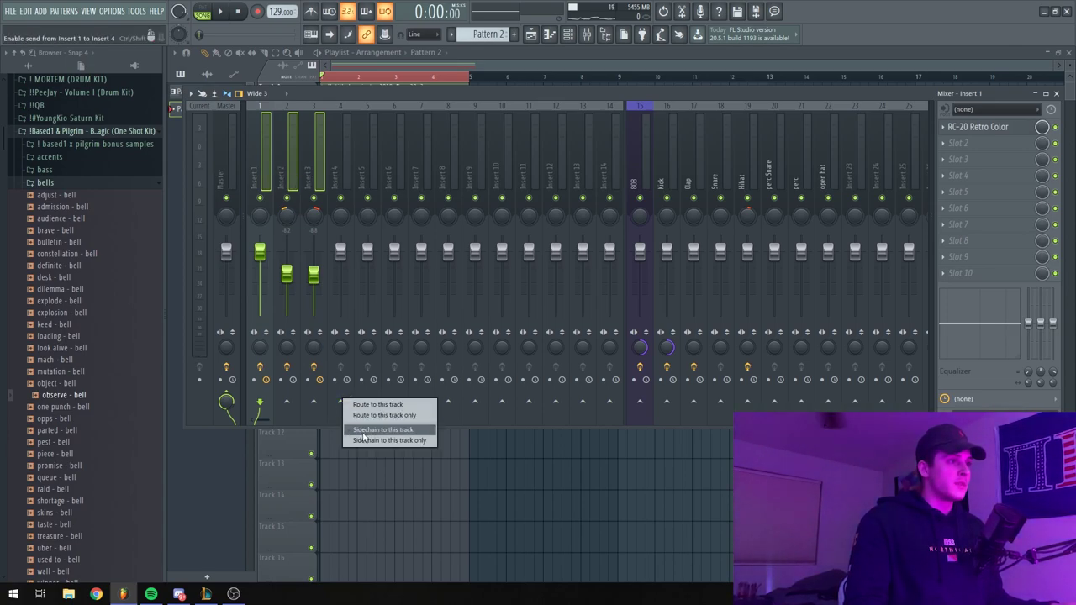
click(371, 417)
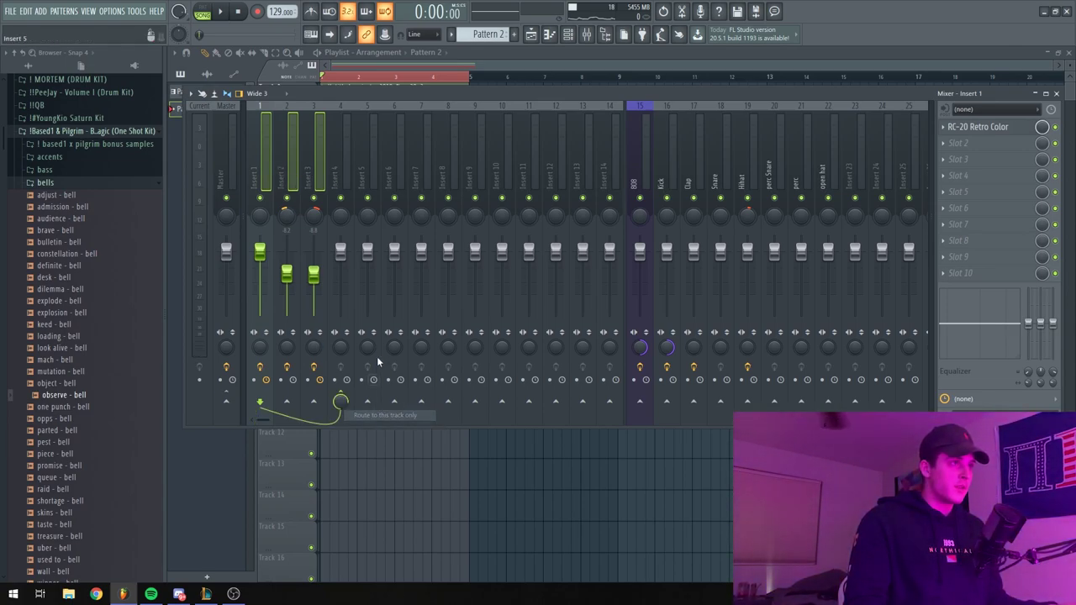
Load FabFilter Pro-Q 2 into slot 10 of insert 4 and choose its CLAP preset to cut the lows
click(354, 187)
key(space)
key(space)
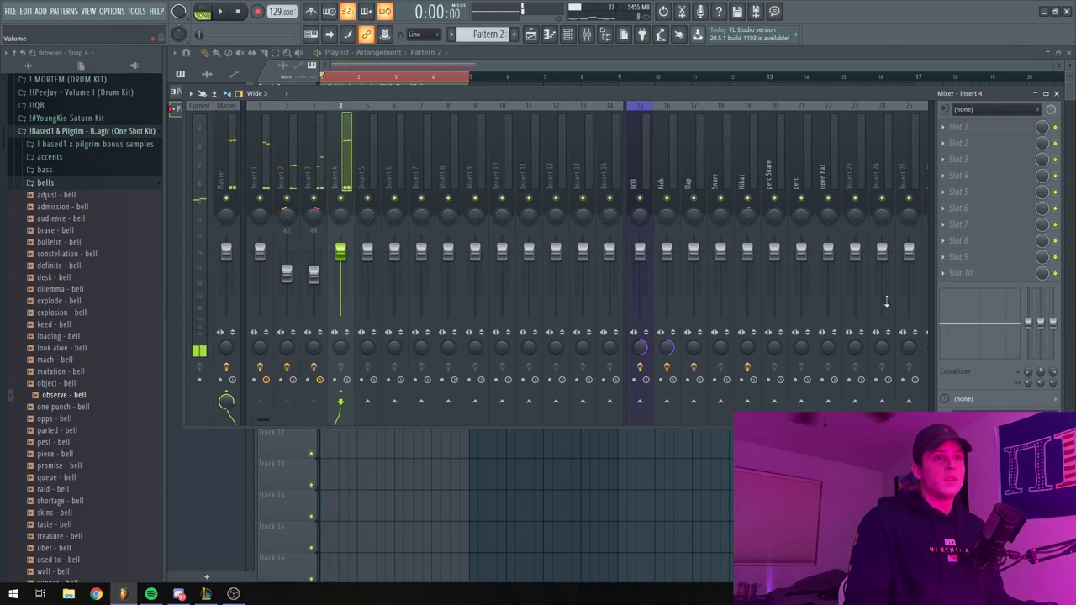
click(959, 273)
click(694, 470)
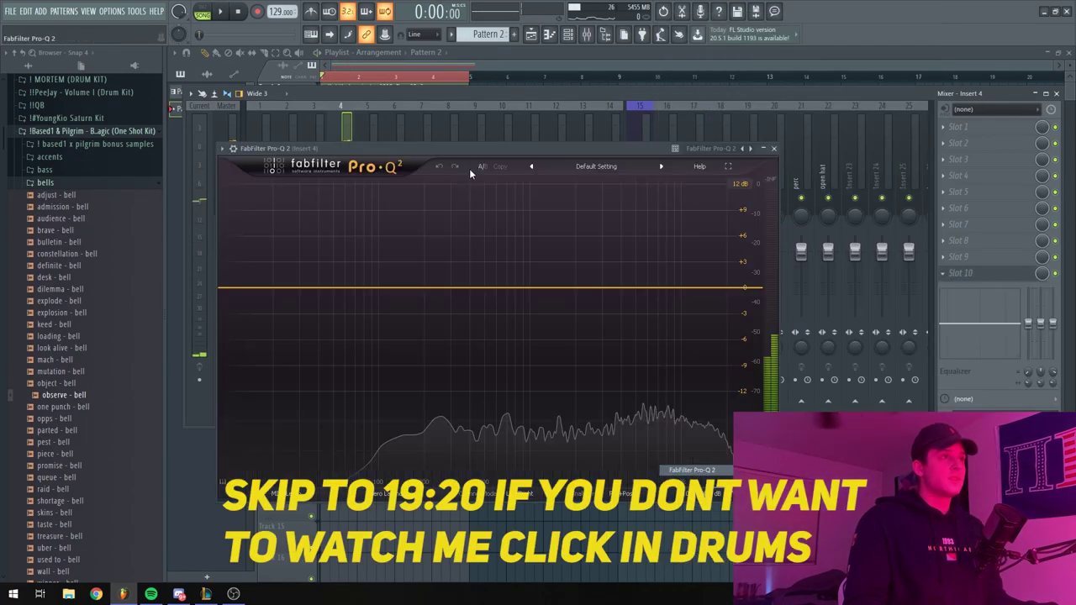
click(532, 167)
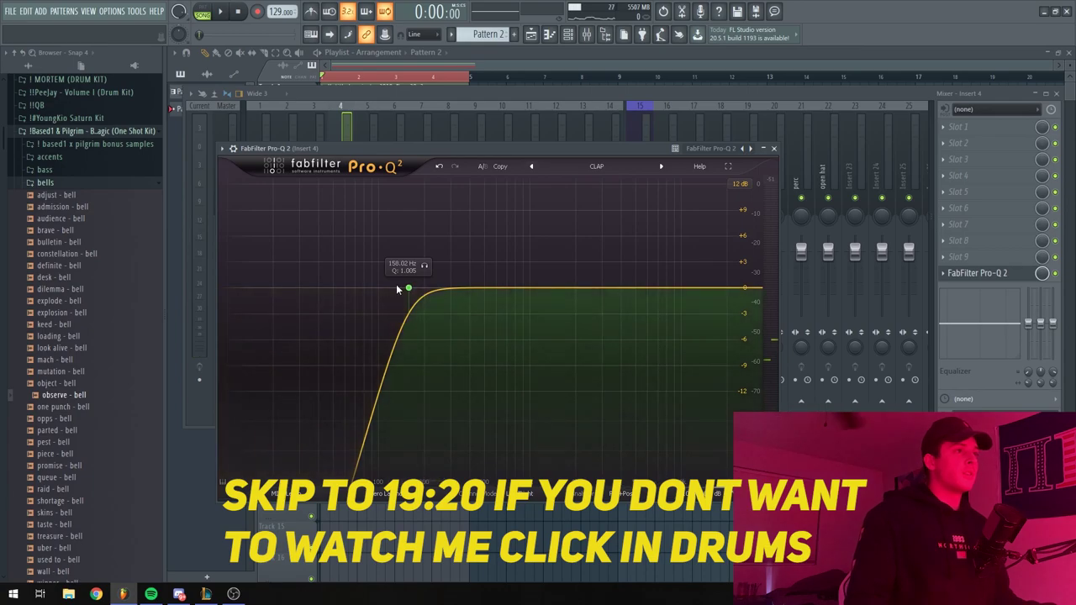
click(576, 50)
Program the clap channel in Pattern 2 on steps 9, 25, 41 and 57, one hit per bar
click(571, 39)
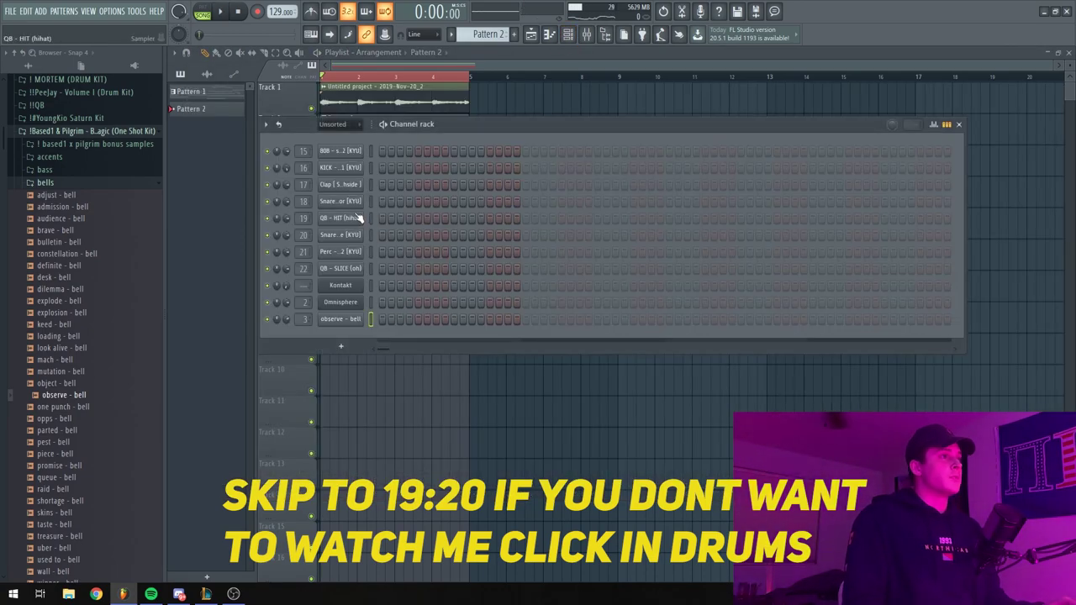
click(402, 184)
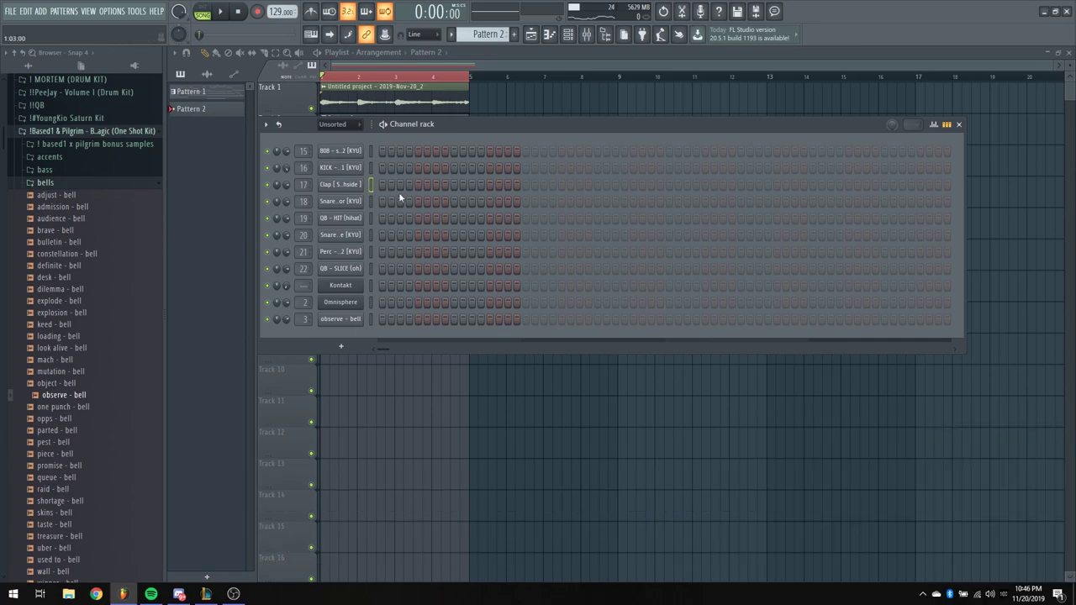
click(454, 185)
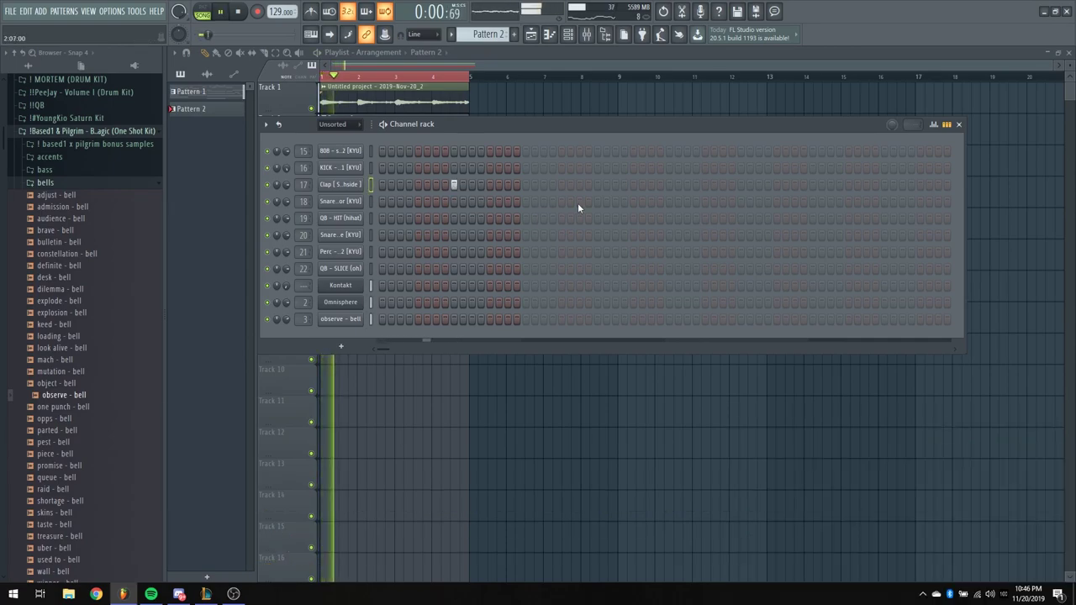
click(596, 185)
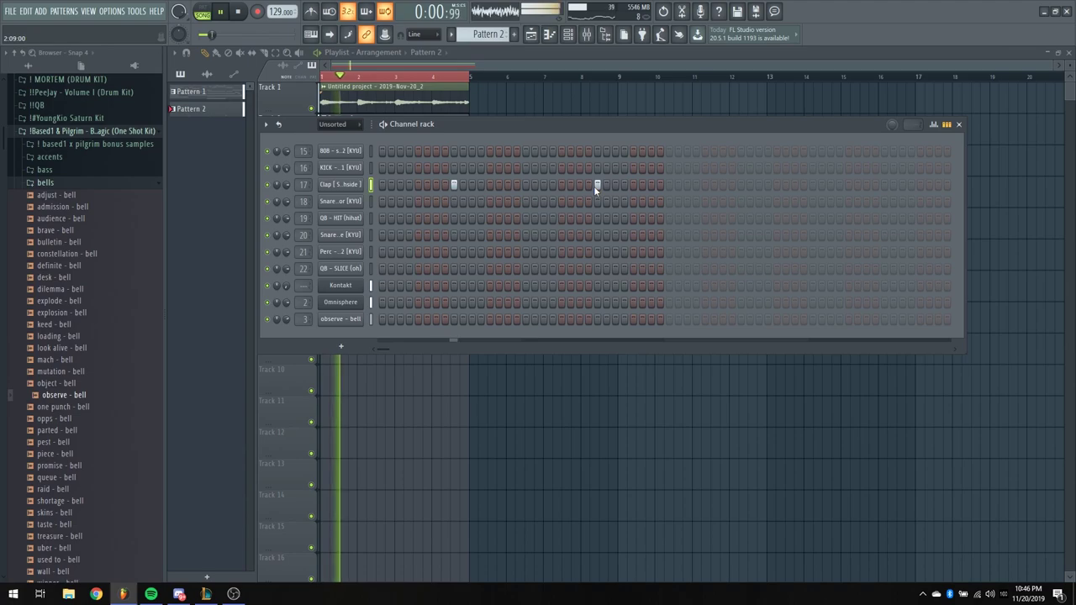
click(741, 185)
click(885, 185)
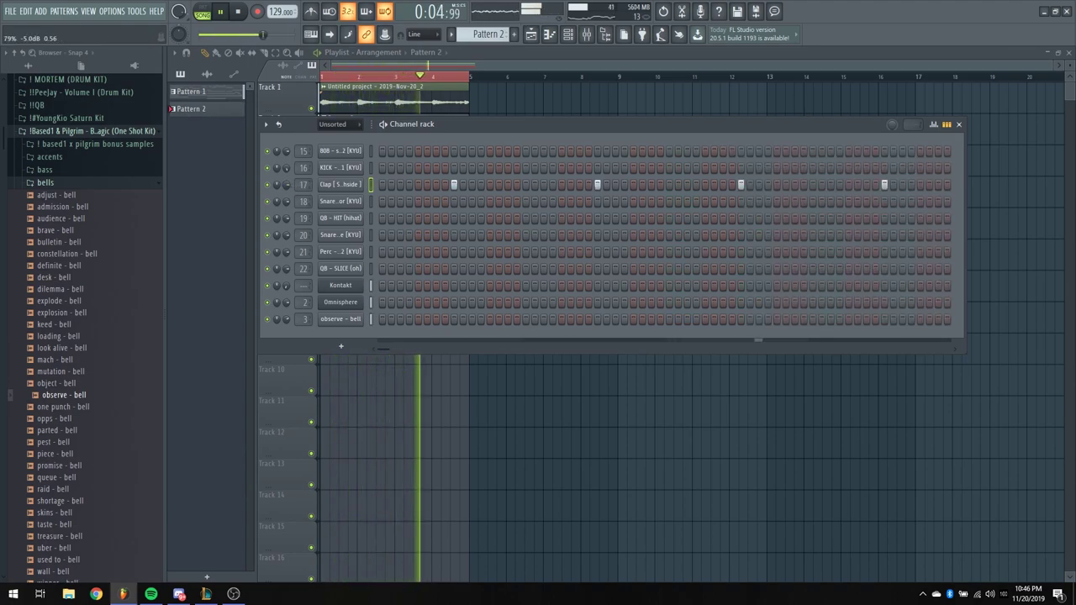
Open the QB - HIT hihat's piano roll and place a C5 note at the start of bar 1
right_click(342, 217)
click(383, 218)
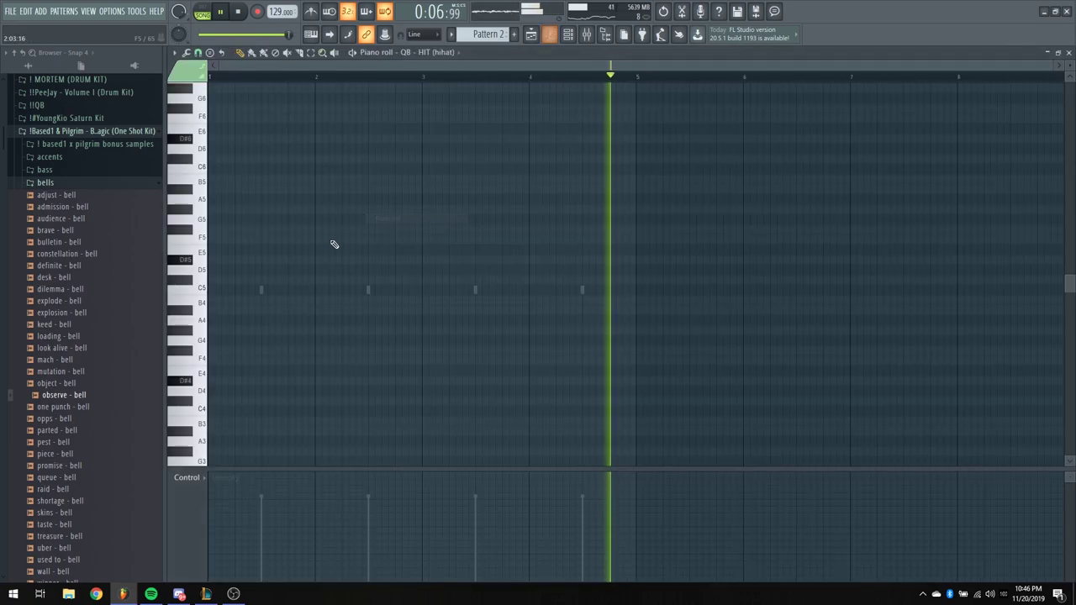
click(569, 33)
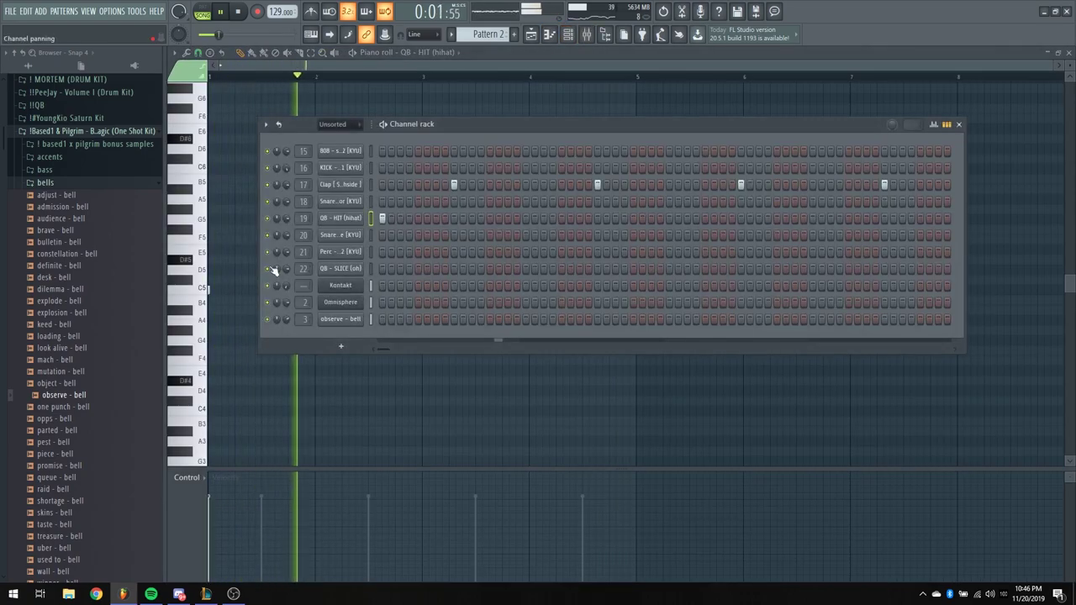
key(F6)
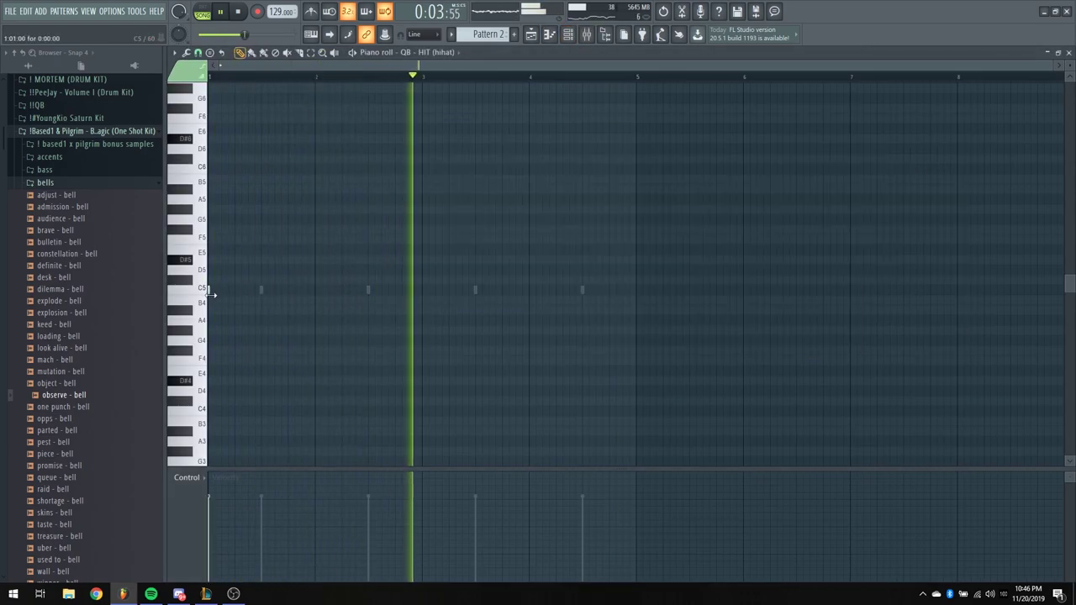
key(space)
Set the piano roll snap to 1/3 step and add C5 hi-hats on steps 5 and 6 of bar 1
click(175, 52)
click(198, 52)
click(197, 52)
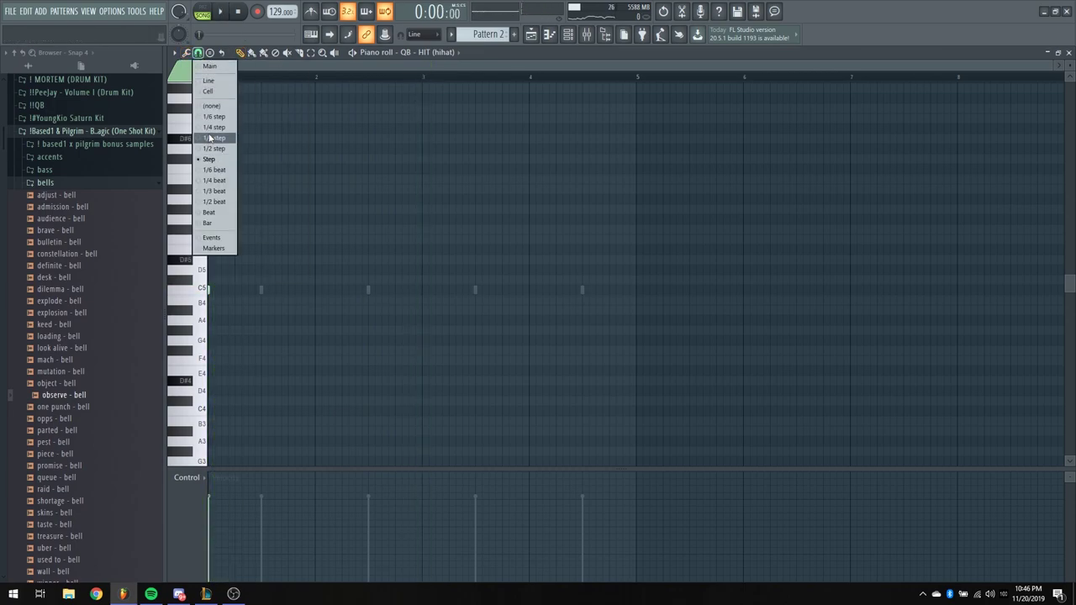
click(211, 138)
key(space)
key(space)
click(236, 290)
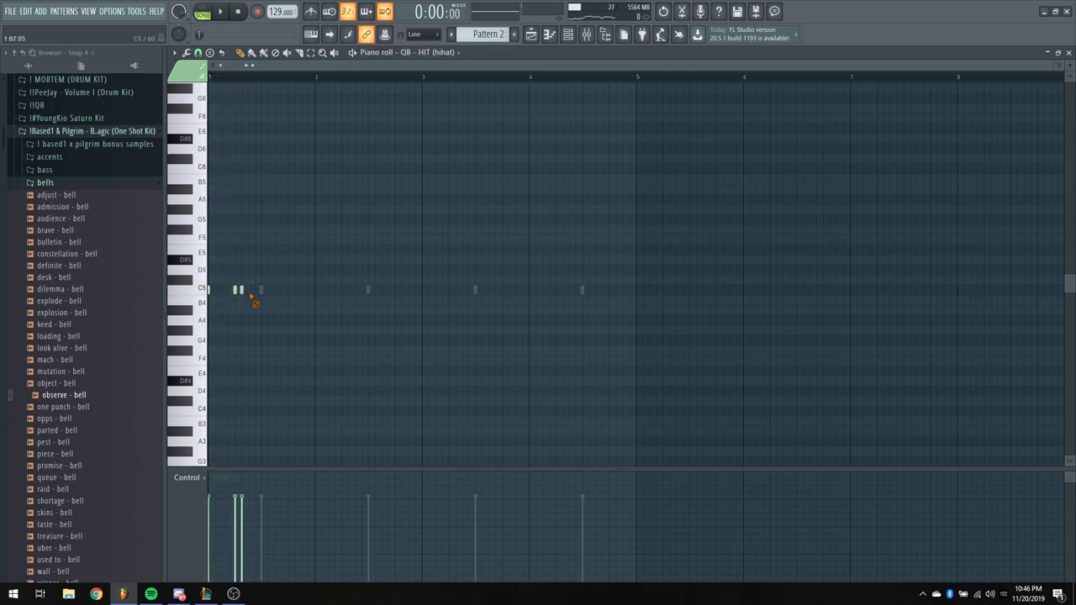
Add a C5 hi-hat on step 7 and B4 hi-hats on steps 11 and 13 of bar 1, auditioning the rhythm
key(space)
key(space)
key(space)
key(space)
click(291, 303)
key(space)
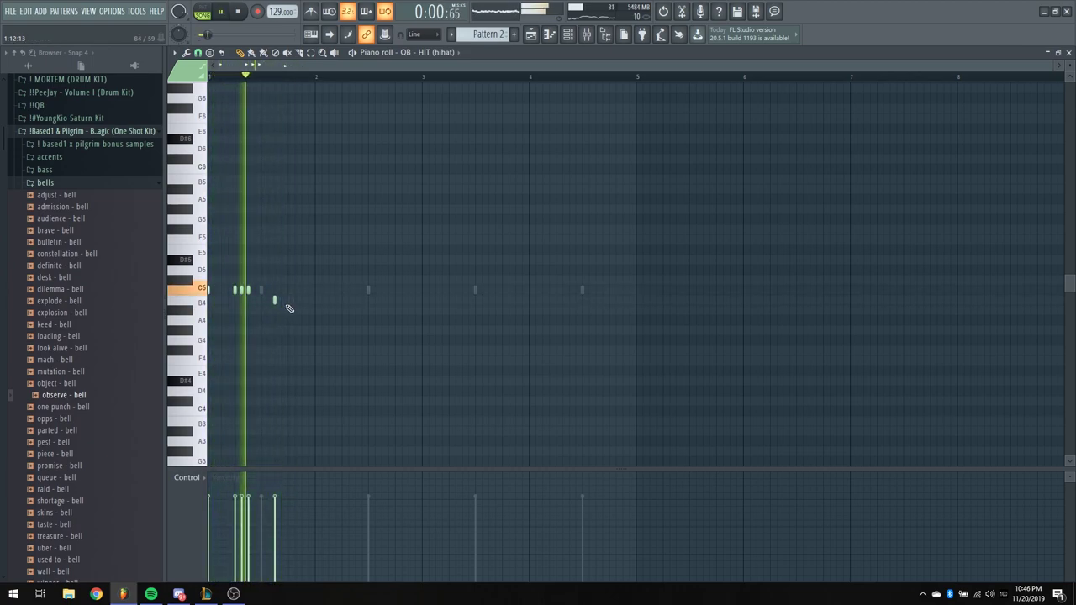
key(space)
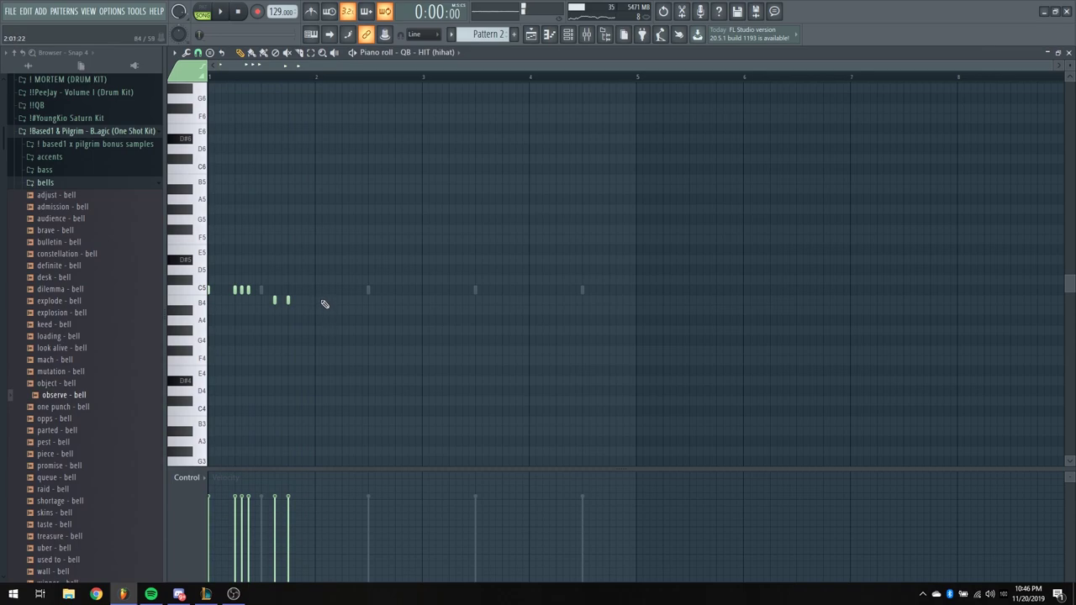
Place a quick three-note C5 hi-hat roll at the start of bar 2 using 1/3 step snap
click(198, 53)
click(210, 137)
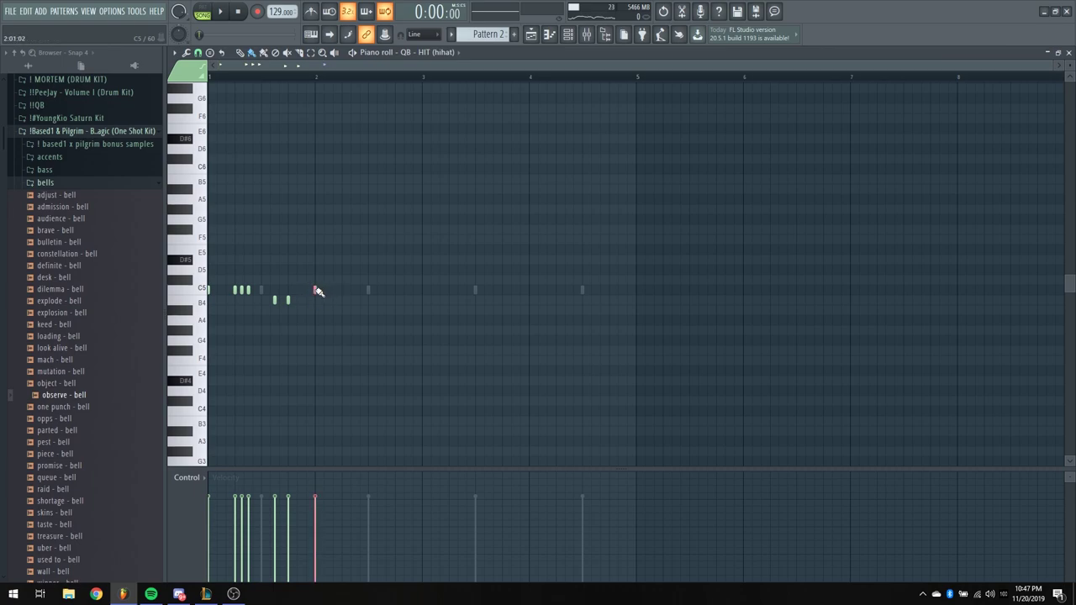
key(space)
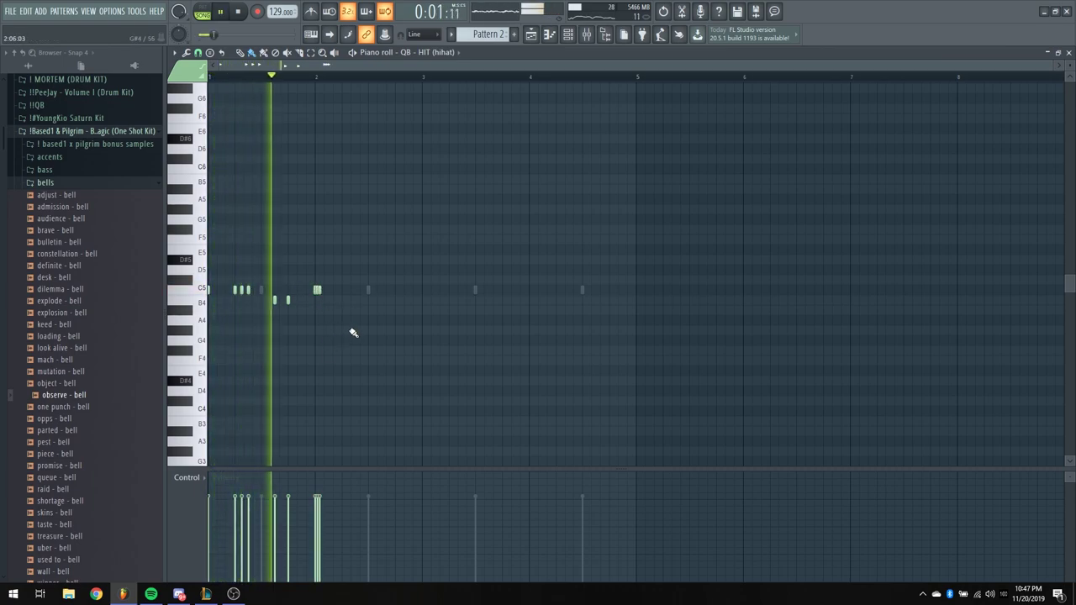
key(space)
key(space)
Follow the bar 2 roll with a B4 hi-hat on step 3 and an A#4 hi-hat on step 5
click(328, 301)
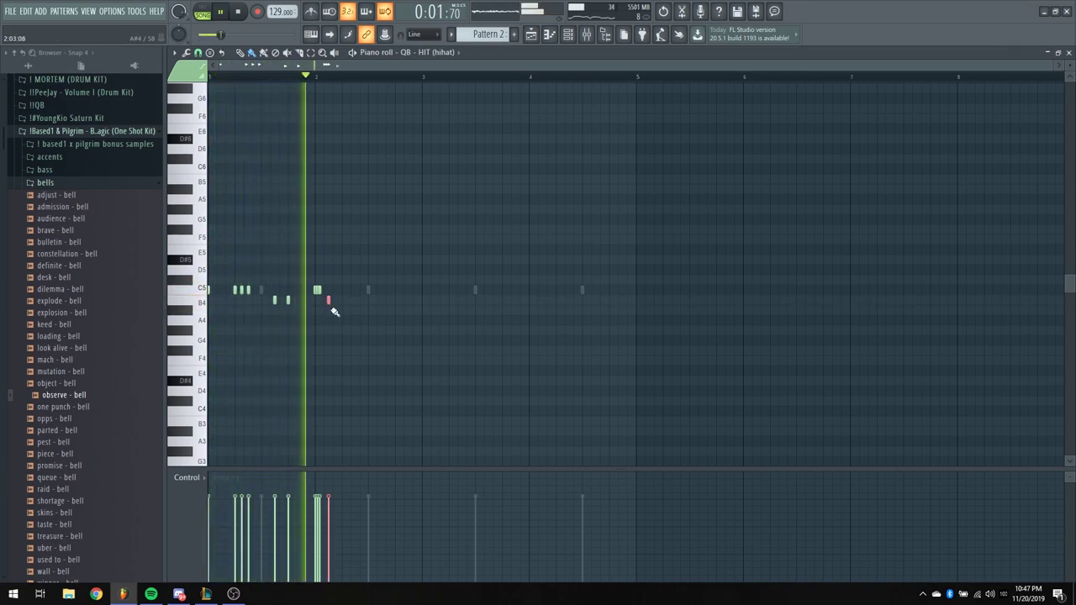
right_click(328, 301)
click(328, 300)
click(342, 300)
key(space)
drag(342, 301, 344, 310)
key(space)
key(space)
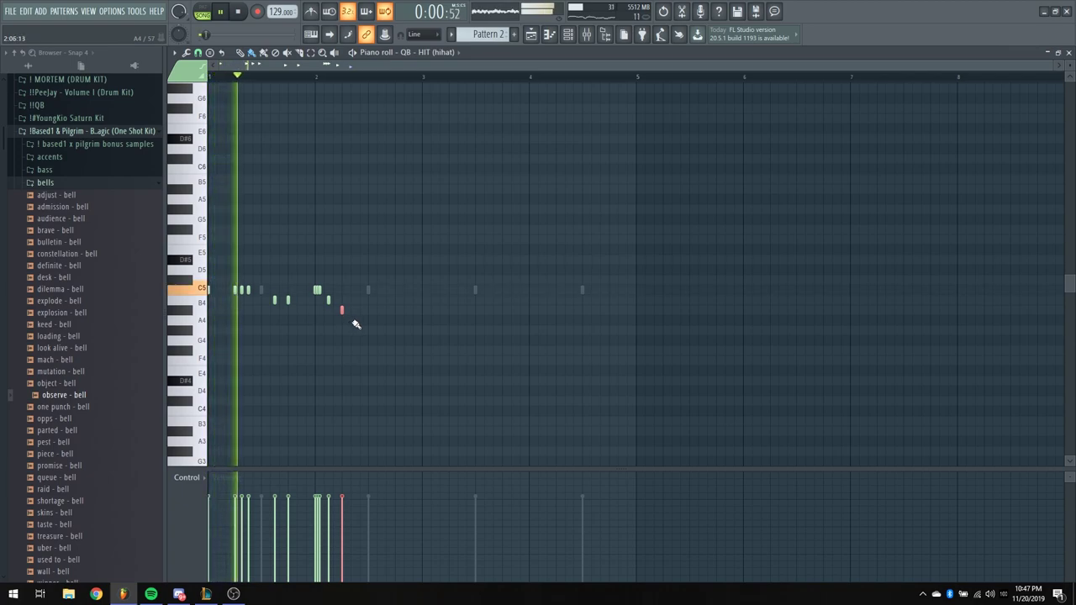
key(space)
Set the snap to Step and place C5 hi-hats on steps 9, 11, 13 and 15 of bar 2
click(198, 52)
click(210, 160)
key(space)
click(368, 291)
click(381, 291)
click(395, 291)
click(409, 291)
key(space)
key(space)
Insert two quick D#5 hi-hats between the C5 hits on steps 11 and 13 of bar 2 and audition them
scroll(383, 151, up, 2)
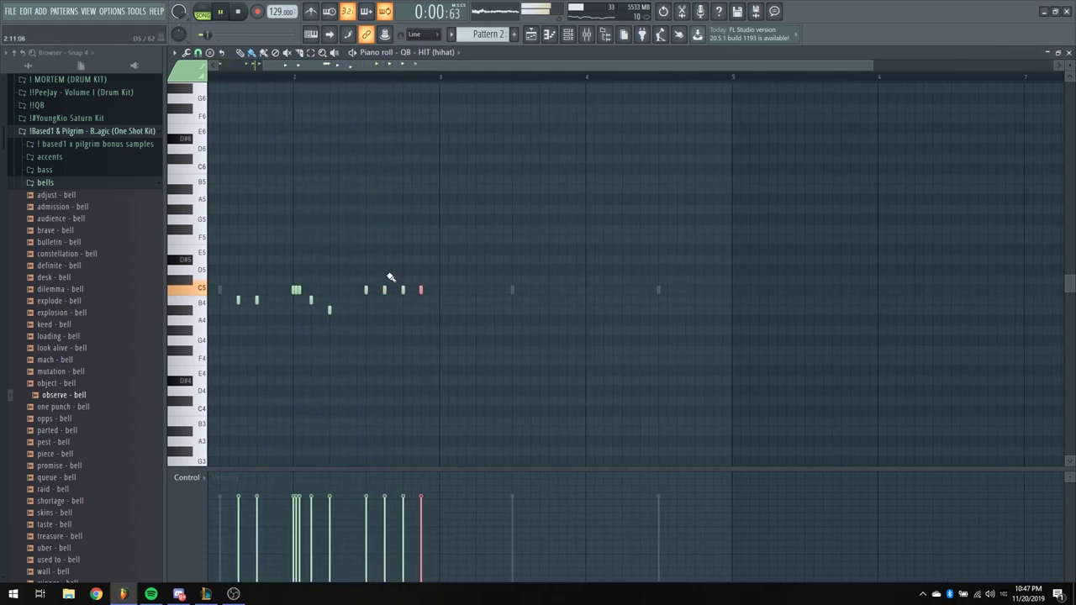
scroll(367, 79, up, 1)
key(space)
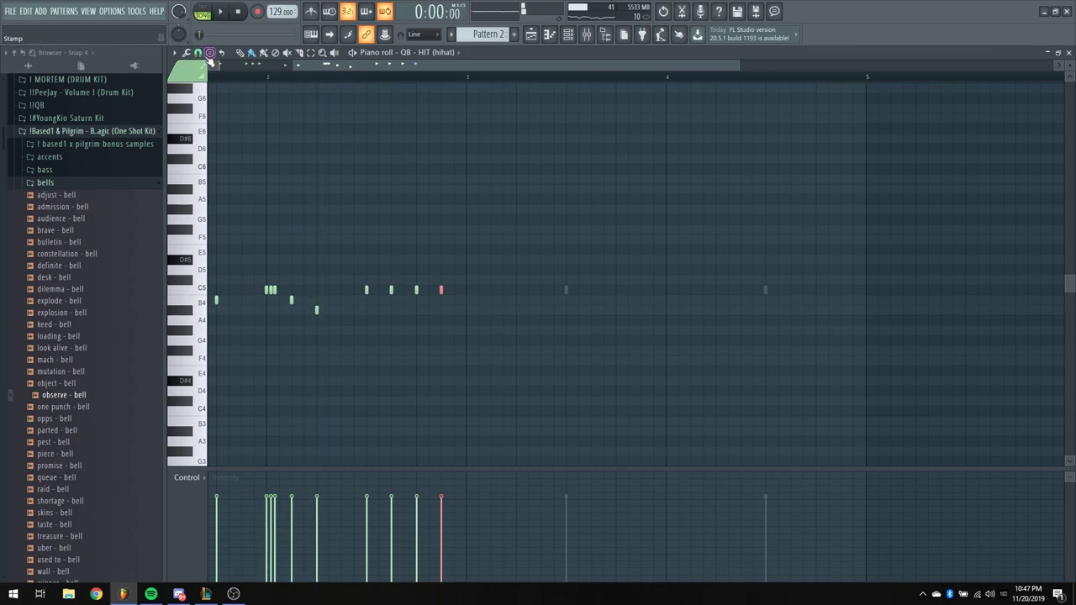
click(200, 53)
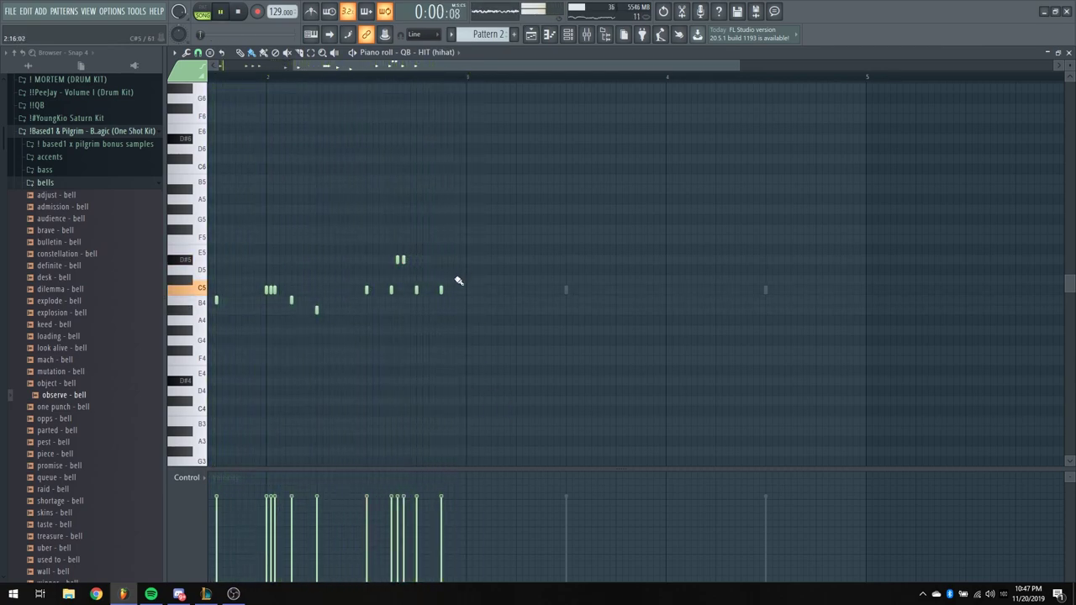
scroll(443, 93, down, 2)
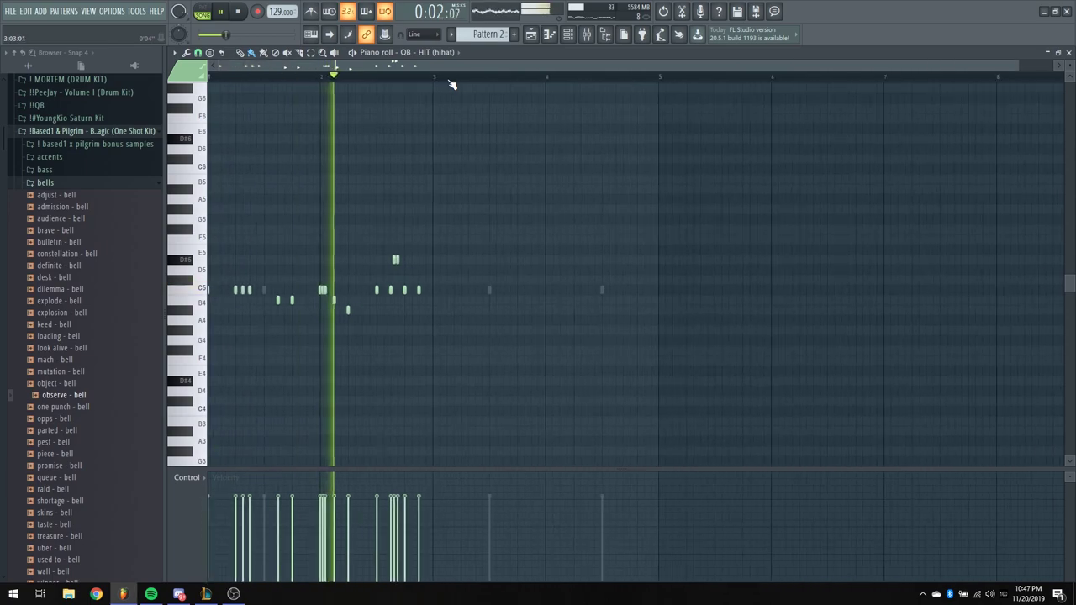
key(space)
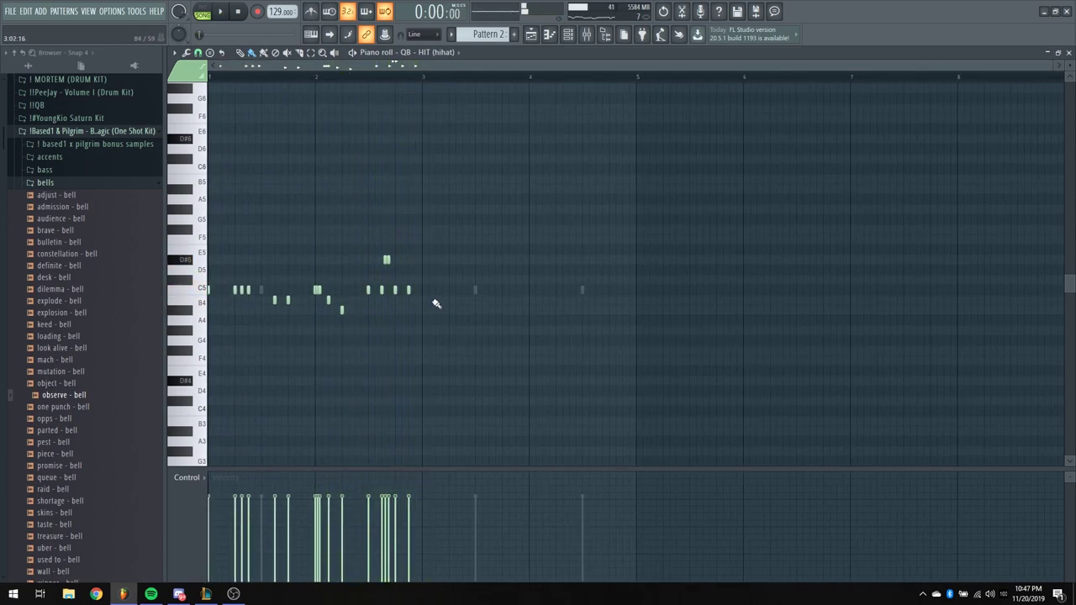
Begin bar 3 with a B4 and a C5 hi-hat, followed by a seven-note C5 roll at 1/6 beat snap
click(436, 291)
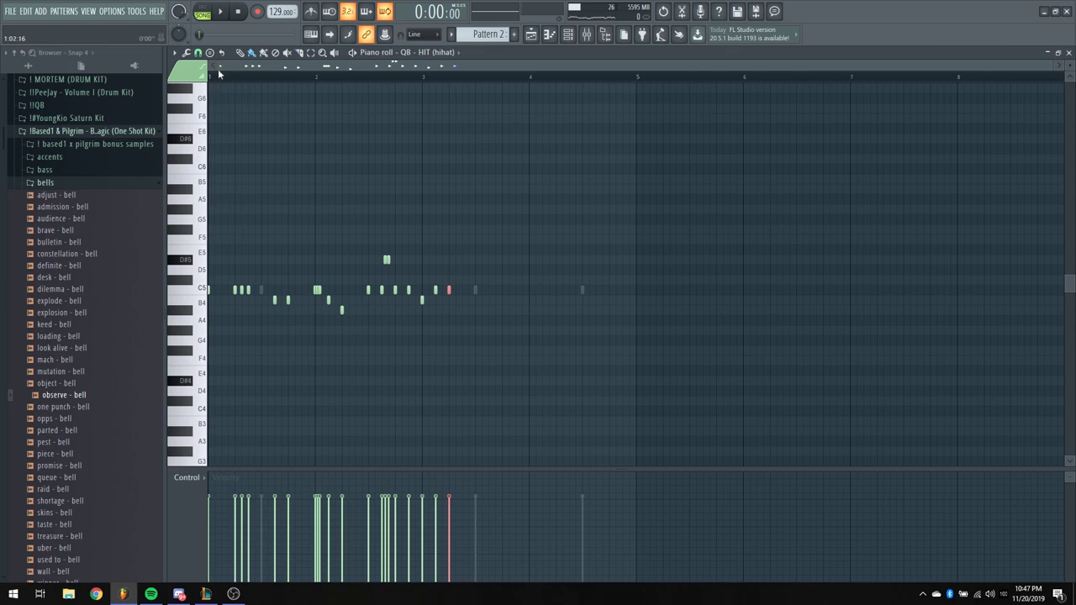
click(198, 54)
click(217, 171)
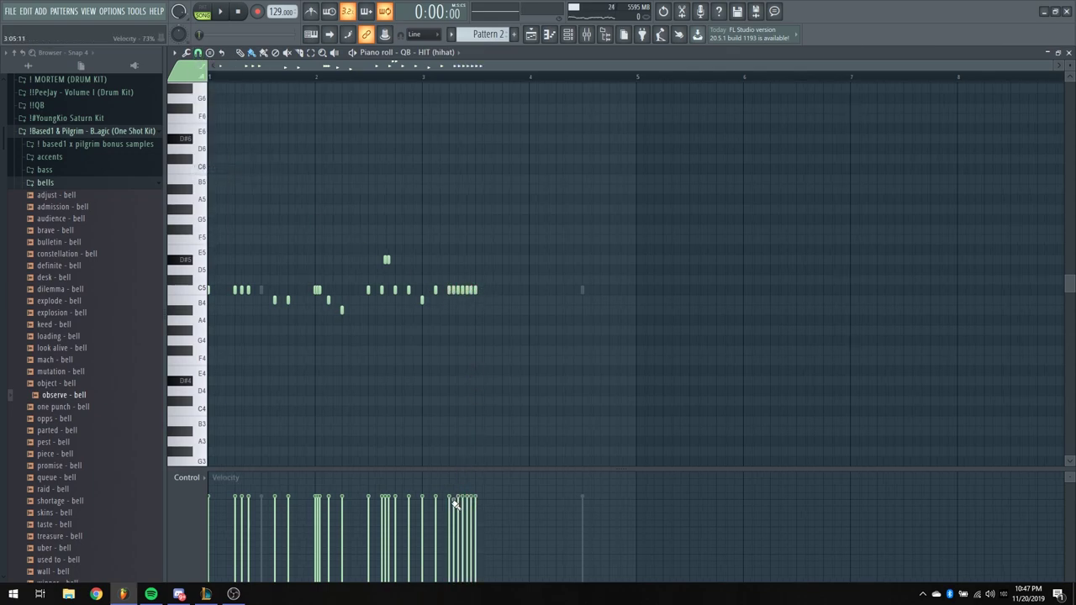
Slightly lower the velocities at the end of the bar 3 roll and add three wider-spaced C5 hi-hats after it
key(space)
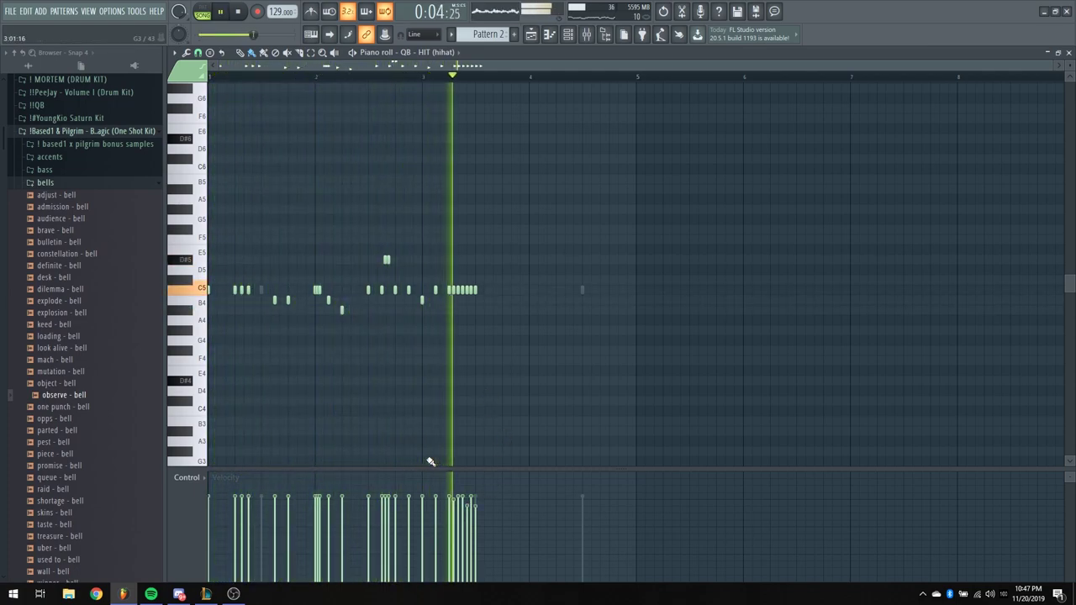
key(space)
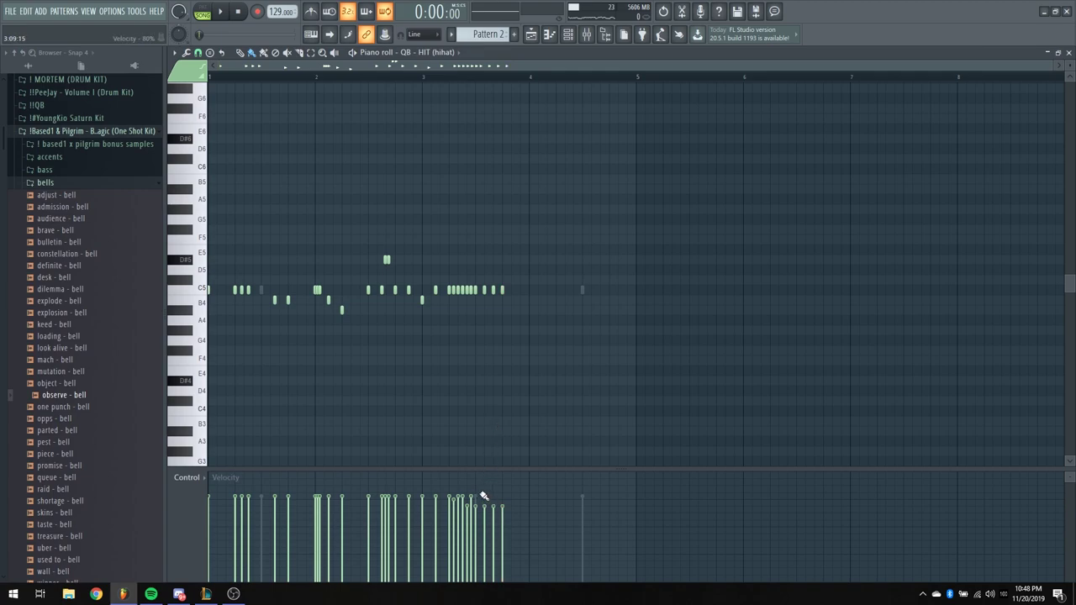
key(space)
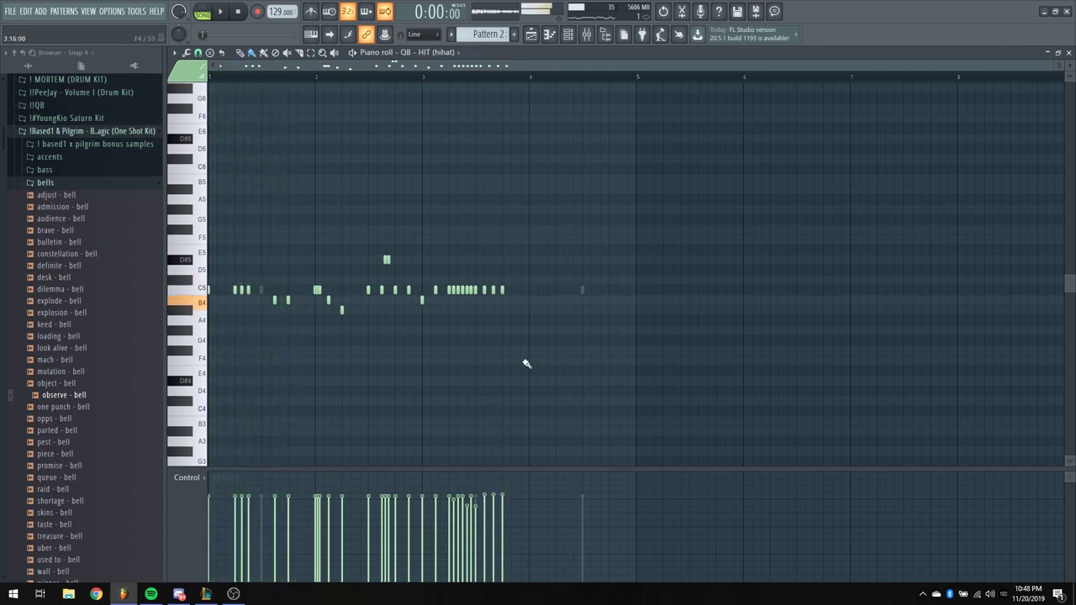
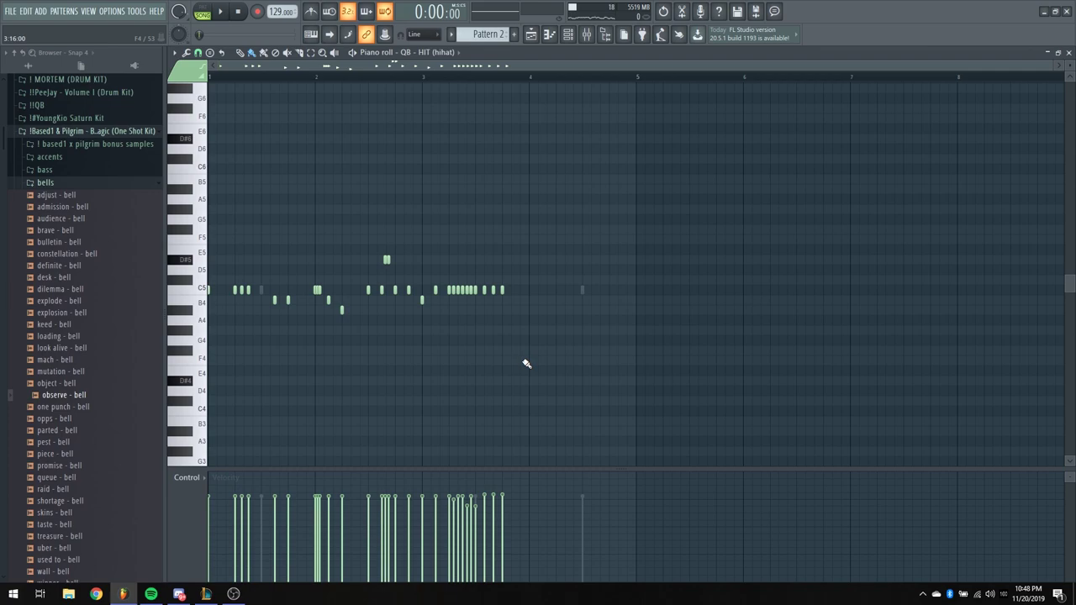
Set the snap to Step and replace the last bar 3 hi-hats with C5 hits on steps 13 and 15, plus one starting bar 4
key(space)
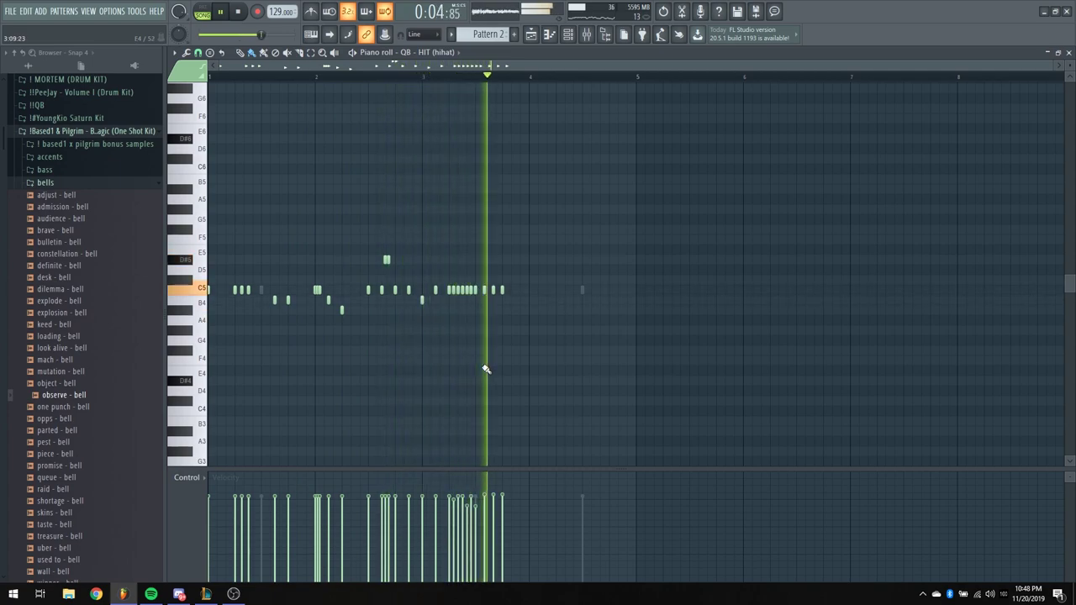
key(space)
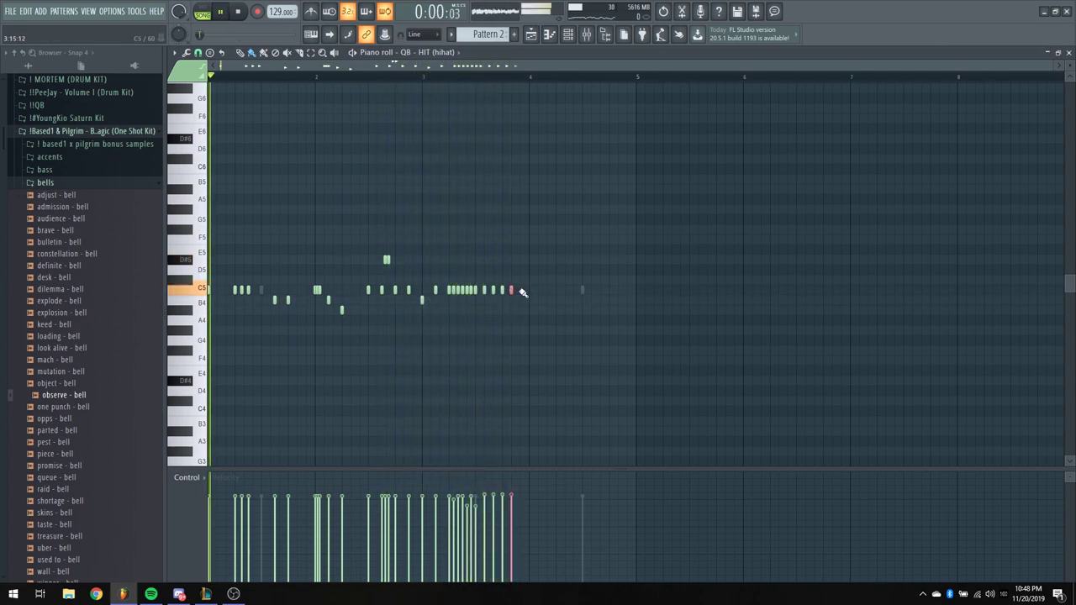
click(198, 52)
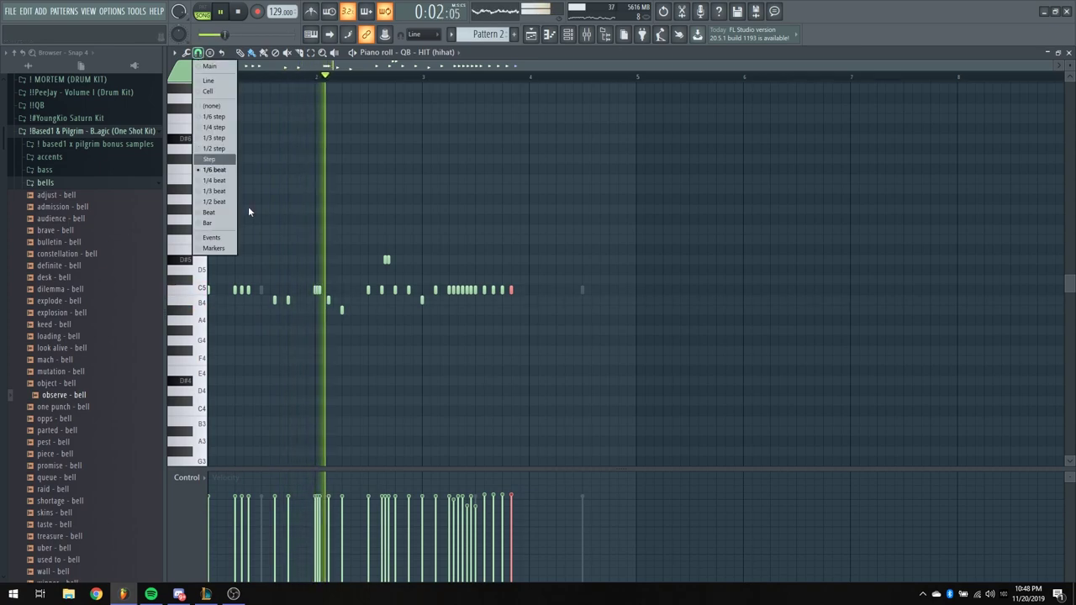
click(248, 212)
right_click(501, 291)
right_click(511, 290)
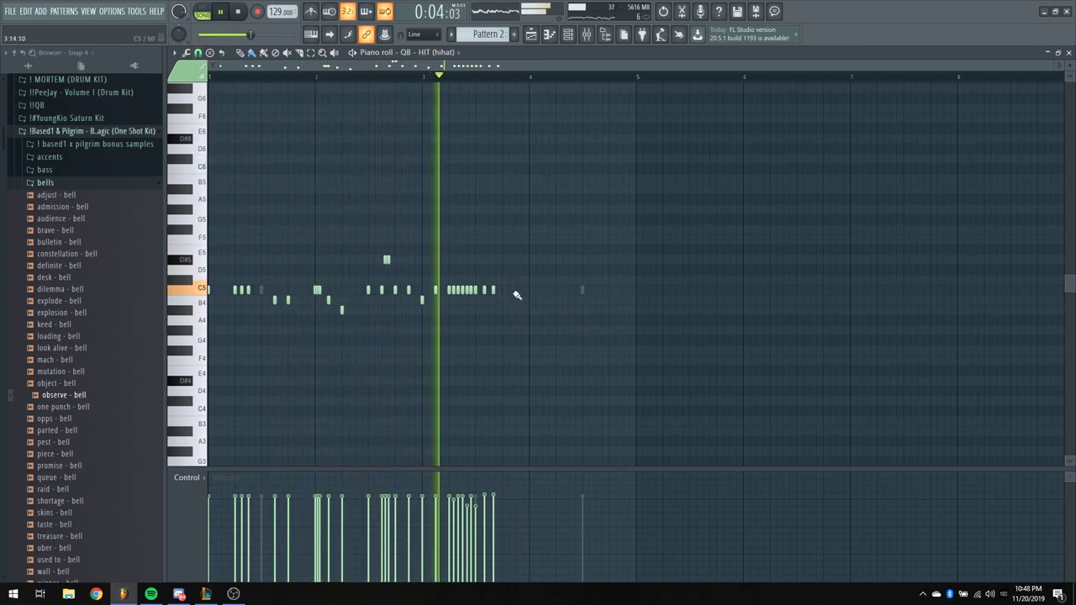
key(space)
click(503, 291)
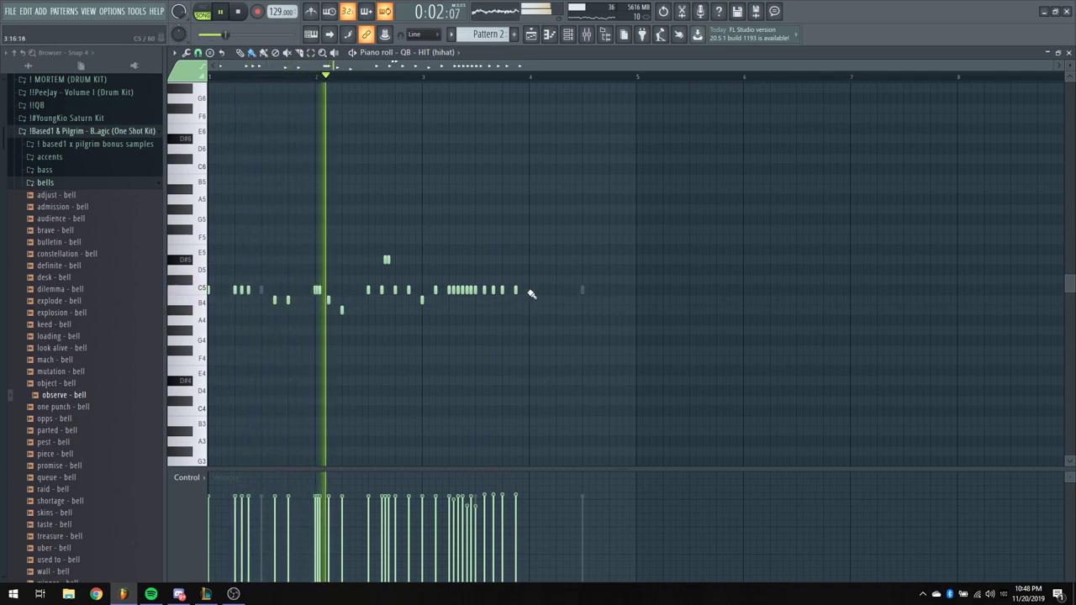
click(529, 290)
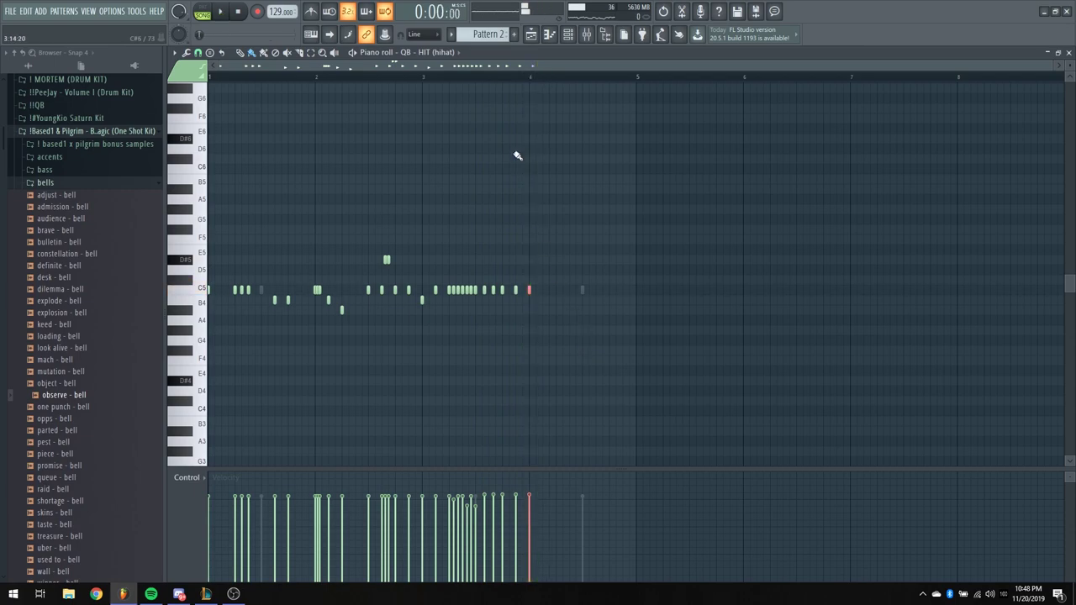
Copy the C5 and D#5 hi-hats from the second half of bar 2 into the second half of bar 4
scroll(564, 87, up, 2)
key(space)
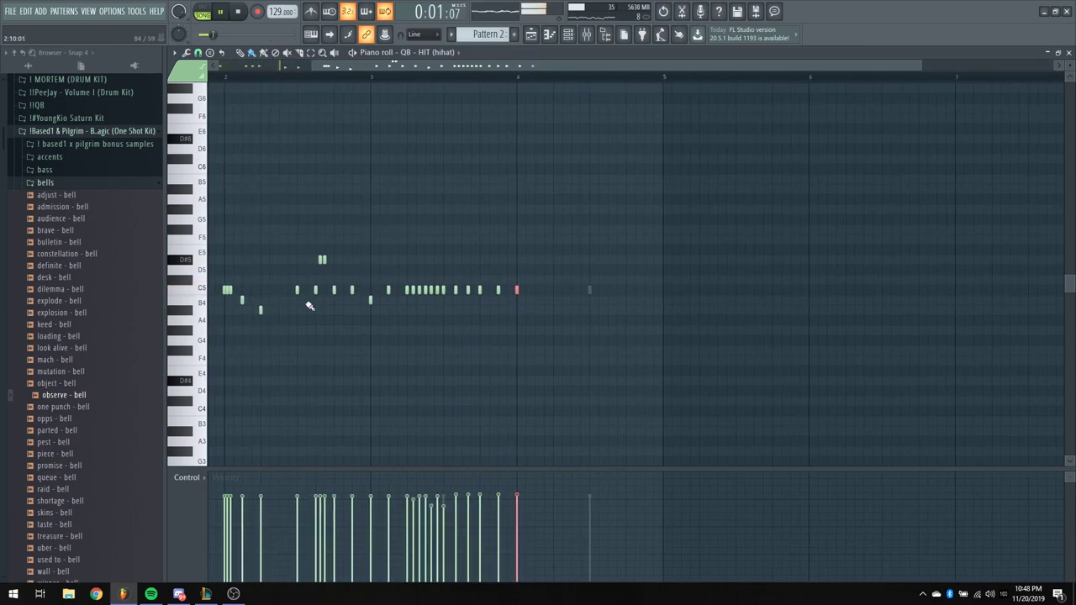
drag(279, 265, 290, 246)
drag(297, 290, 601, 300)
click(577, 365)
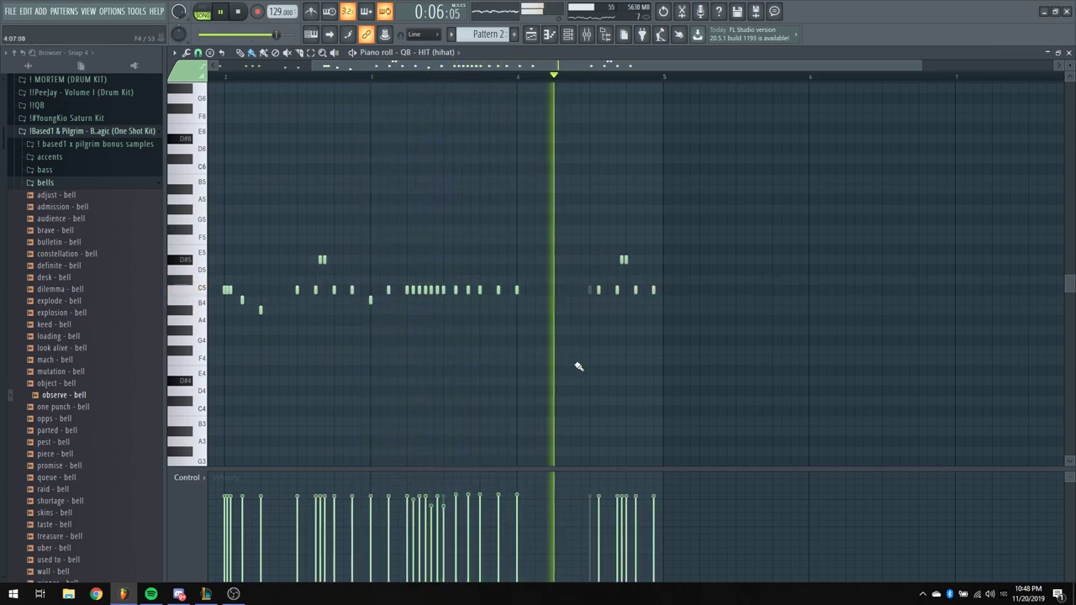
Shift the copied bar 4 hi-hats one step earlier to start on step 9 and copy bar 2's quick opening C5 roll there
drag(694, 327, 565, 225)
click(591, 290)
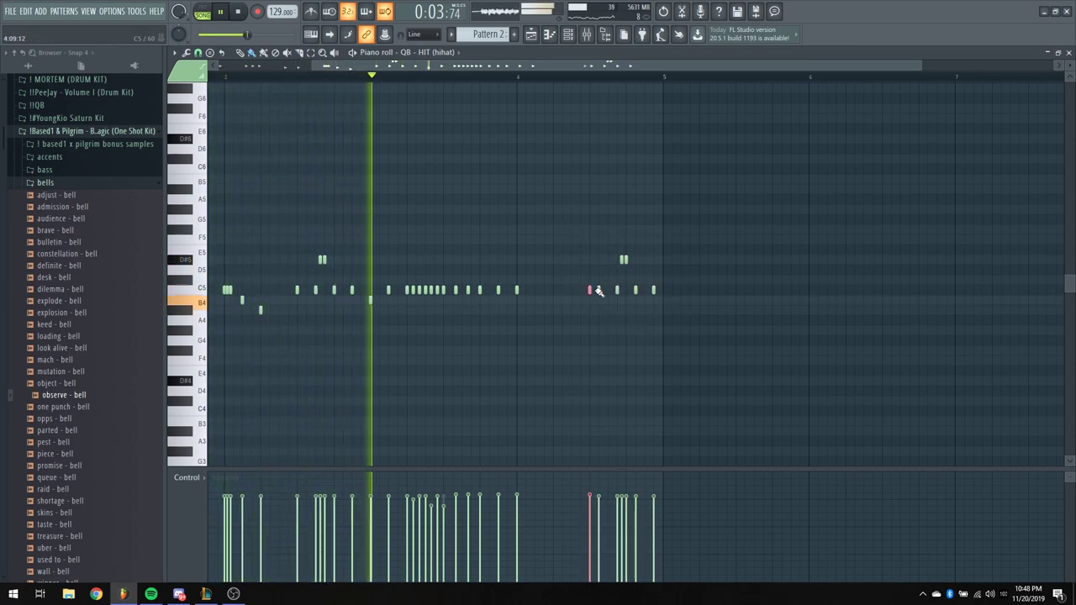
drag(720, 323, 609, 251)
drag(596, 290, 591, 291)
click(594, 361)
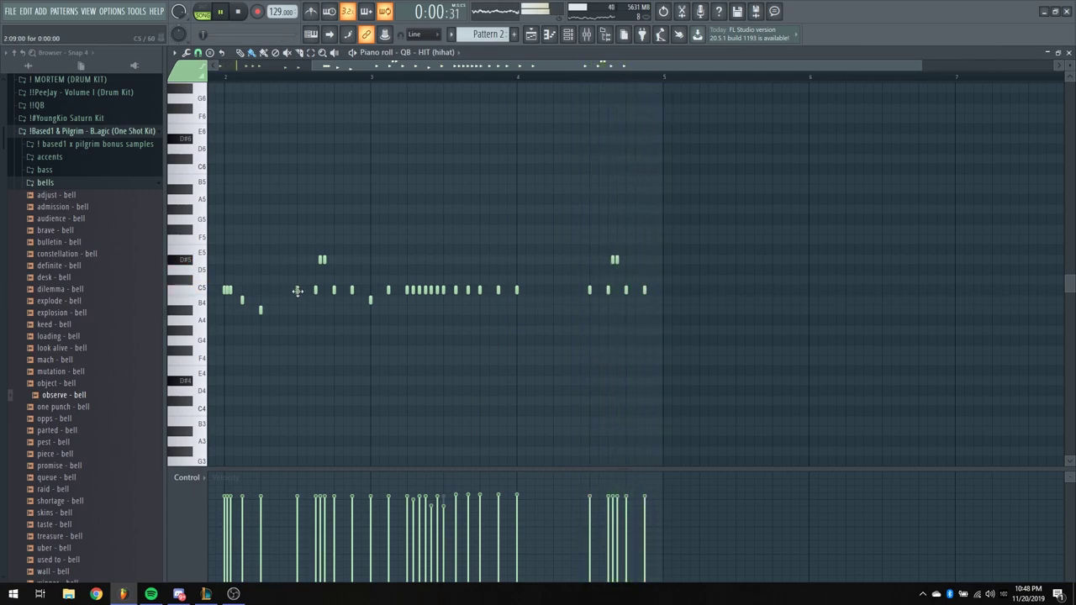
click(225, 291)
drag(223, 293, 589, 293)
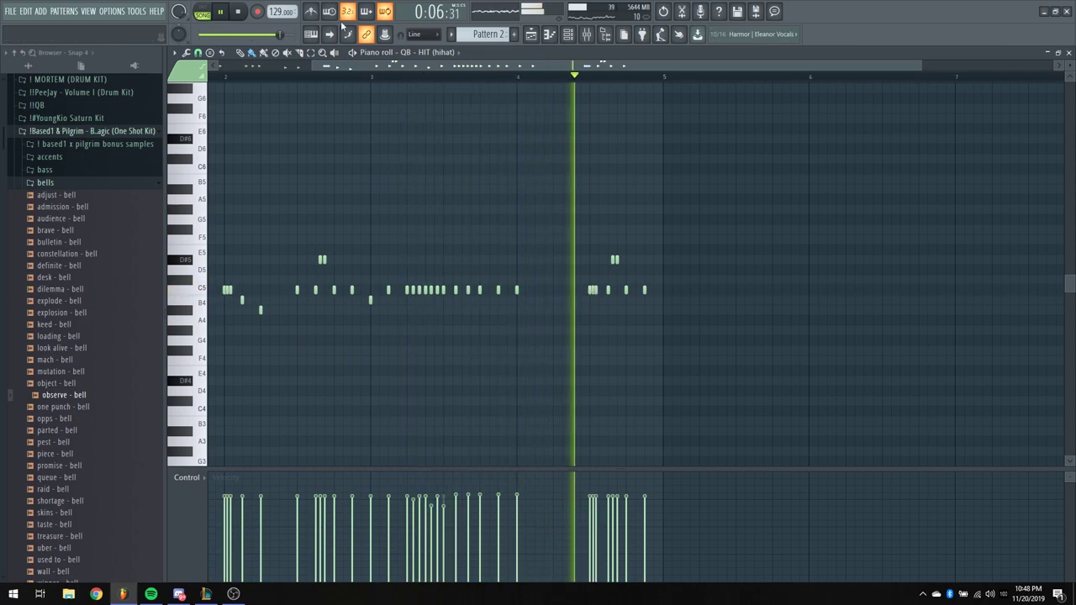
Delete the B4 hi-hat on step 11 of bar 1, add a B4 on step 14 and audition the pattern
scroll(335, 71, down, 2)
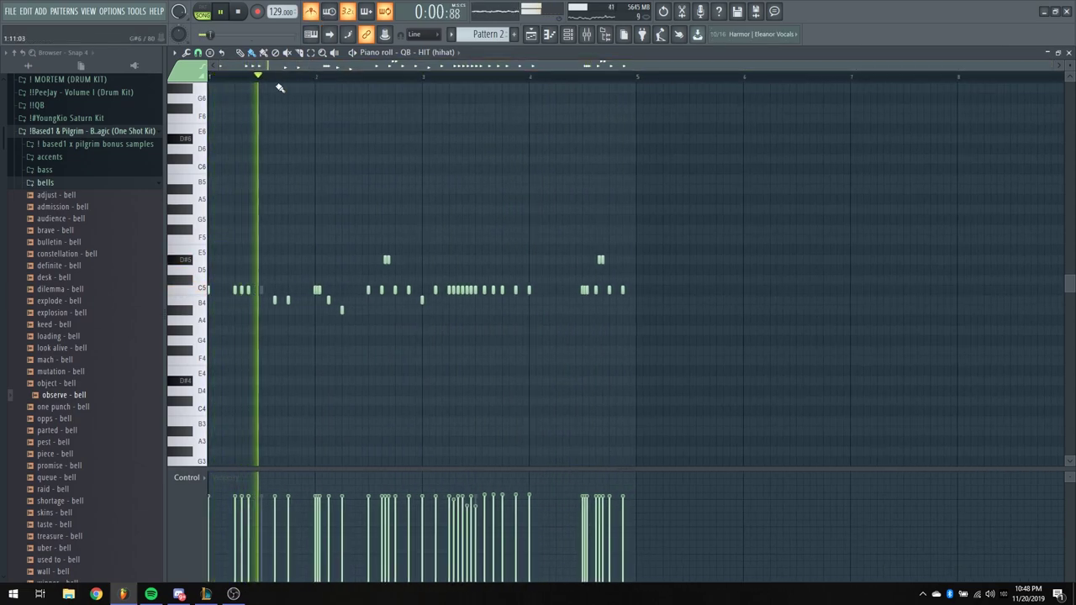
key(space)
right_click(274, 300)
key(space)
key(space)
key(space)
click(294, 301)
key(space)
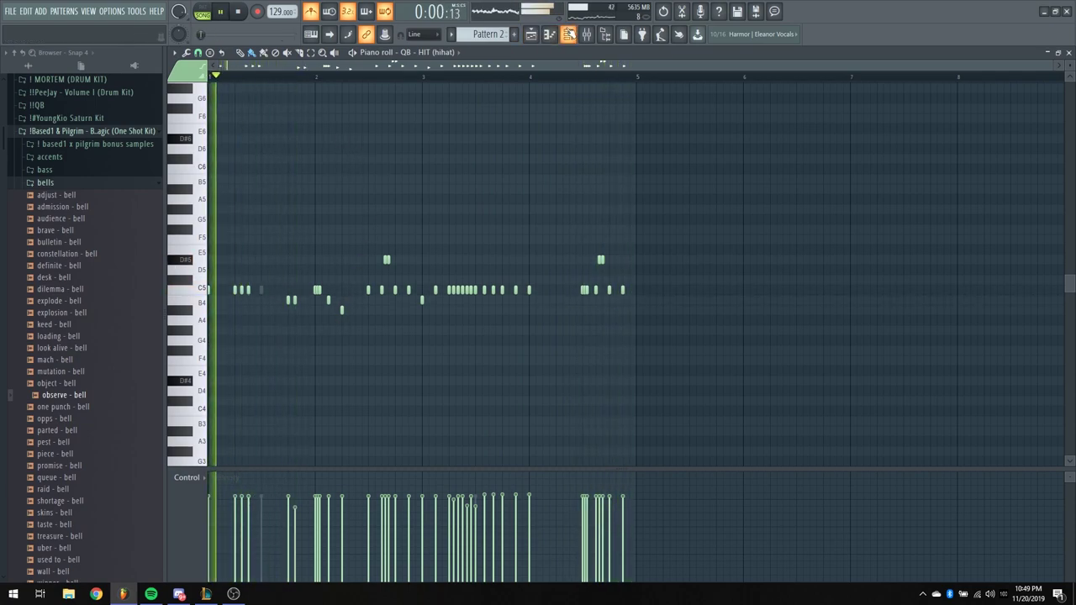
Show the channel rack and place a QB - SLICE open hat hit on step 1 of the pattern
key(F6)
key(space)
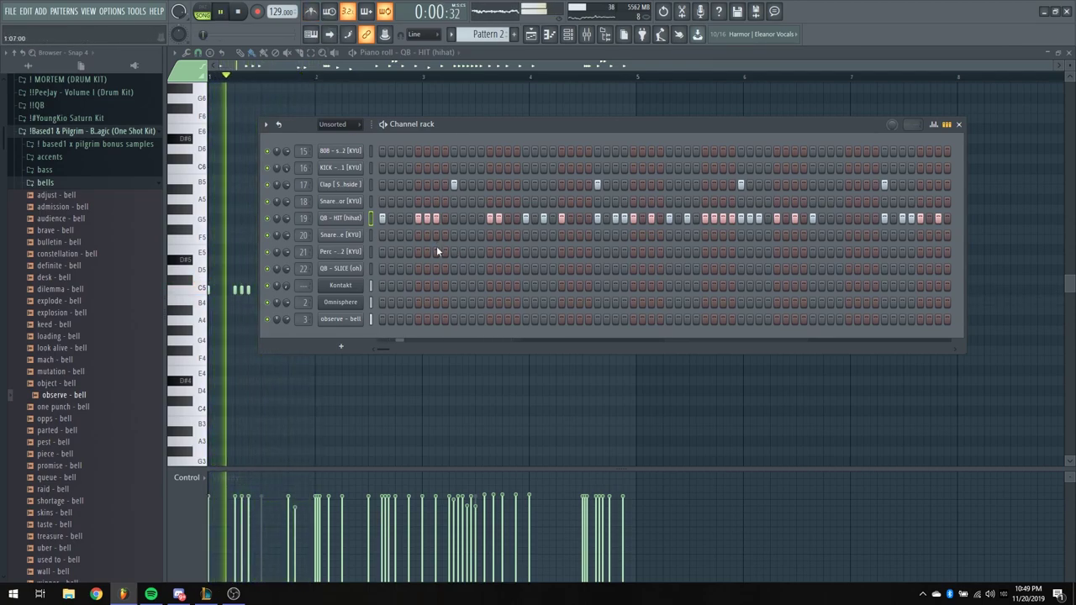
key(space)
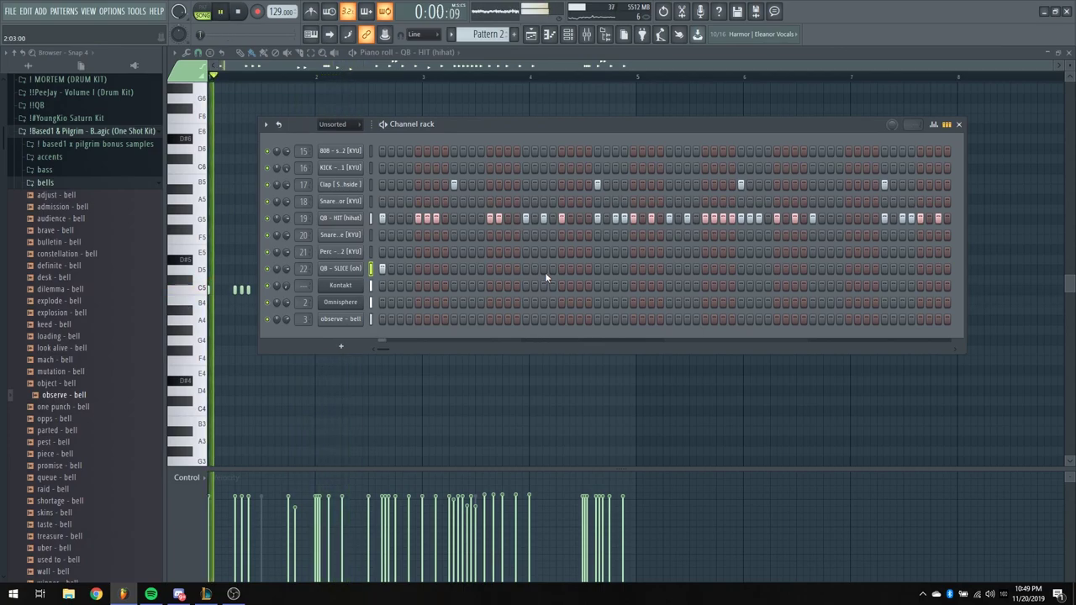
Place hits on steps 19, 31 and 51 of the channel 18 snare while playing the pattern
click(544, 201)
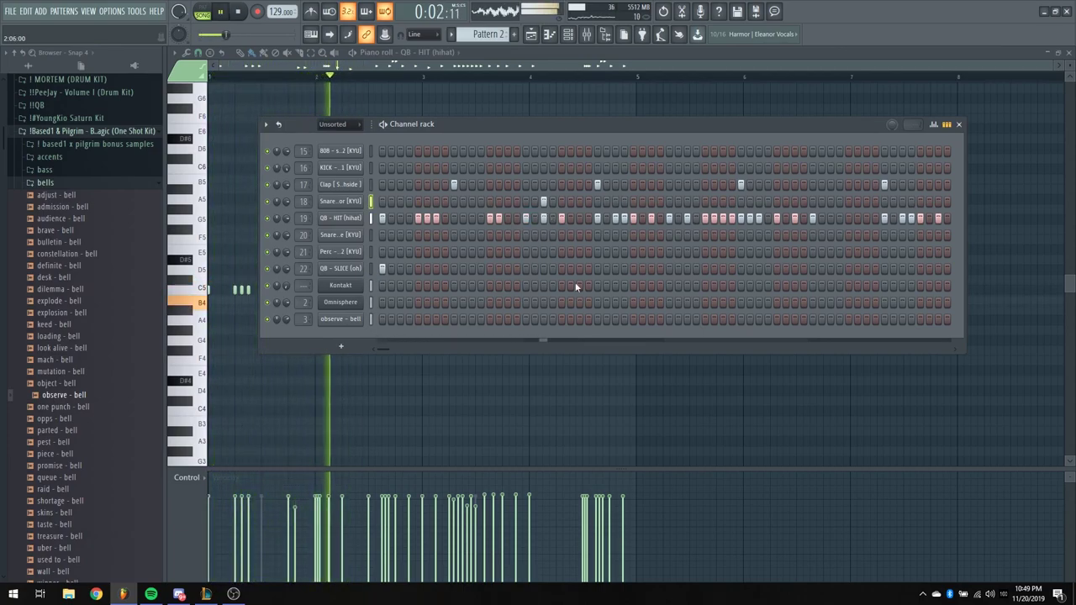
key(space)
key(space)
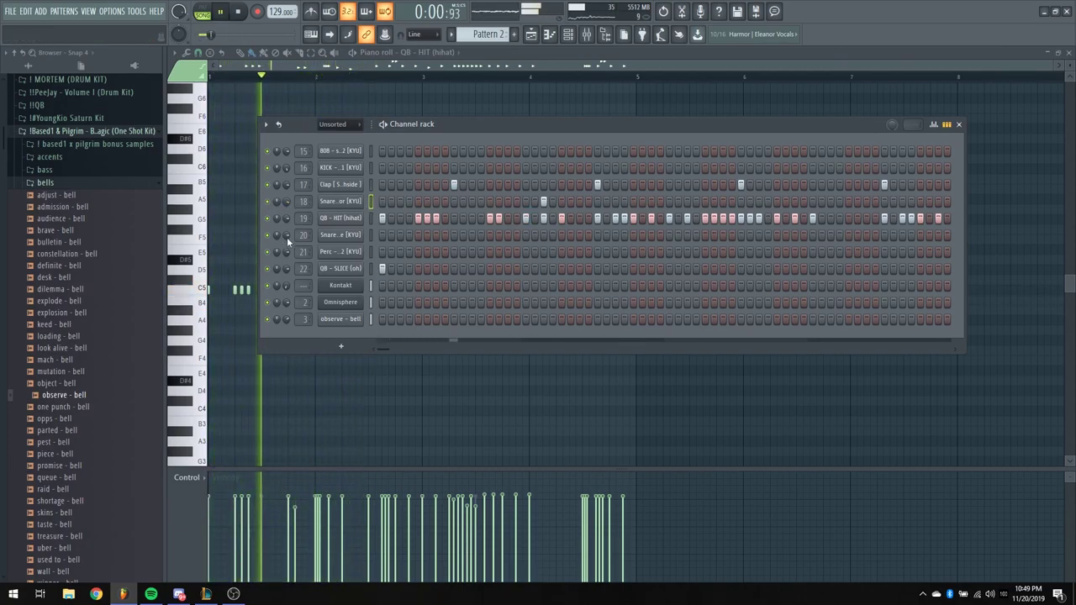
click(651, 202)
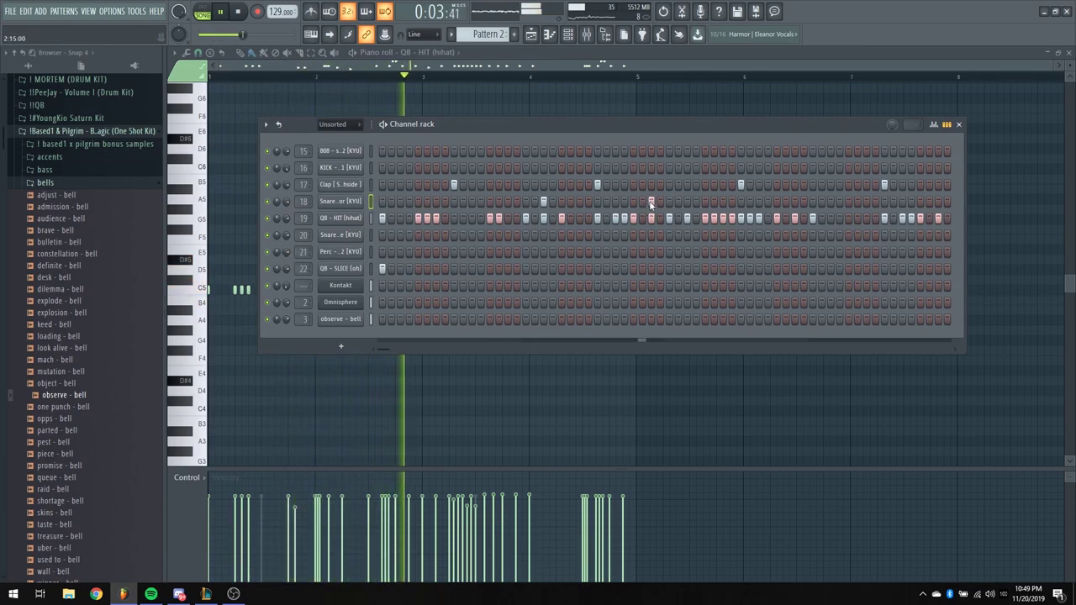
click(832, 202)
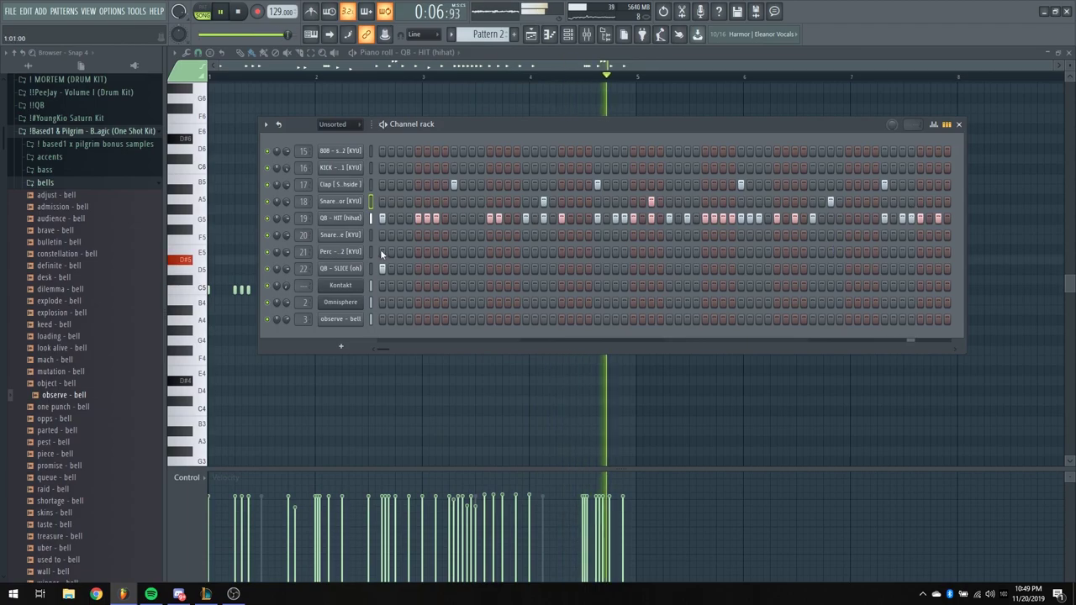
Collapse the bells folder and its parent Based1 & Pilgrim one shot kit folder in the browser
click(45, 182)
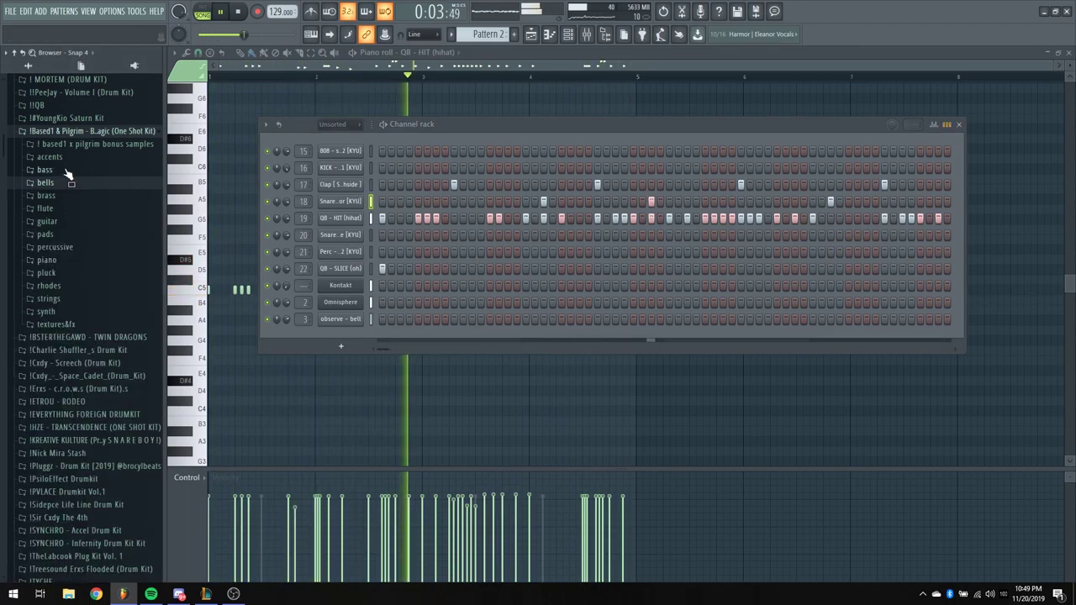
click(134, 132)
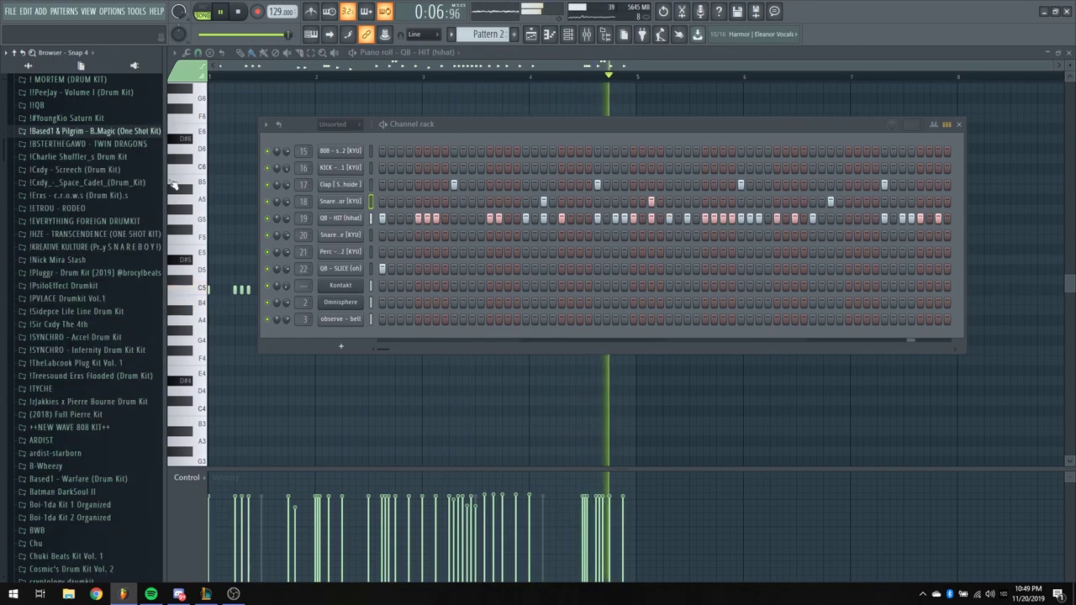
click(436, 253)
click(435, 252)
click(436, 235)
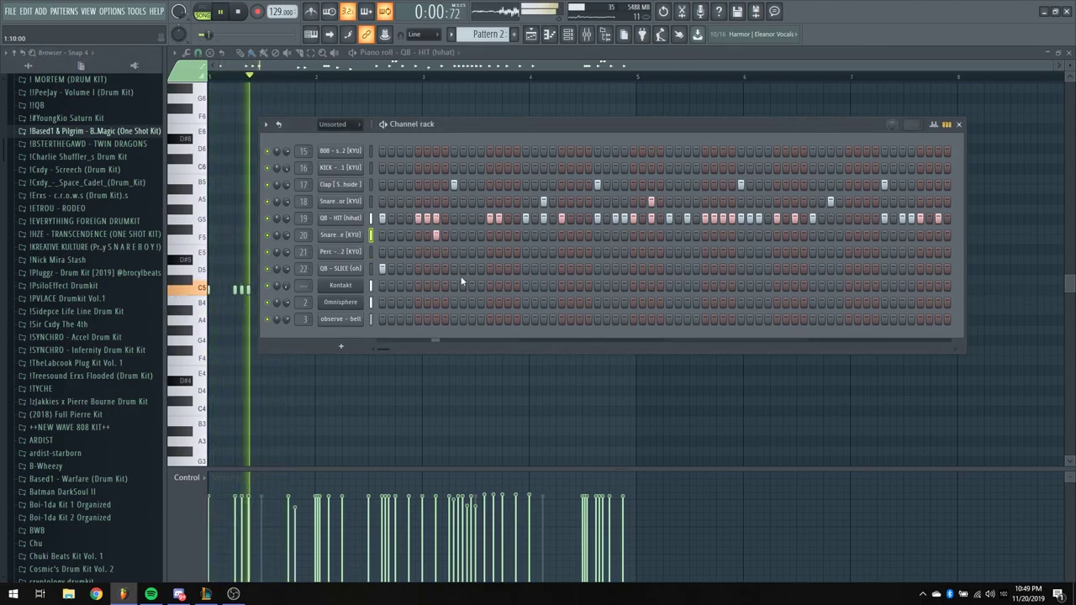
click(435, 235)
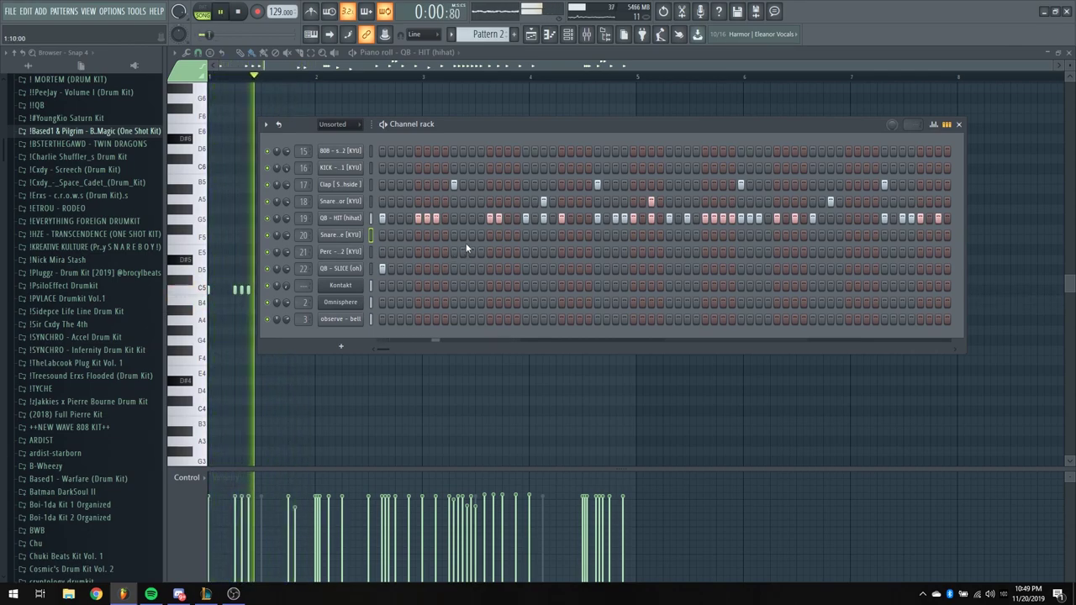
Place hits on steps 15 and 55 of the channel 20 snare and listen to the pattern
click(507, 235)
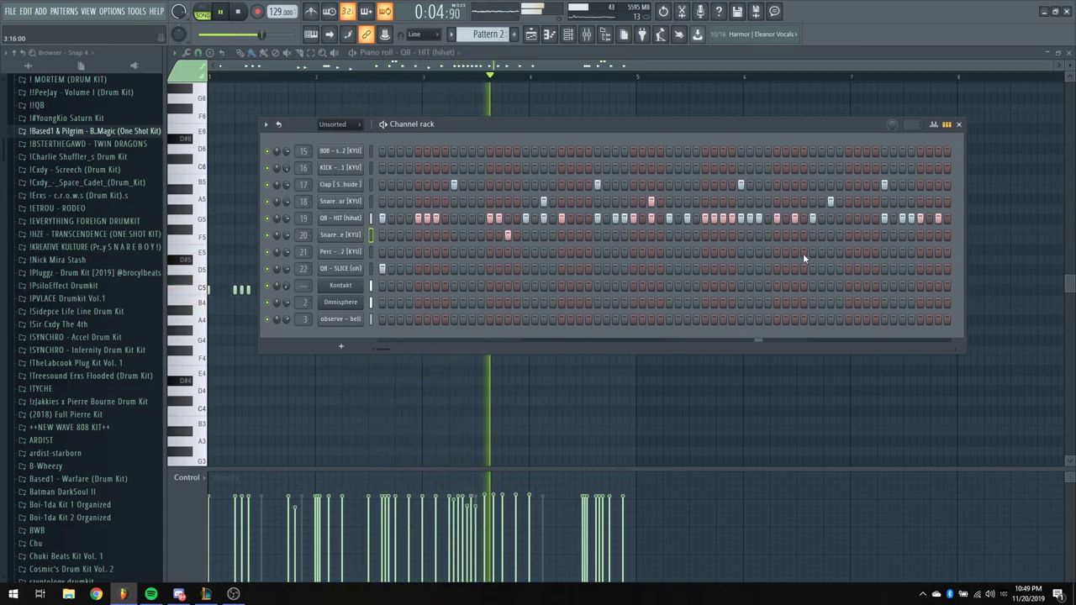
click(867, 252)
click(867, 252)
click(867, 235)
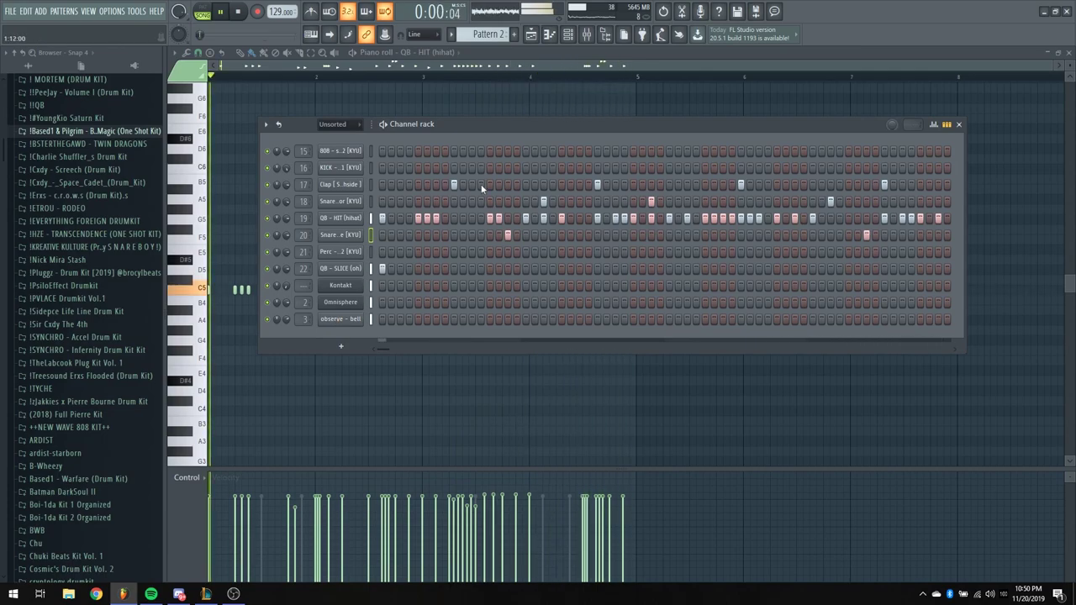
key(space)
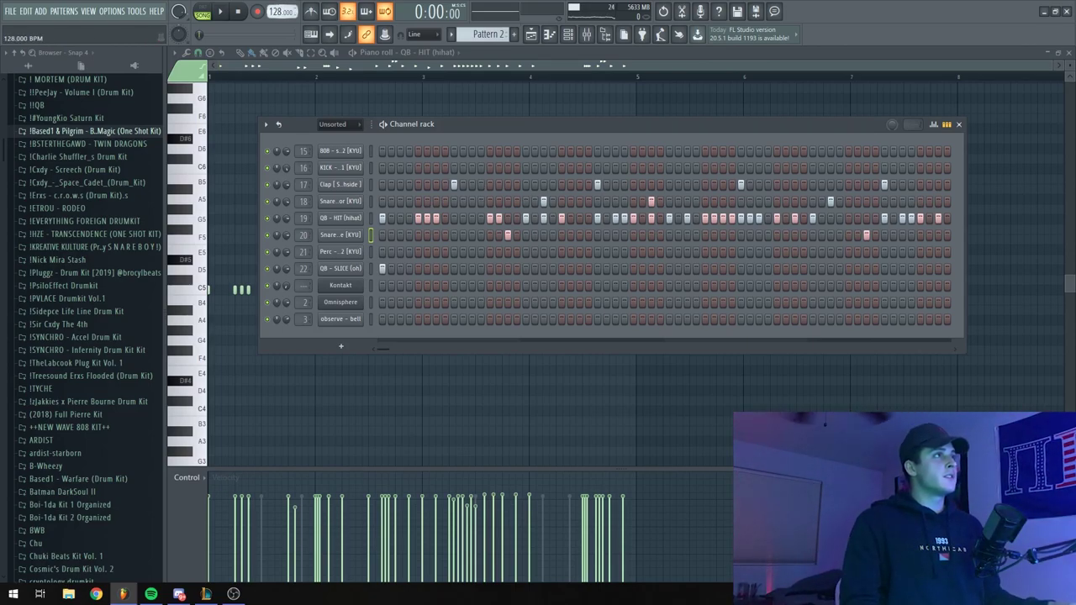
Set the Track 1 audio clip's time-stretching mode to Stretch and lower the project tempo to 123 BPM
scroll(280, 11, down, 3)
click(531, 35)
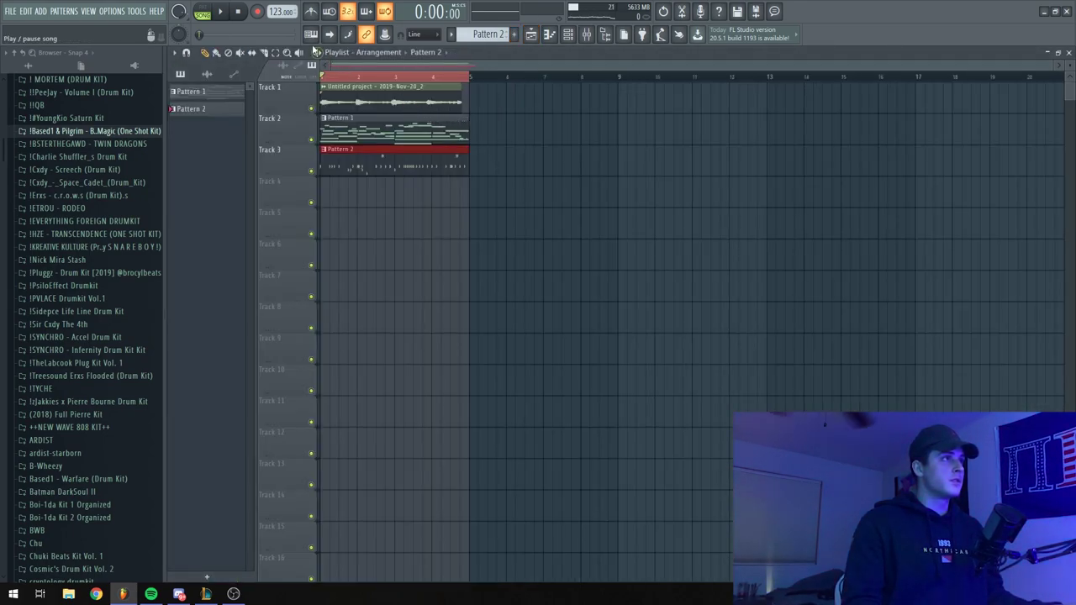
double_click(353, 88)
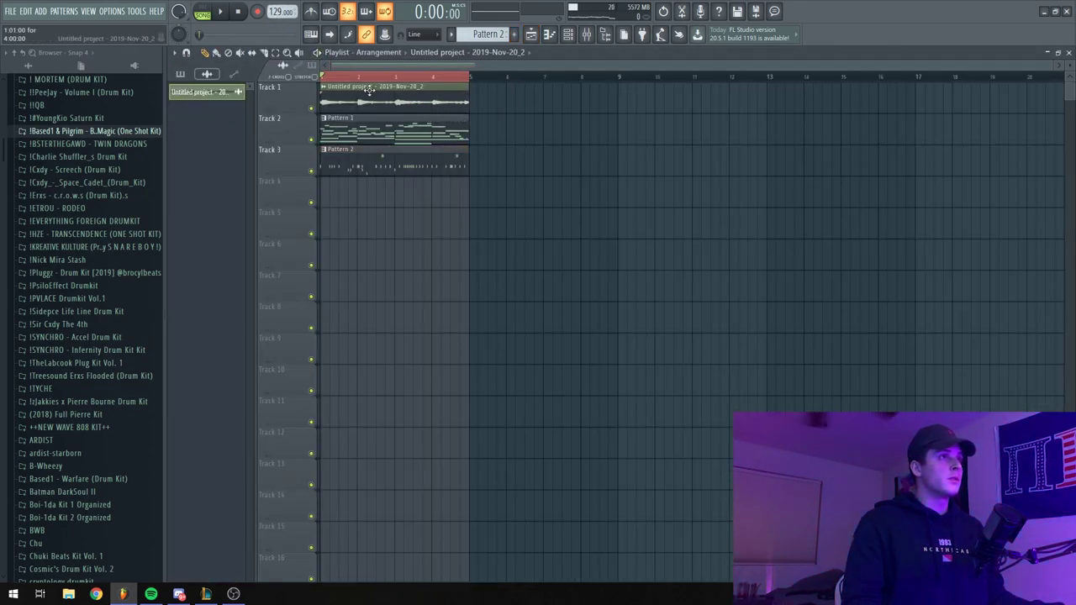
click(551, 194)
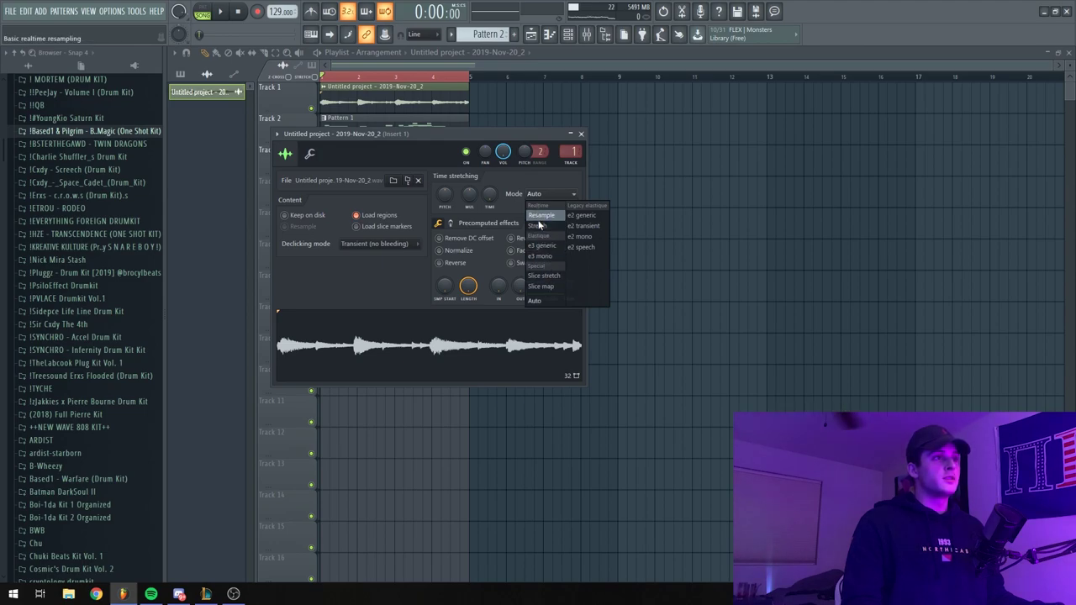
click(538, 225)
click(582, 134)
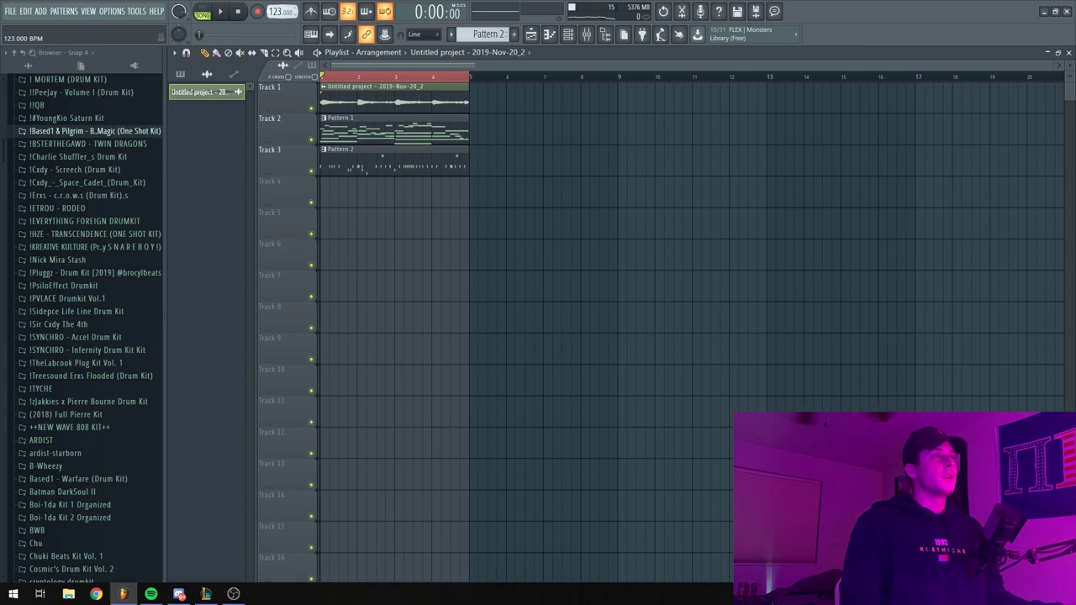
Play the arrangement at the new tempo and briefly view the channel rack and the mixer
key(space)
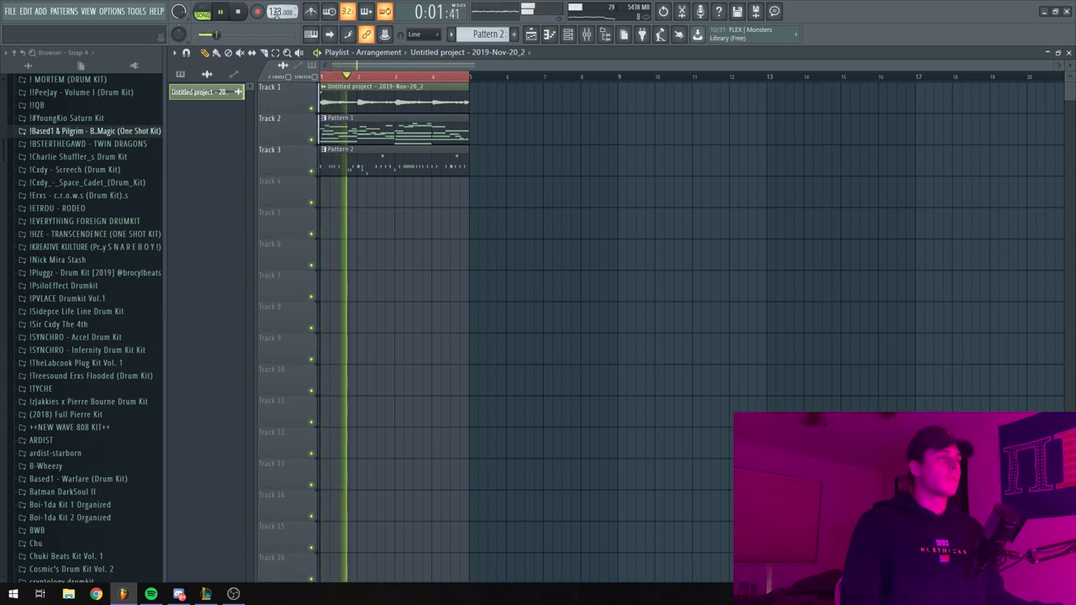
click(569, 33)
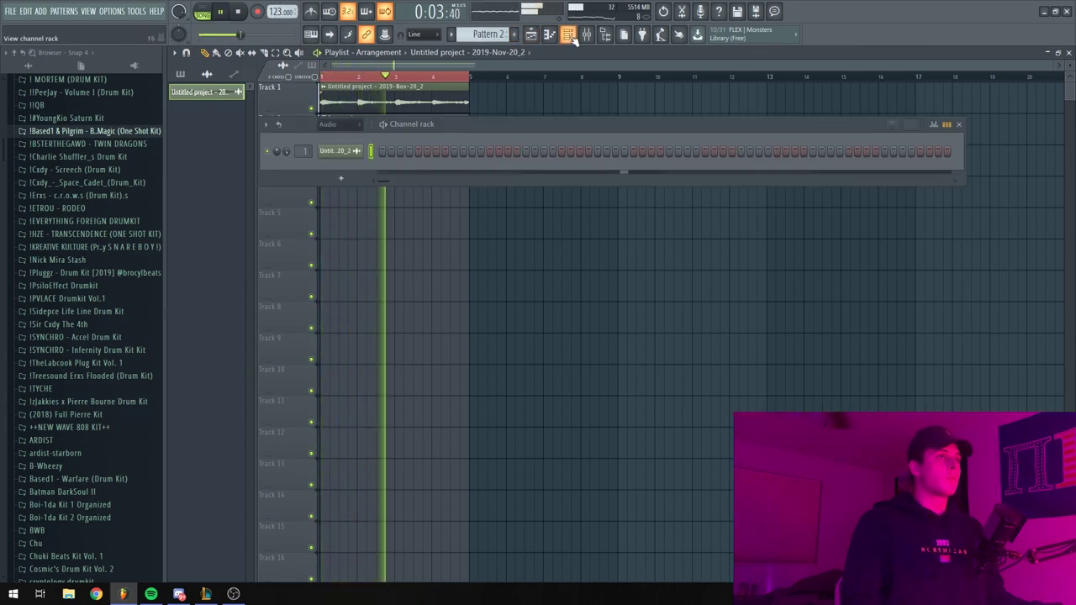
click(570, 35)
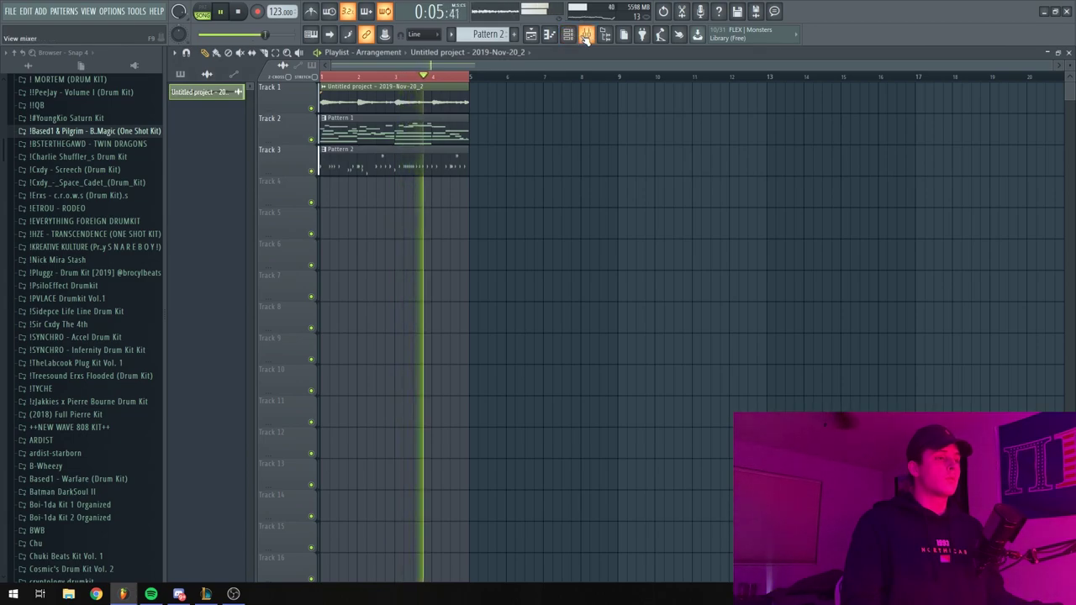
click(587, 35)
click(586, 36)
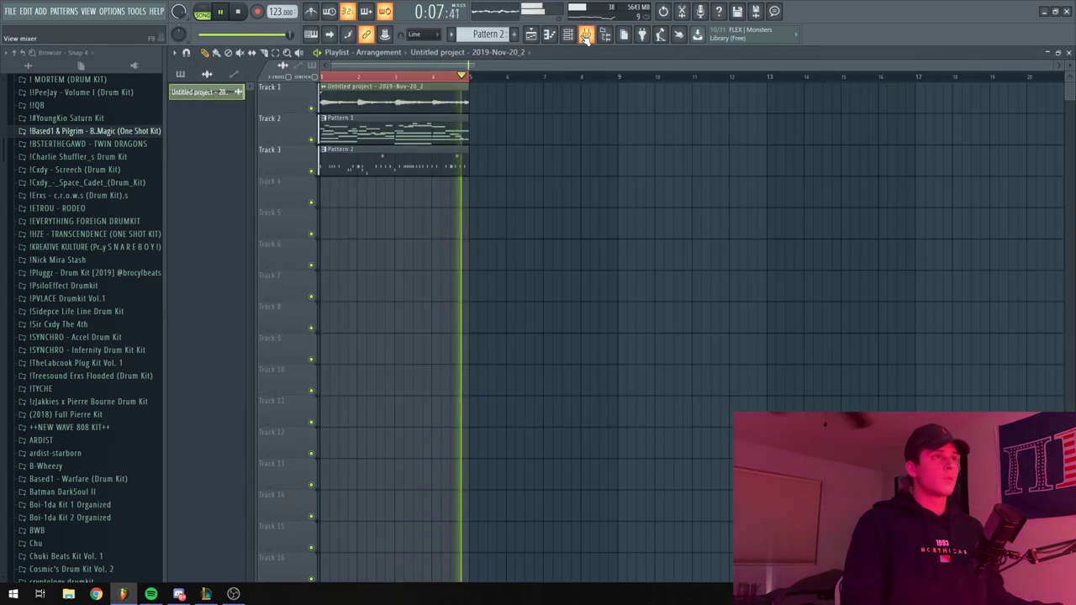
Solo Track 1, set its audio clip's time-stretching pitch to -200 cents and listen to the clip
key(space)
double_click(403, 99)
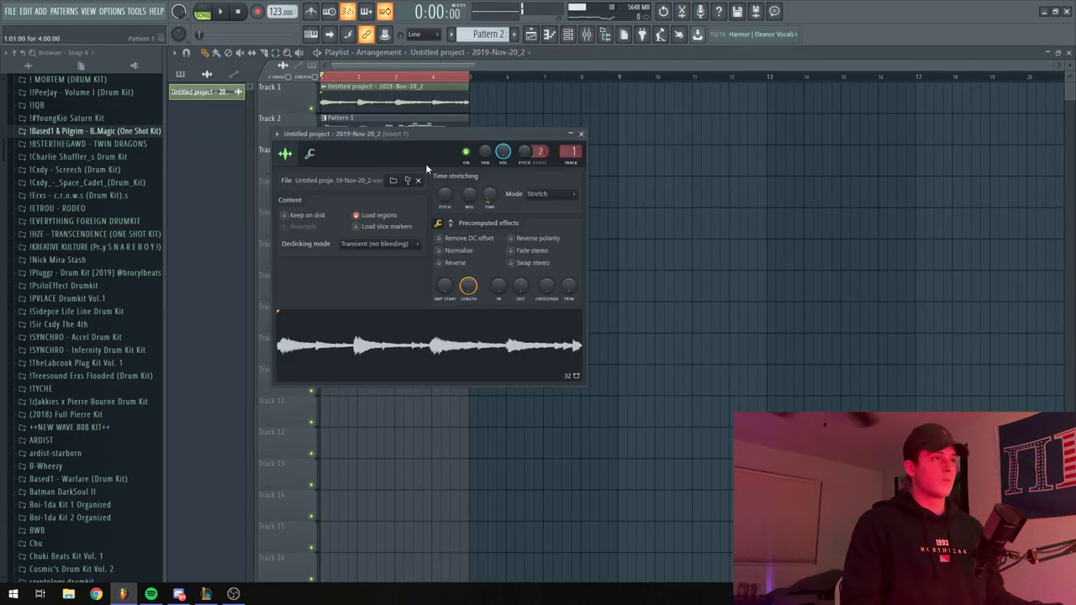
click(581, 134)
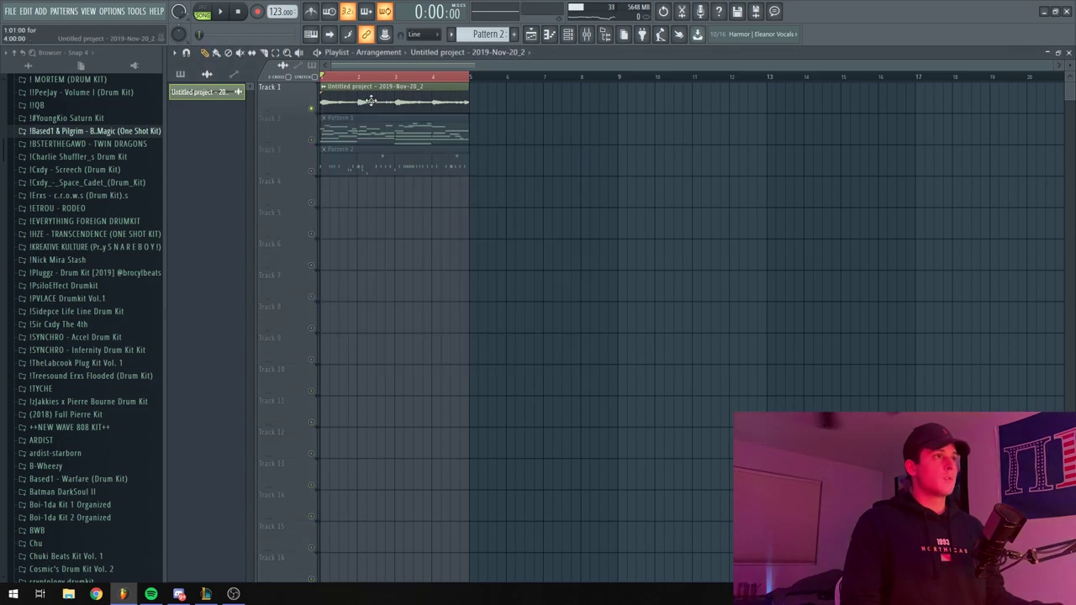
double_click(395, 101)
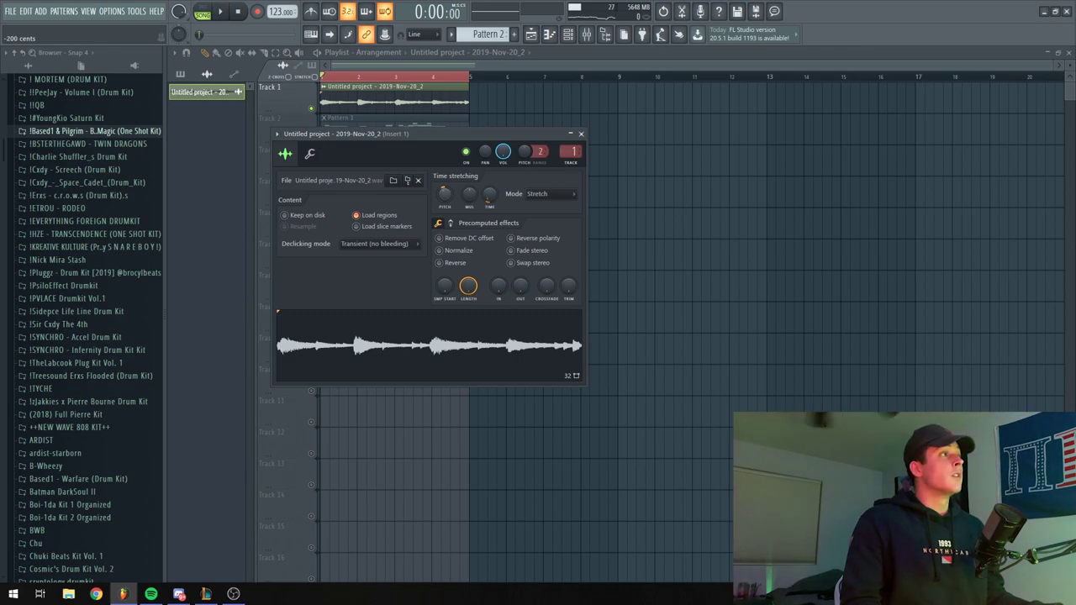
drag(454, 133, 465, 136)
key(space)
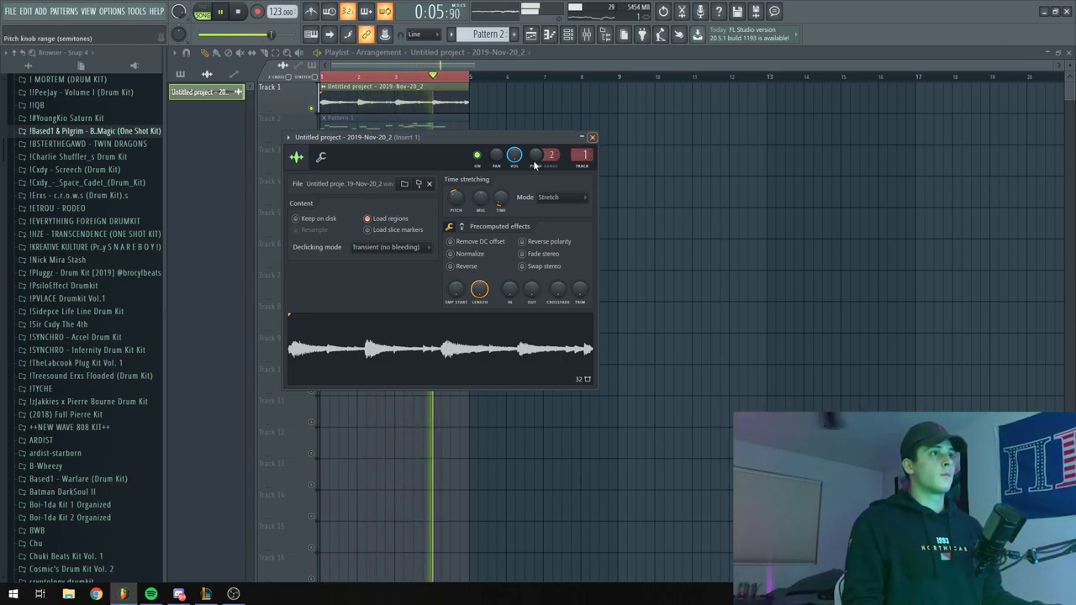
click(592, 137)
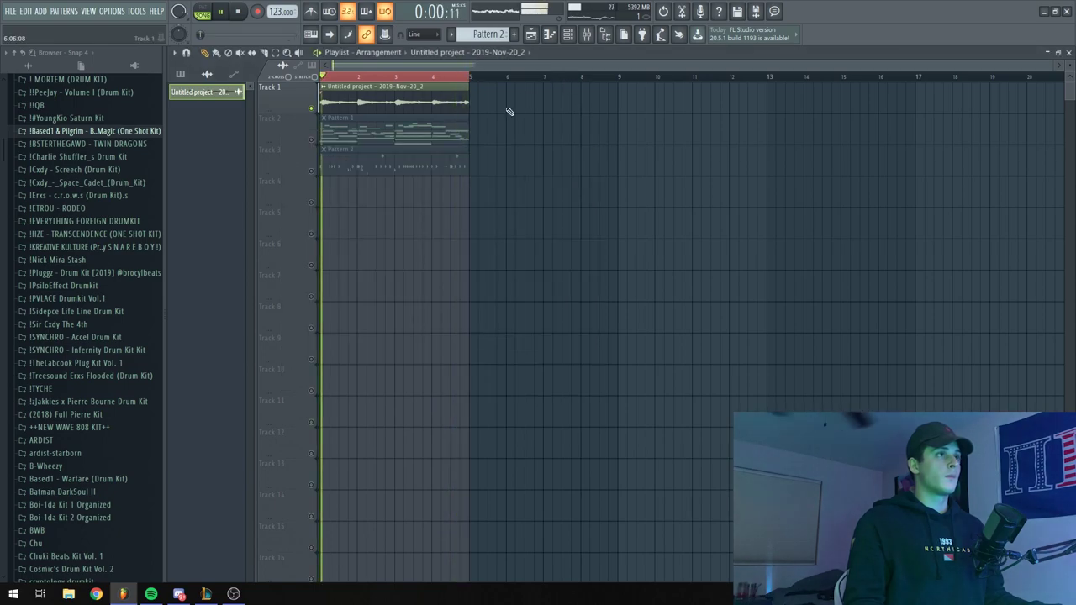
key(space)
Unsolo Track 1 and transpose the Kontakt notes in Pattern 1 down two semitones
click(409, 143)
ctrl+click(311, 140)
ctrl+click(311, 140)
click(569, 33)
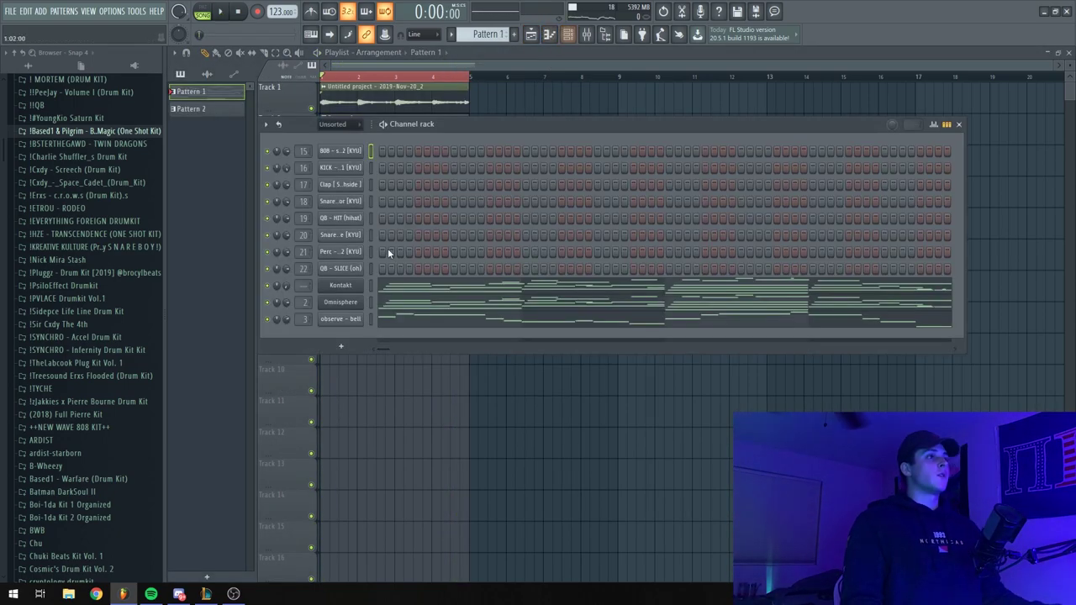
click(433, 294)
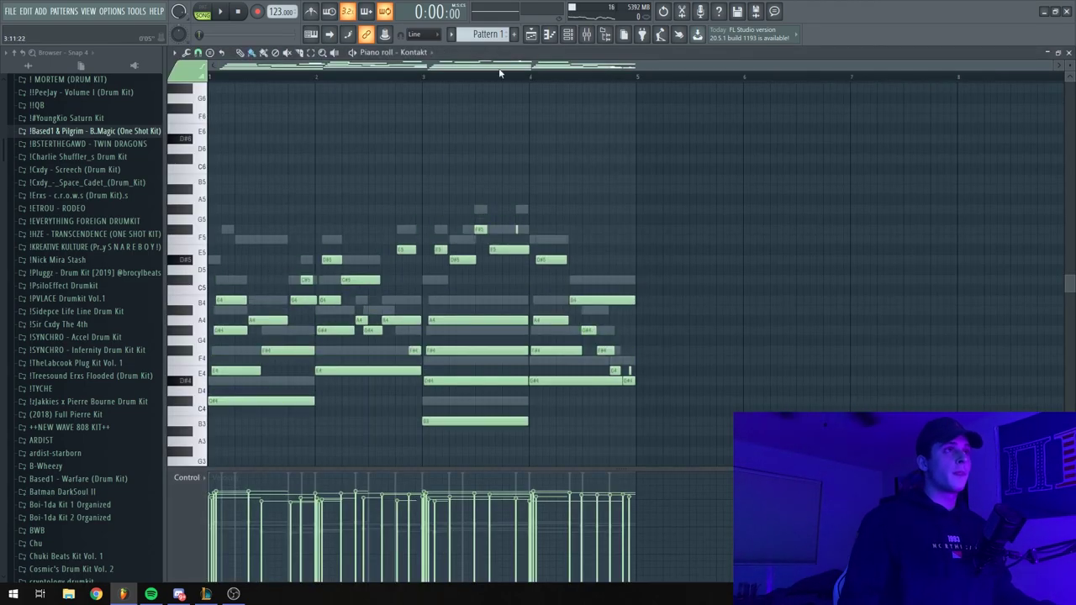
click(569, 35)
Transpose the Omnisphere notes down three semitones and the Kontakt notes down one more semitone
click(422, 306)
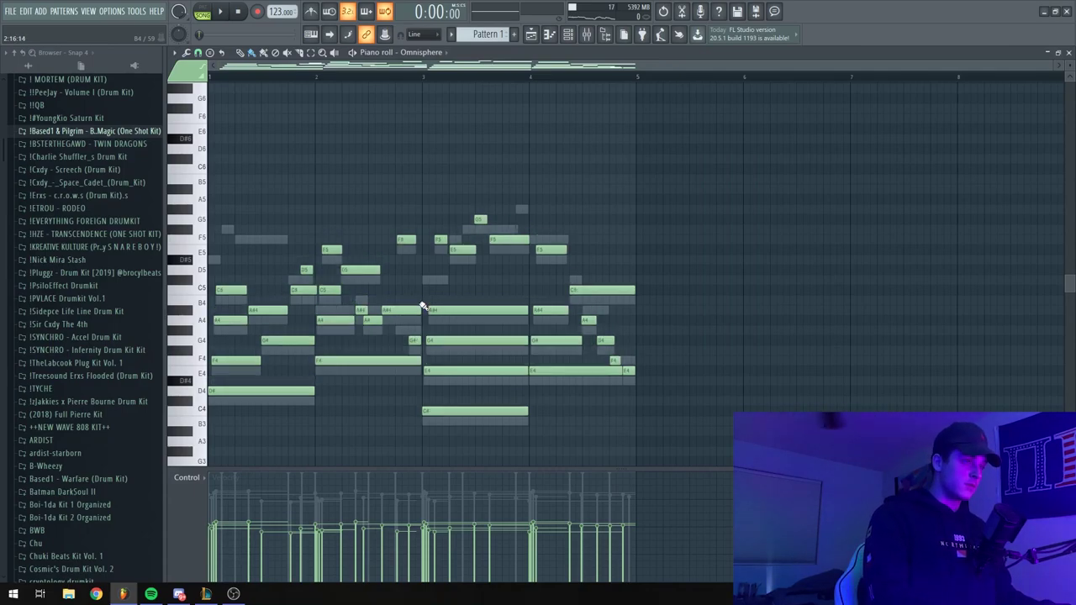
key(Up)
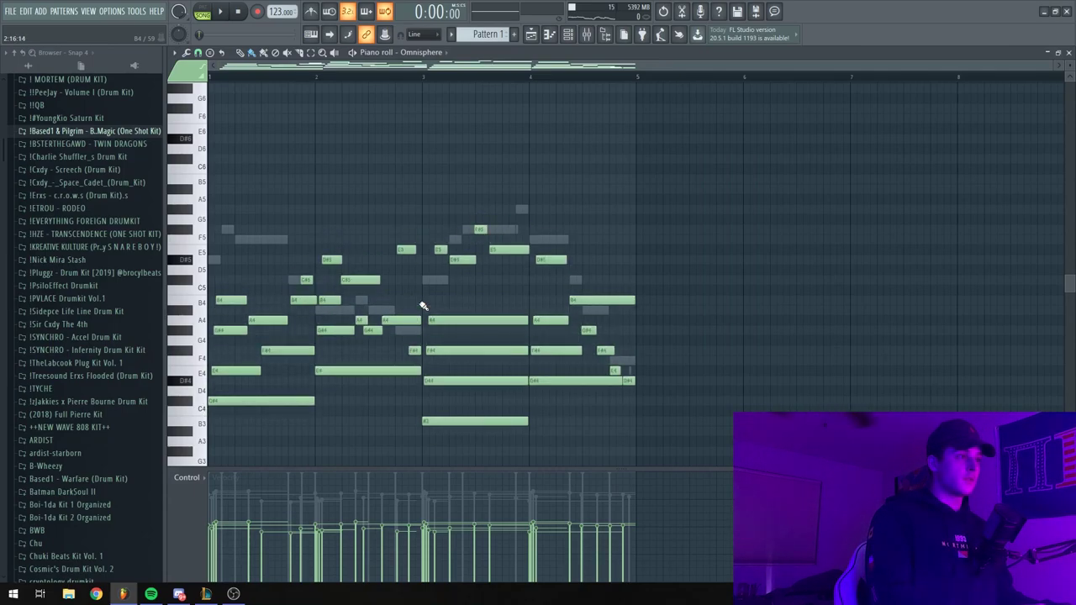
key(Down)
key(Up)
key(Down)
click(578, 35)
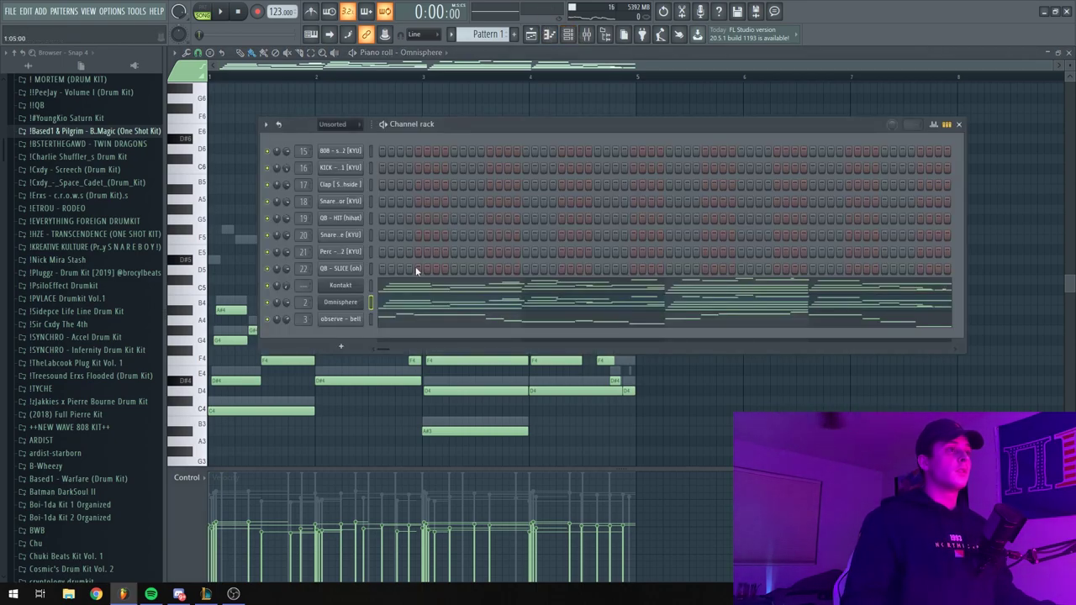
click(402, 292)
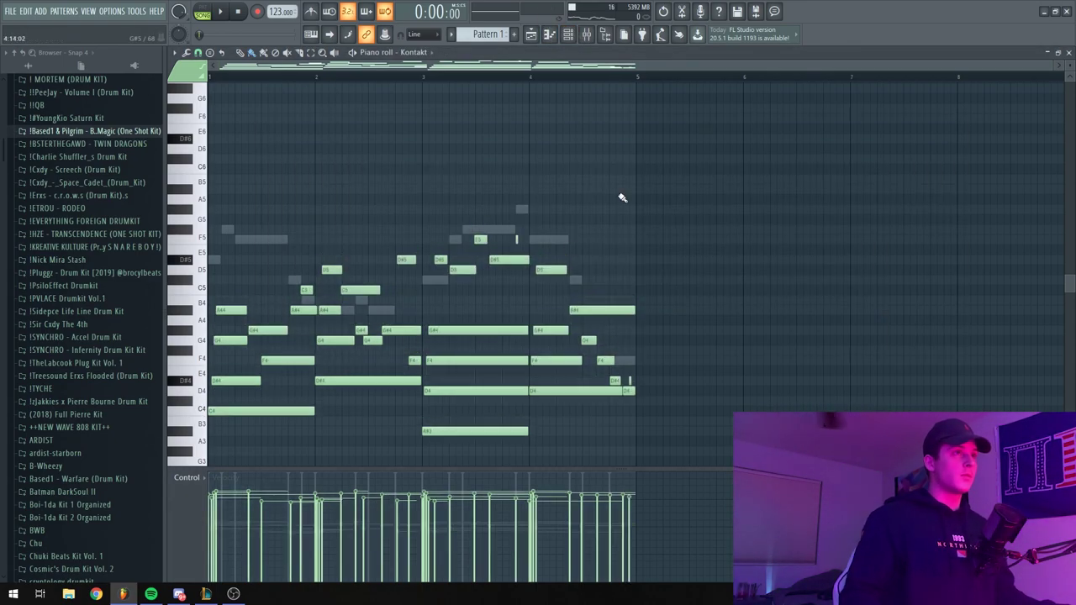
Transpose the observe - bell notes in Pattern 1 down three semitones and play the arrangement
click(578, 42)
click(412, 322)
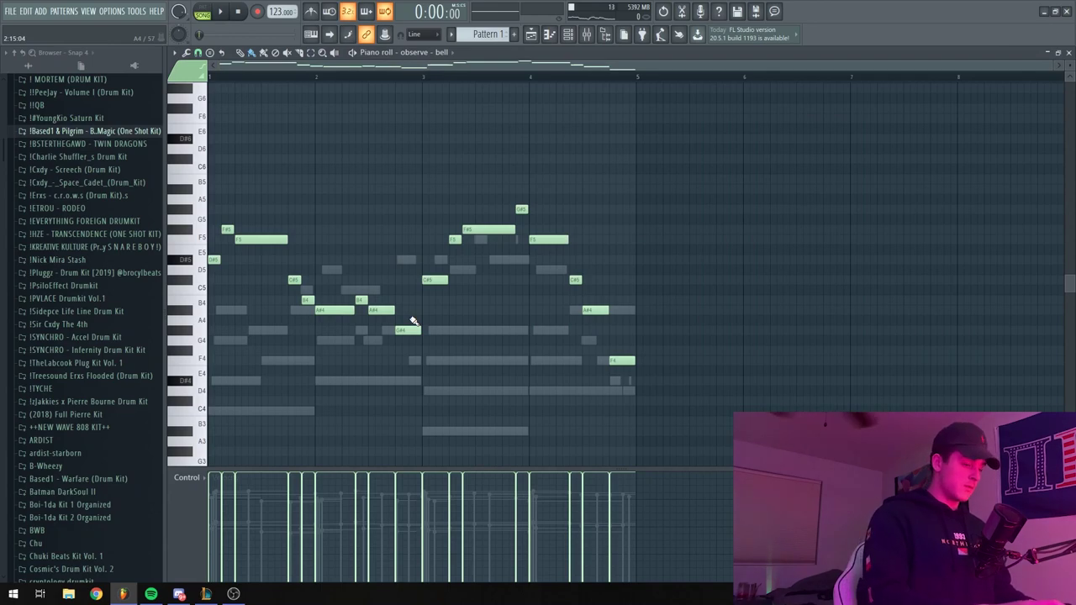
key(shift+Down)
key(shift+Down)
key(shift+Down)
key(space)
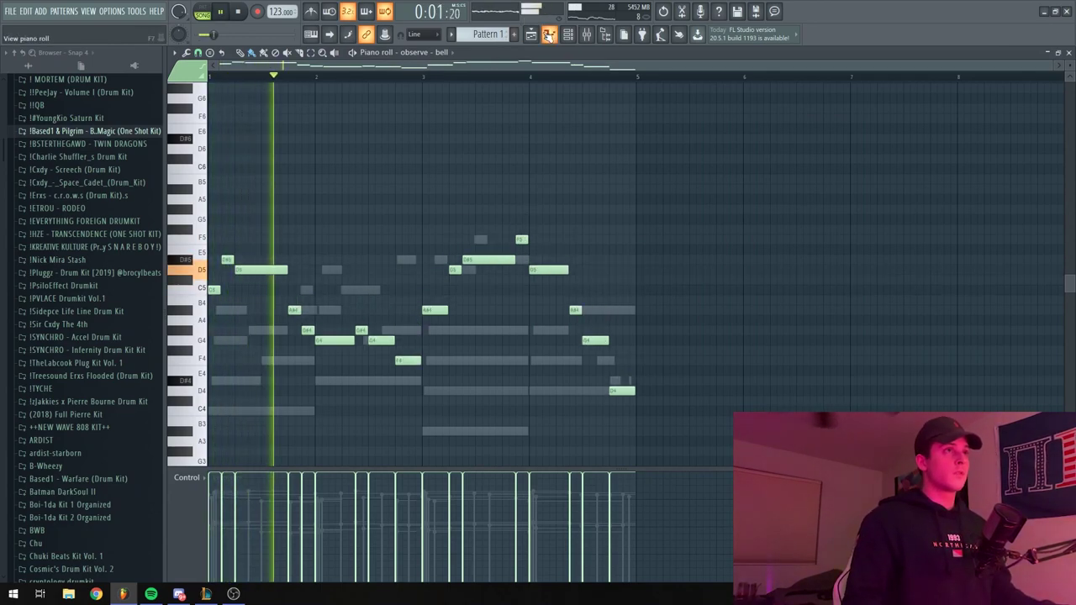
Show the mixer over the playlist and raise the volume of Insert 3 slightly
click(549, 33)
click(586, 34)
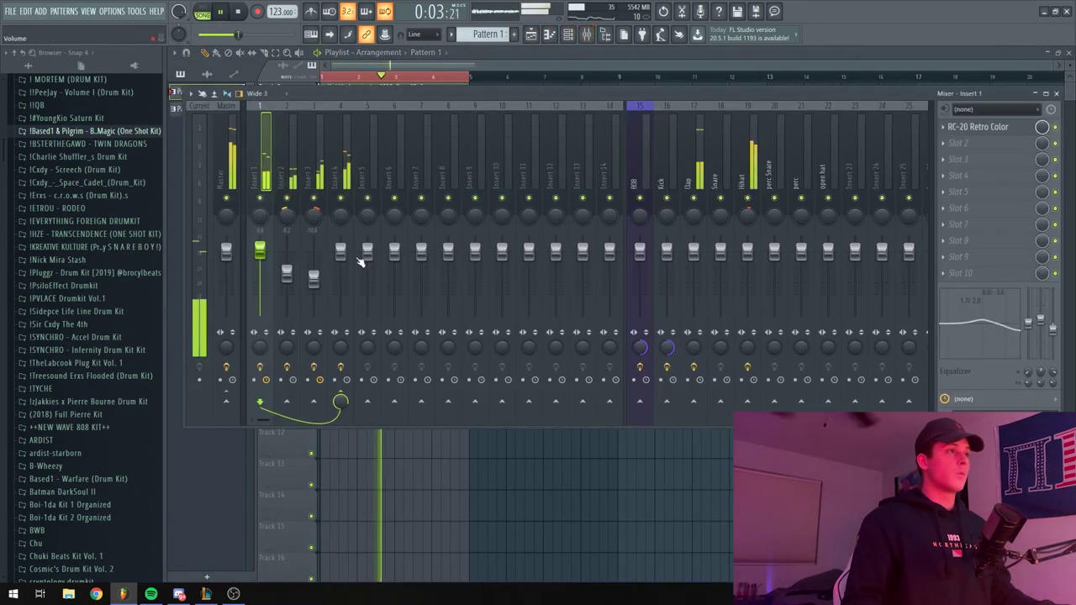
click(341, 253)
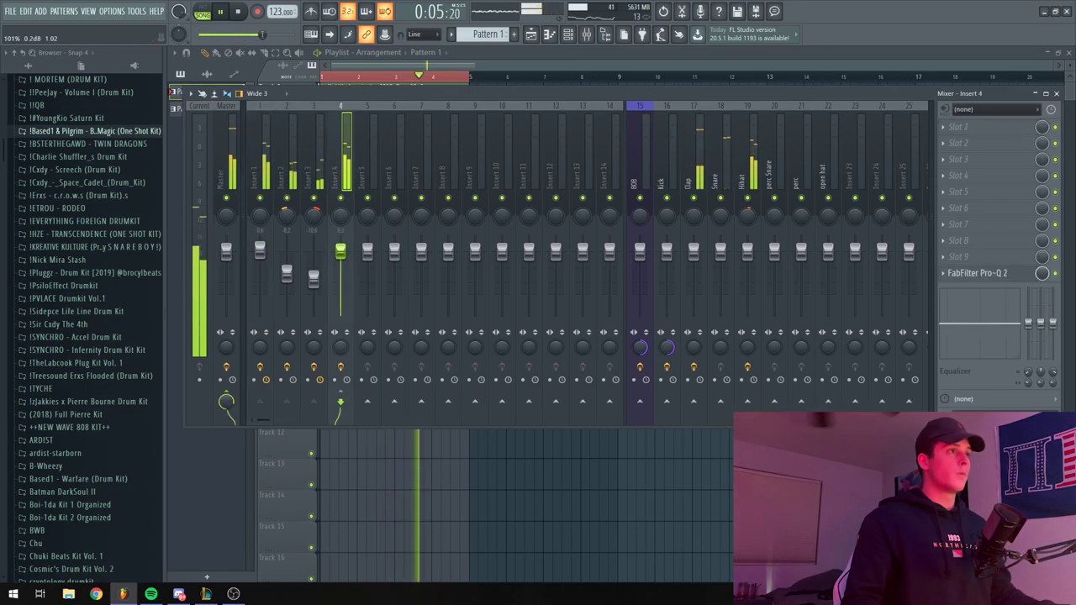
click(314, 276)
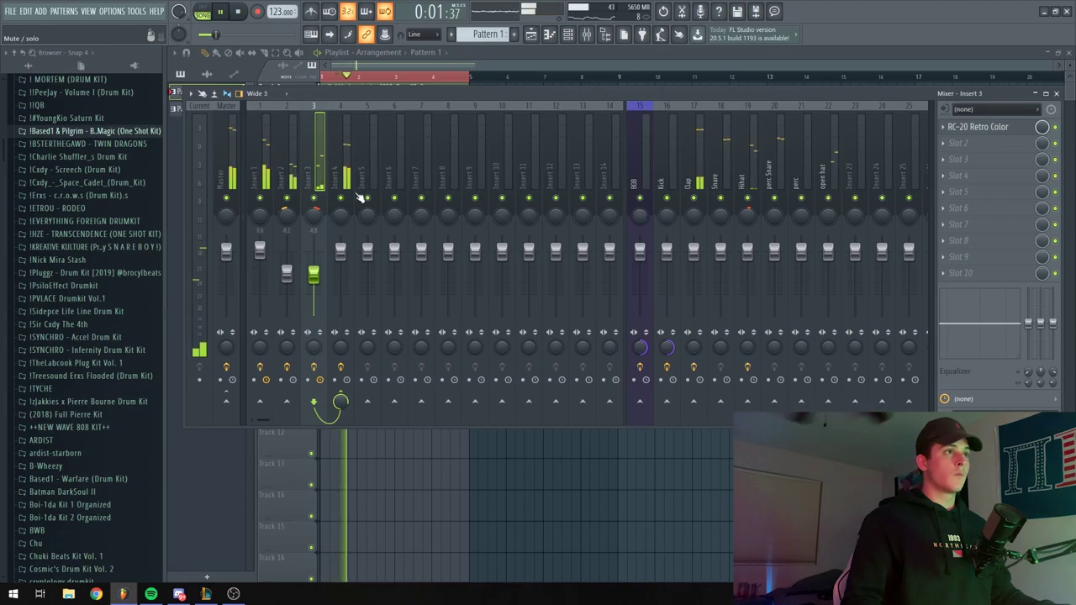
Adjust the low-cut band's Q to 0.669 in Insert 4's FabFilter Pro-Q 2
key(Right)
scroll(443, 322, up, 3)
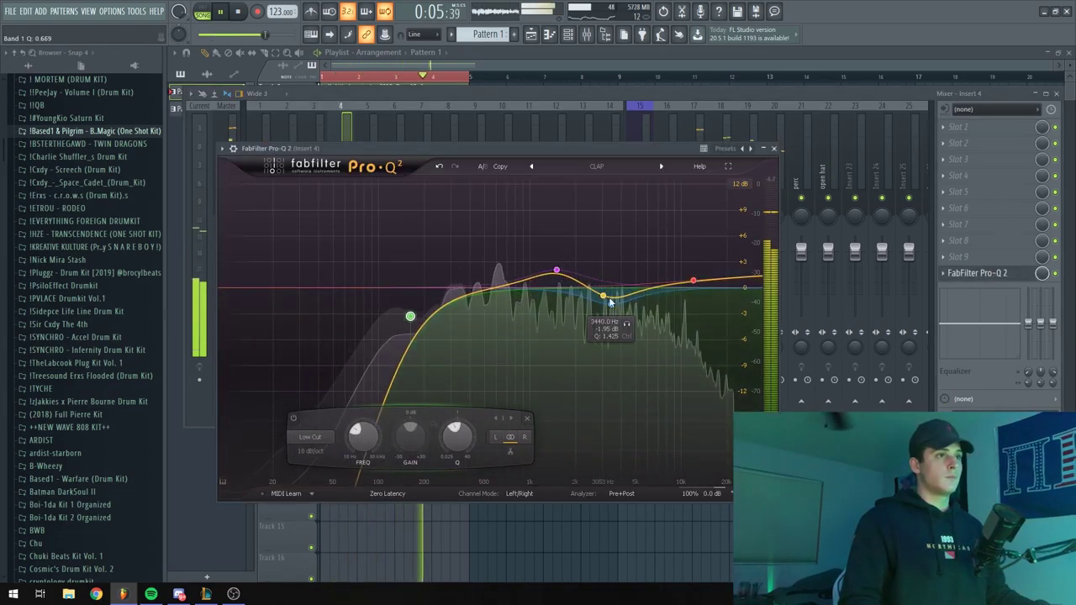
key(Escape)
Check Insert 1's RC-20 Retro Color and load Fruity Parametric EQ in the insert's slot 10
click(260, 252)
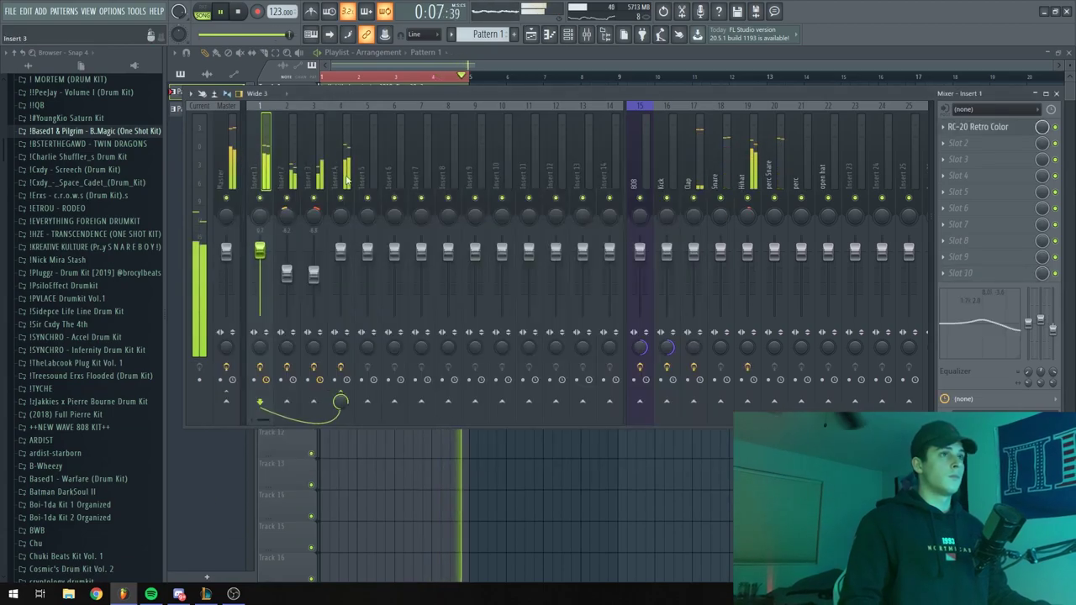
click(982, 130)
click(686, 160)
click(967, 273)
mouse_move(963, 287)
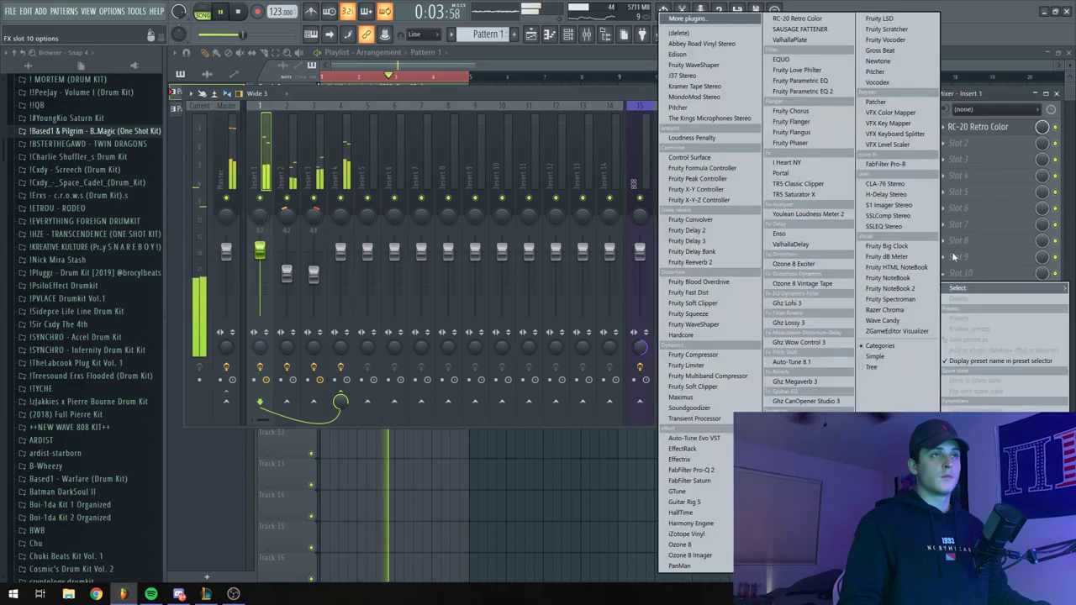
click(800, 81)
Boost band 6 of Insert 1's parametric EQ by 3.5 dB at 5673 Hz and raise the band 7 level
drag(352, 234, 354, 229)
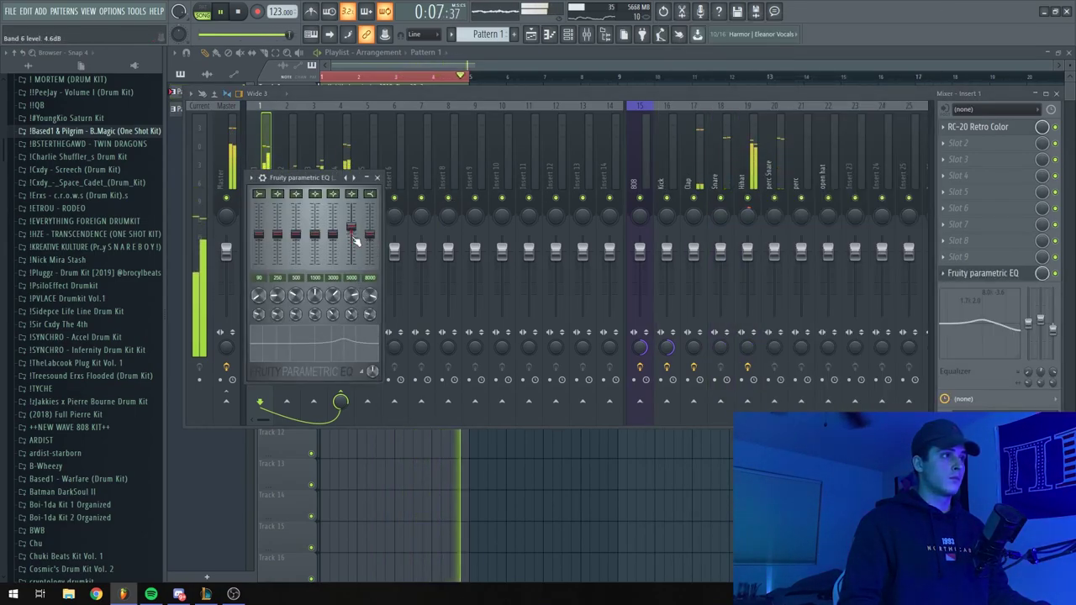
drag(351, 295, 351, 290)
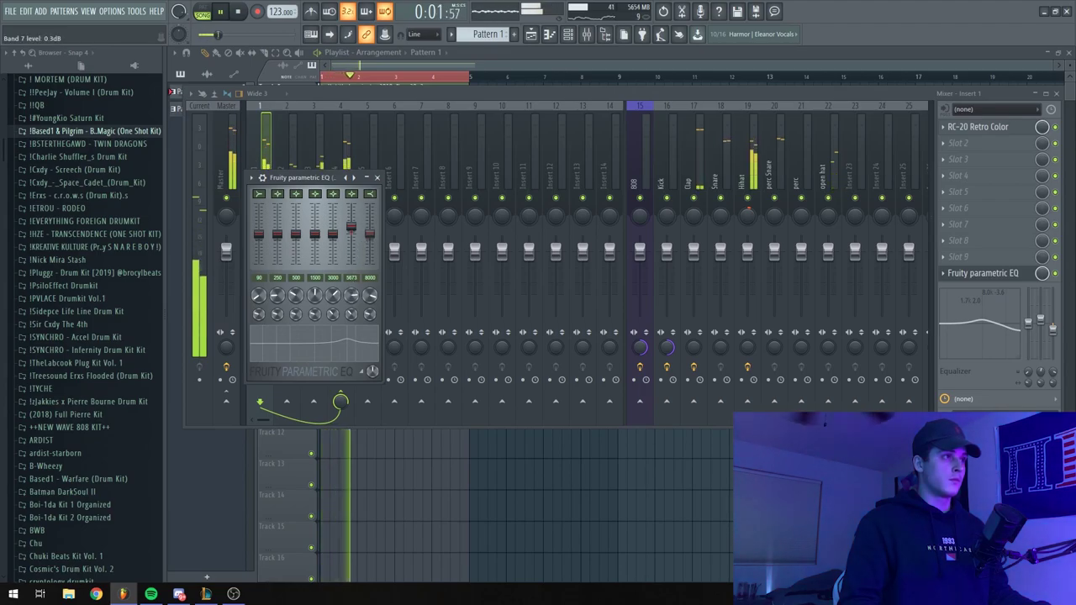
drag(369, 235, 366, 225)
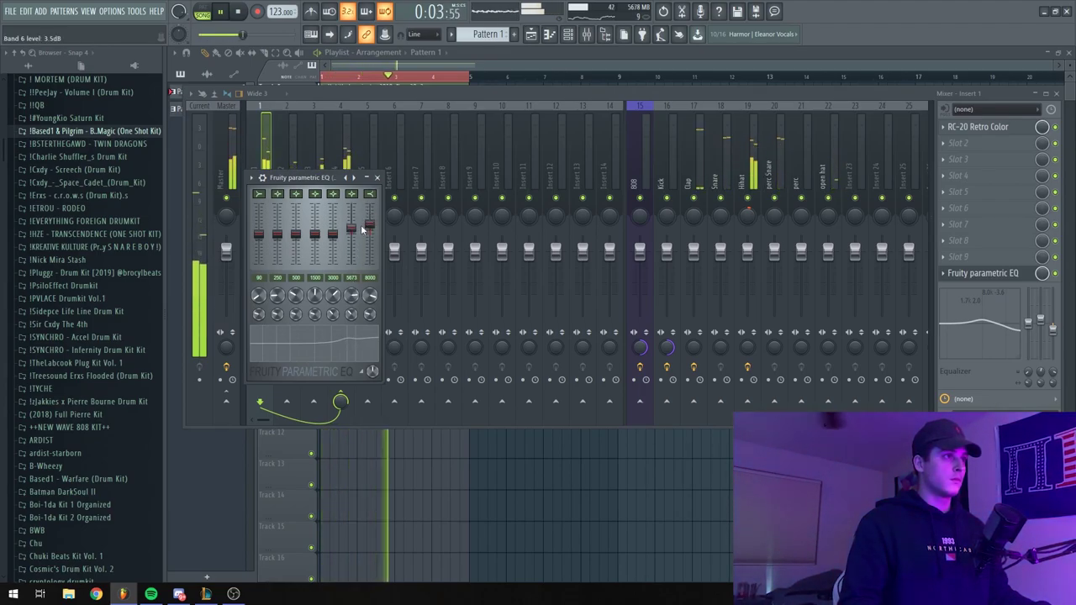
click(378, 180)
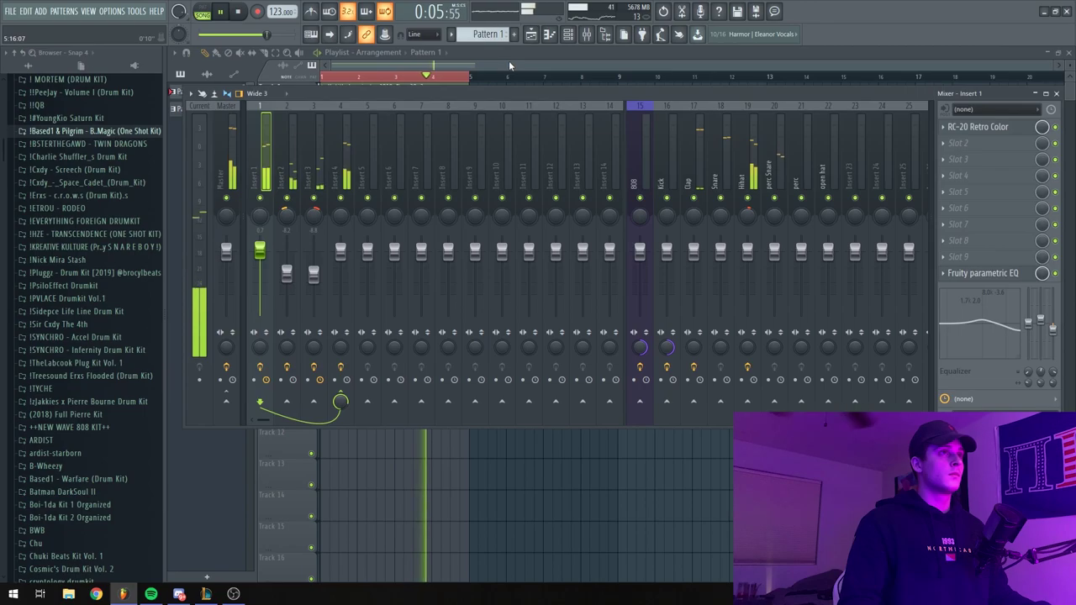
key(space)
Open the 808 - spinz2 channel's piano roll and switch to Pattern 2
click(568, 35)
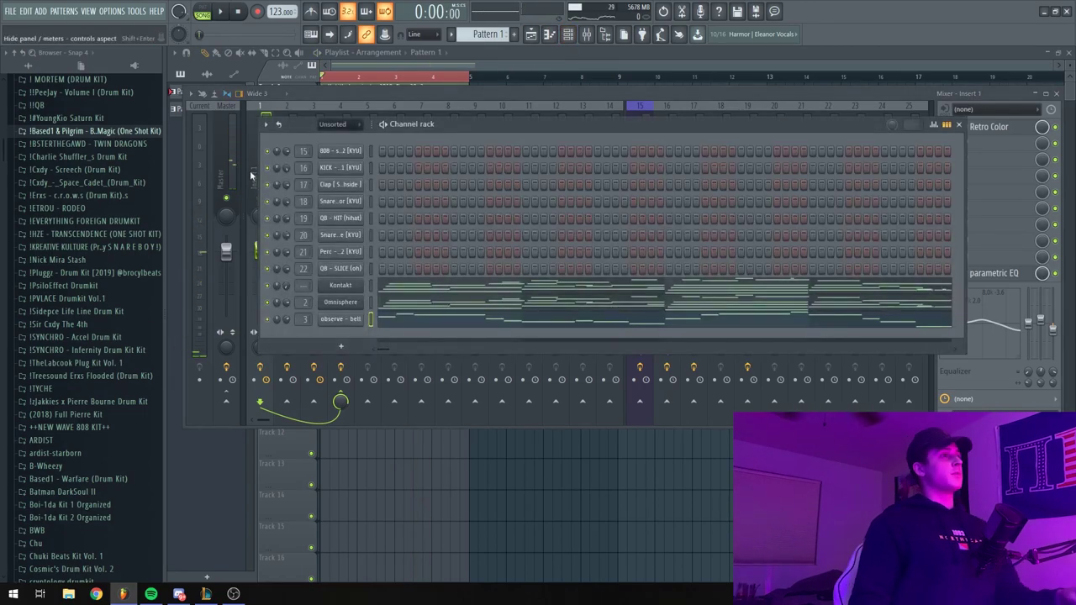
right_click(357, 152)
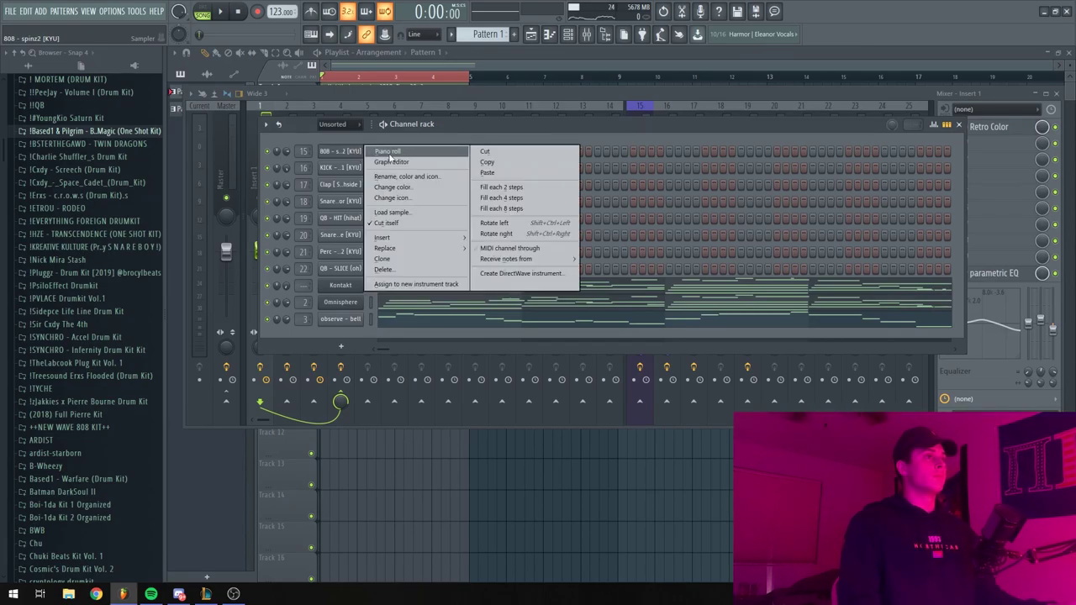
click(388, 152)
scroll(494, 340, down, 3)
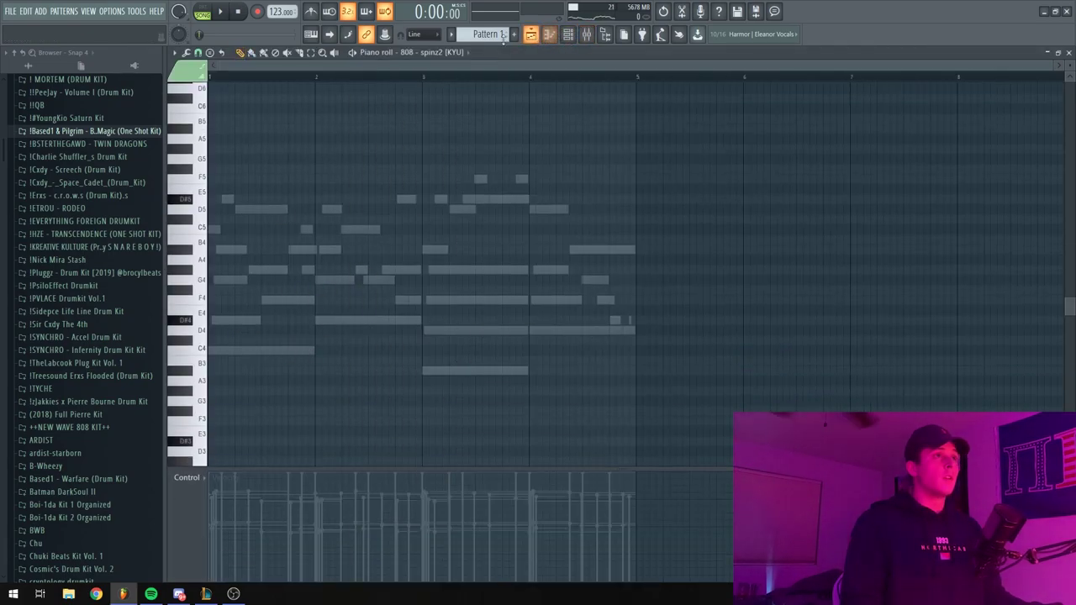
scroll(516, 39, down, 1)
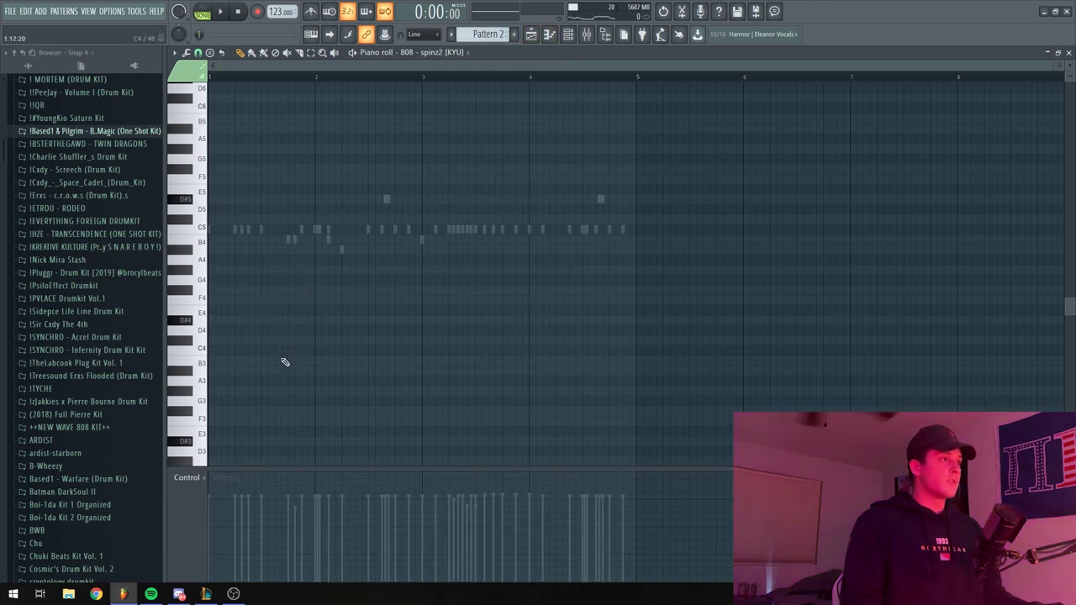
Place a short 808 note on C5 at the start of Pattern 2 and listen to it
key(space)
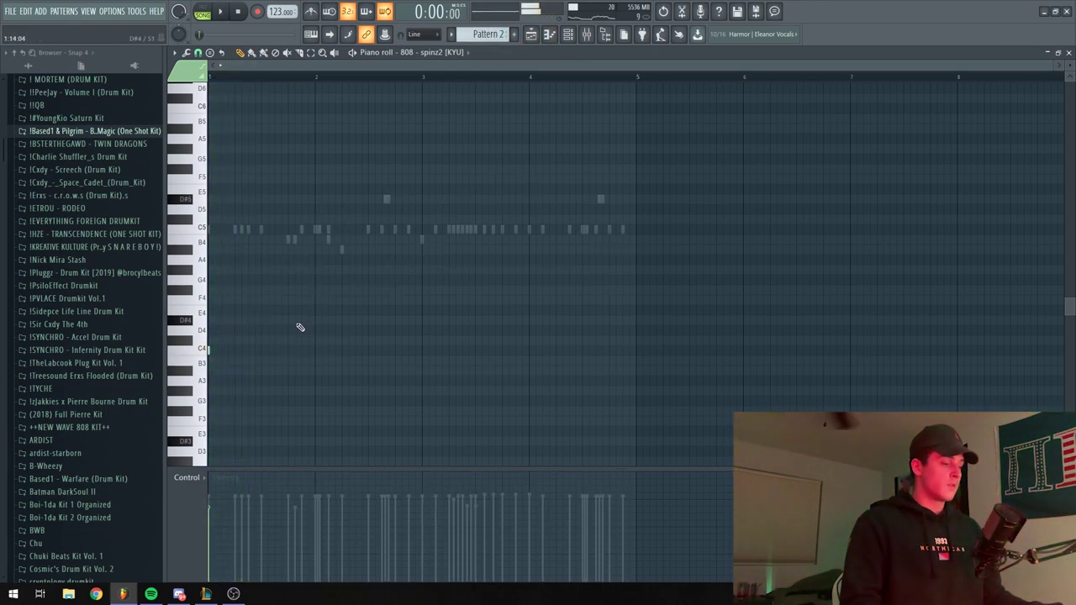
key(space)
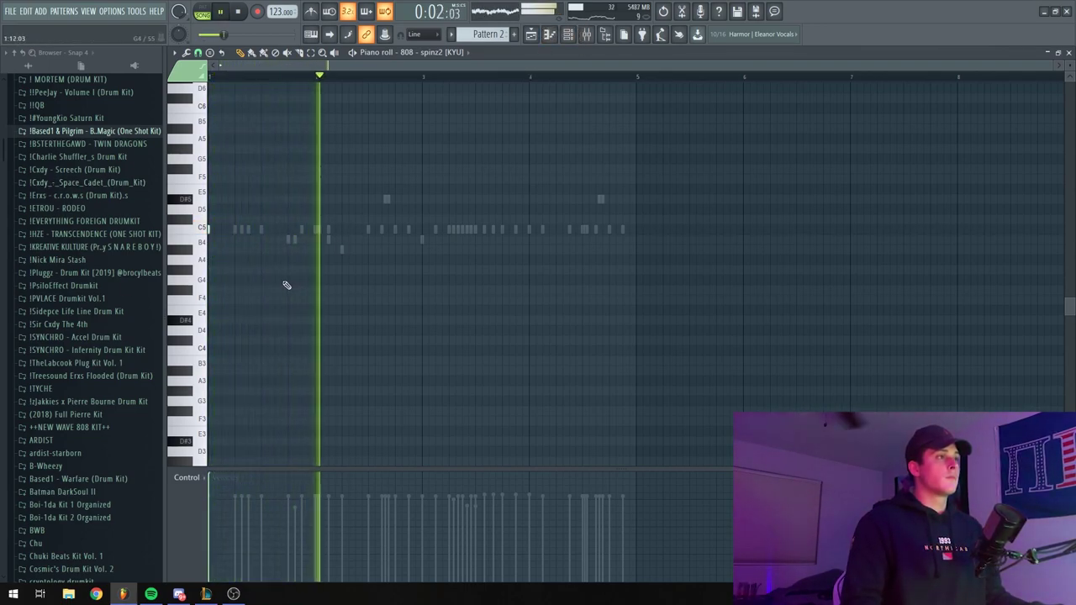
scroll(357, 243, up, 3)
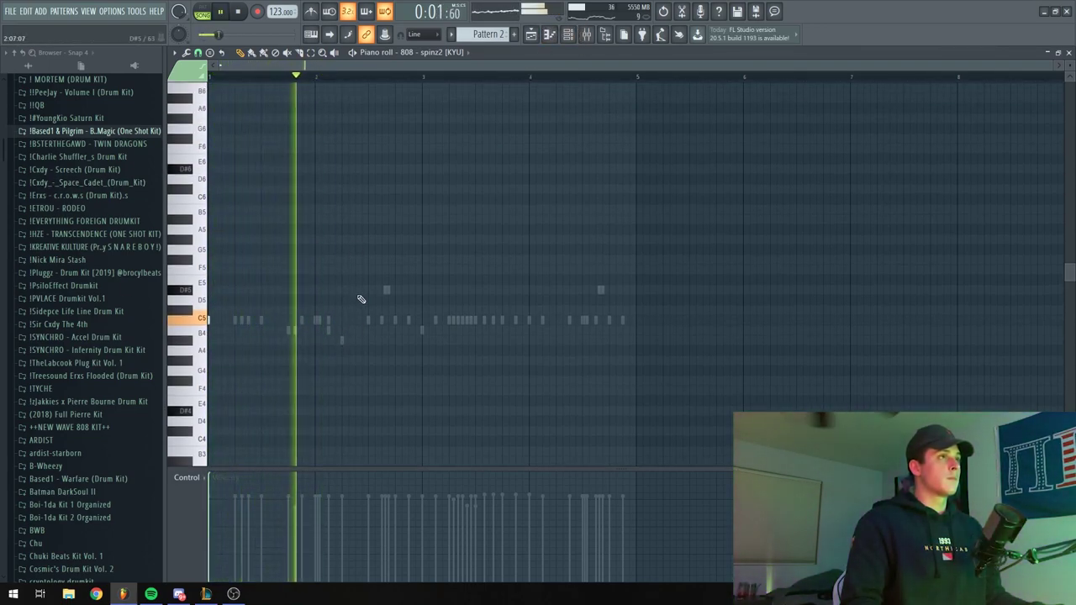
Lower the 808 mixer track's volume slightly and return to the 808 piano roll while the arrangement plays
click(586, 35)
click(586, 35)
click(586, 36)
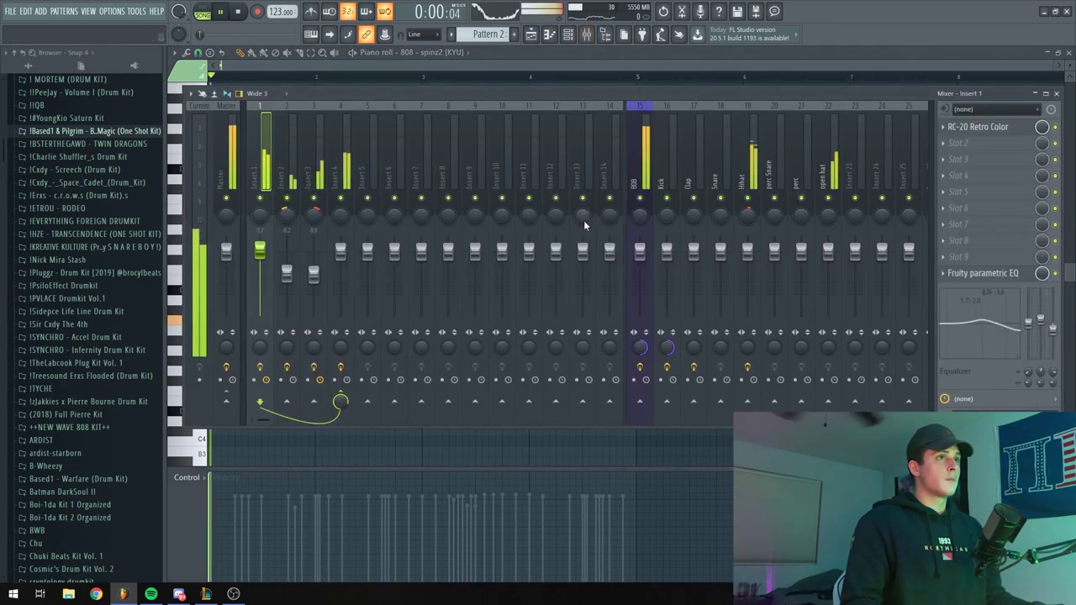
click(641, 253)
key(space)
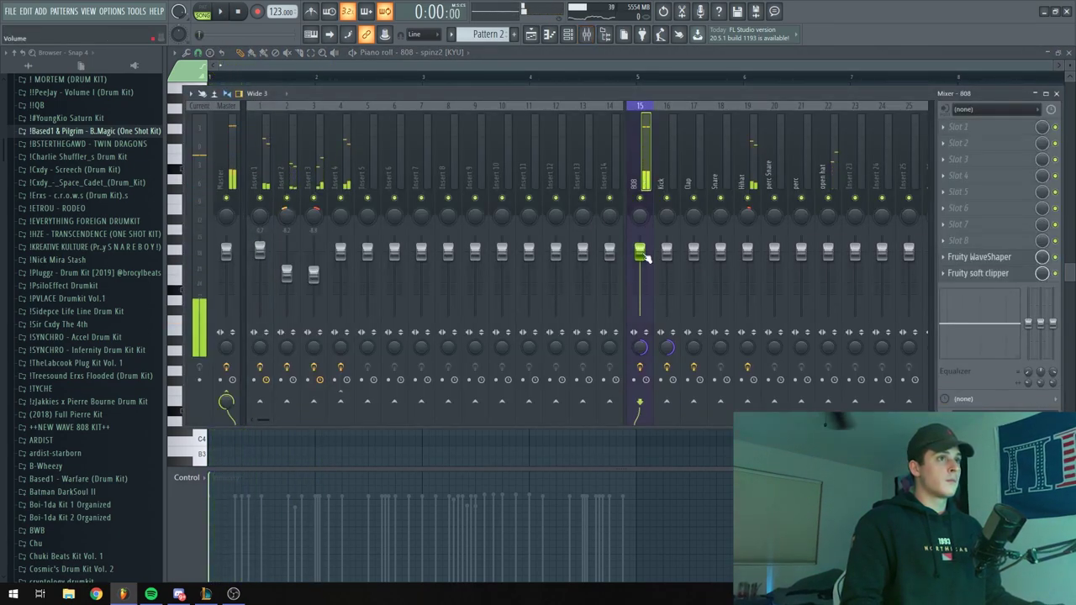
key(space)
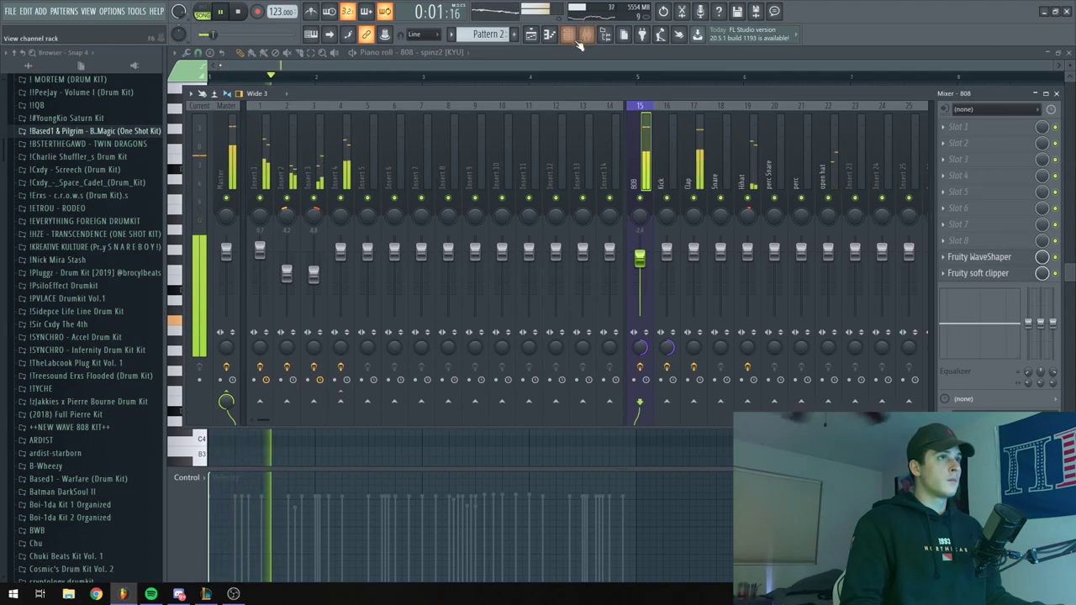
key(F9)
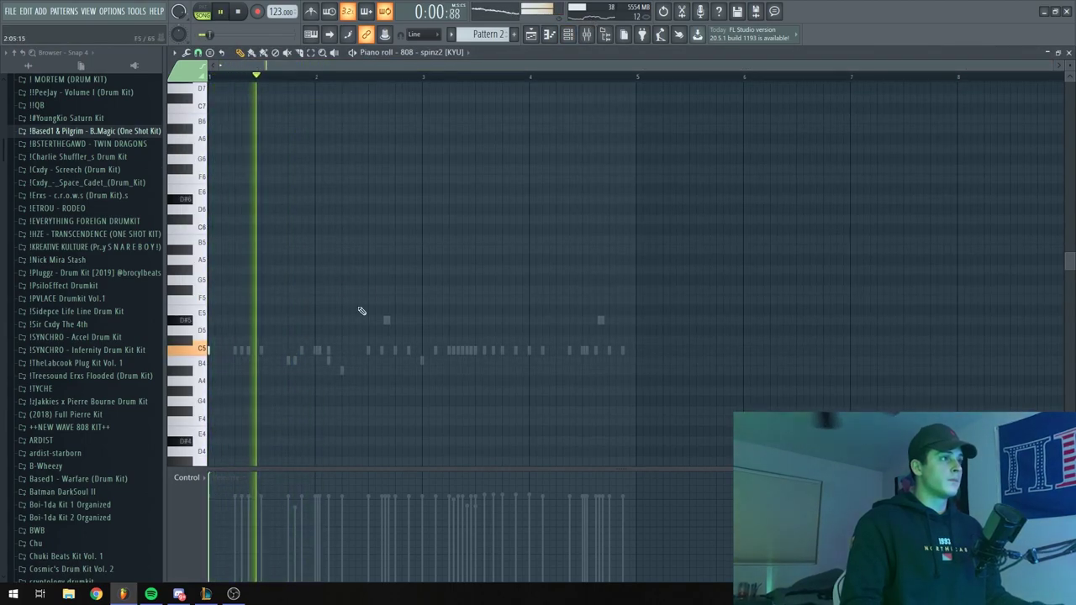
scroll(357, 304, down, 2)
scroll(298, 206, up, 3)
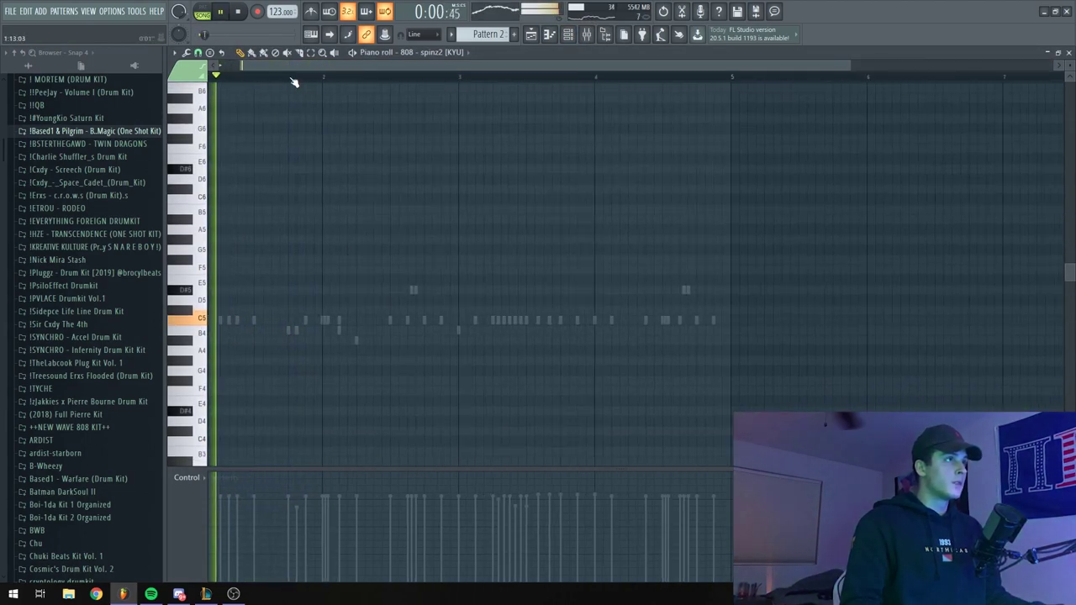
Add short 808 notes on C5 and D#5 early in bar 2 of Pattern 2 while auditioning the arrangement
key(space)
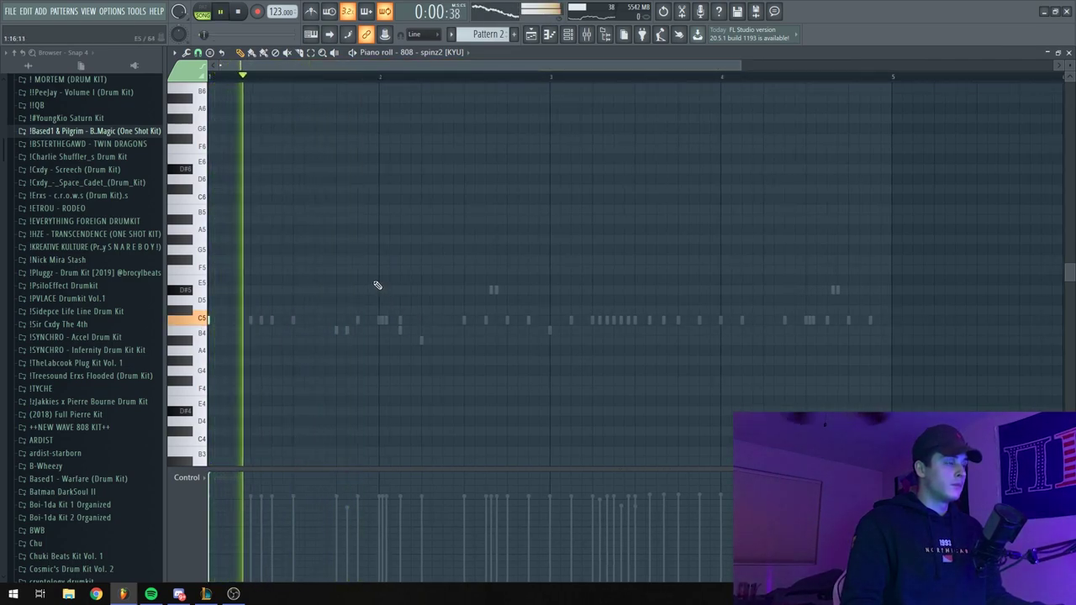
key(space)
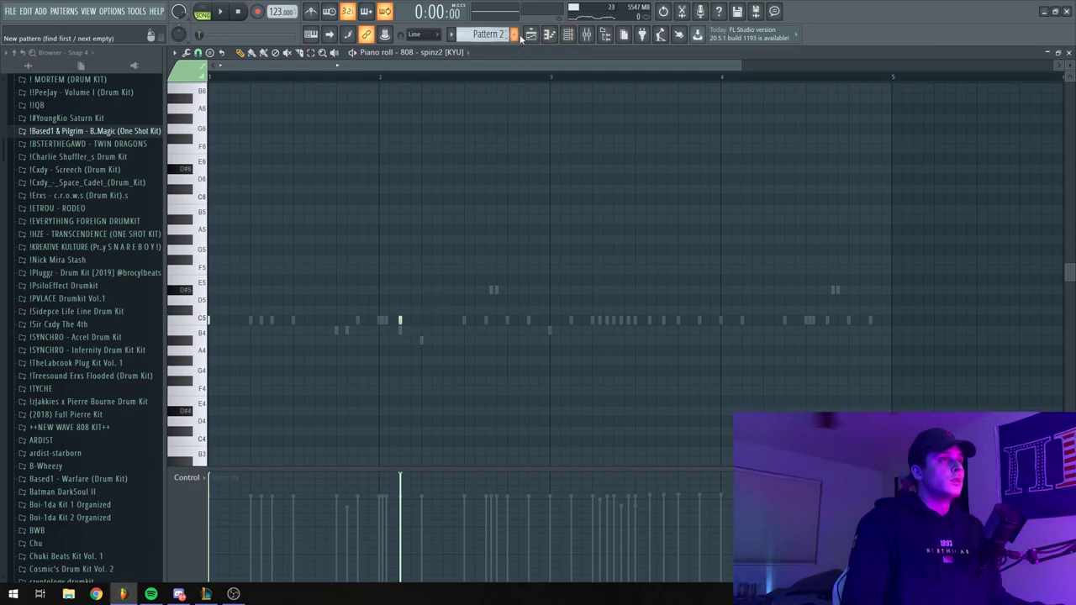
click(420, 290)
key(space)
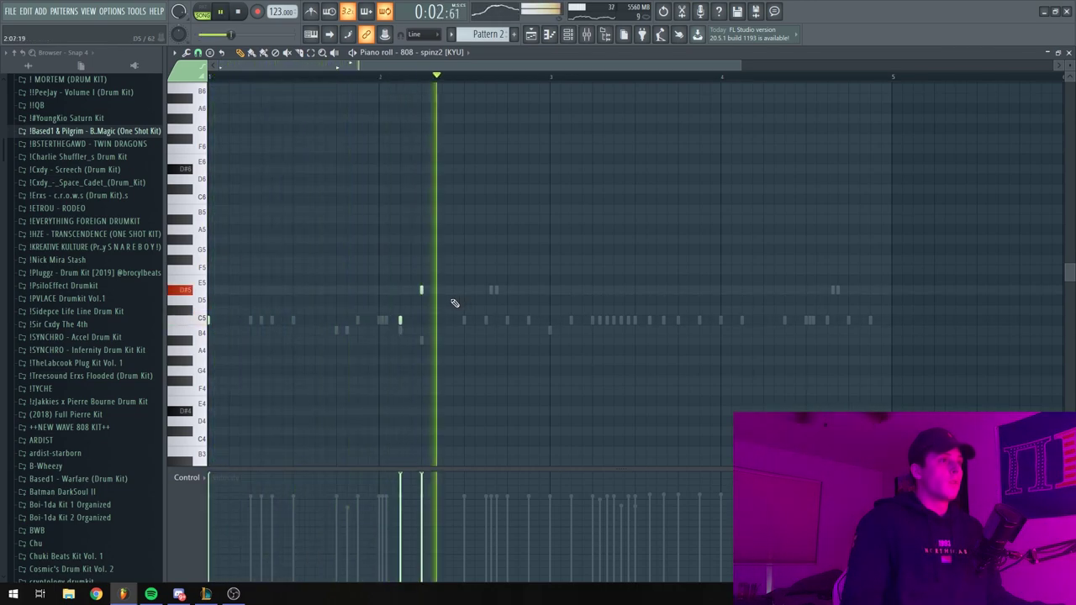
key(space)
Check the bell melody in Pattern 1, then select and copy Omnisphere's lowest chord notes: C4, D#4, A#3 and D4
click(532, 34)
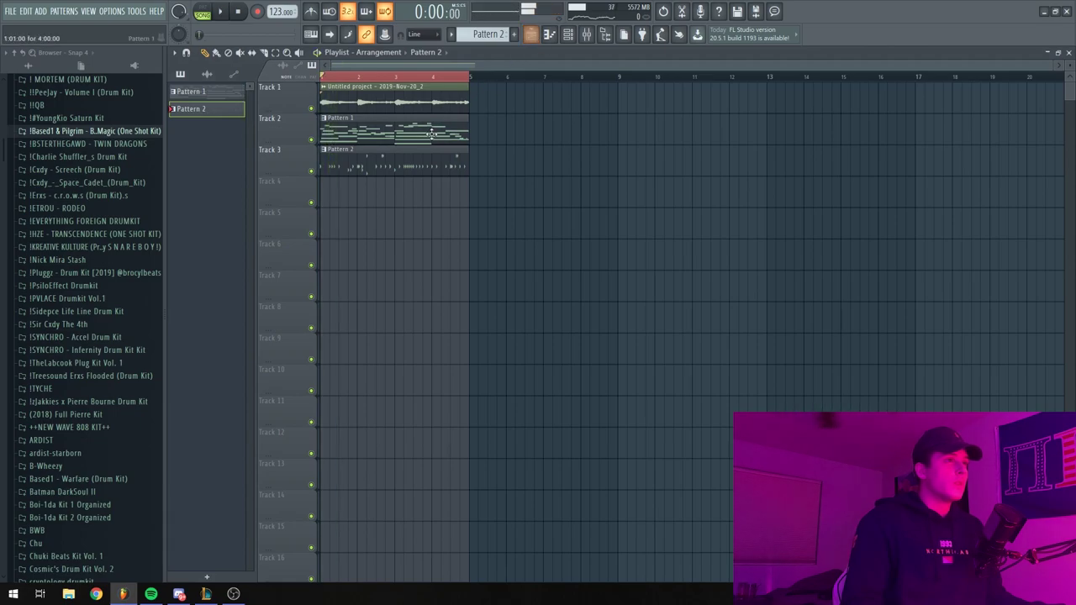
click(568, 35)
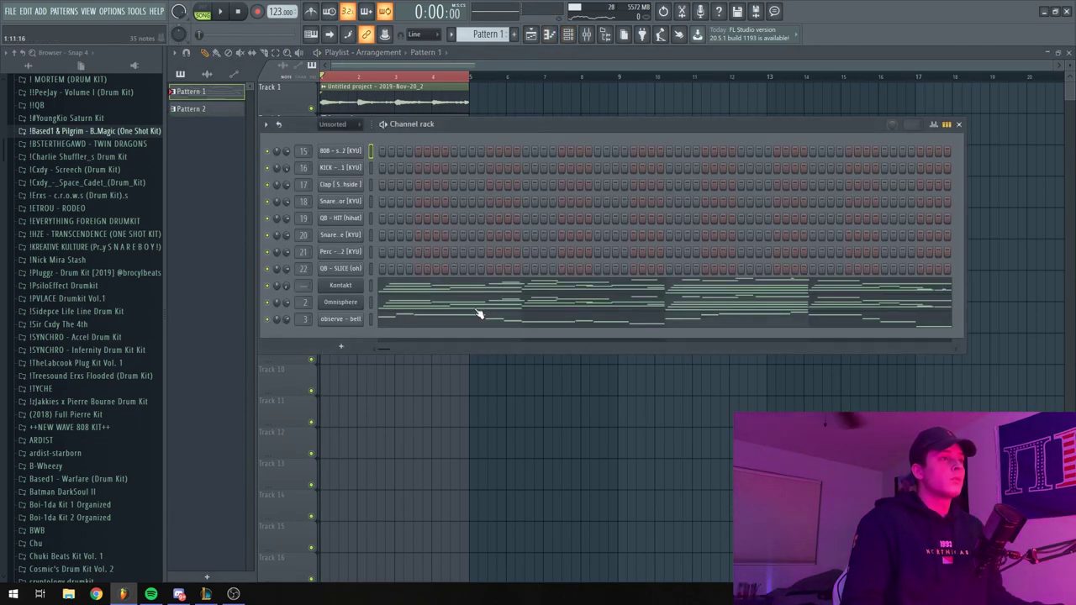
click(475, 324)
scroll(365, 84, down, 3)
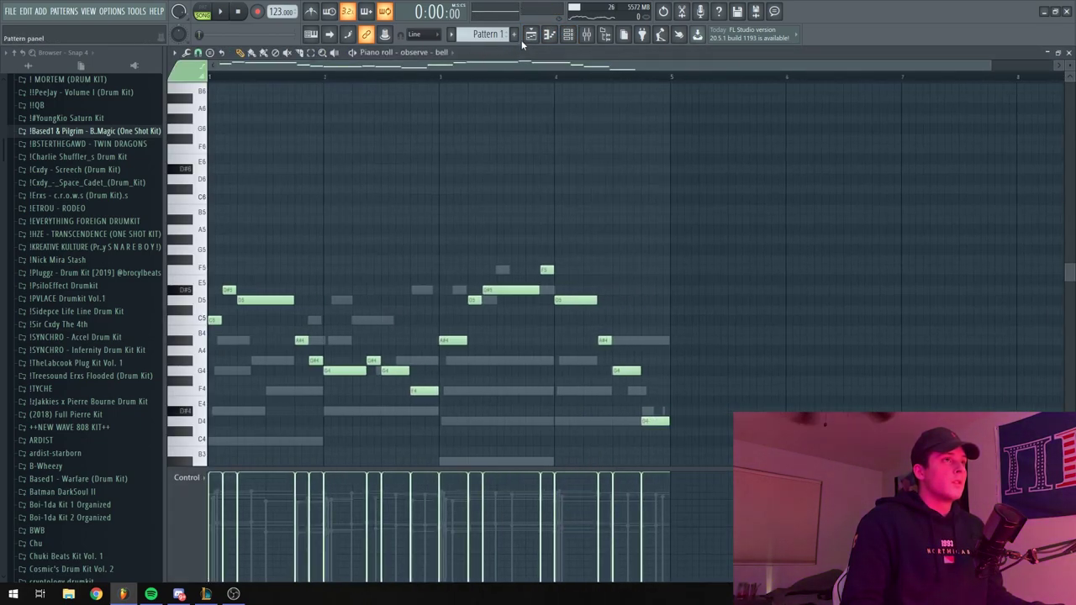
click(567, 35)
click(438, 308)
scroll(413, 305, down, 5)
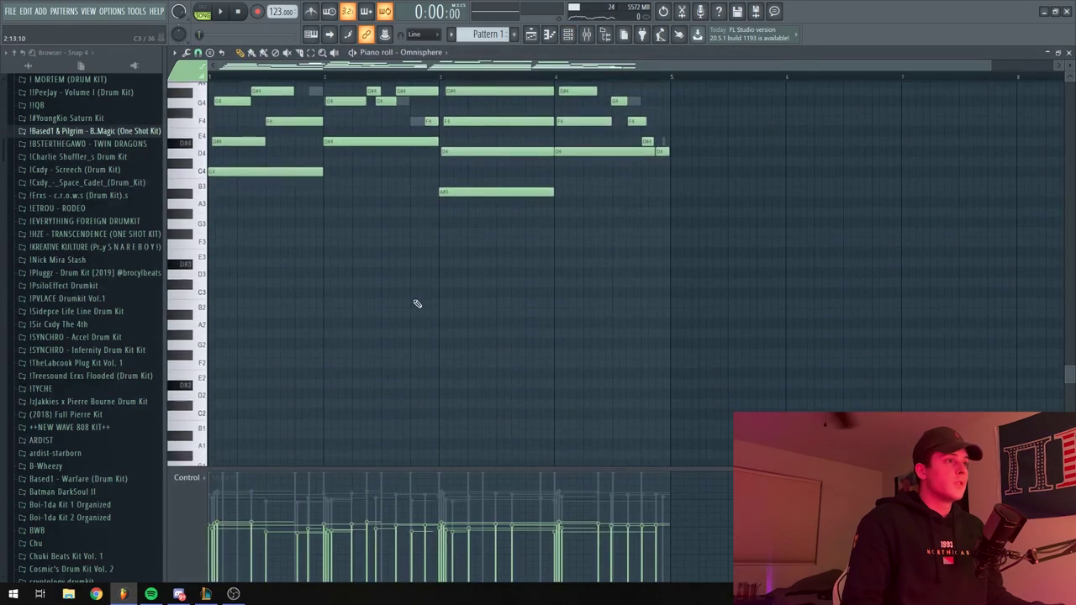
click(320, 229)
click(378, 197)
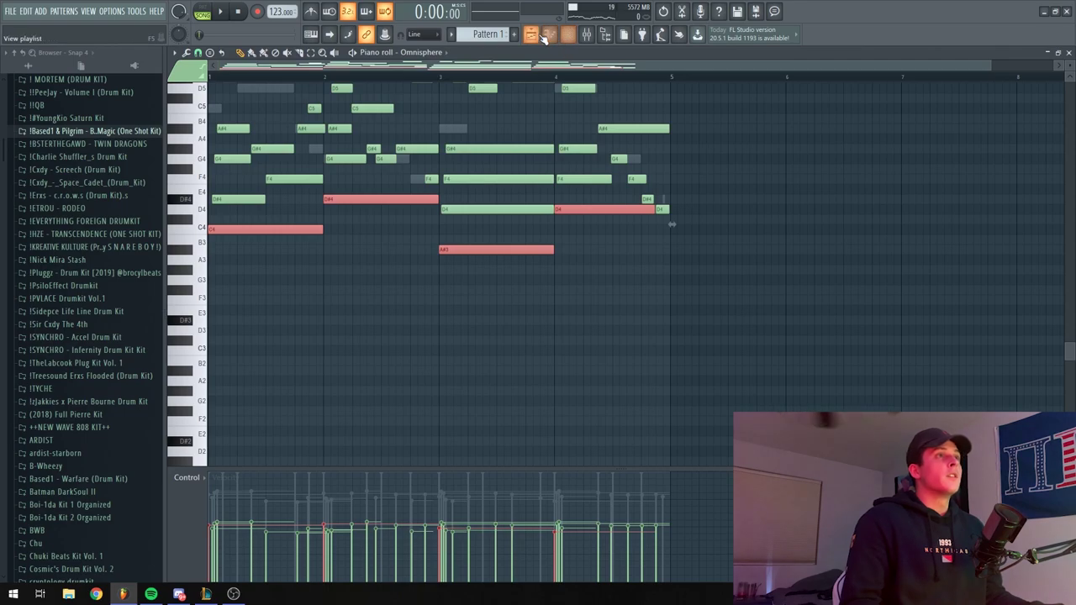
Switch to Pattern 2 and paste the copied root notes into the 808 - spinz2 channel's piano roll
key(KP_Add)
key(KP_Subtract)
key(KP_Add)
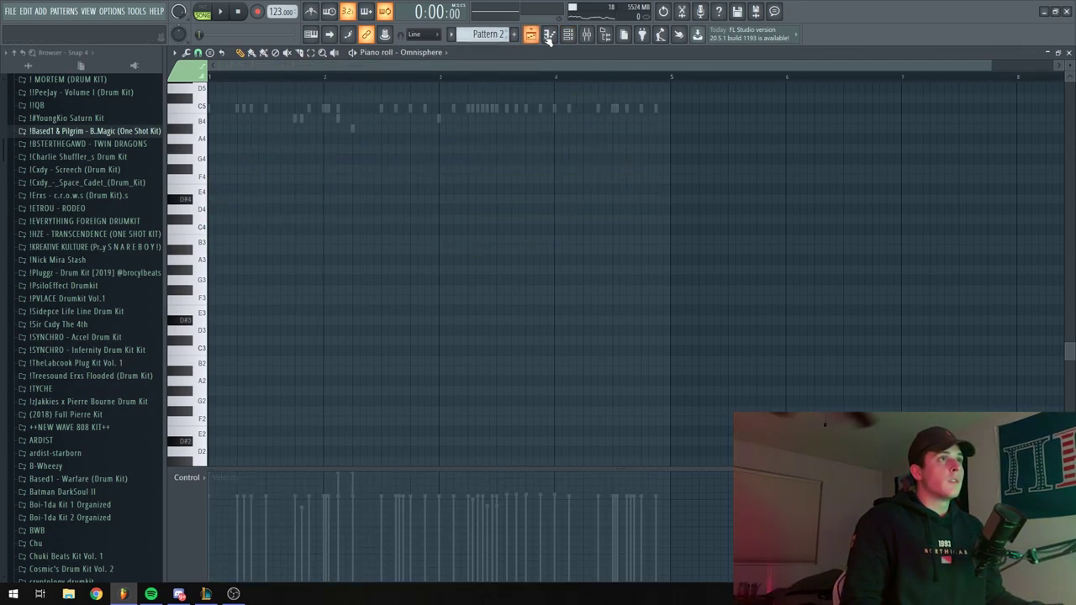
key(F6)
right_click(328, 151)
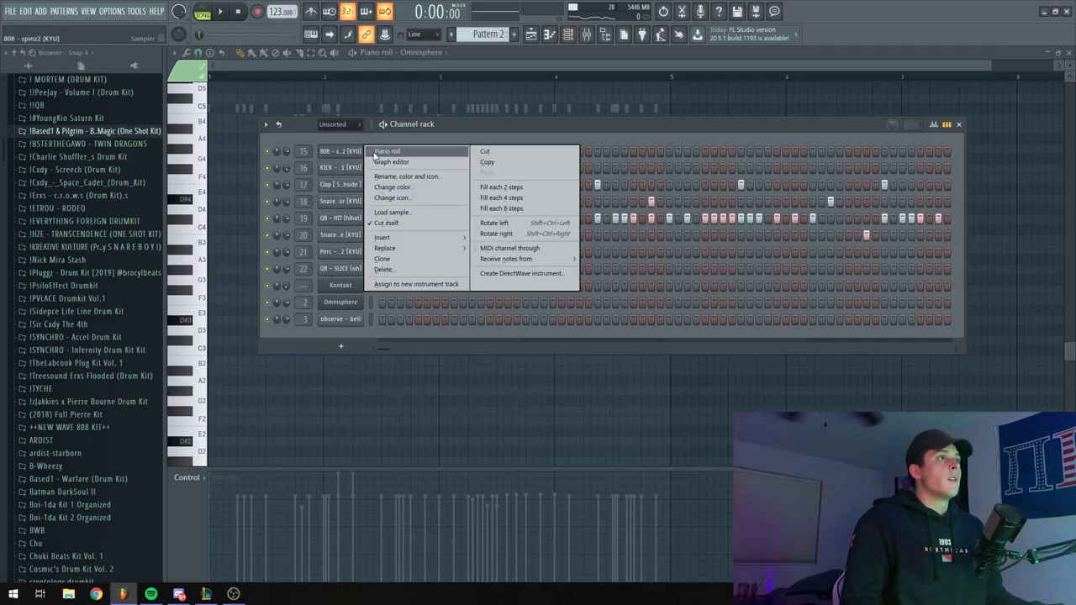
click(345, 156)
key(ctrl+v)
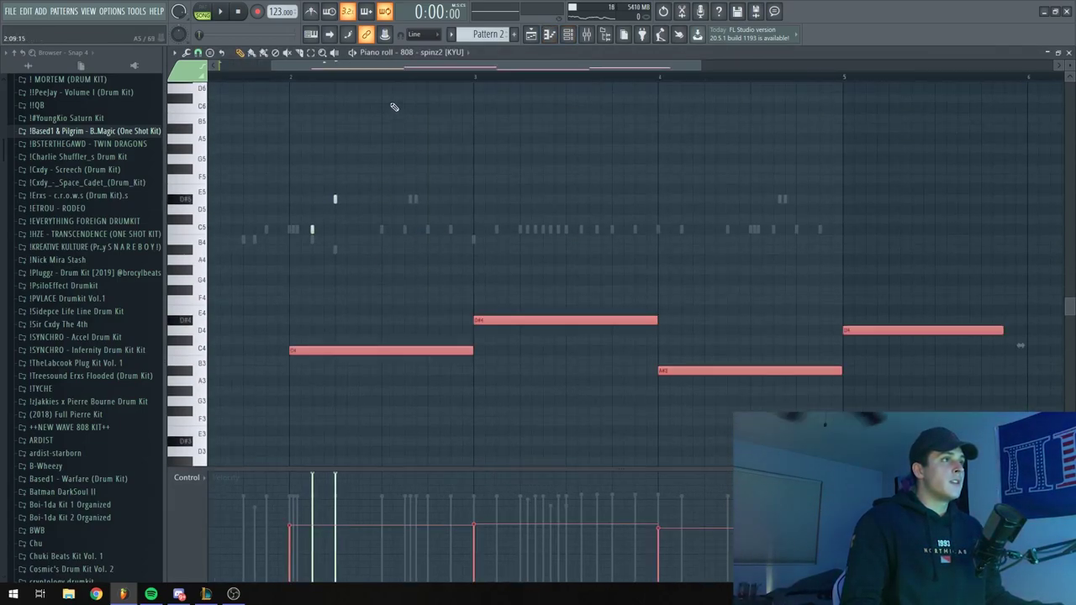
Move the pasted root notes so they begin at bar 1, then deselect them
scroll(392, 336, left, 2)
drag(392, 346, 221, 354)
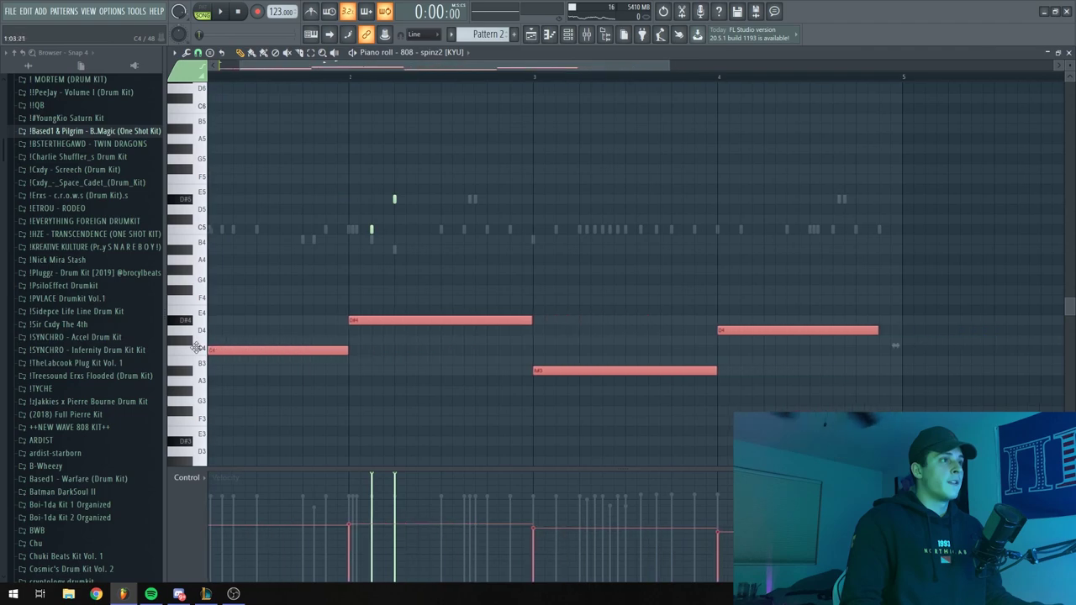
scroll(250, 360, left, 1)
drag(850, 385, 312, 277)
scroll(353, 354, down, 1)
key(space)
key(space)
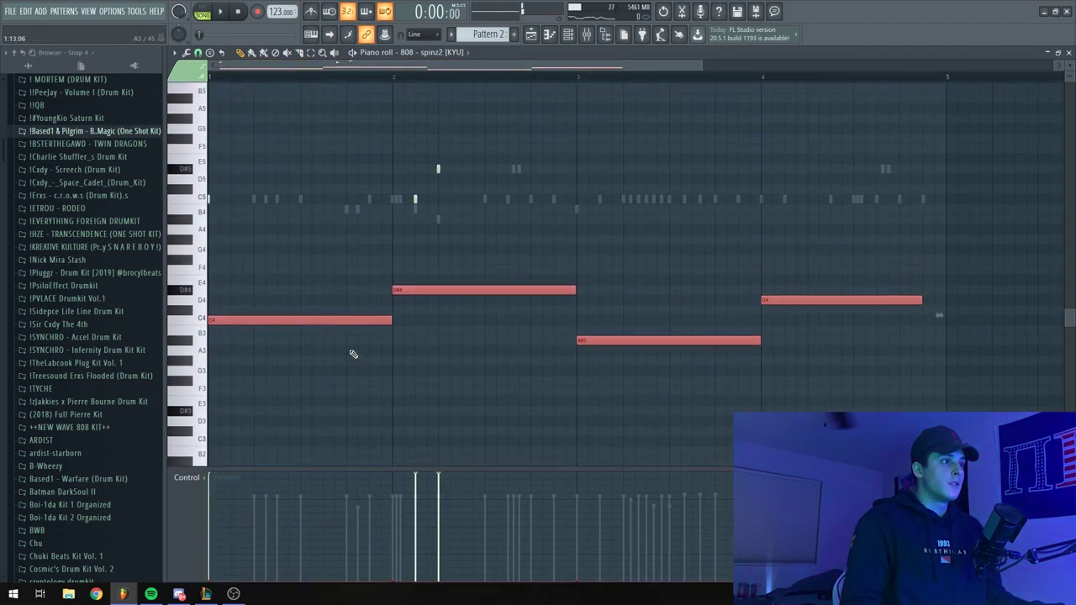
click(366, 363)
Audition the 808 against the root notes and lengthen the opening C5 note to half a bar
key(space)
scroll(404, 384, up, 1)
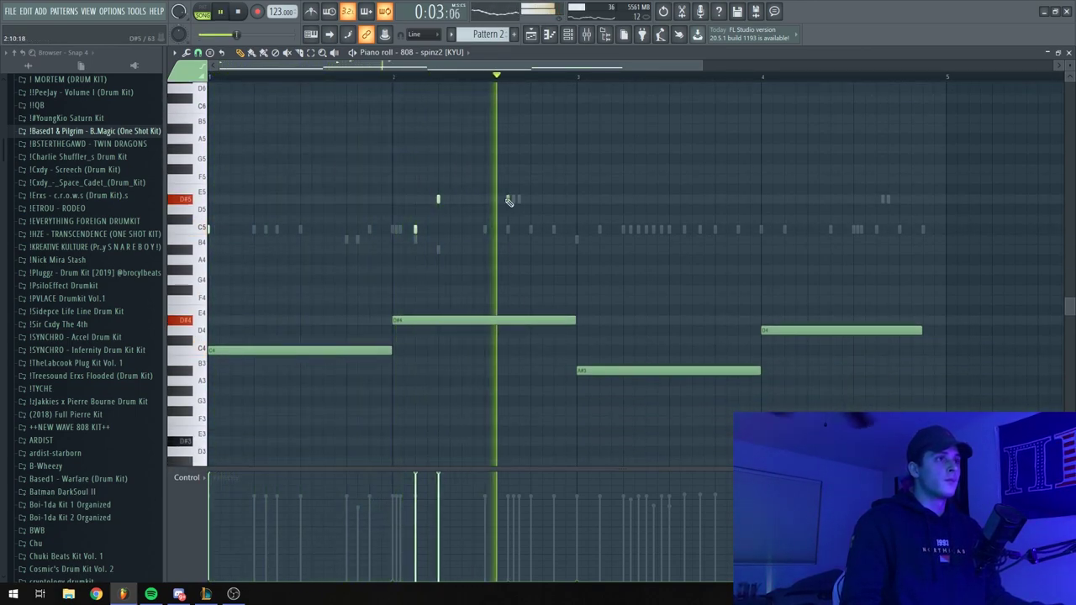
key(space)
key(space)
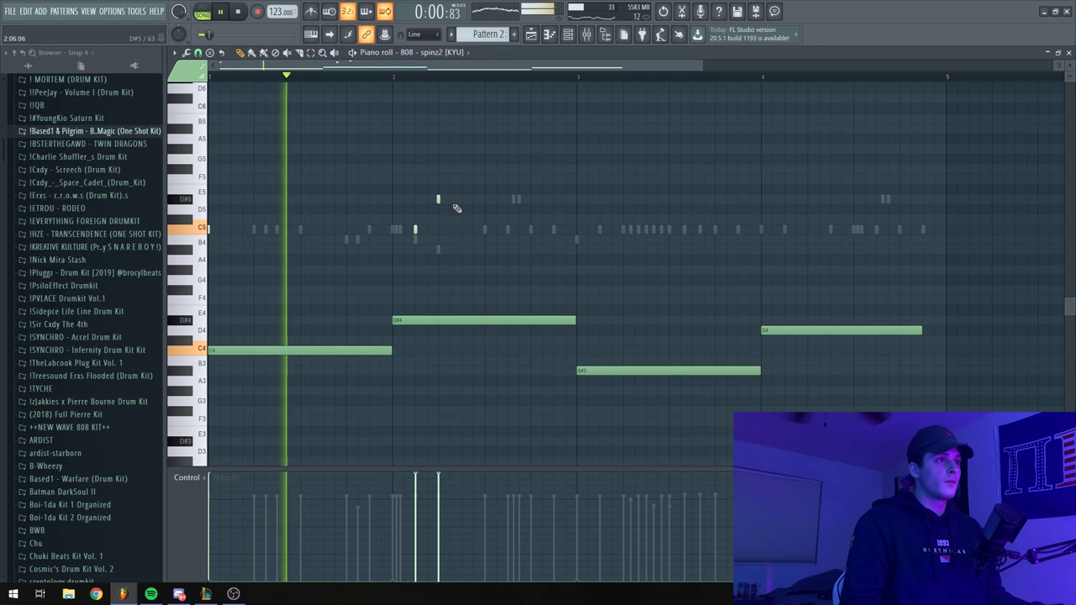
key(space)
key(space)
key(space)
key(space)
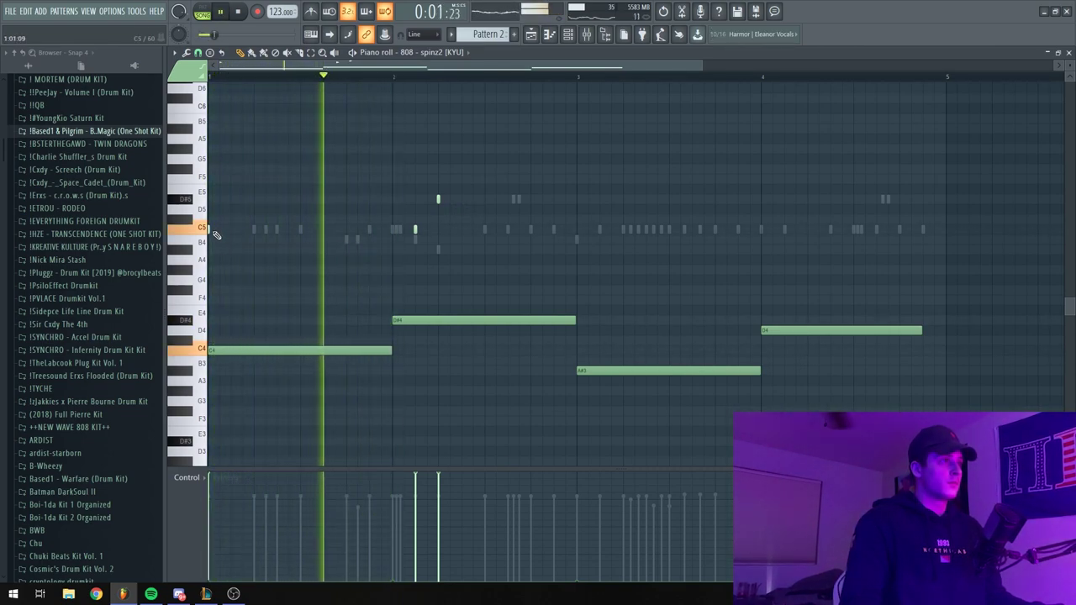
drag(210, 229, 300, 230)
key(space)
key(space)
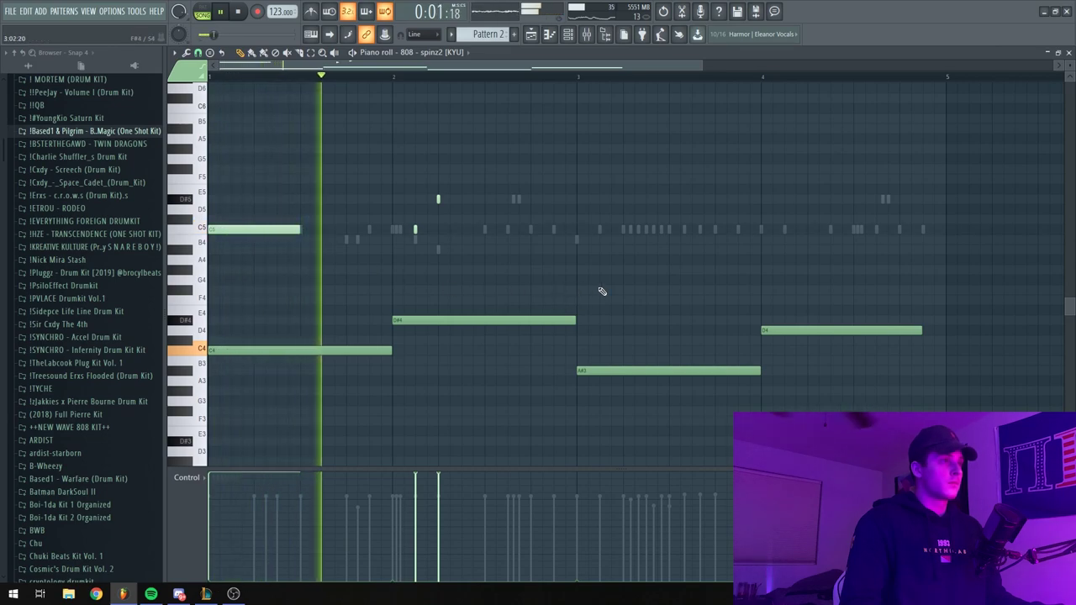
Place a D#5 808 note in the second half of bar 2 and shorten it to four steps while listening
key(space)
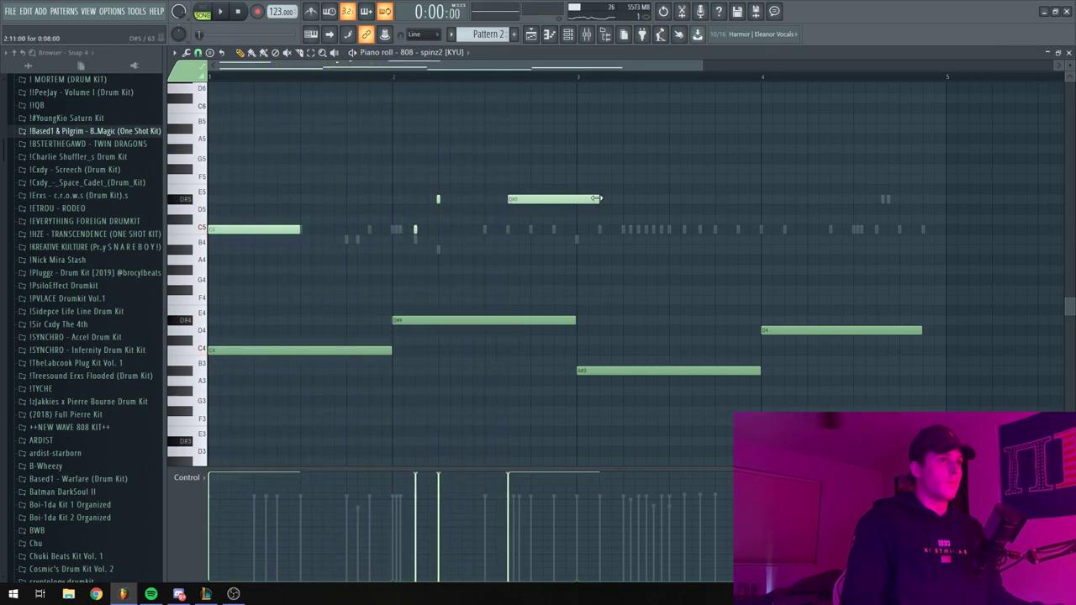
key(space)
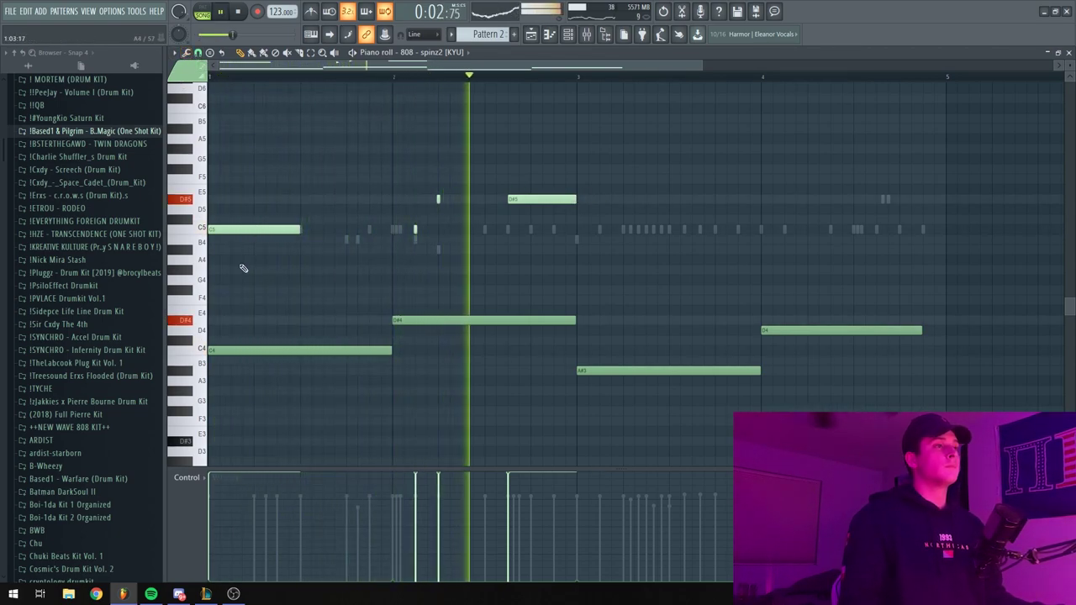
key(space)
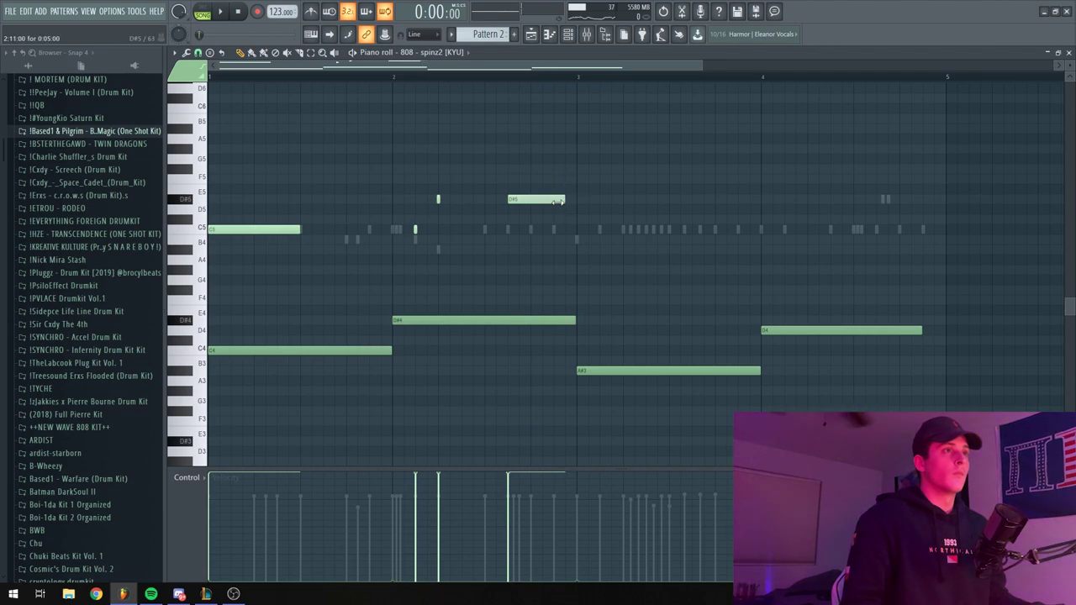
Set the snap to 1/3 step, add a short 808 roll at the end of bar 2 and raise it an octave to D#6
click(198, 53)
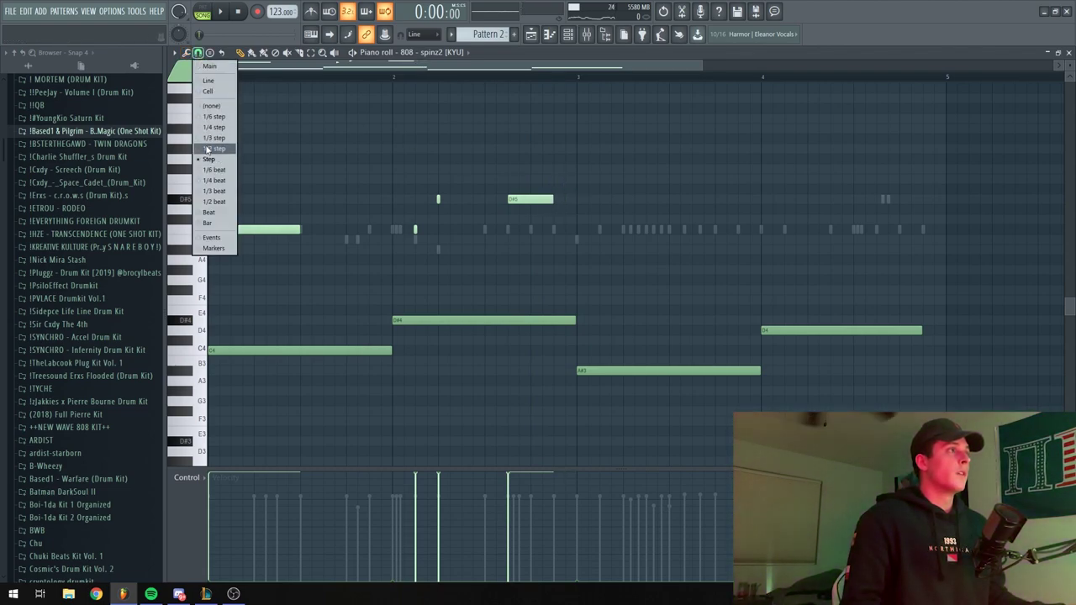
click(215, 139)
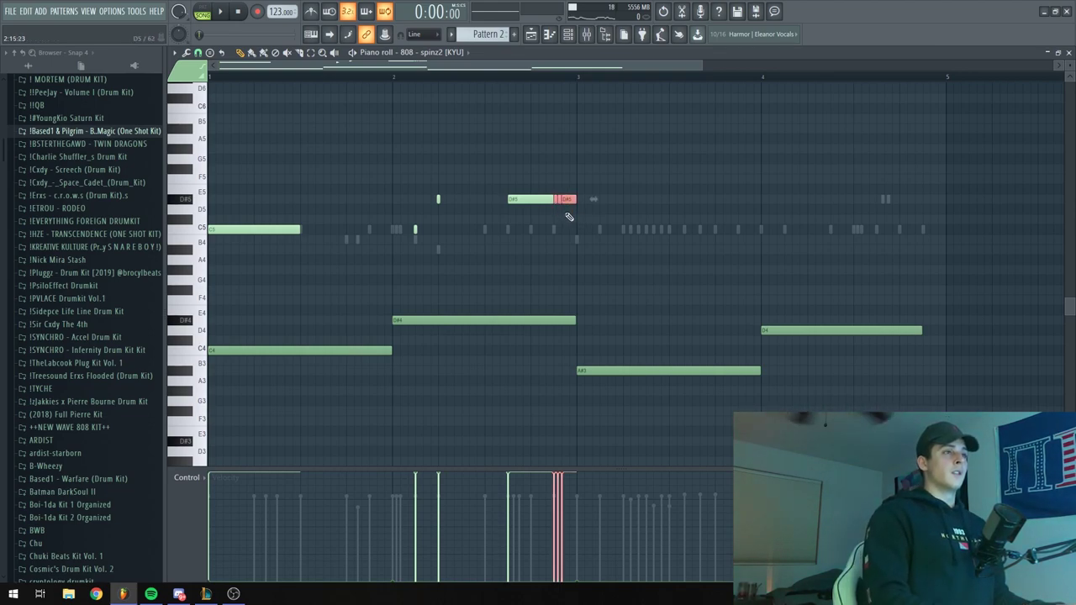
key(ctrl+Up)
key(space)
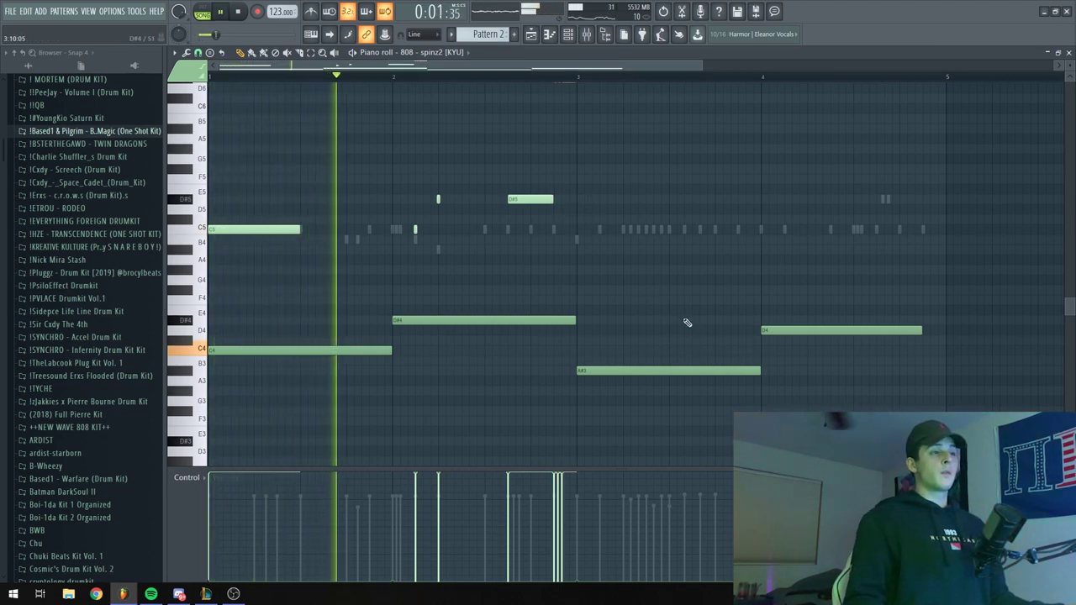
scroll(688, 323, up, 1)
scroll(589, 329, up, 2)
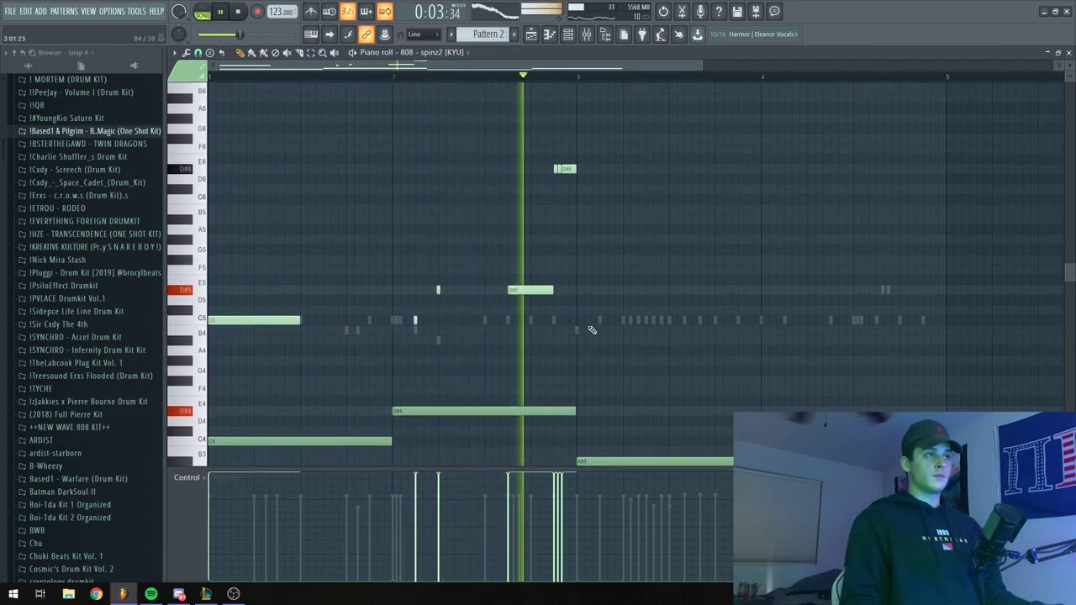
key(space)
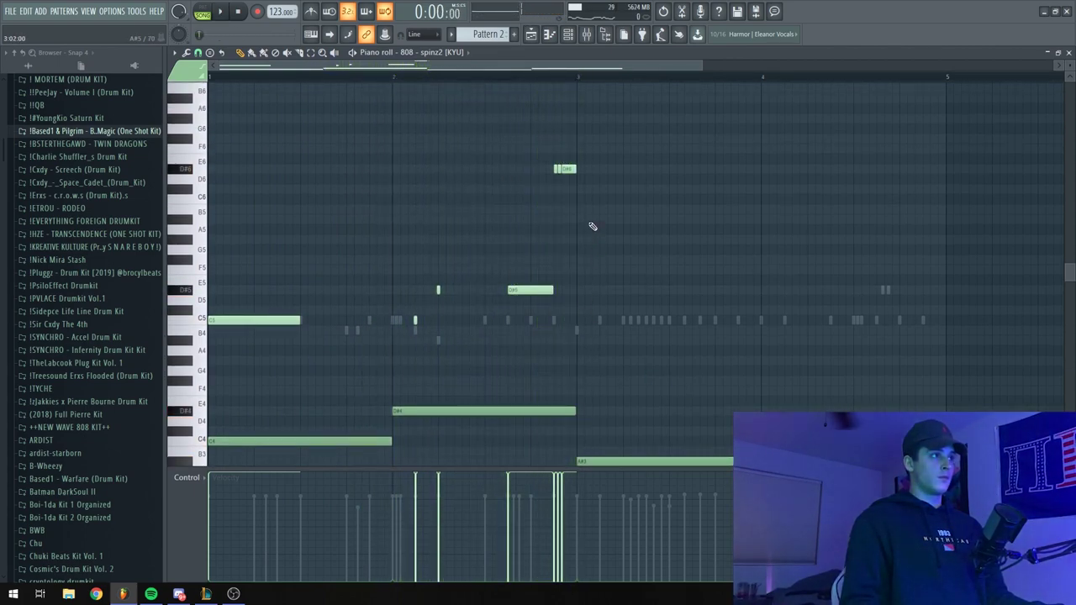
Place a six-step A#4 808 note at the start of bar 3 and adjust the grid snap
scroll(594, 353, down, 1)
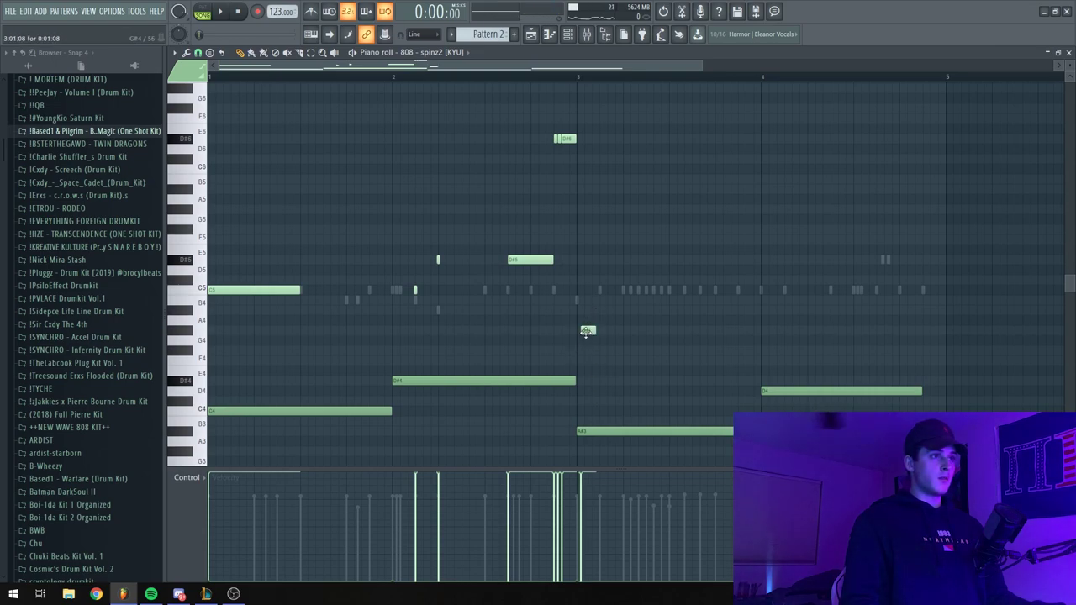
click(576, 311)
key(space)
drag(592, 311, 642, 321)
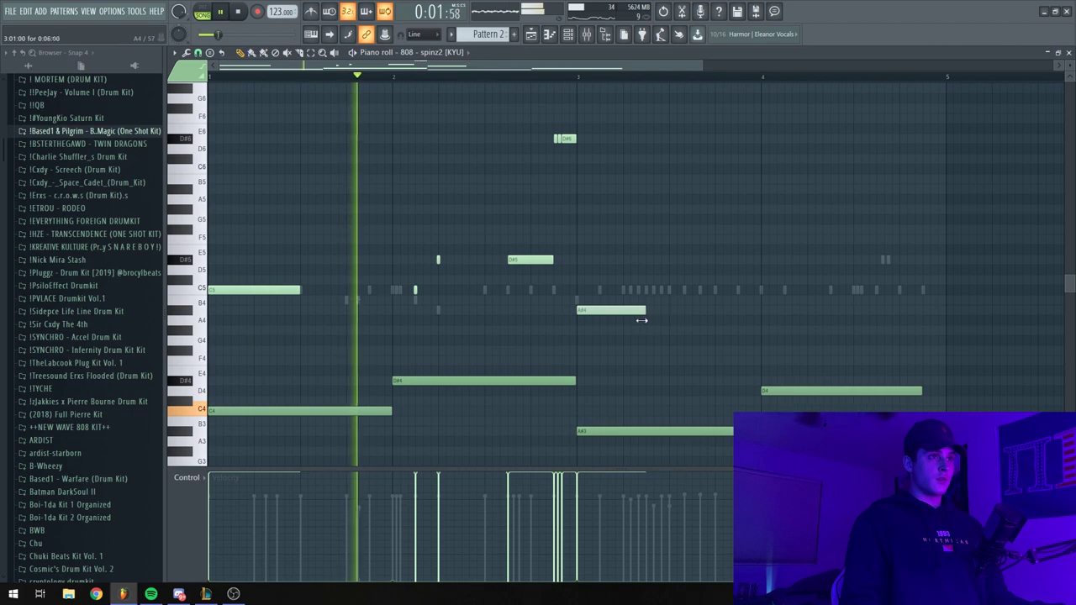
click(199, 53)
click(217, 134)
key(space)
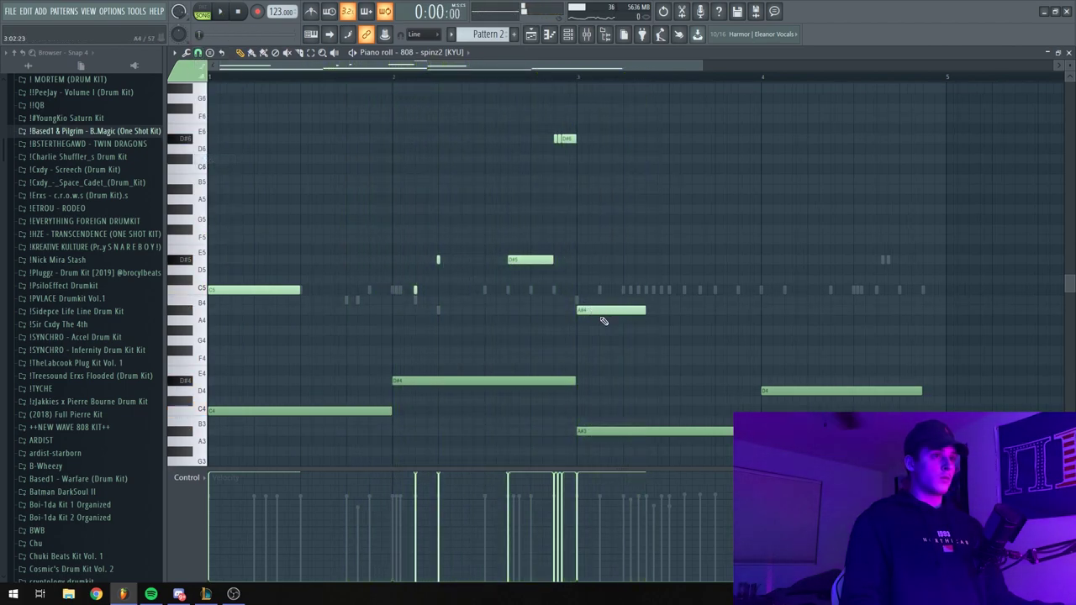
Raise the bar 3 808 note an octave to A#5 and place a copy directly after it
key(ctrl+Up)
key(space)
key(ctrl+d)
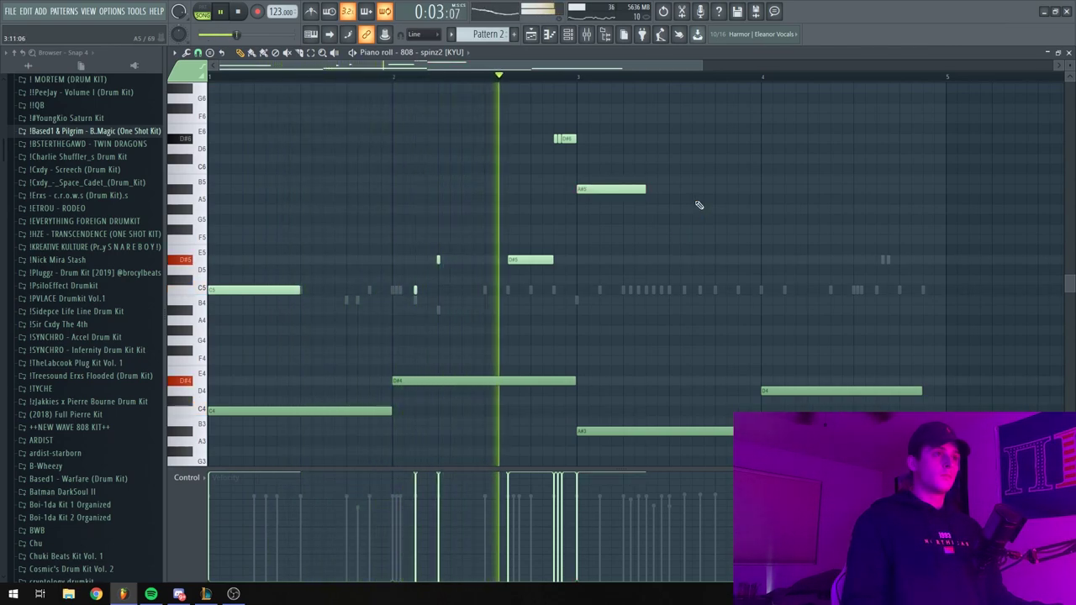
drag(647, 189, 715, 189)
key(space)
key(space)
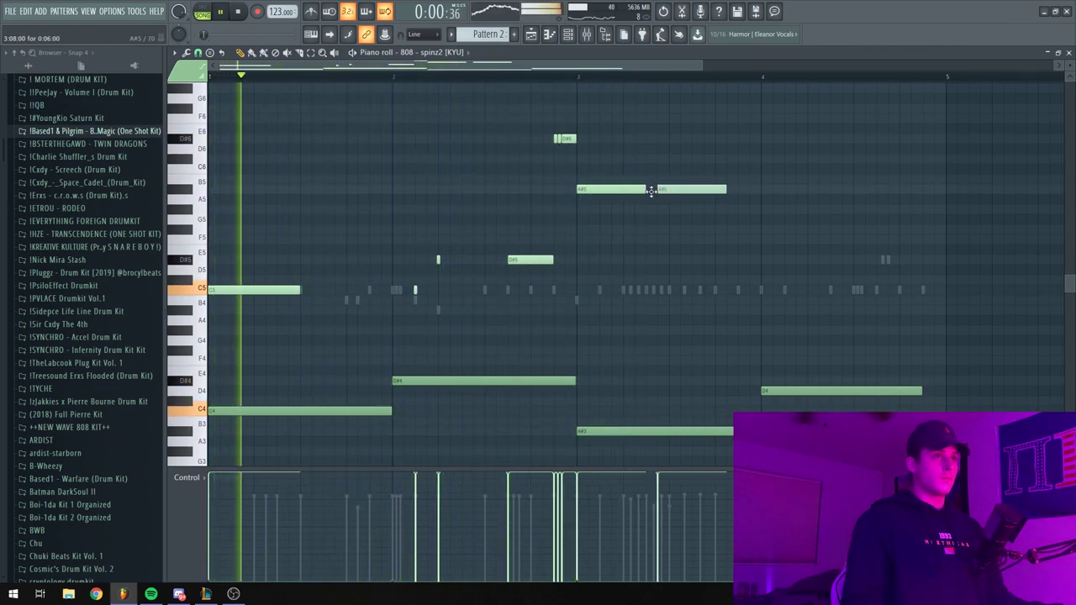
Delete the pasted root guide notes C4, D#4, A#3 and D4 from the 808 piano roll
scroll(620, 320, down, 2)
right_click(404, 320)
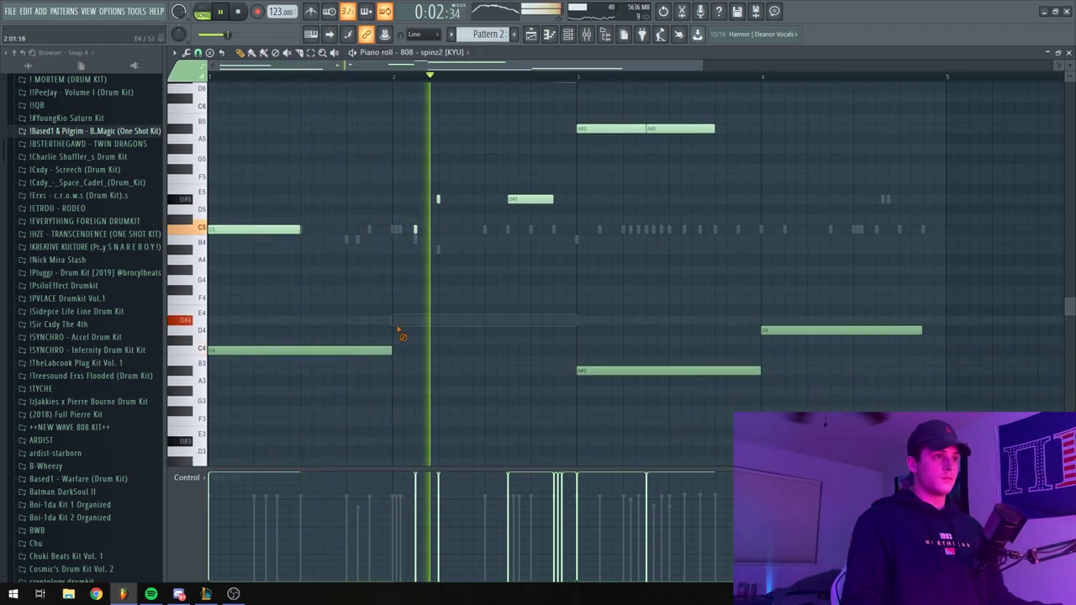
right_click(723, 370)
right_click(778, 329)
scroll(764, 336, up, 2)
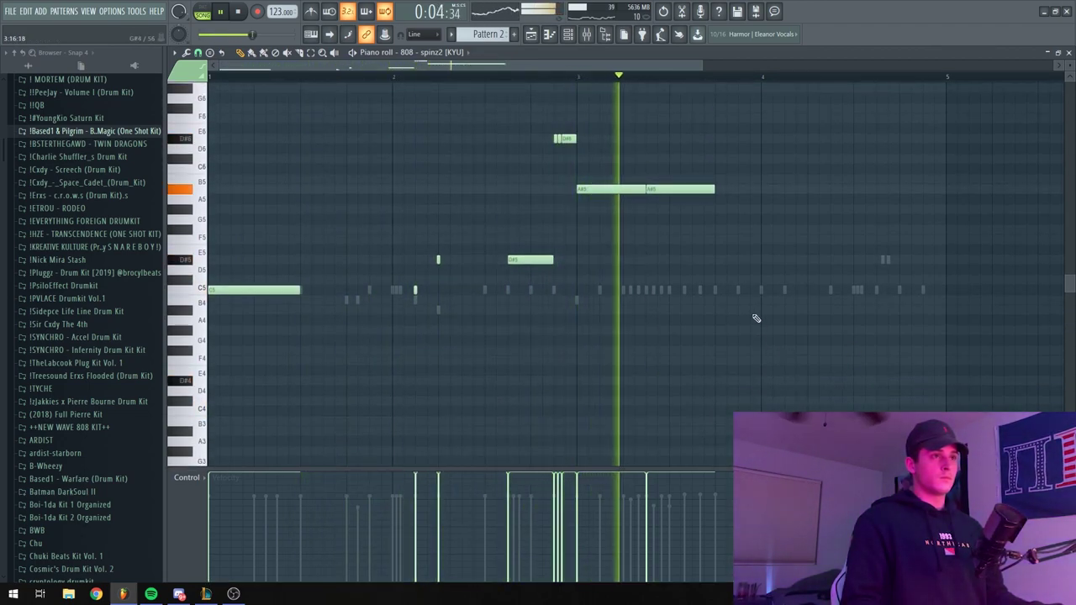
Add a third A#5 808 note after the other two and lengthen it to eight steps during playback
click(723, 189)
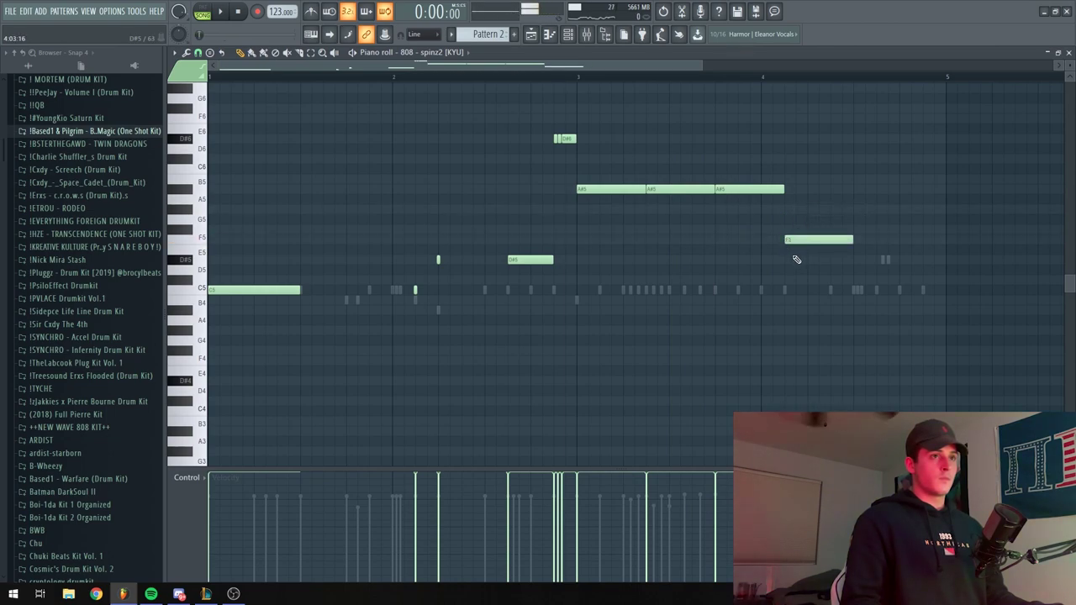
click(529, 38)
key(space)
scroll(737, 219, up, 1)
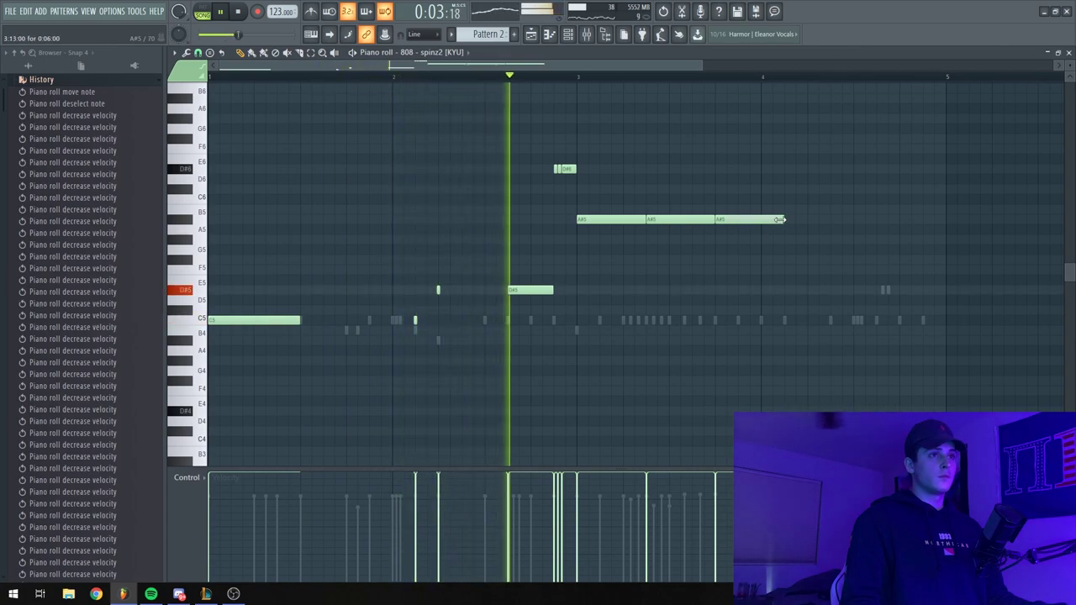
drag(783, 220, 800, 220)
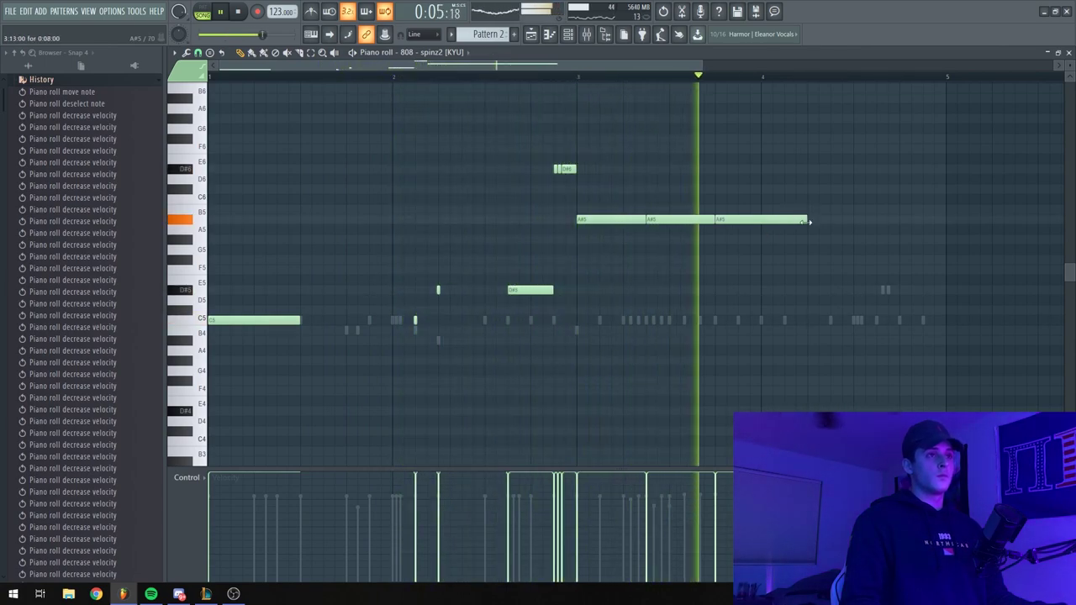
Place an eight-step D5 808 note after the A#5 notes, followed by two two-step D5 notes ending at the end of bar 4
key(space)
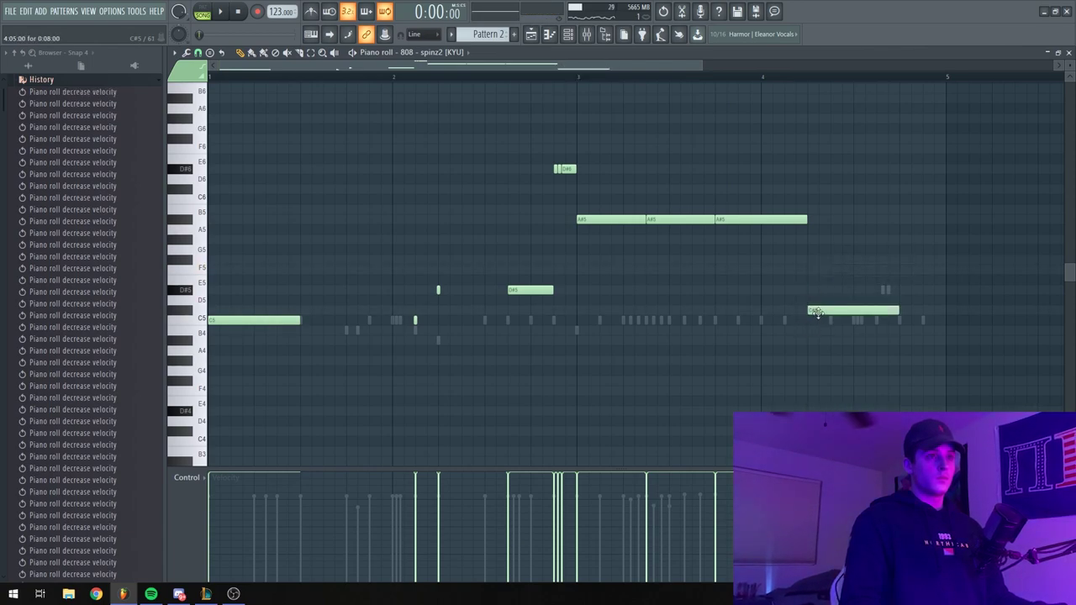
key(space)
drag(897, 300, 992, 300)
drag(900, 301, 925, 301)
click(925, 300)
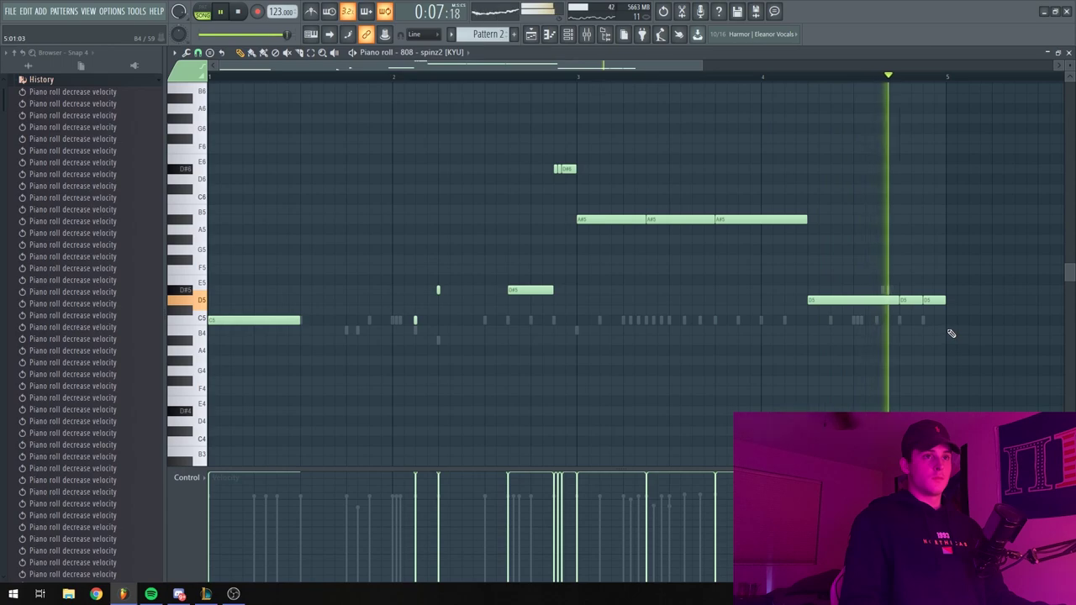
Set the grid snap to 1/6 beat and rebuild the D#6 808 roll ending bar 2 as three equal 1/6-beat notes
scroll(391, 77, down, 2)
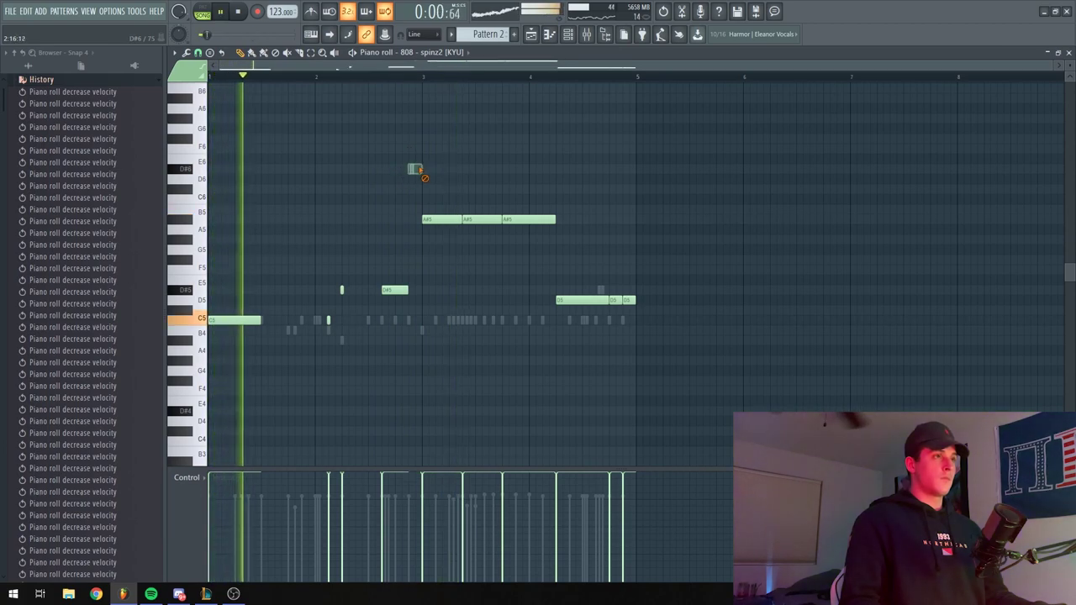
key(ctrl+z)
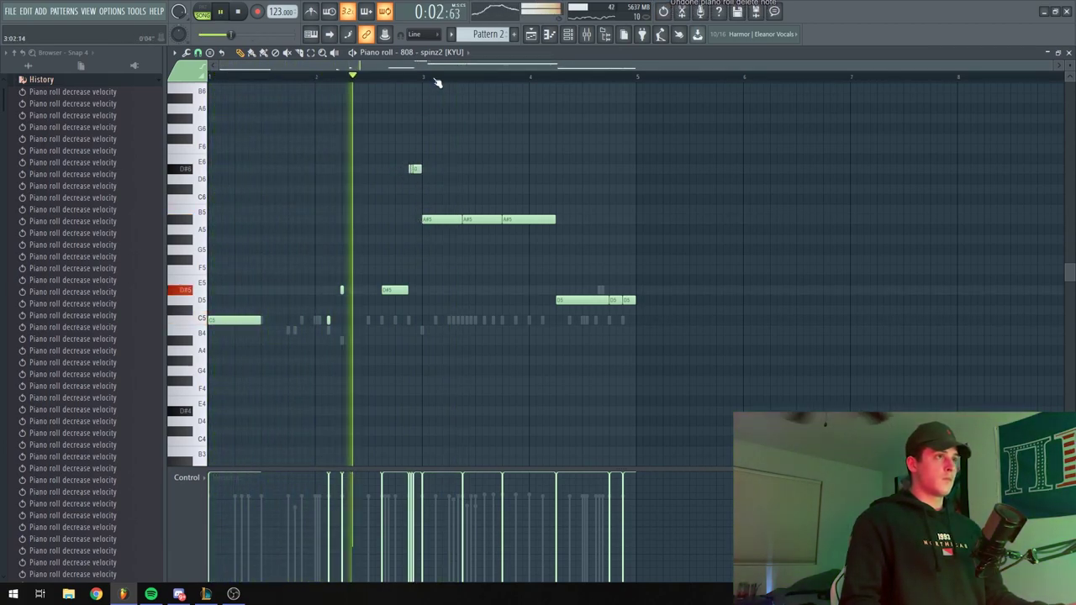
scroll(431, 71, up, 2)
scroll(399, 78, up, 2)
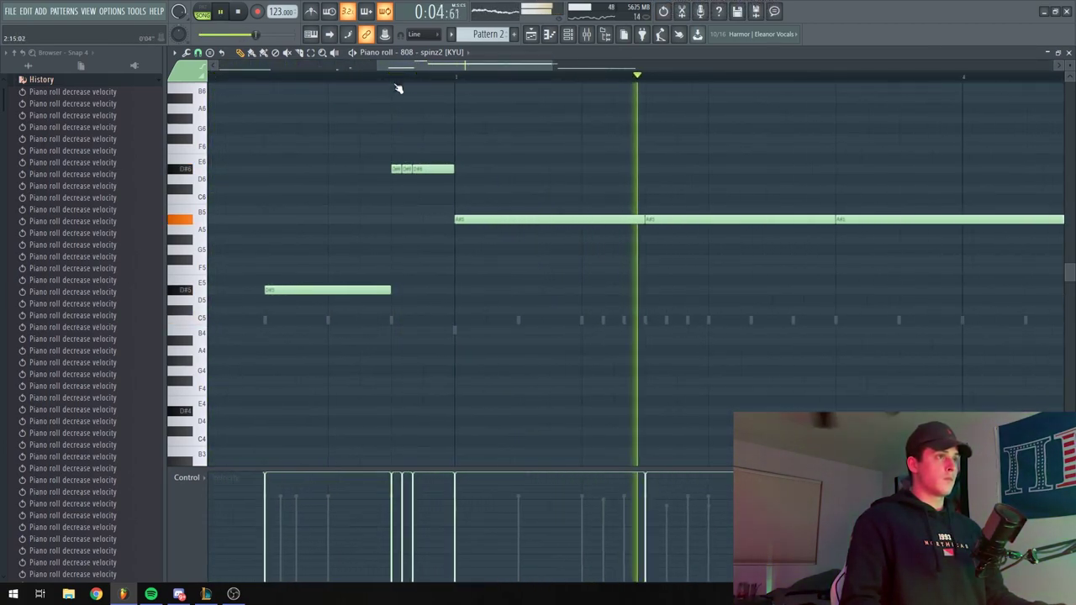
click(198, 52)
click(212, 171)
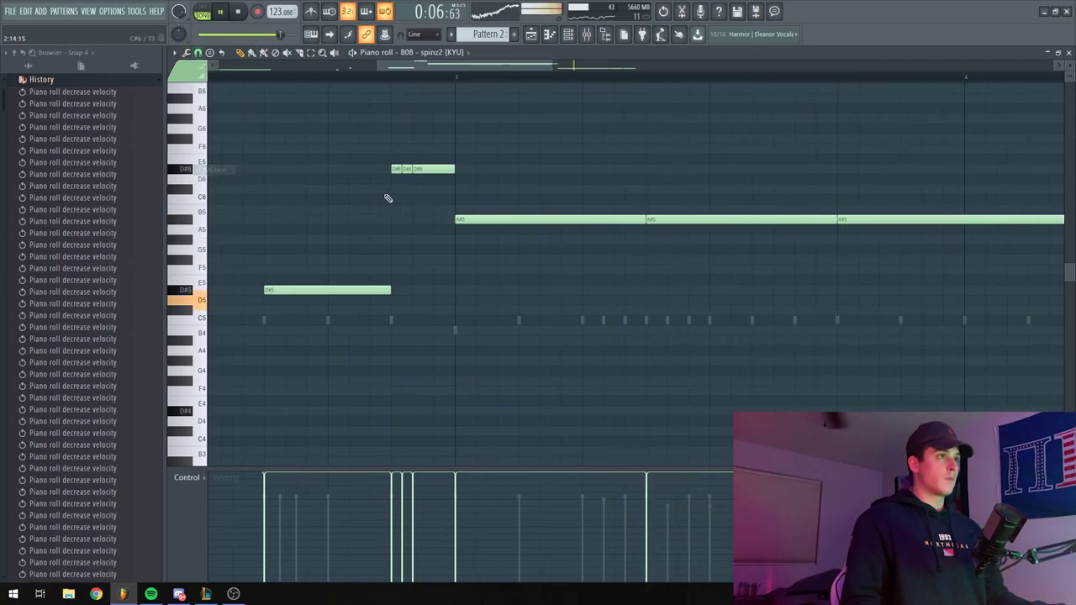
scroll(404, 85, up, 1)
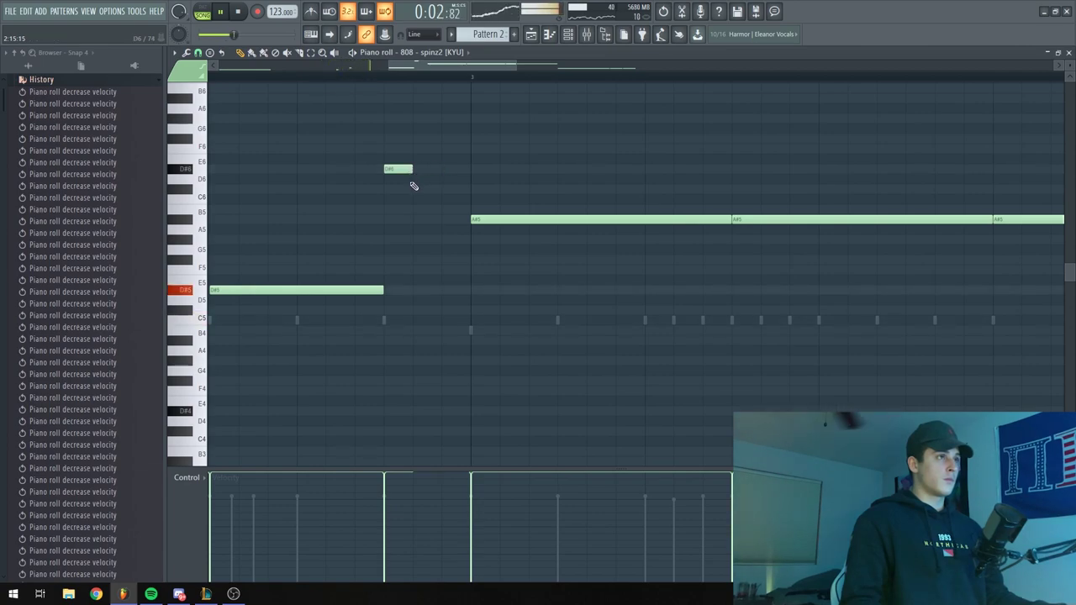
key(ctrl+b)
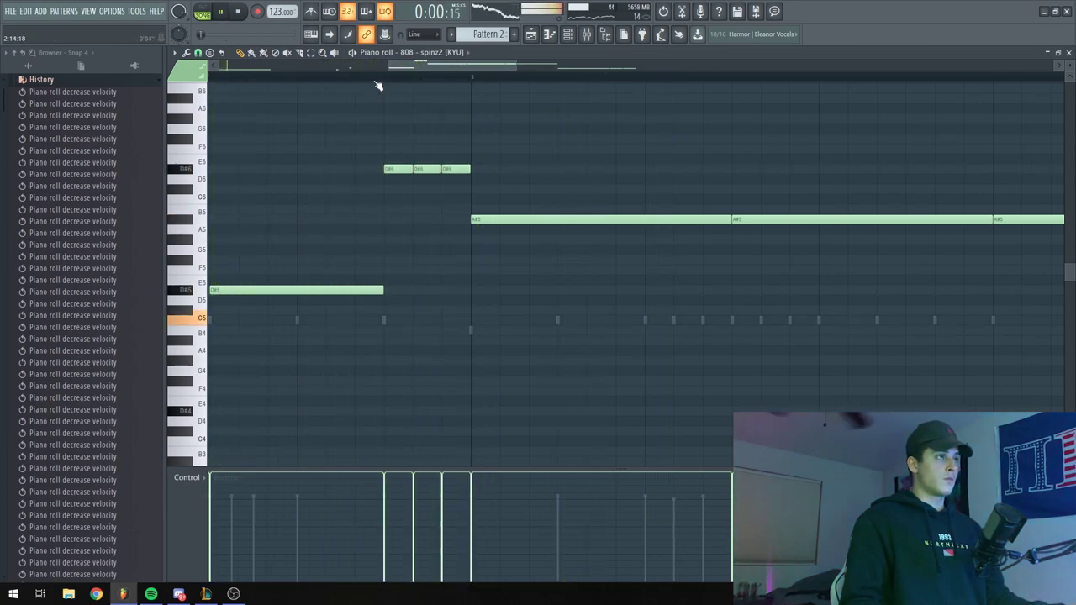
Save the project and transpose the 808 and observe - bell notes up two semitones
scroll(379, 82, down, 3)
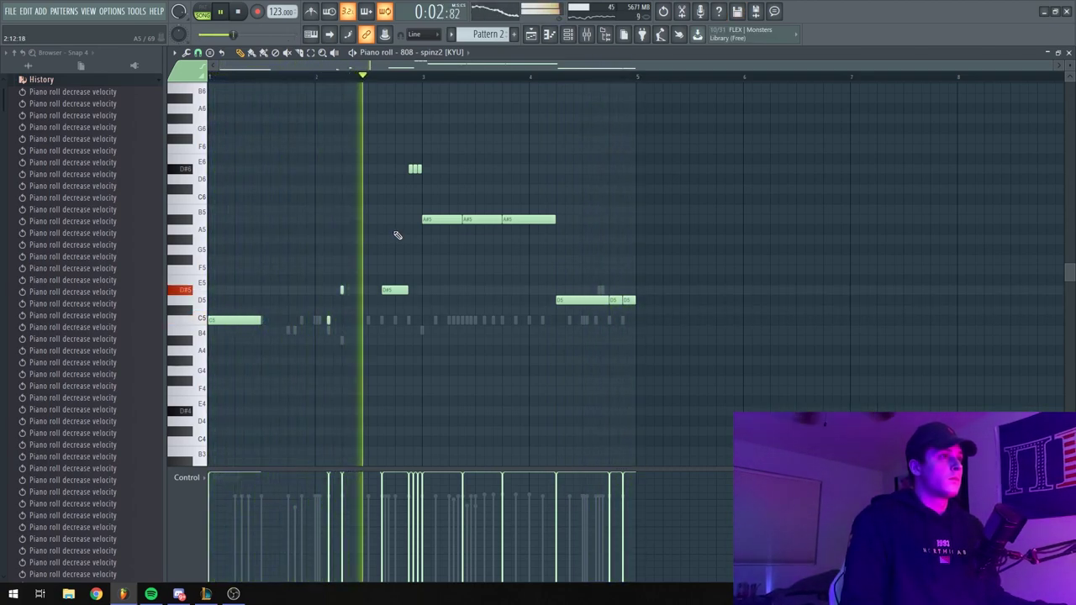
key(ctrl+s)
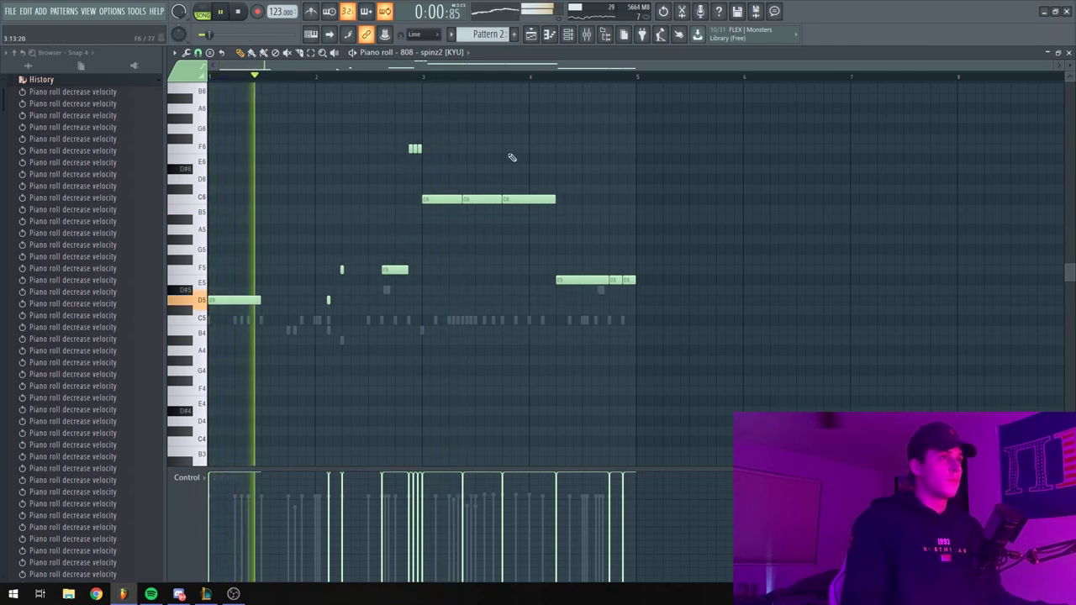
key(space)
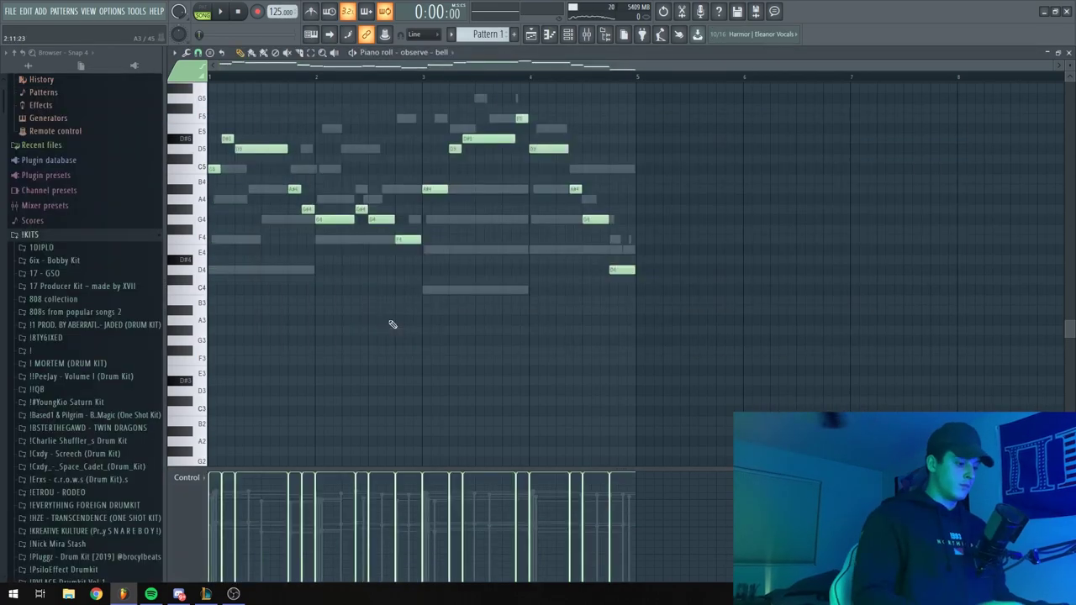
key(space)
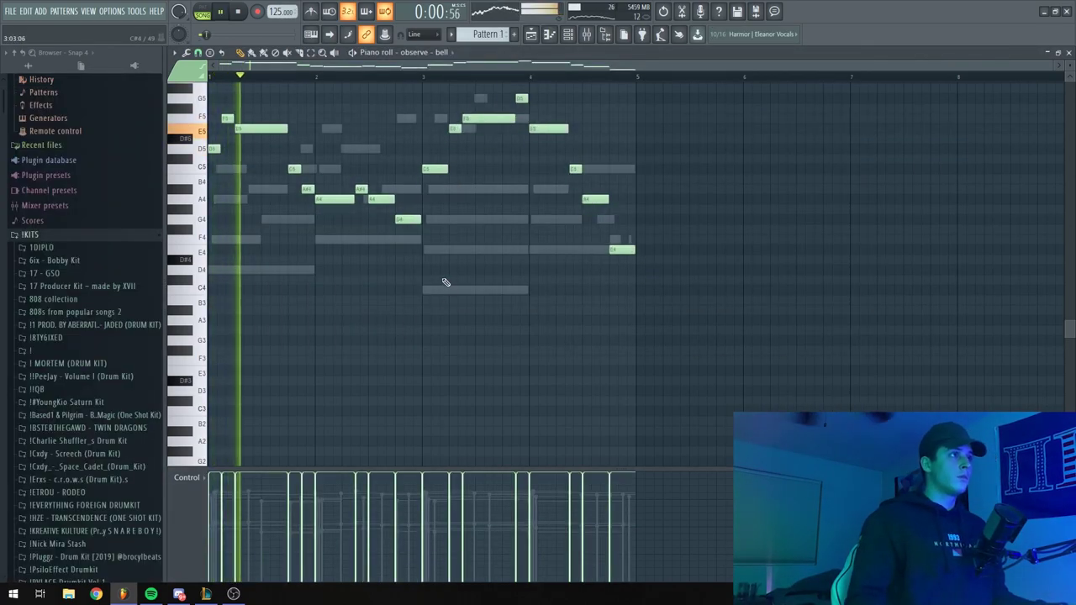
Close the gaps between the D5 and F5 808 notes in Pattern 2 and merge the two F5 notes into one ending at the F6 roll
key(F5)
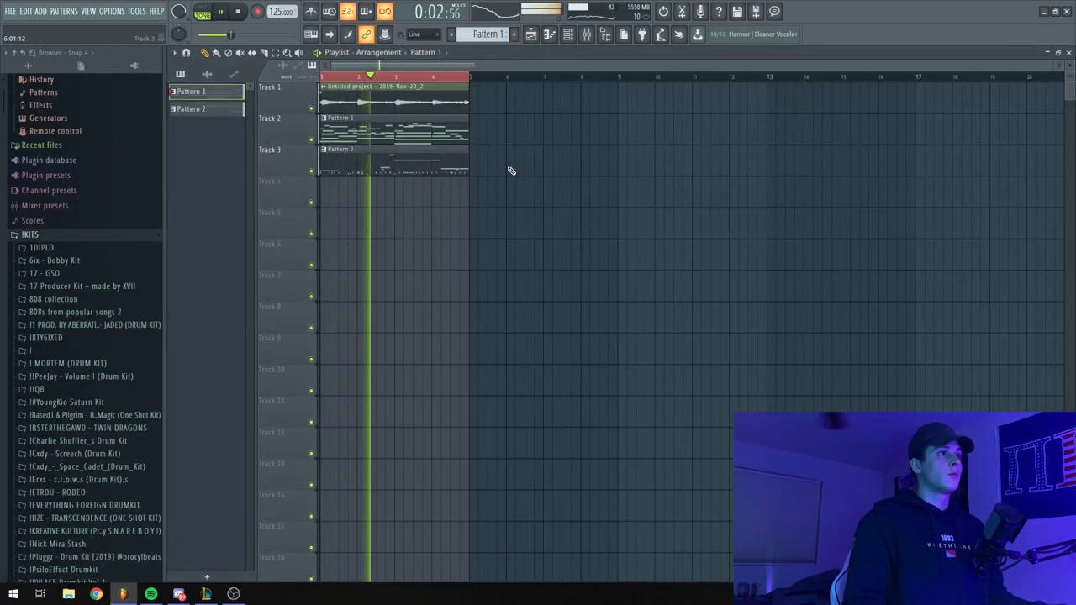
double_click(402, 170)
scroll(401, 269, up, 1)
key(ctrl+z)
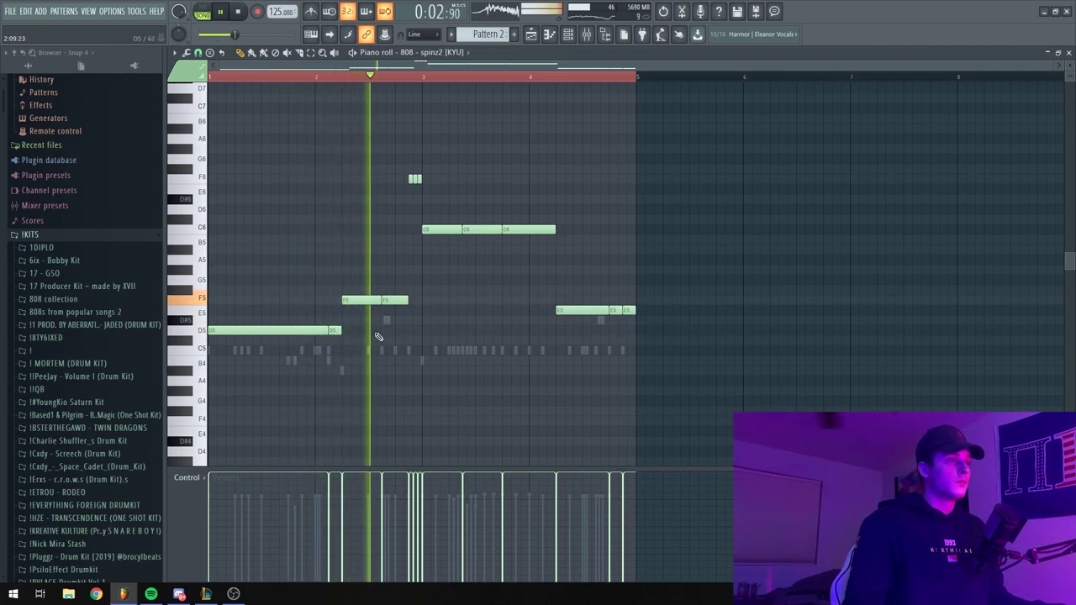
right_click(394, 305)
drag(383, 303, 401, 310)
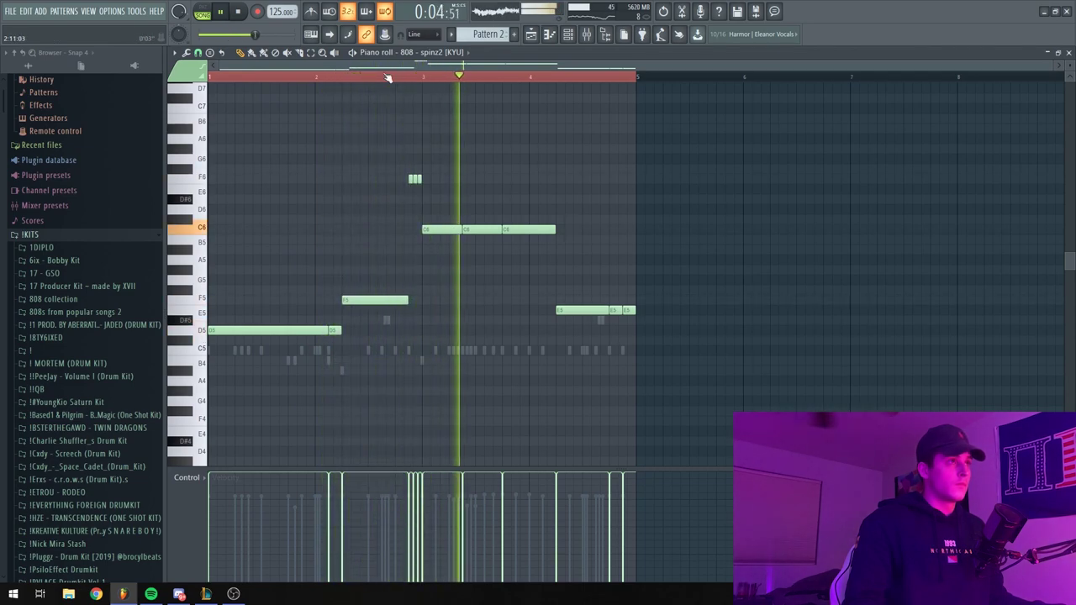
scroll(391, 80, up, 3)
scroll(391, 79, up, 2)
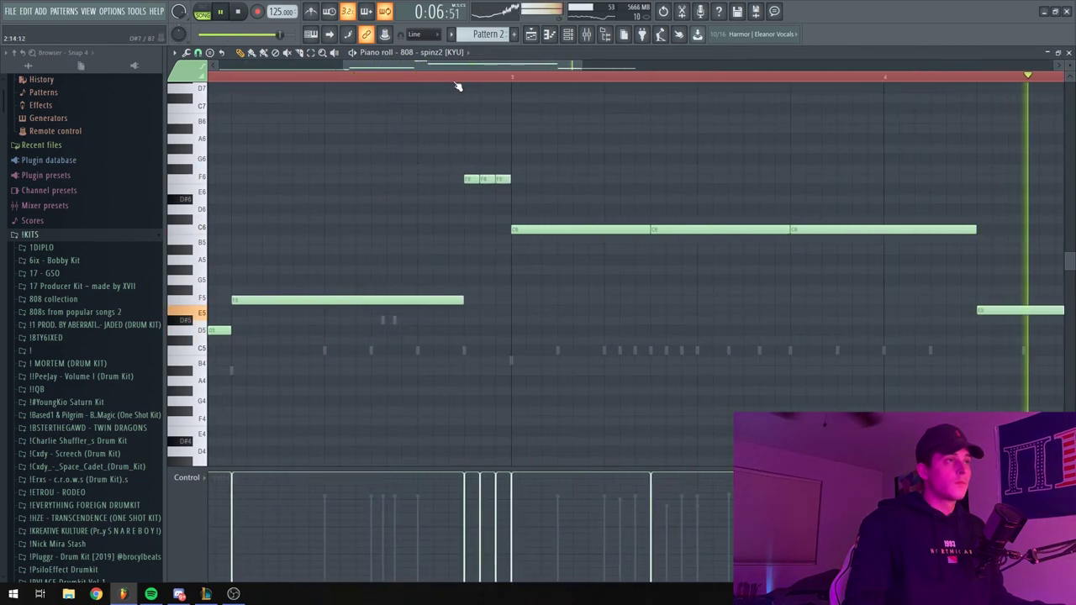
scroll(459, 83, down, 4)
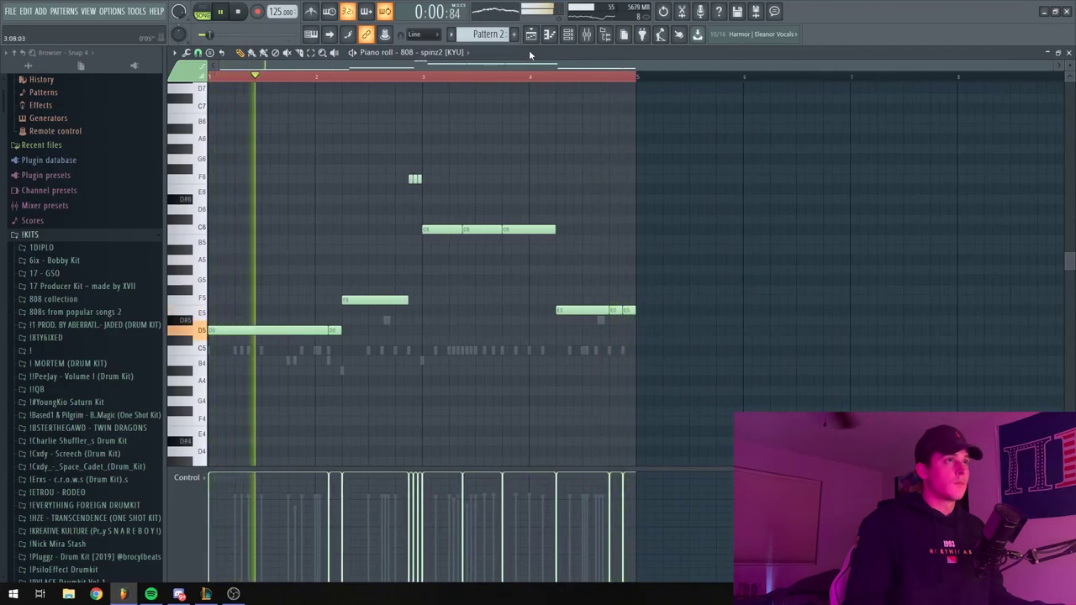
Place seven C5 notes in the KICK - 1v1 piano roll across bars 1 to 4, following the main 808 hits
key(F6)
right_click(332, 169)
click(383, 168)
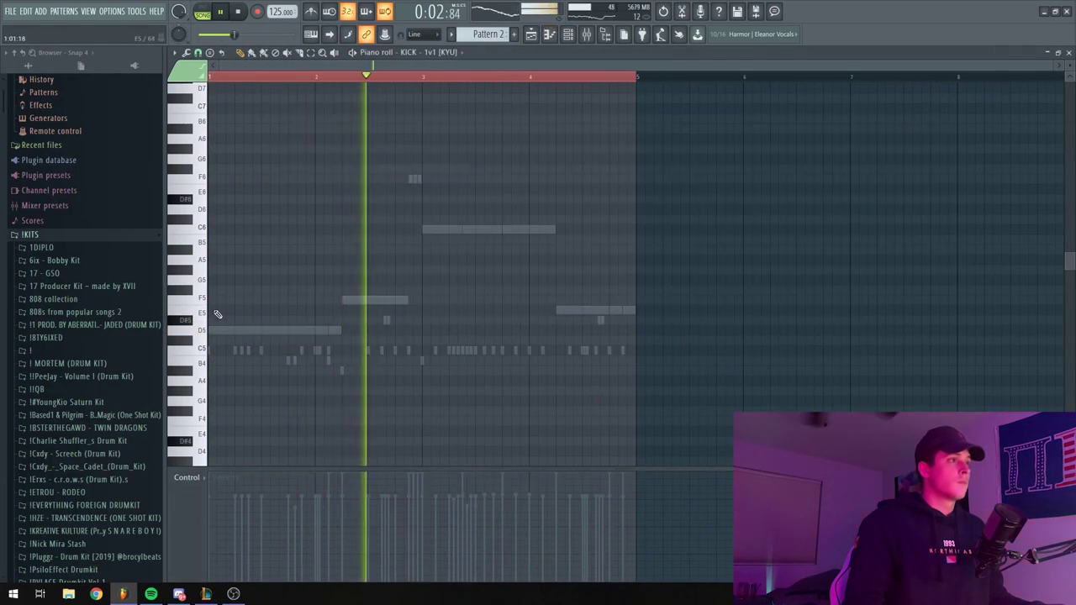
right_click(212, 353)
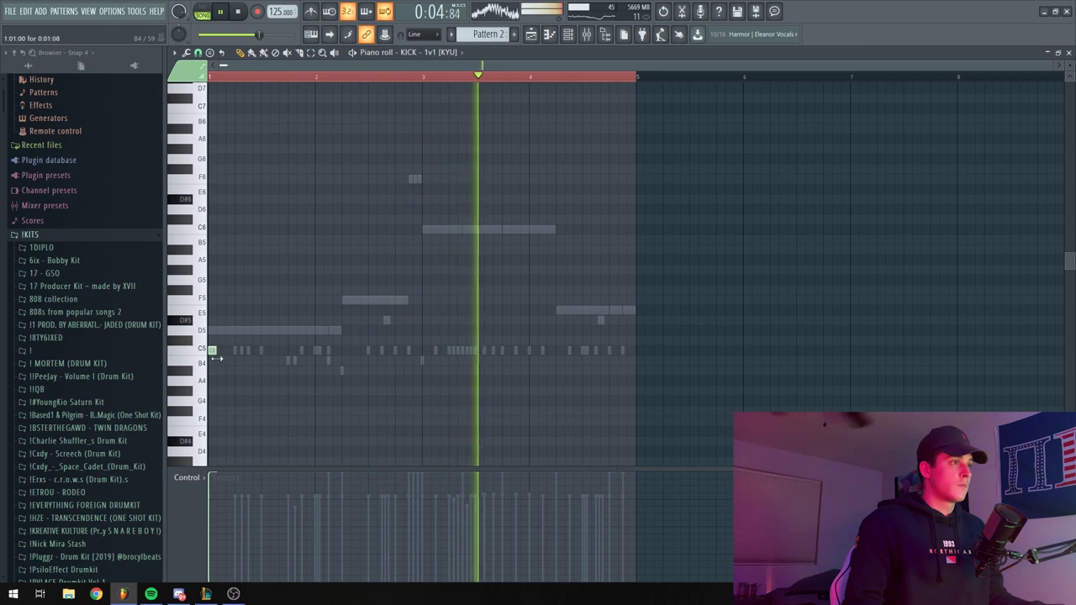
click(345, 351)
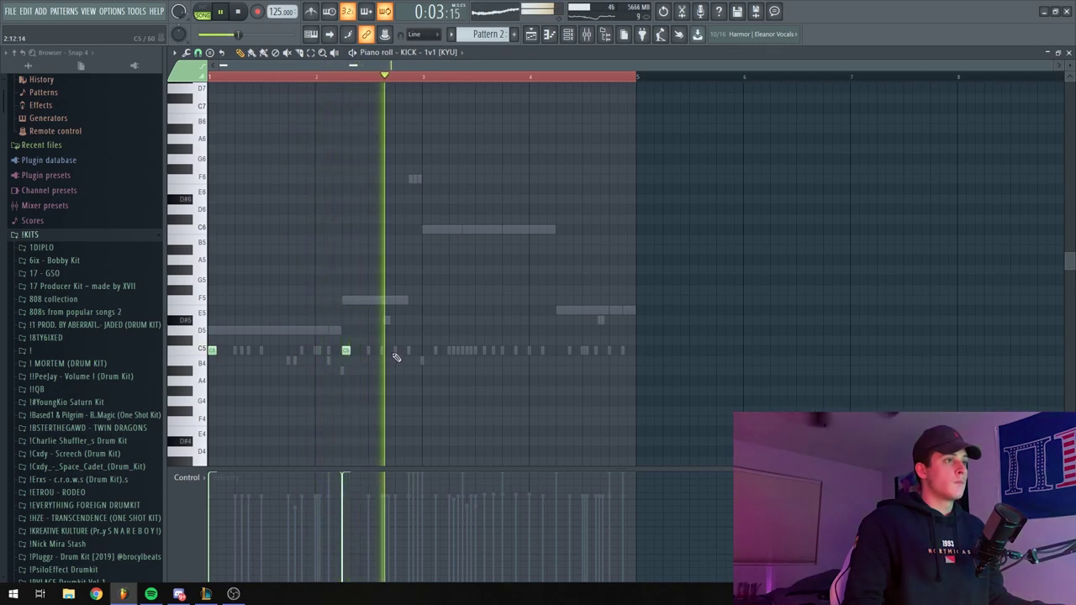
click(425, 353)
click(462, 351)
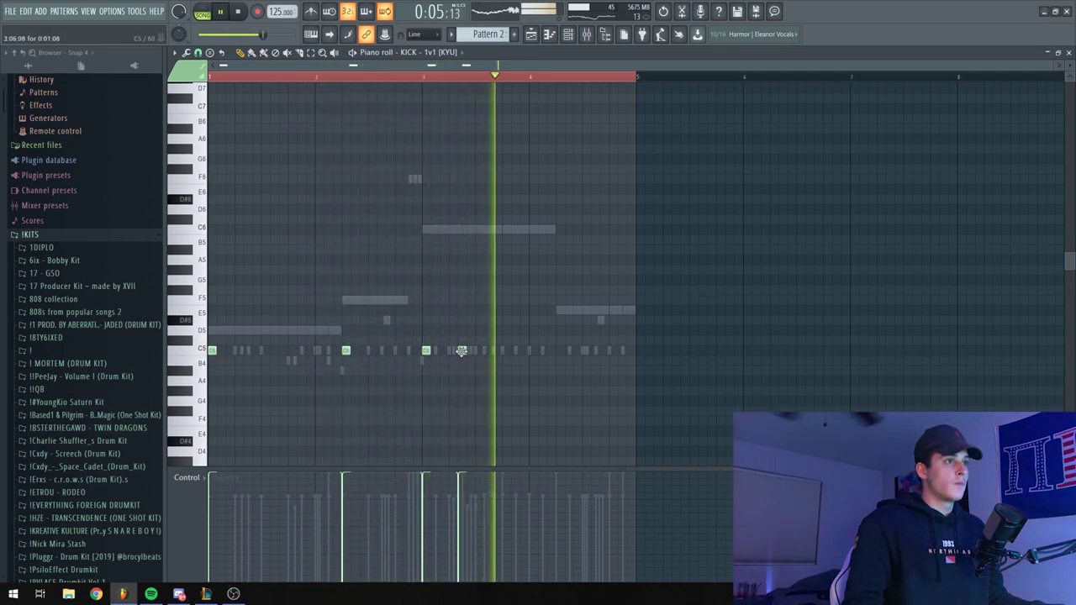
click(502, 352)
click(560, 351)
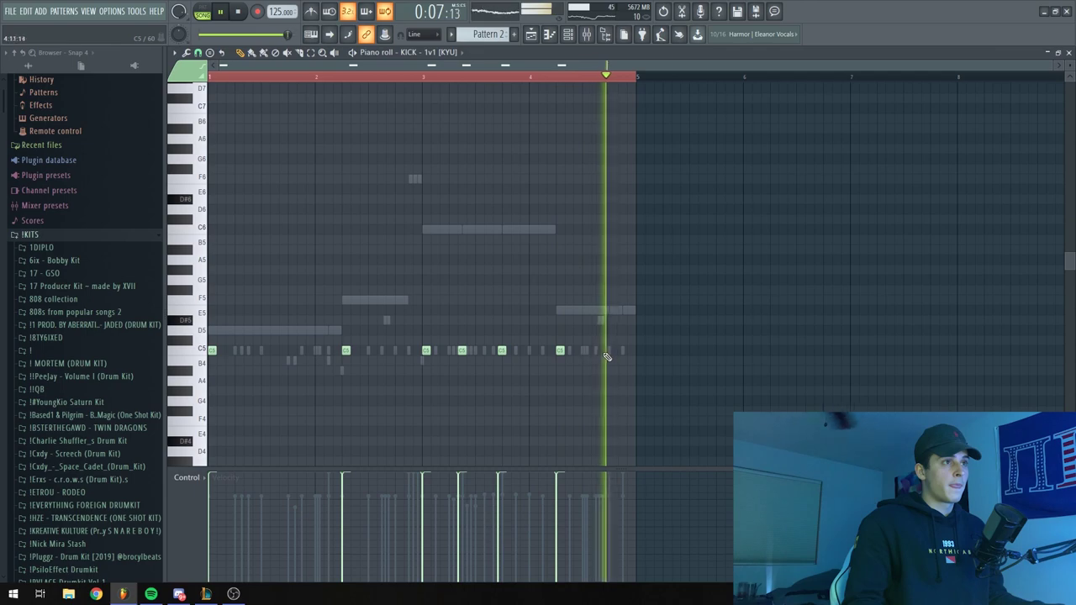
click(613, 351)
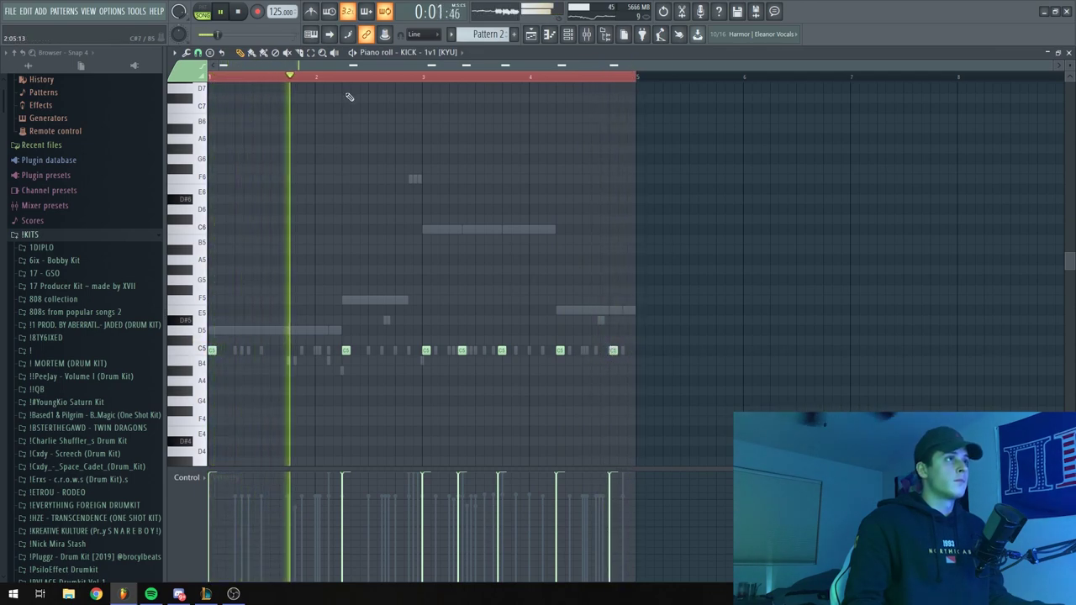
Add a hit on step 3 of the channel 18 snare and remove the step 15 hit from the channel 20 snare
click(568, 34)
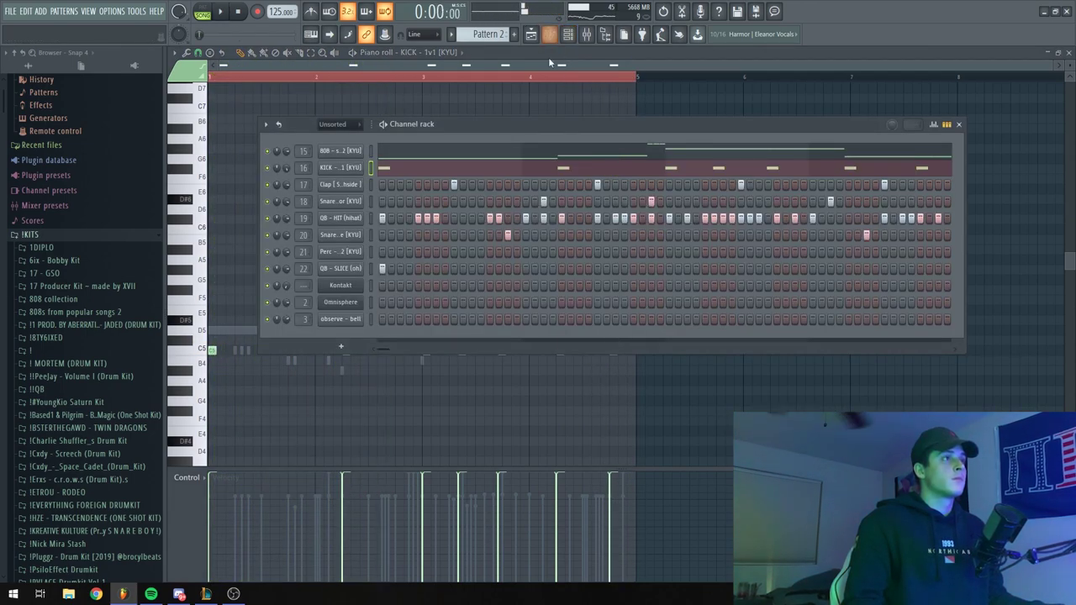
key(space)
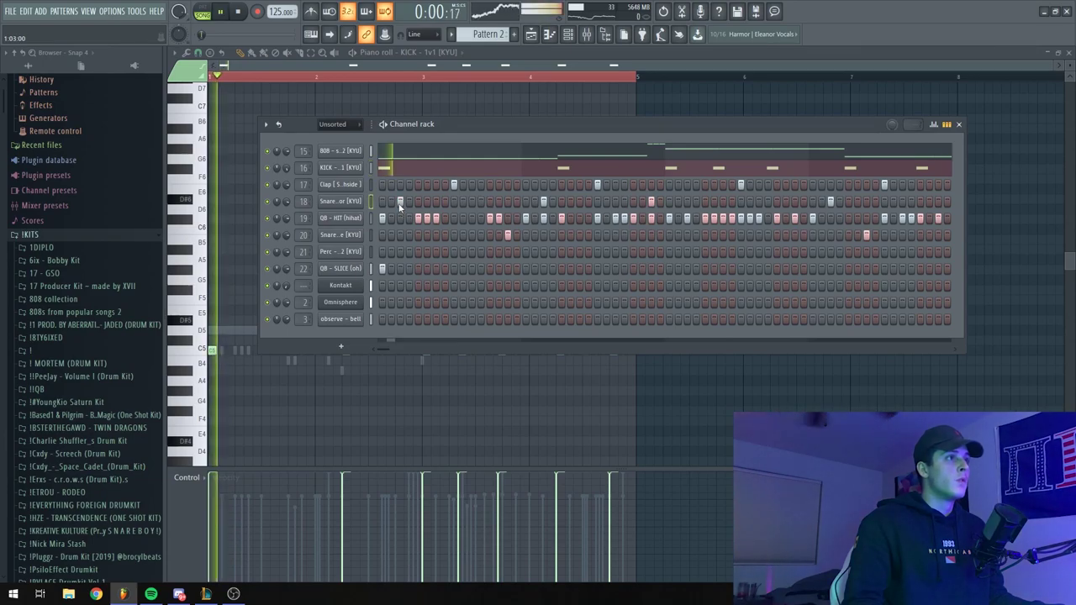
click(507, 235)
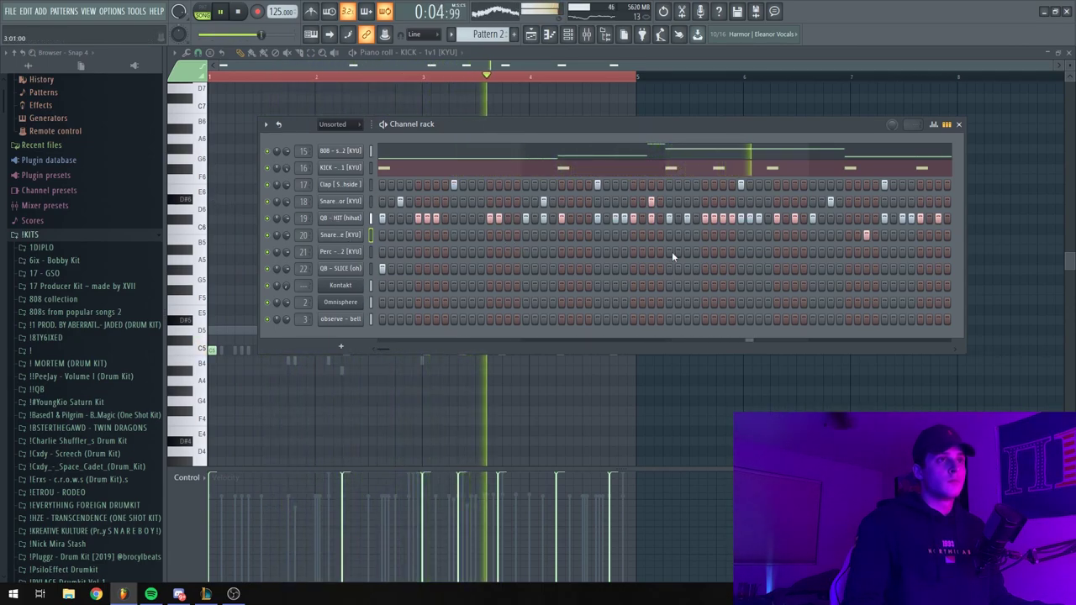
key(F7)
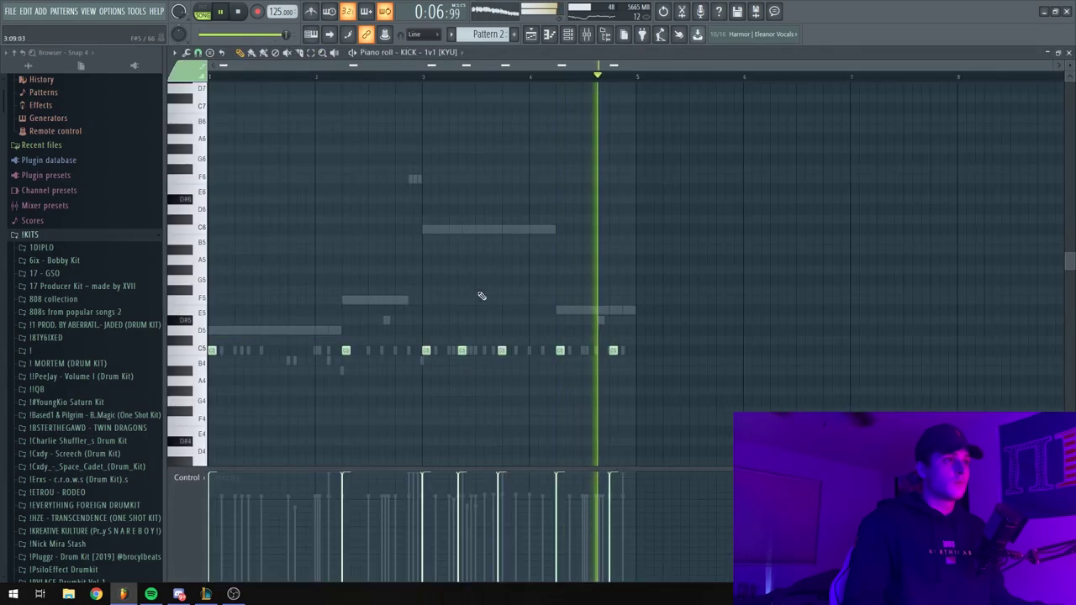
Replace the second and third kick notes of bar 3 so they align with the second and third C6 808 notes, then return to the playlist
click(197, 52)
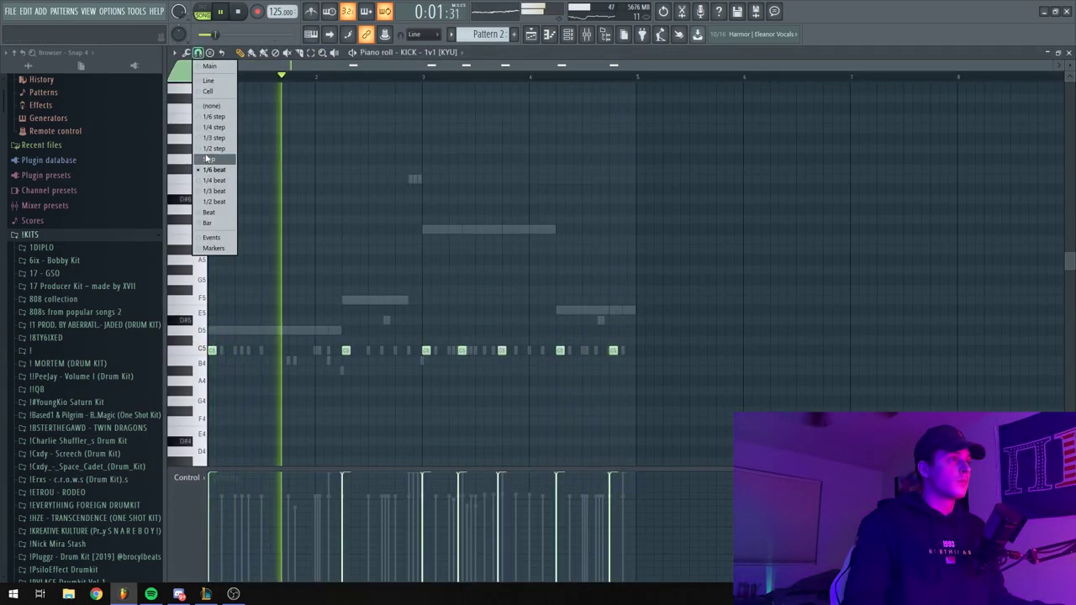
click(216, 168)
right_click(458, 350)
right_click(502, 351)
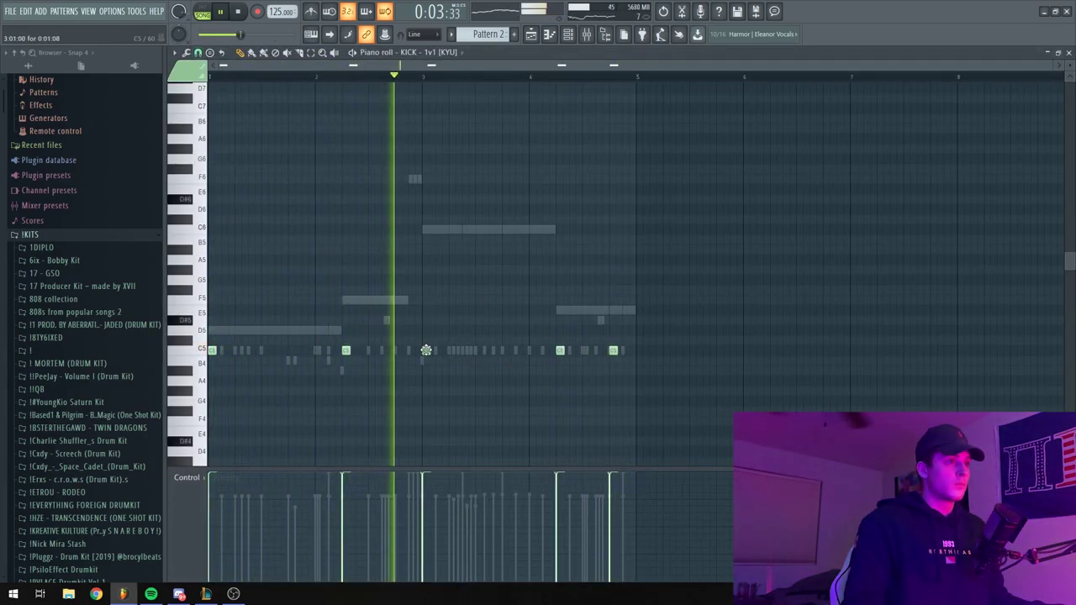
click(466, 351)
click(506, 351)
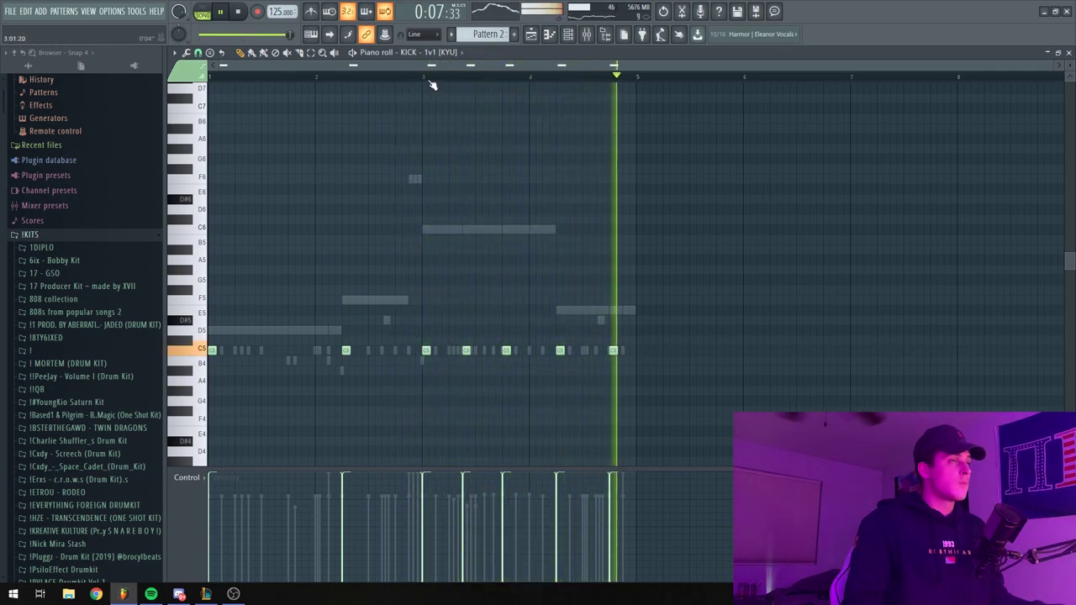
key(F6)
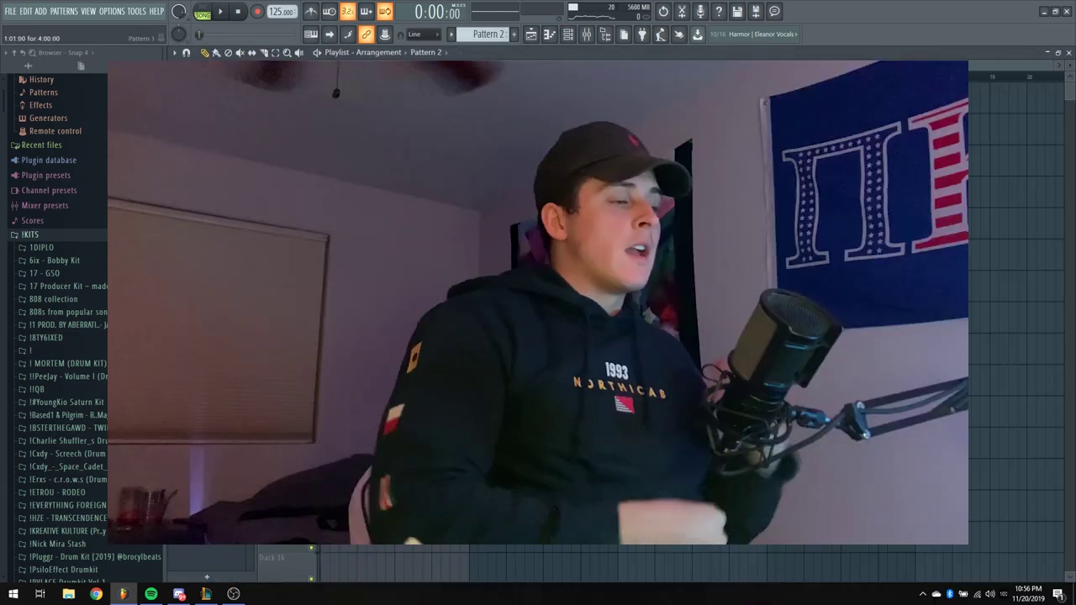